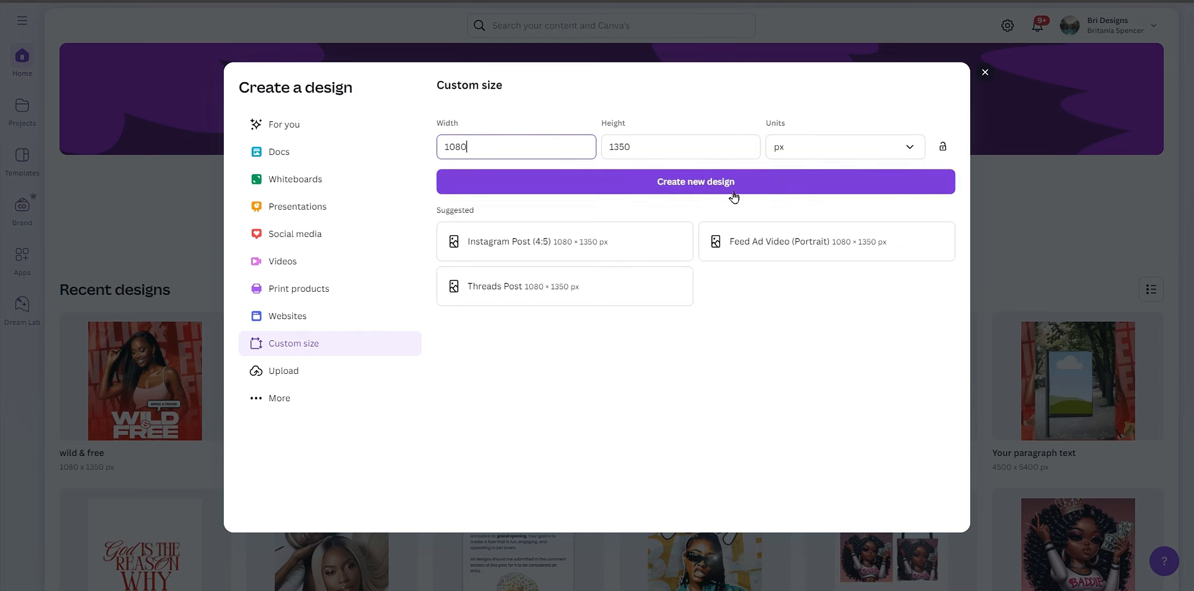
Step: Create the 1080 × 1350 px design and fill its page background with bright red #F10000
left_click(732, 192)
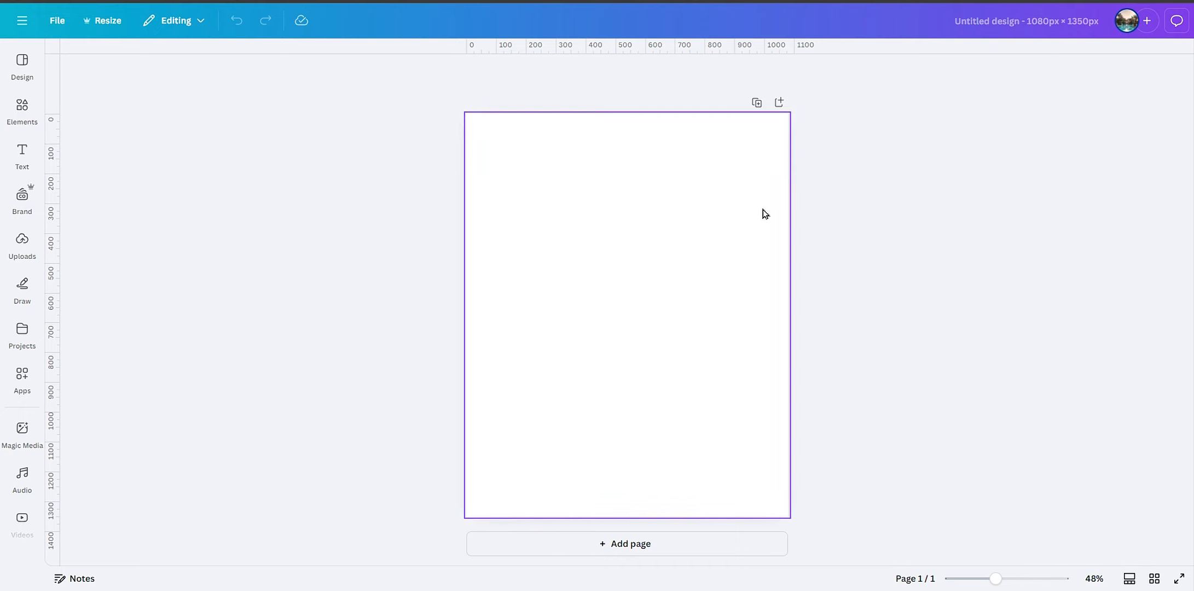
left_click(671, 185)
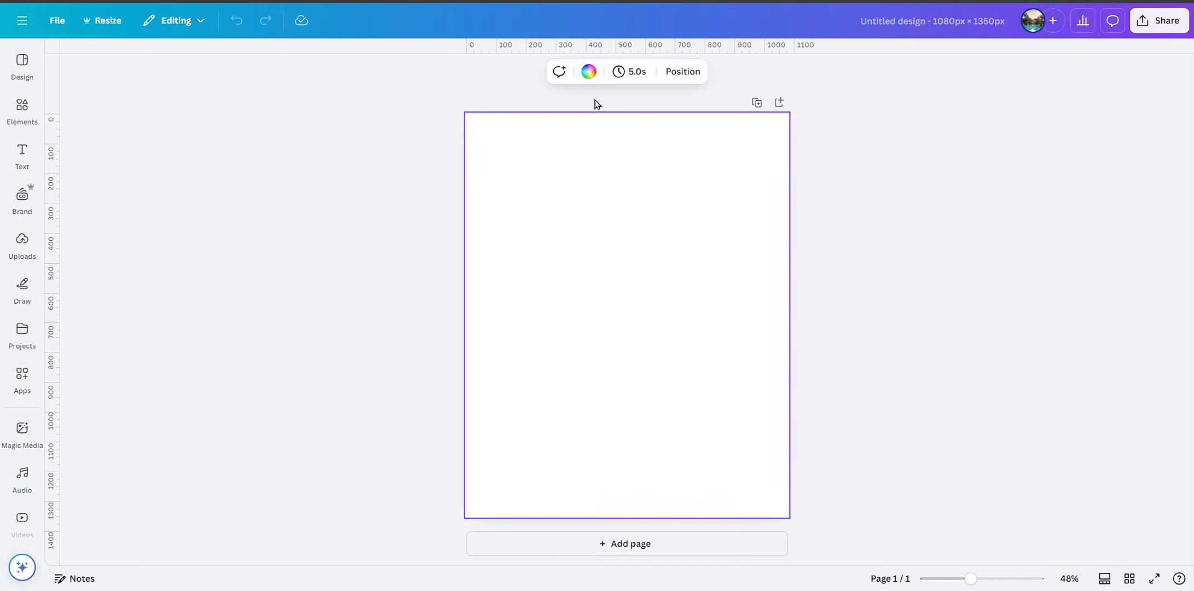
left_click(589, 72)
left_click(82, 156)
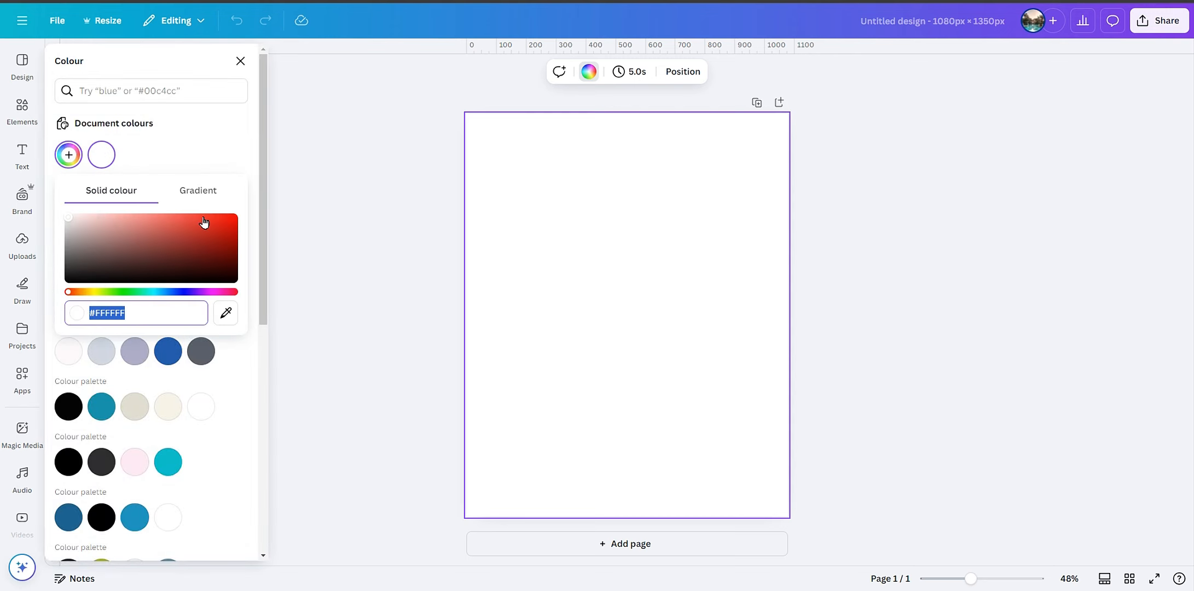
left_click_drag(225, 233, 248, 223)
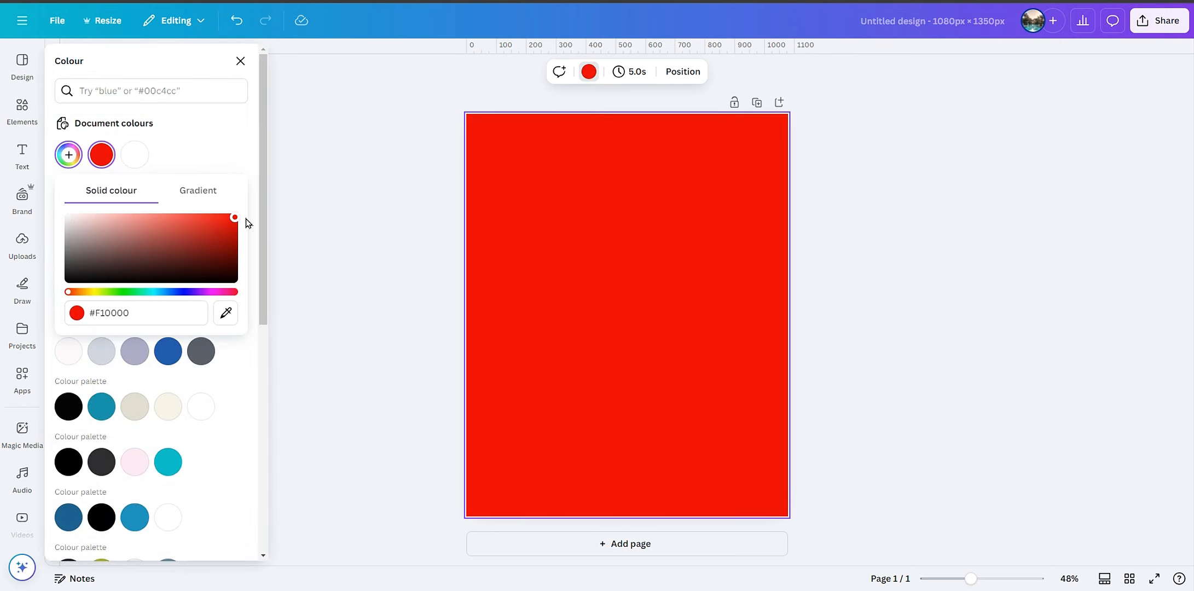
left_click(435, 213)
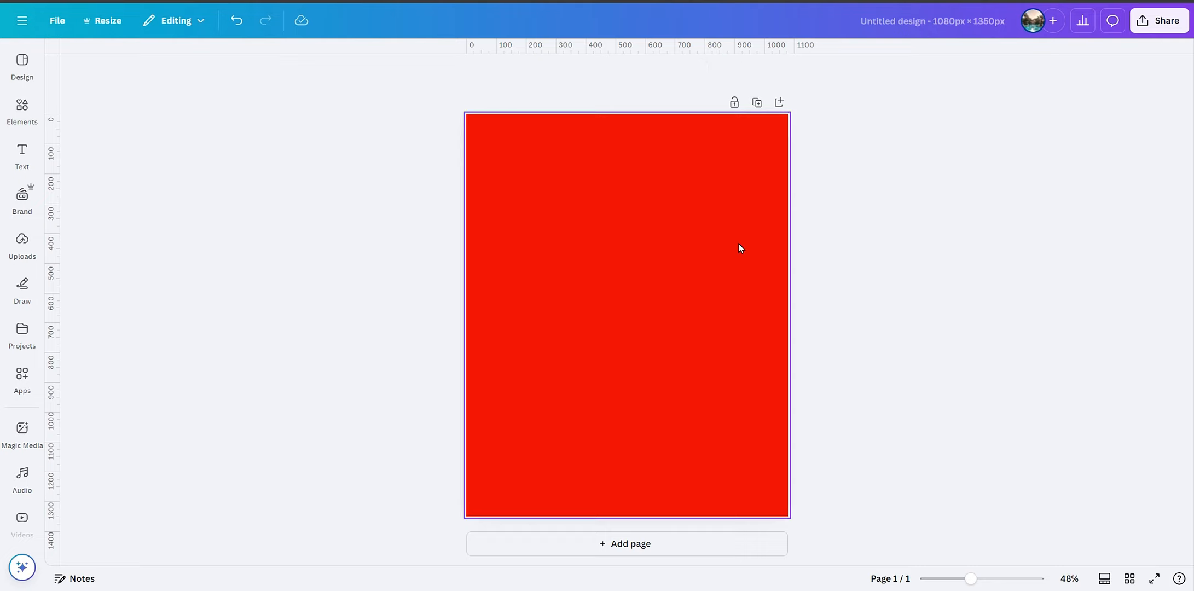
Step: Adjust the page's red background colour to #EB0606
left_click(739, 247)
left_click(588, 71)
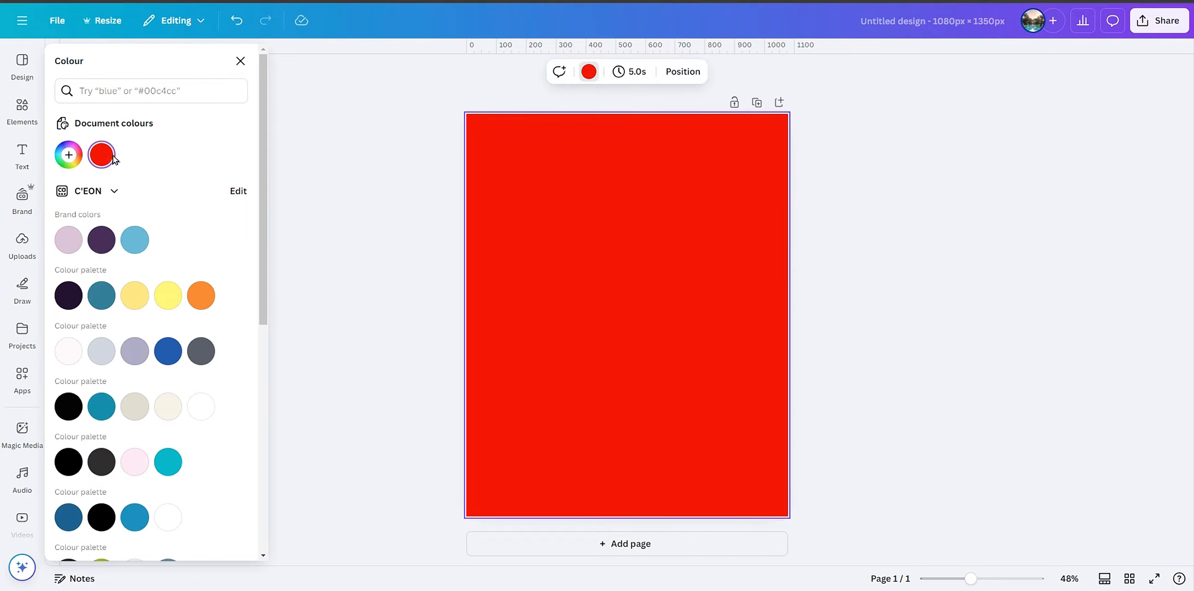
left_click(101, 155)
left_click_drag(235, 227, 233, 219)
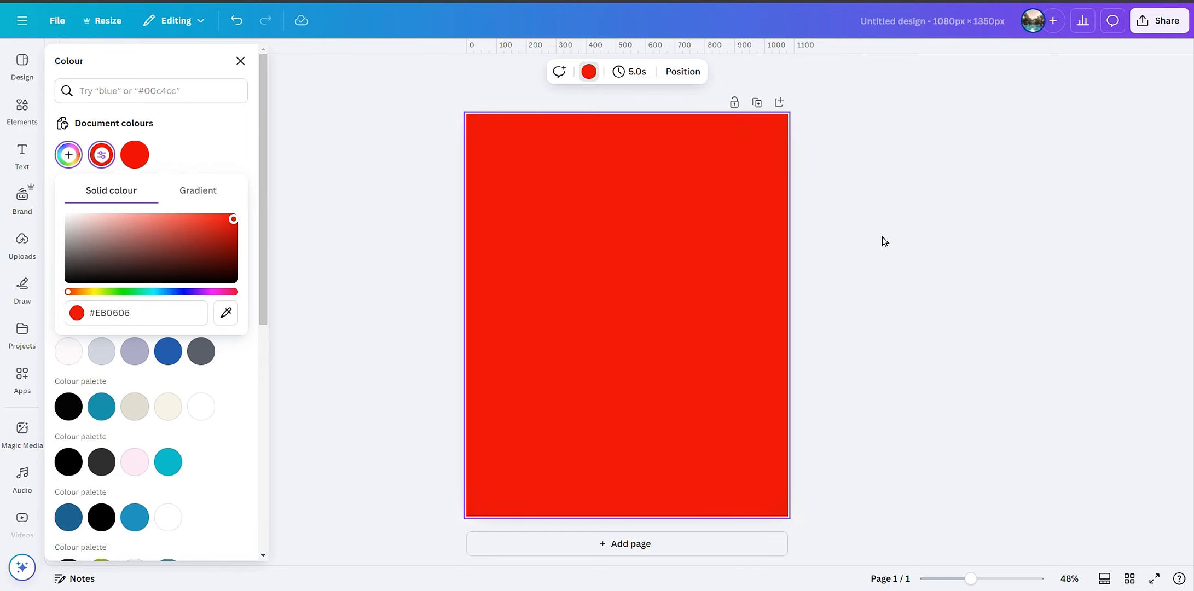
left_click(924, 251)
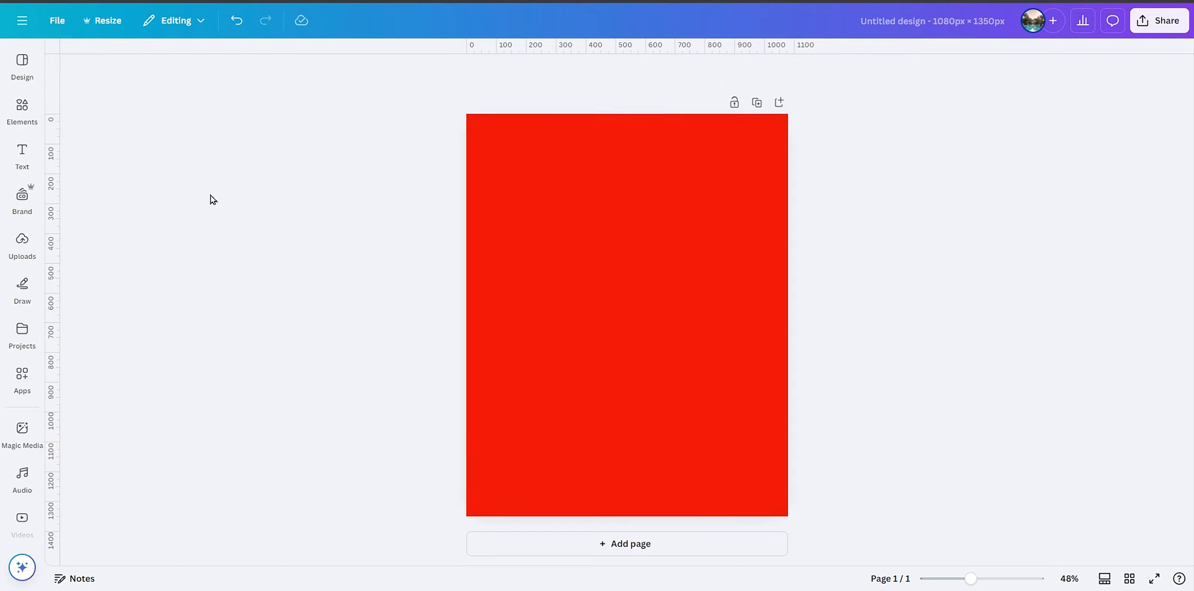
Step: Add the uploaded photo of the long-haired woman in a white crop top and grey jeans to the page
left_click(31, 216)
left_click(32, 246)
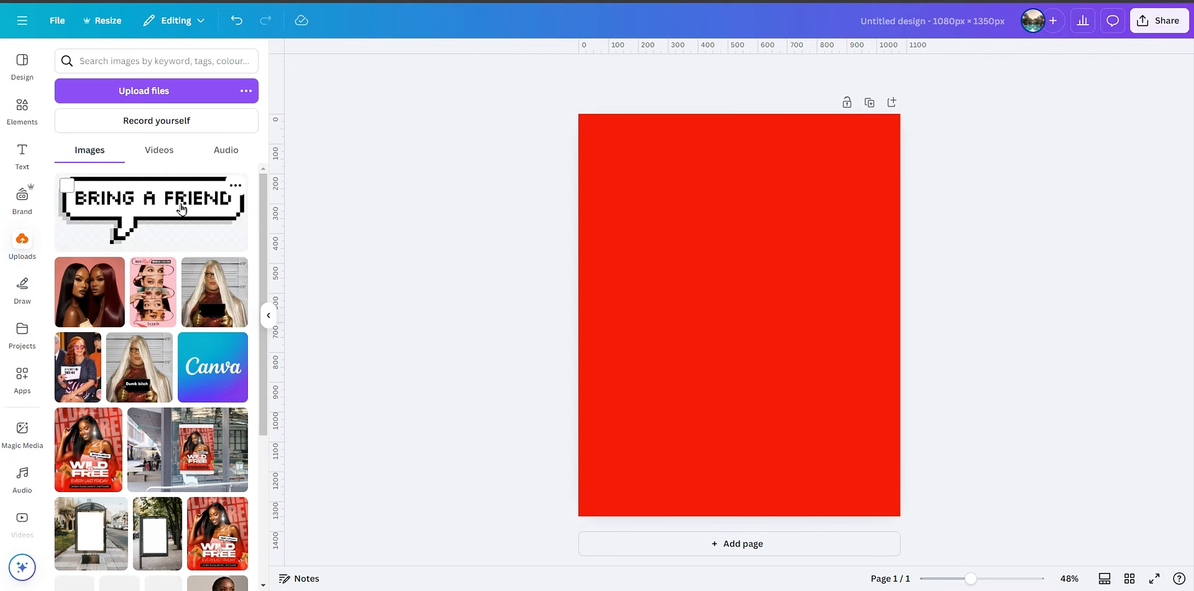
scroll(184, 214, "down", 3)
scroll(184, 214, "down", 10)
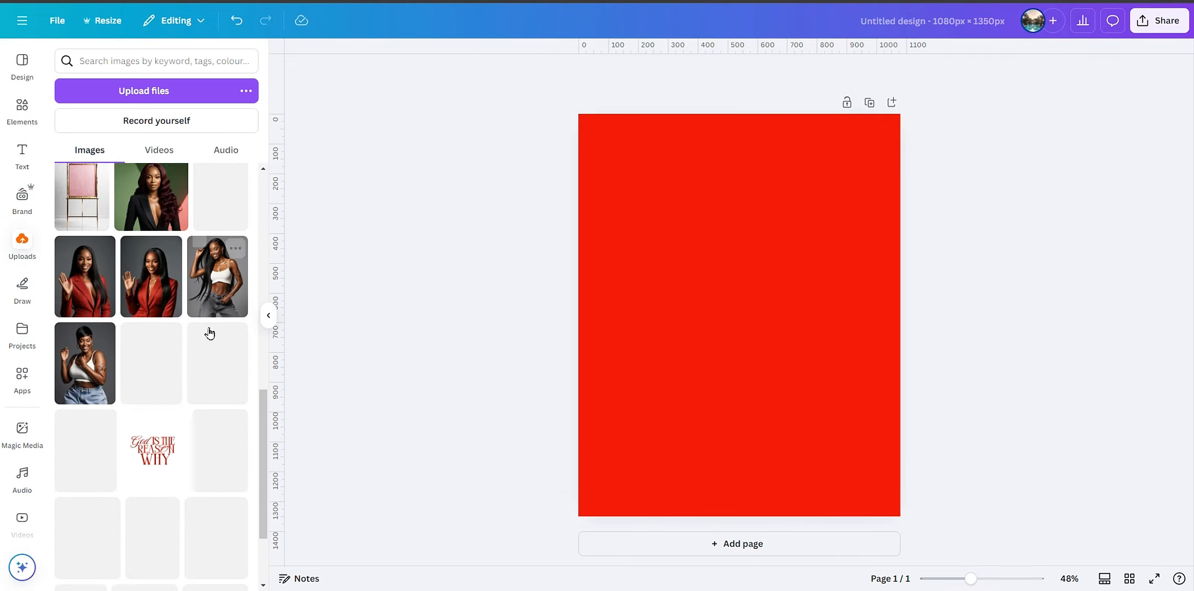
left_click(213, 298)
left_click(268, 316)
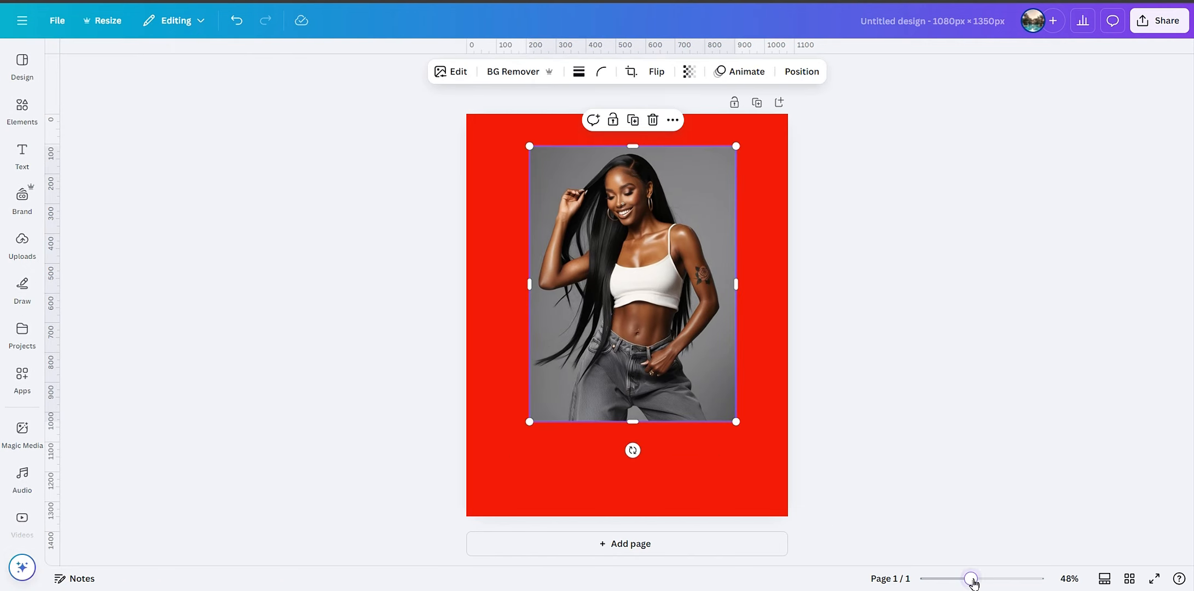
Step: Enlarge the woman's photo and reposition it slightly lower on the red page
left_click_drag(970, 578, 983, 580)
left_click_drag(641, 278, 638, 340)
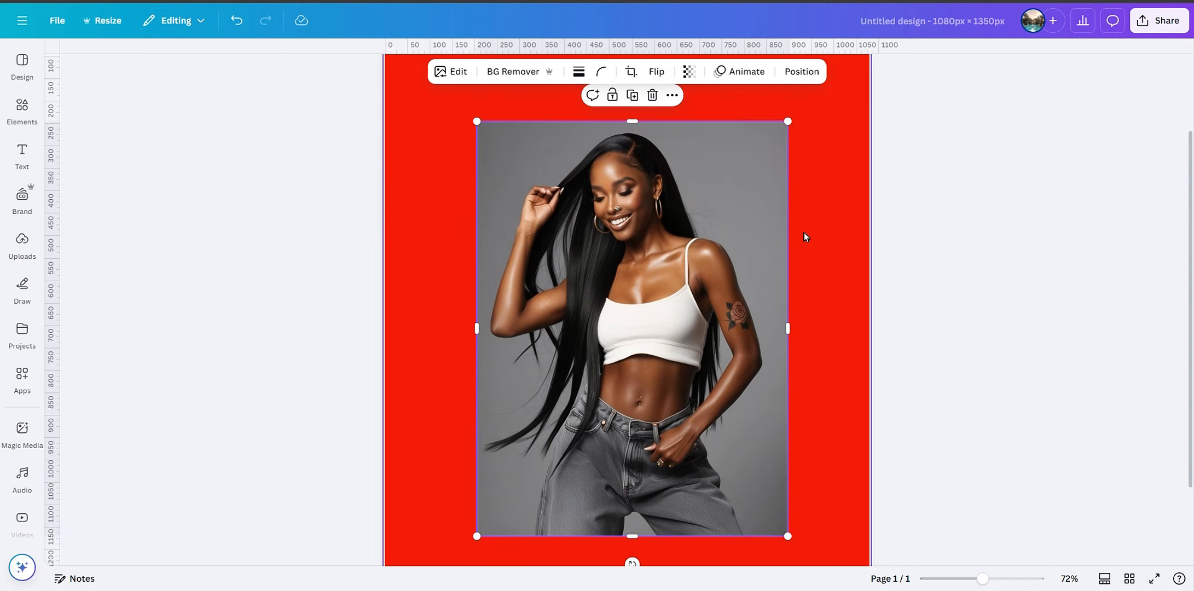
left_click_drag(695, 238, 676, 270)
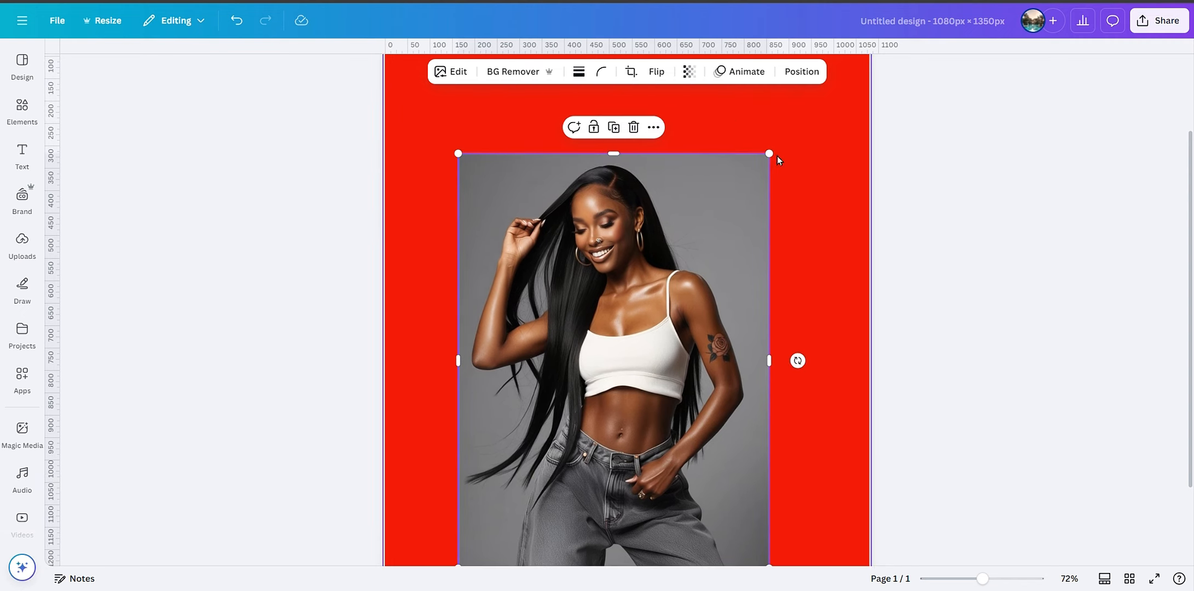
left_click_drag(770, 154, 823, 120)
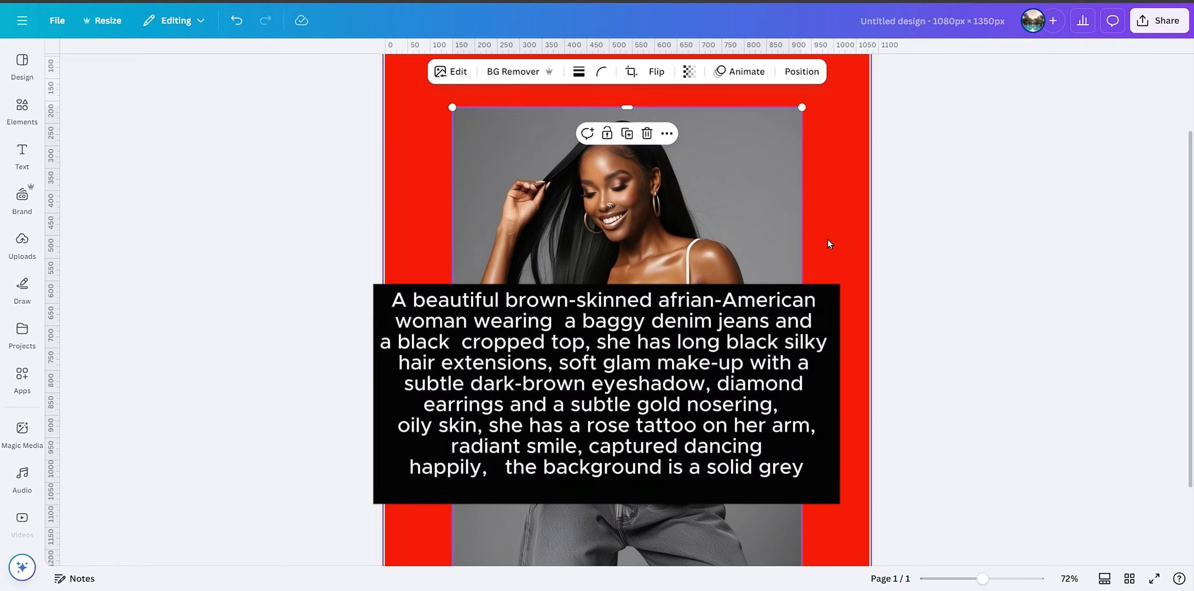
left_click(827, 239)
left_click_drag(694, 239, 675, 253)
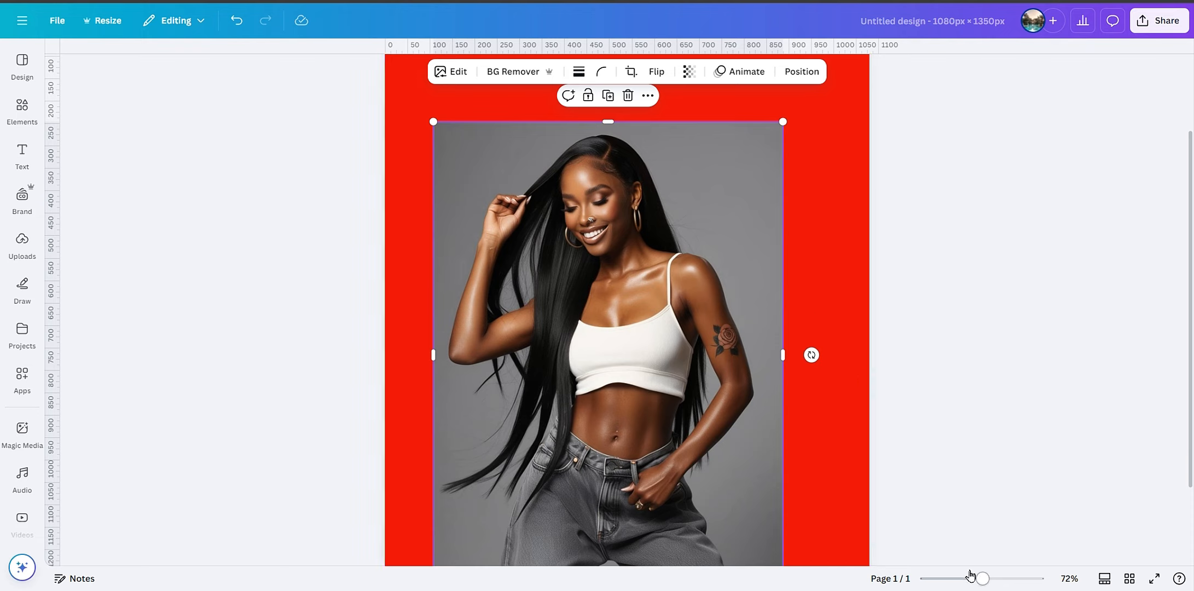
Step: Remove the photo's background and enlarge the cutout so it nearly fills the page width and reaches the page's bottom edge
left_click_drag(982, 578, 977, 579)
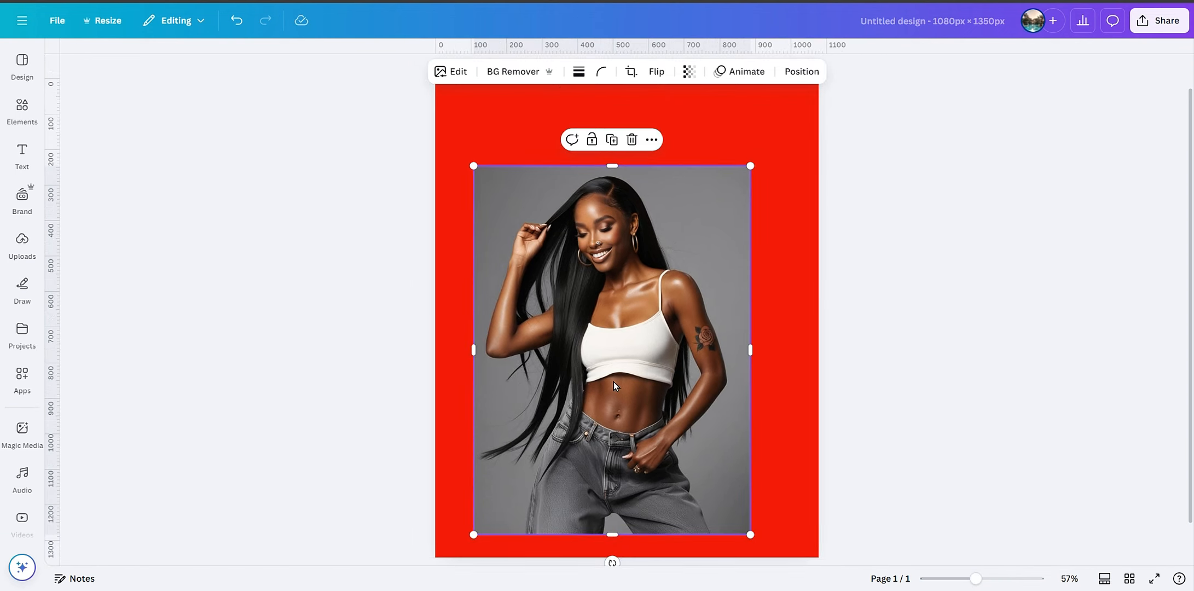
left_click(506, 72)
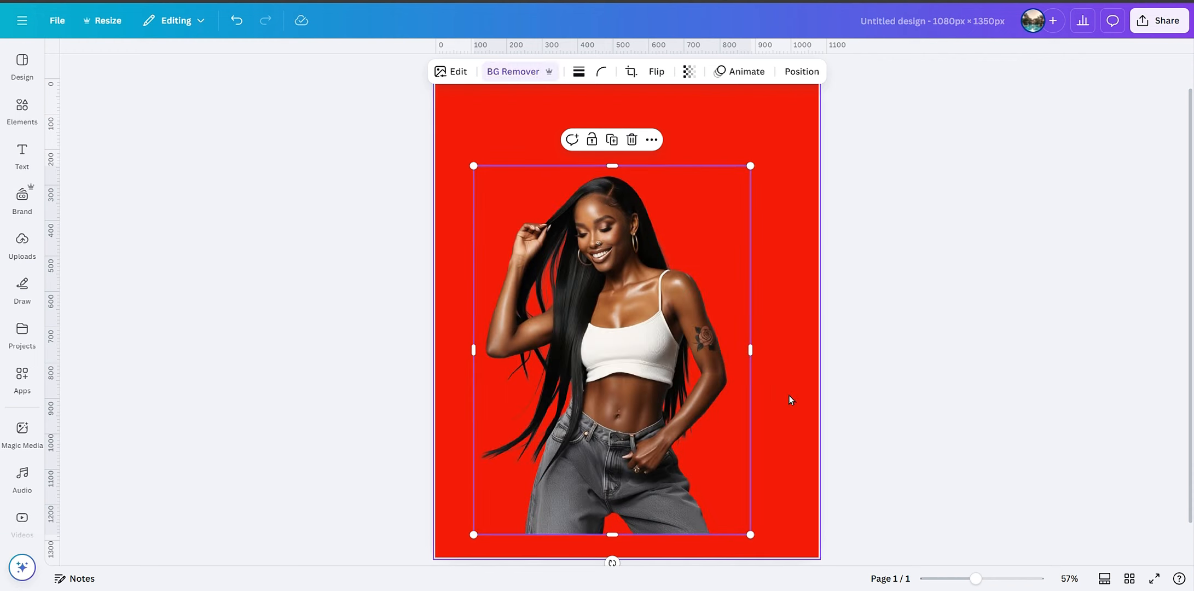
left_click_drag(976, 579, 972, 578)
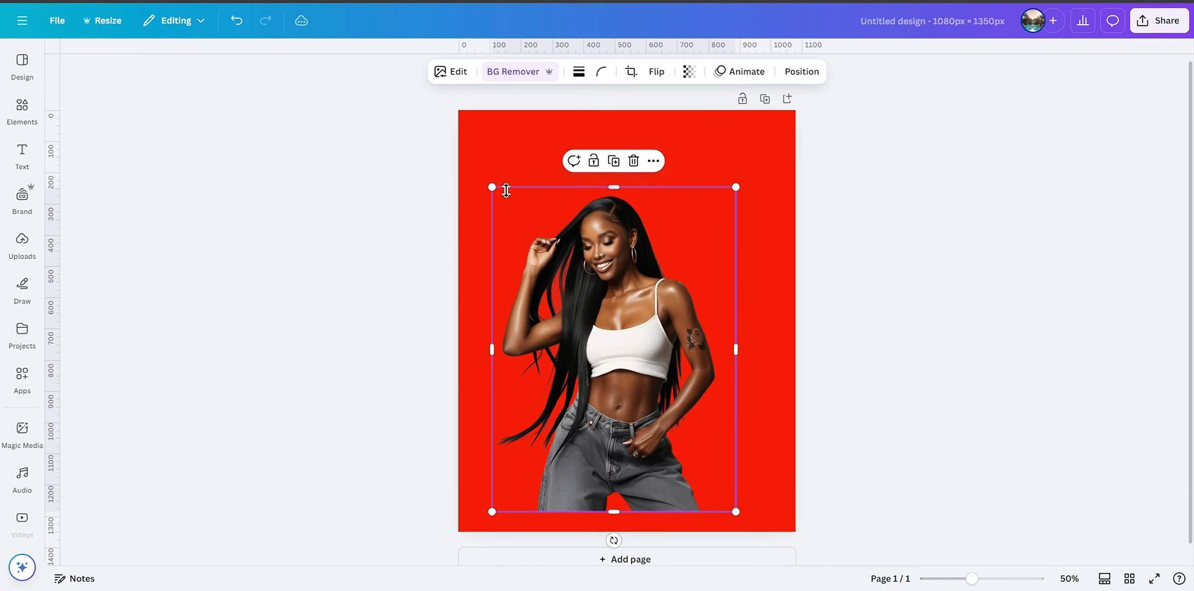
left_click_drag(494, 191, 458, 140)
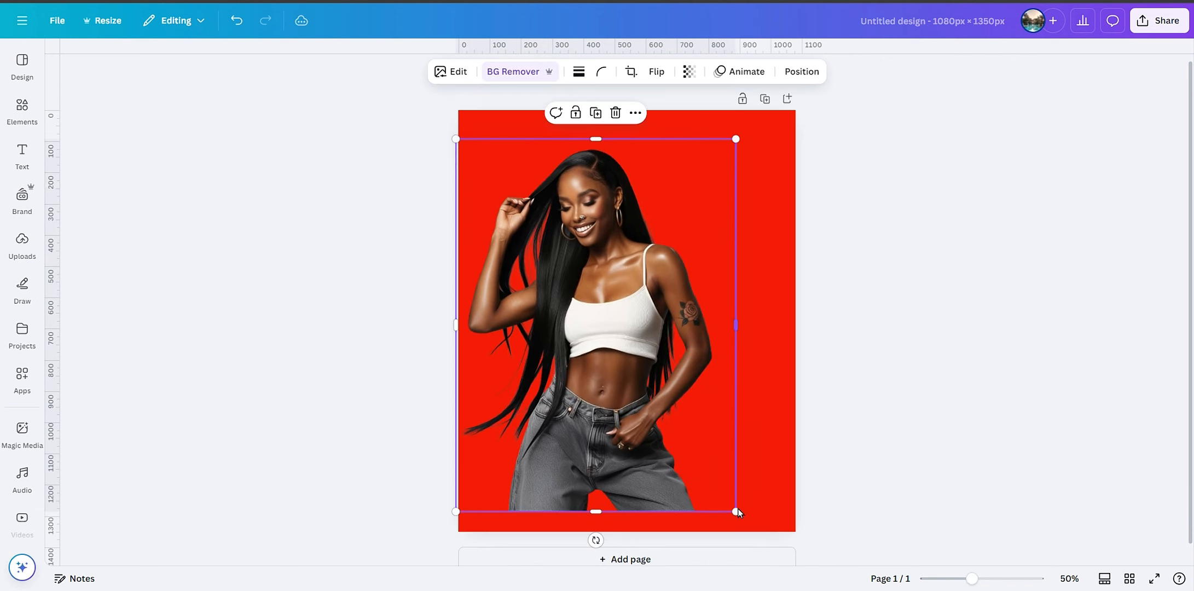
left_click_drag(737, 510, 760, 533)
left_click_drag(647, 390, 659, 393)
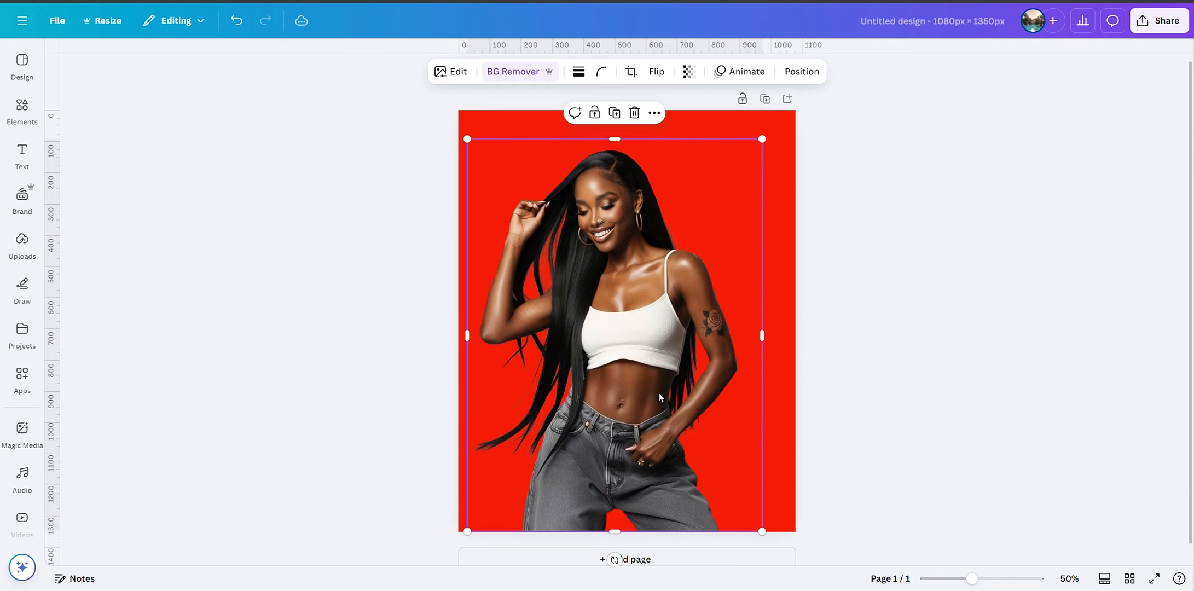
Step: Adjust the woman's image to vibrance 27, saturation 20 and blacks 6
left_click(458, 74)
left_click(141, 98)
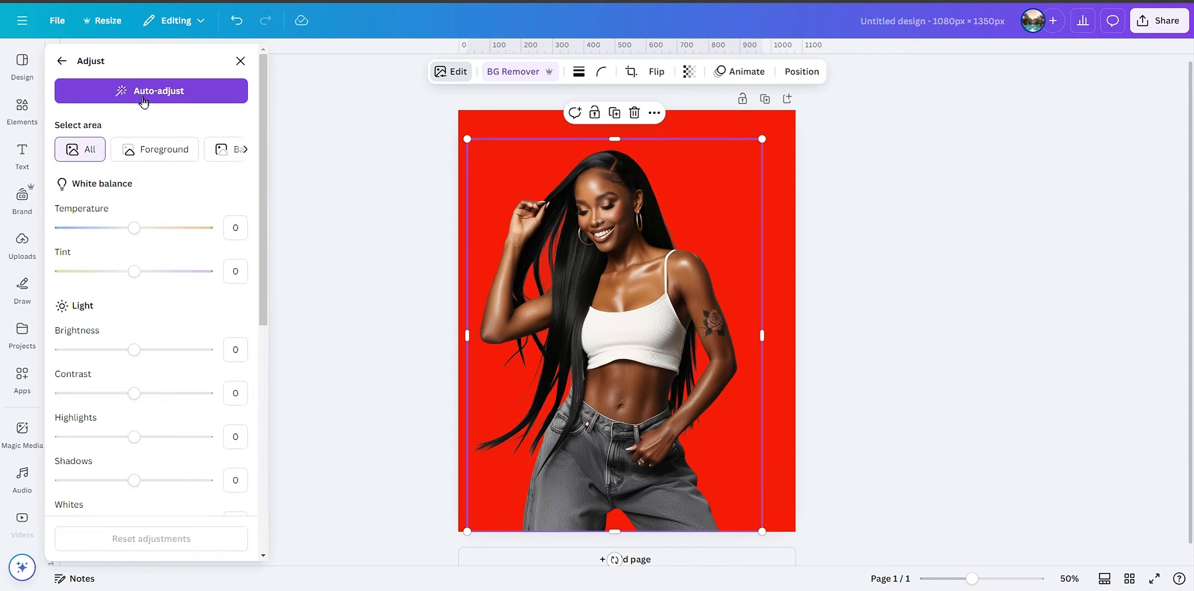
scroll(113, 206, "down", 1)
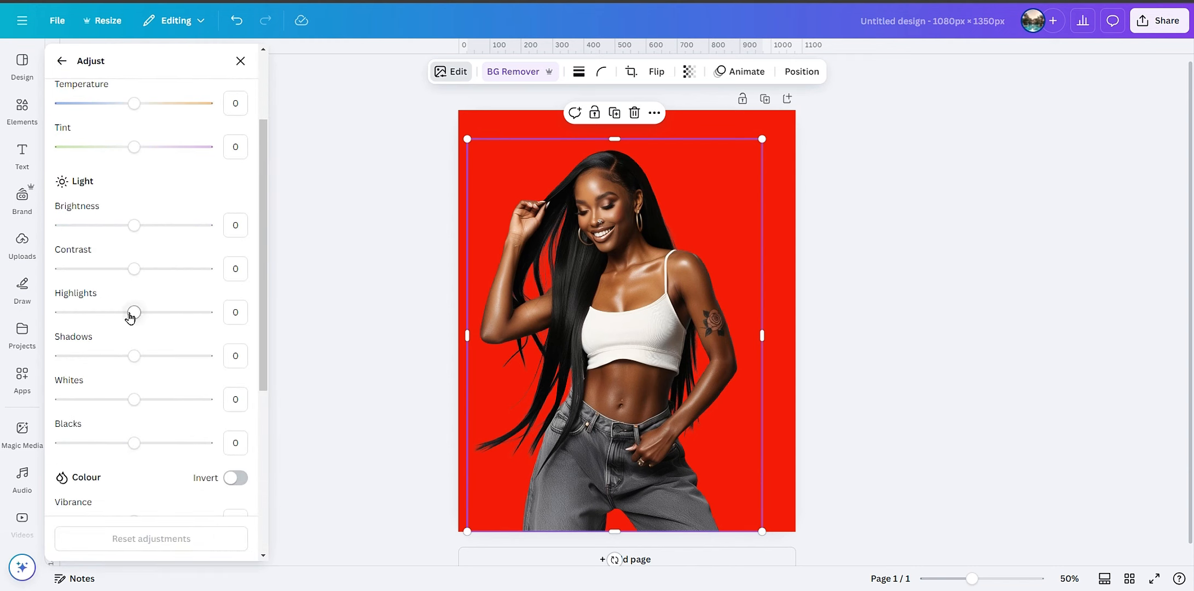
scroll(129, 316, "down", 3)
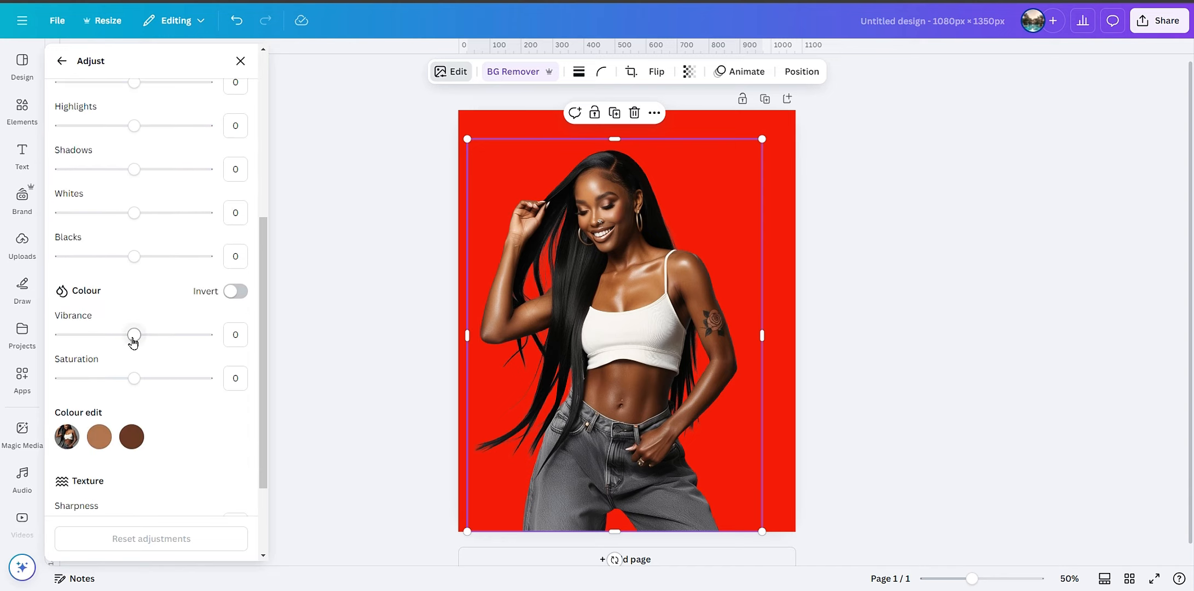
left_click_drag(134, 334, 148, 335)
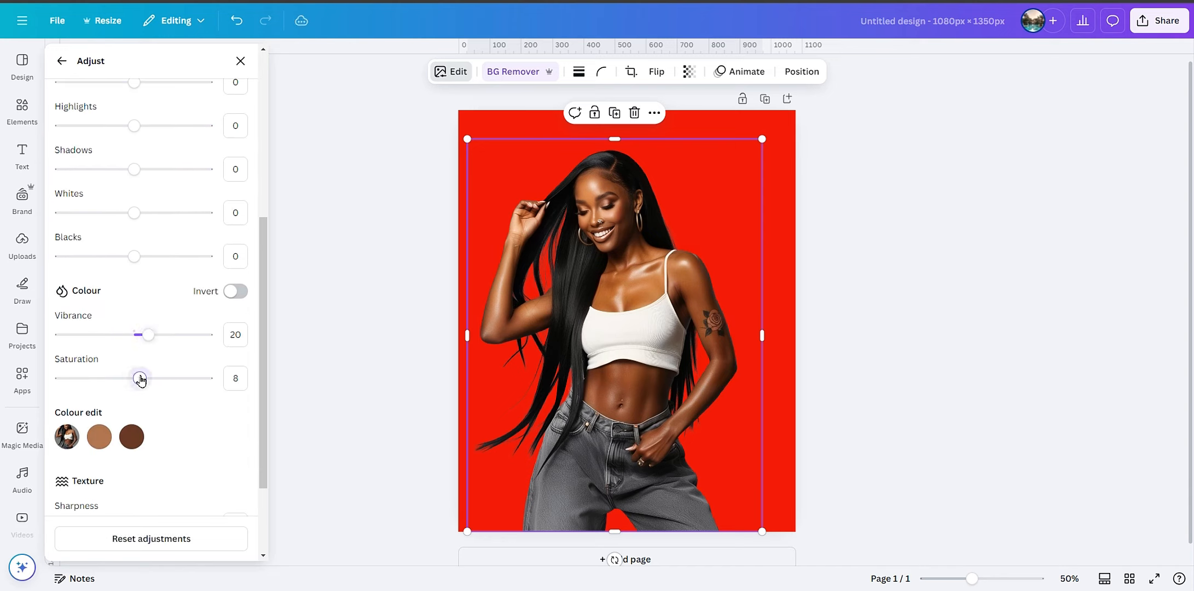
left_click_drag(136, 378, 147, 379)
left_click_drag(154, 335, 153, 334)
left_click_drag(134, 258, 139, 263)
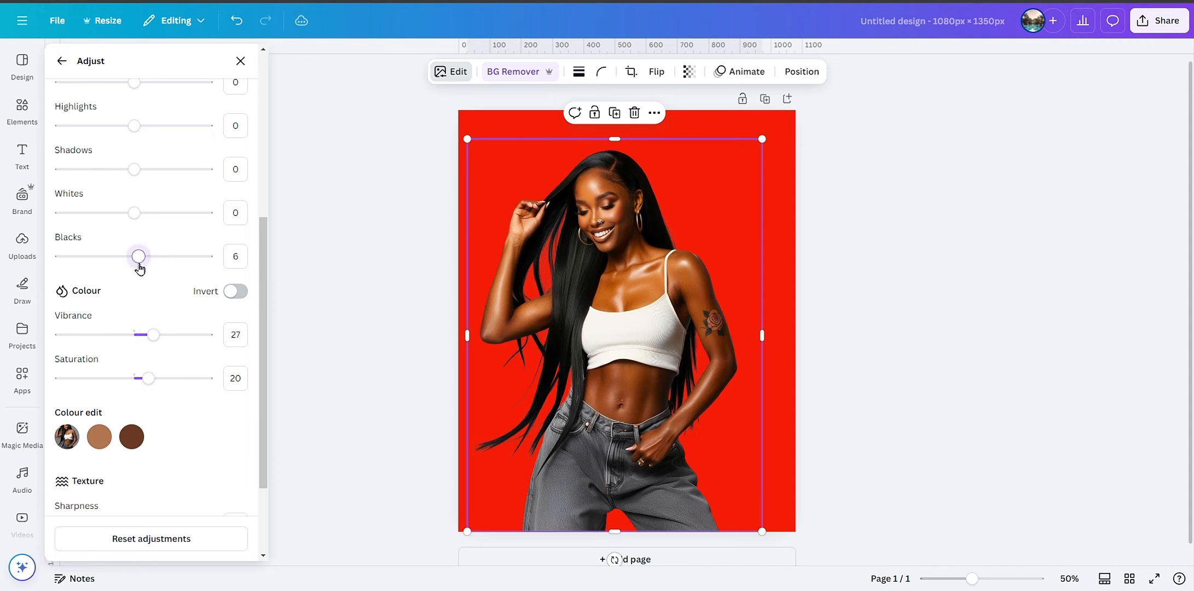
Step: Set the image's contrast to 8, brightness to -3, shadows to 9 and highlights to 5
scroll(131, 242, "up", 3)
left_click_drag(135, 207, 140, 211)
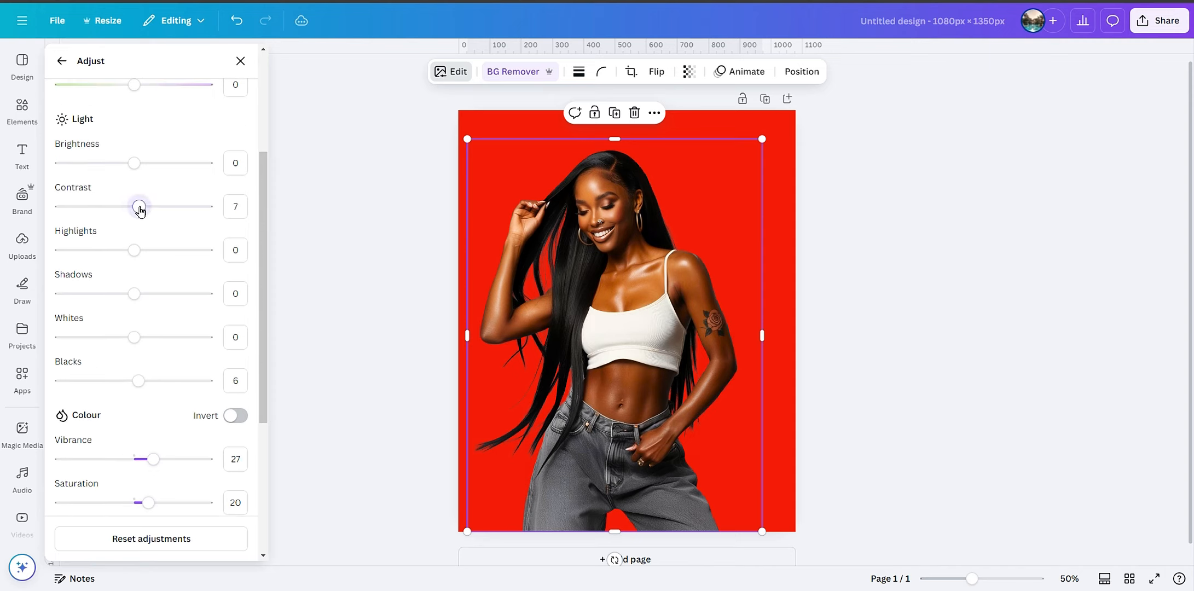
left_click_drag(134, 163, 132, 163)
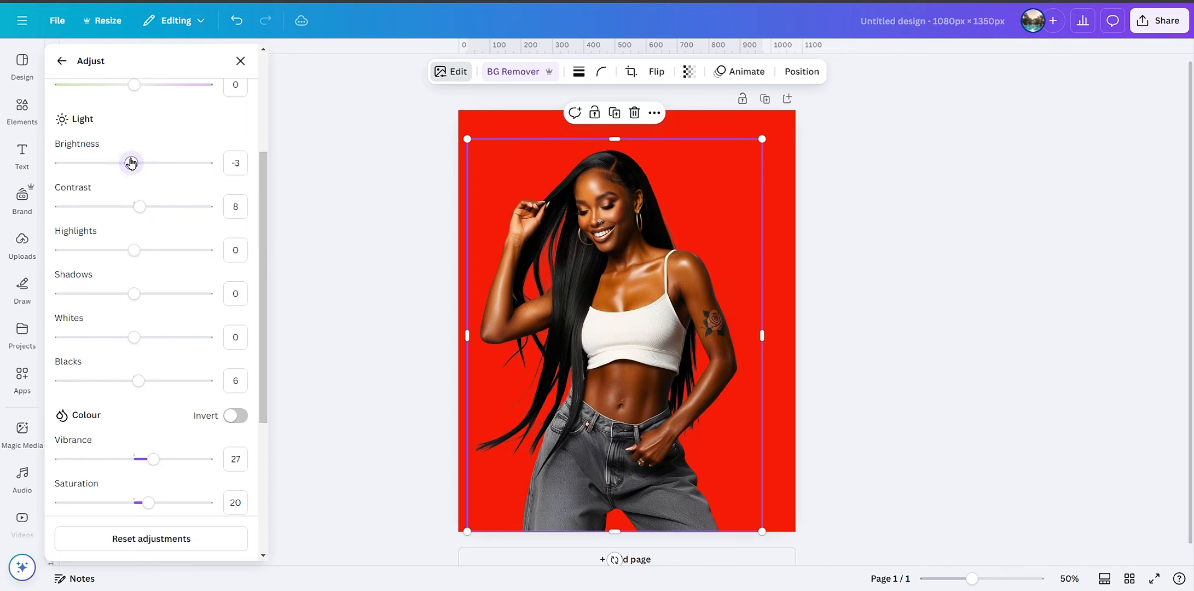
left_click_drag(131, 294, 140, 293)
left_click_drag(134, 250, 139, 257)
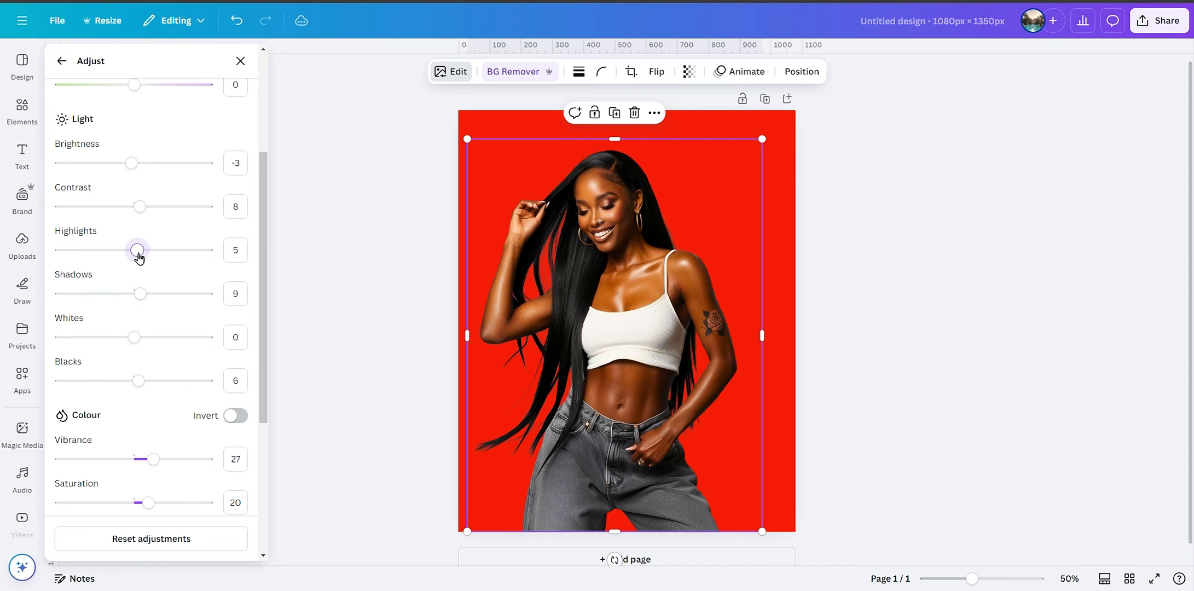
Step: Set the image's whites to 10 and sharpness to 7, and leave the adjustment settings
scroll(139, 258, "down", 3)
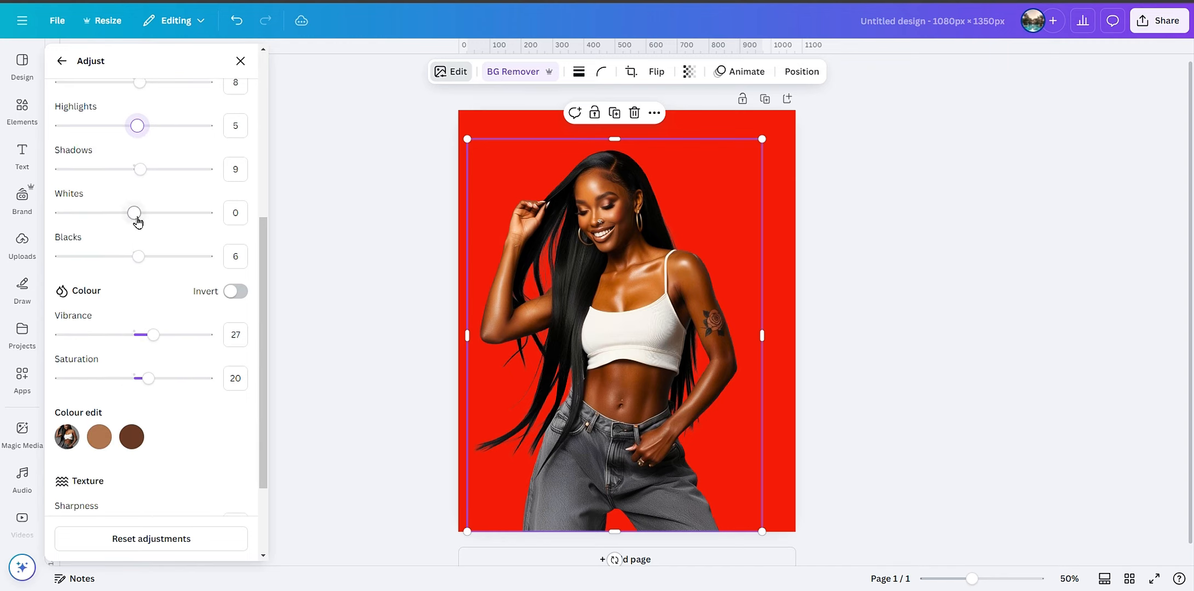
left_click_drag(134, 212, 142, 212)
scroll(93, 203, "down", 2)
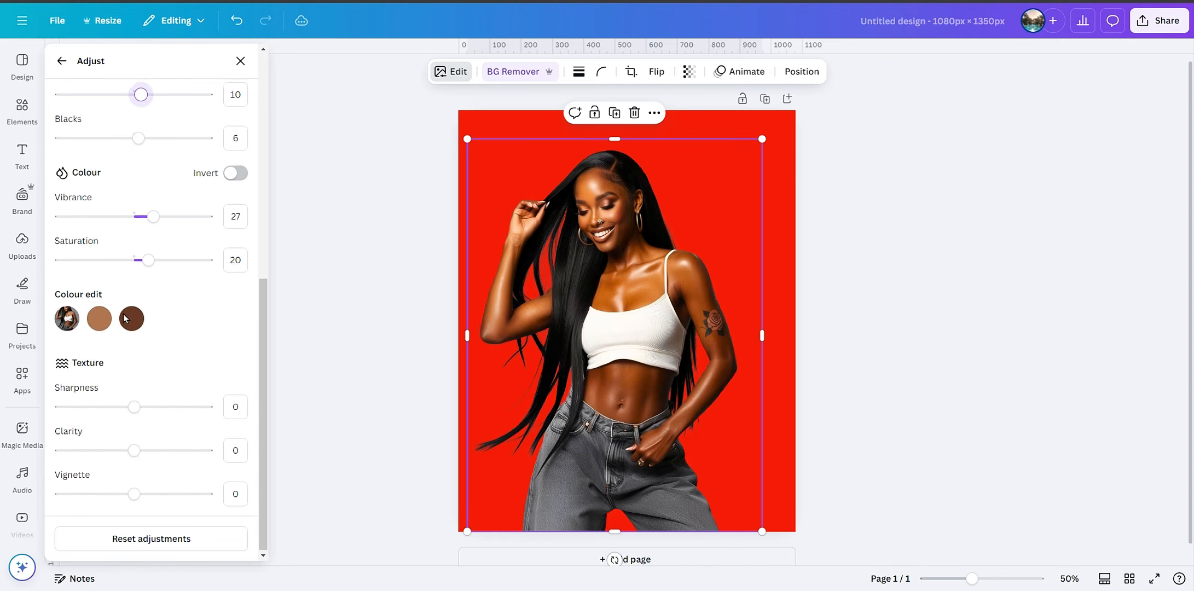
left_click_drag(135, 406, 137, 406)
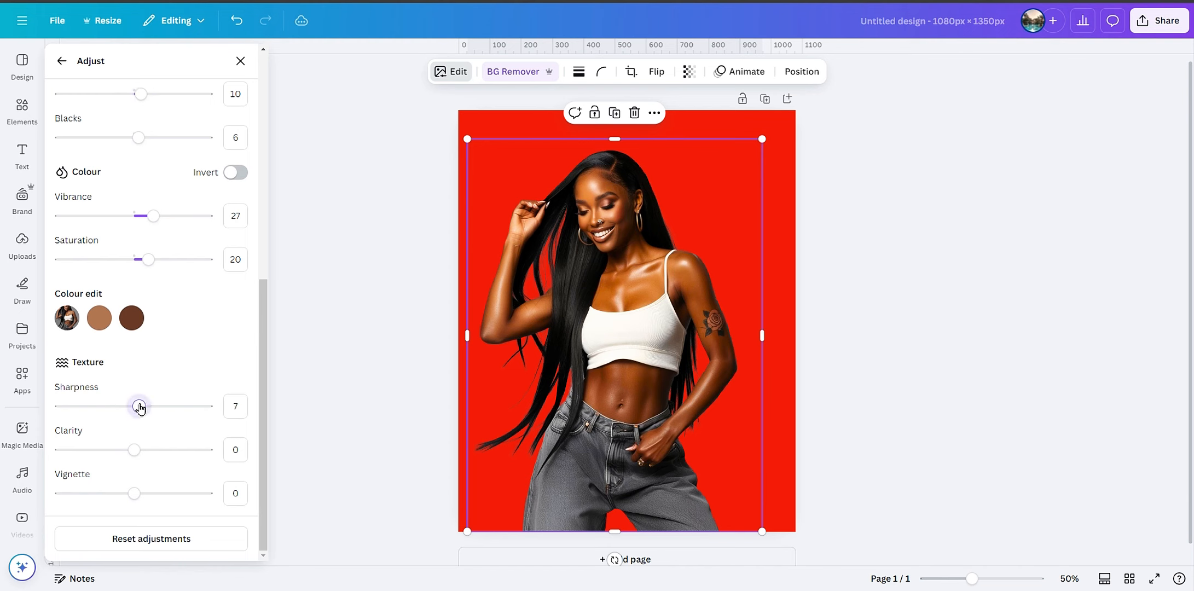
left_click(64, 65)
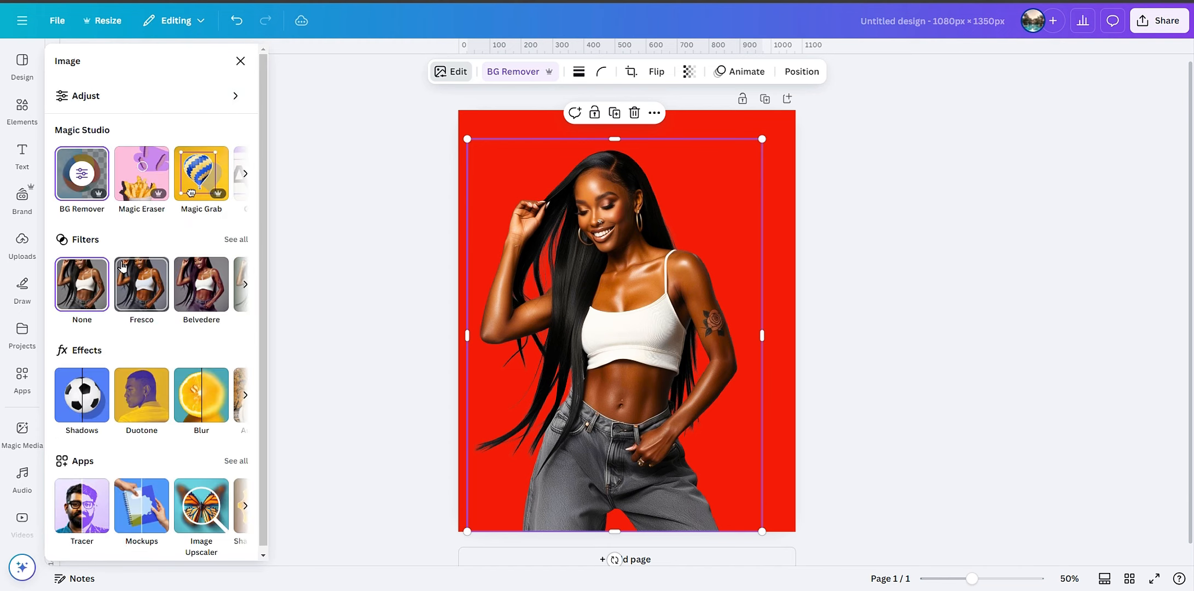
Step: Apply the Fresco filter to the image at low intensity and shift the cutout slightly to the right on the page
left_click(138, 281)
left_click_drag(137, 362, 77, 360)
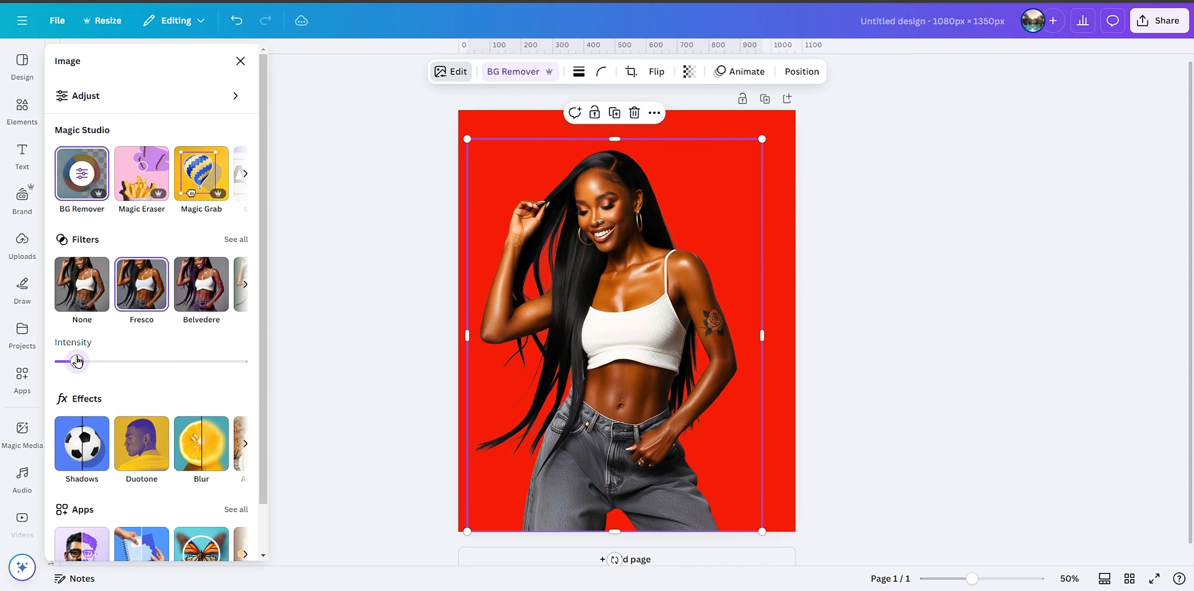
left_click(339, 304)
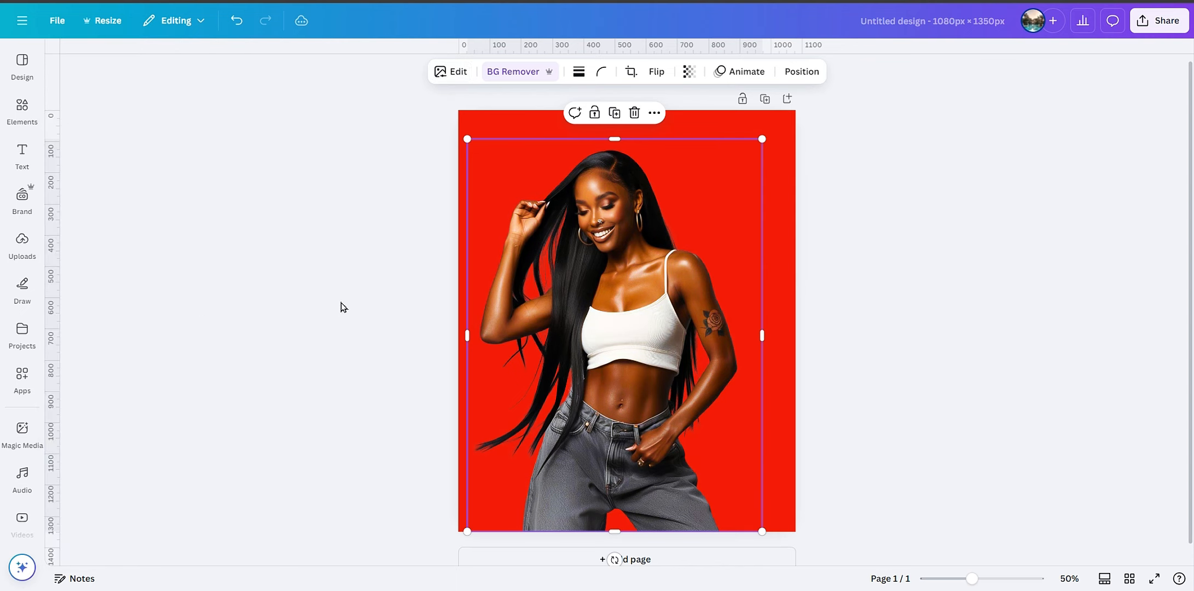
left_click(790, 305)
left_click(698, 325)
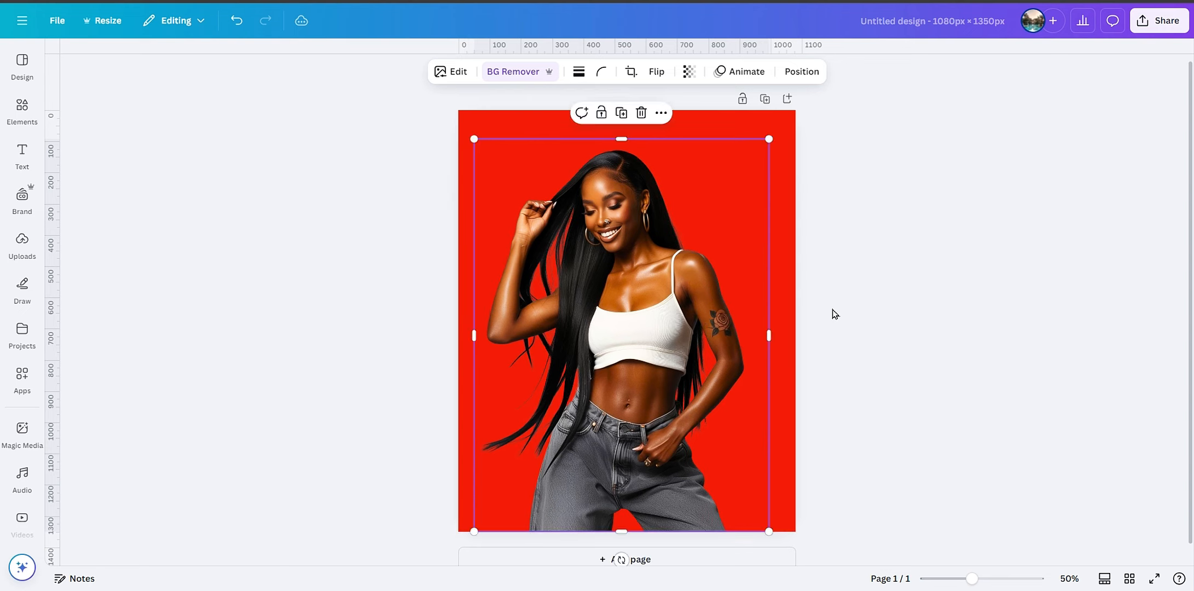
Step: Enlarge the woman's cutout proportionally so her head sits near the top of the page
left_click(833, 313)
left_click(737, 308)
left_click_drag(771, 135, 787, 116)
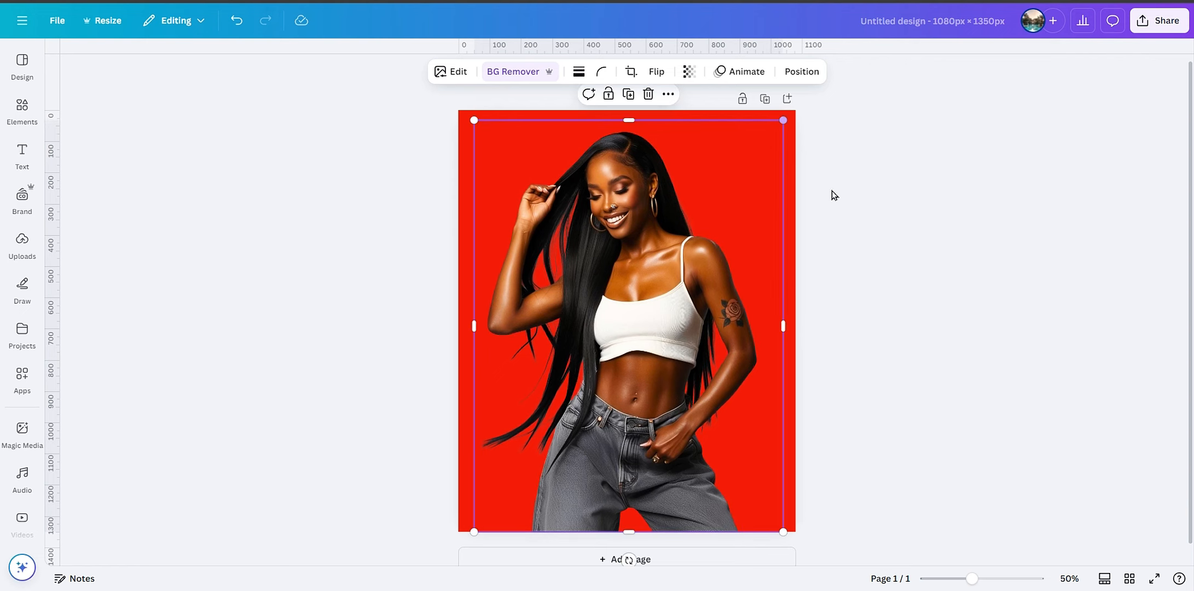
Step: Add a text box to the page reading "wild &free"
left_click(836, 198)
key("t")
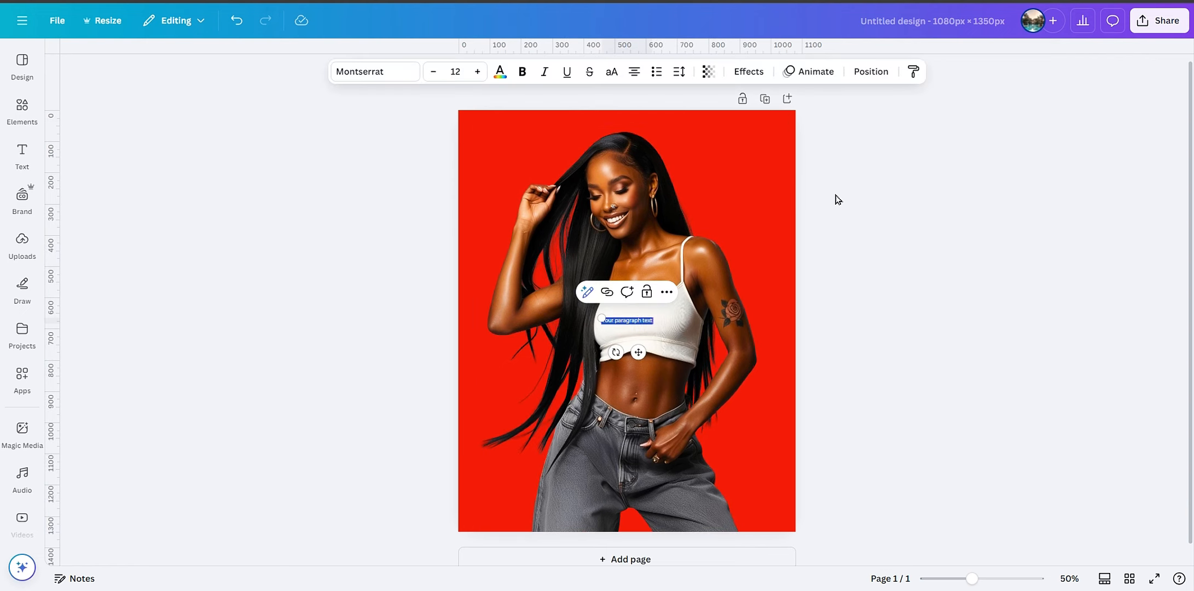
key("BackSpace")
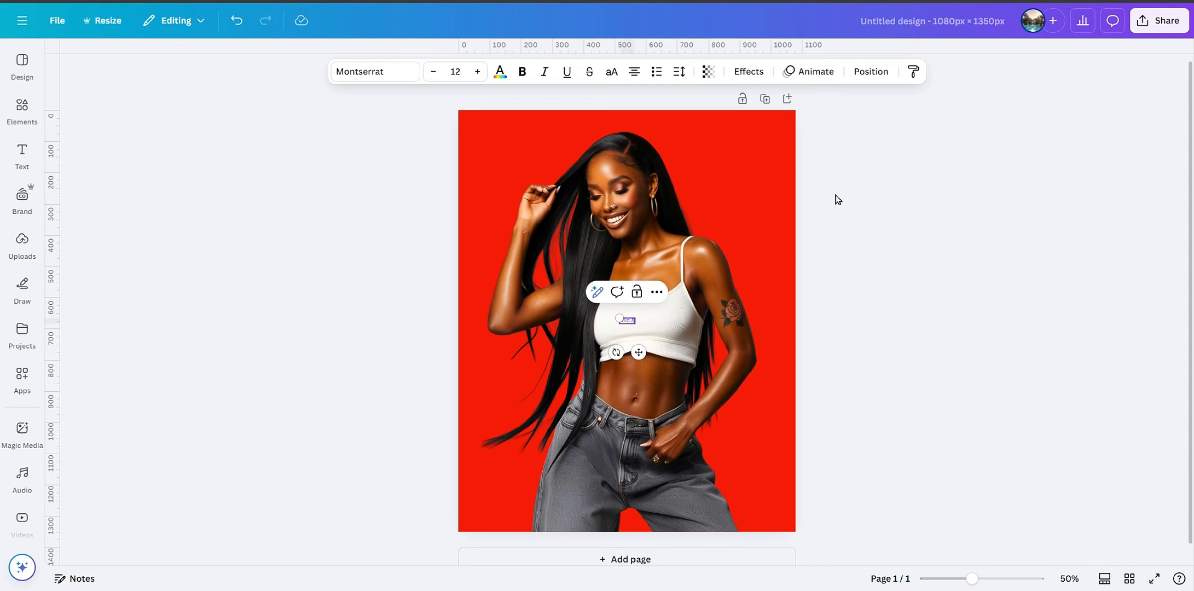
type("wild &free")
left_click(836, 200)
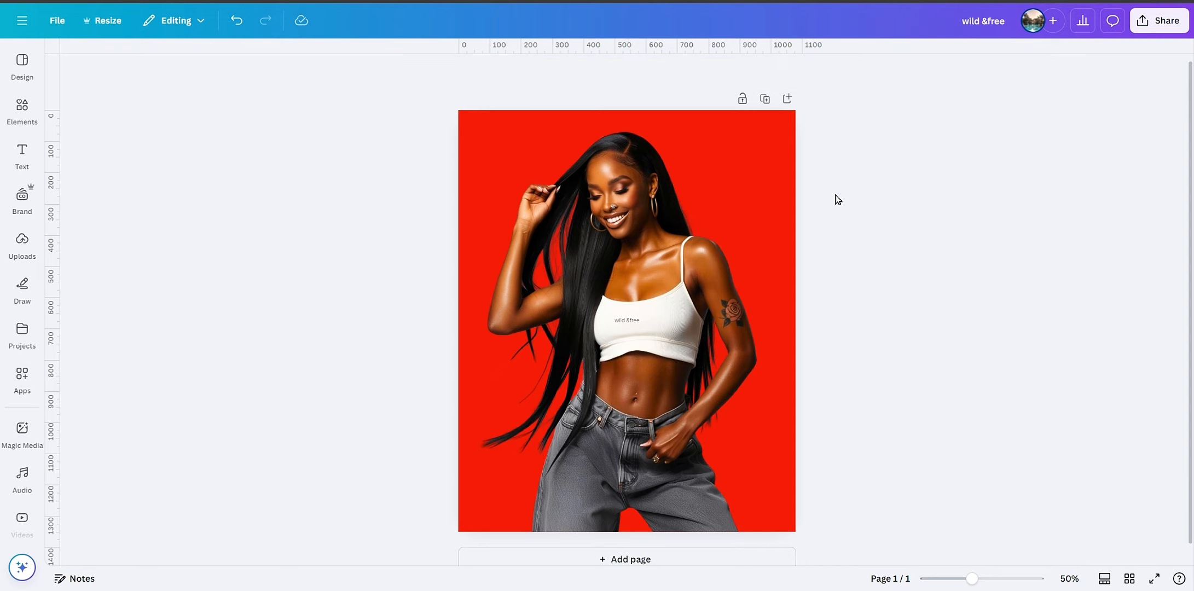
Step: Enlarge the "wild &free" text to about size 122 over the woman's upper body and set its font to Anton
left_click(635, 323)
left_click_drag(606, 316, 389, 264)
left_click_drag(541, 315, 655, 268)
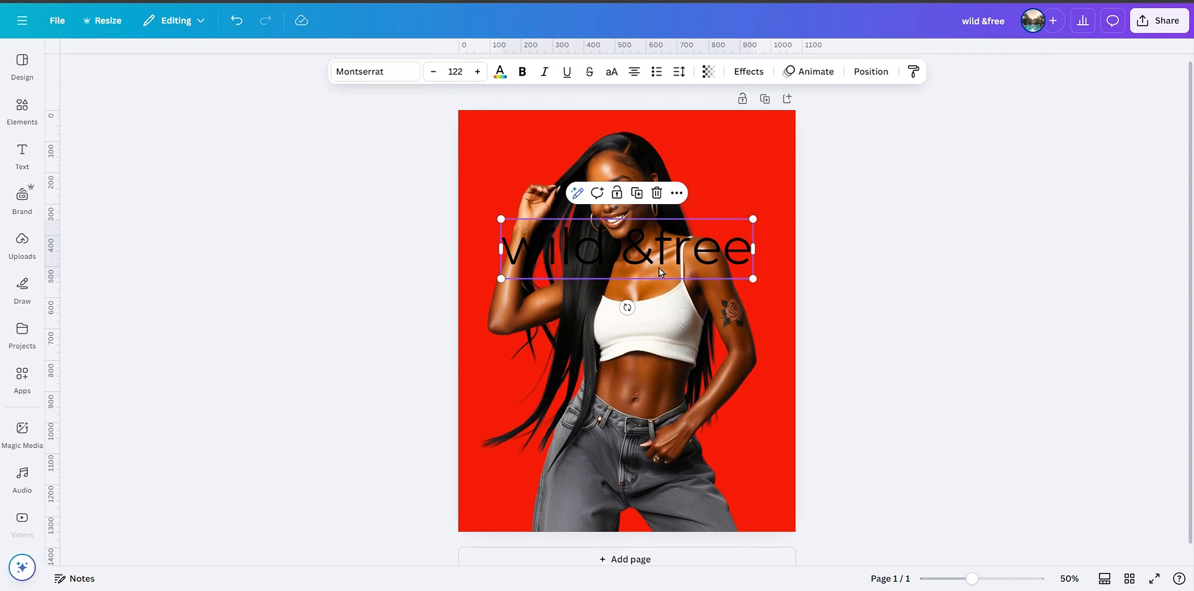
left_click(382, 76)
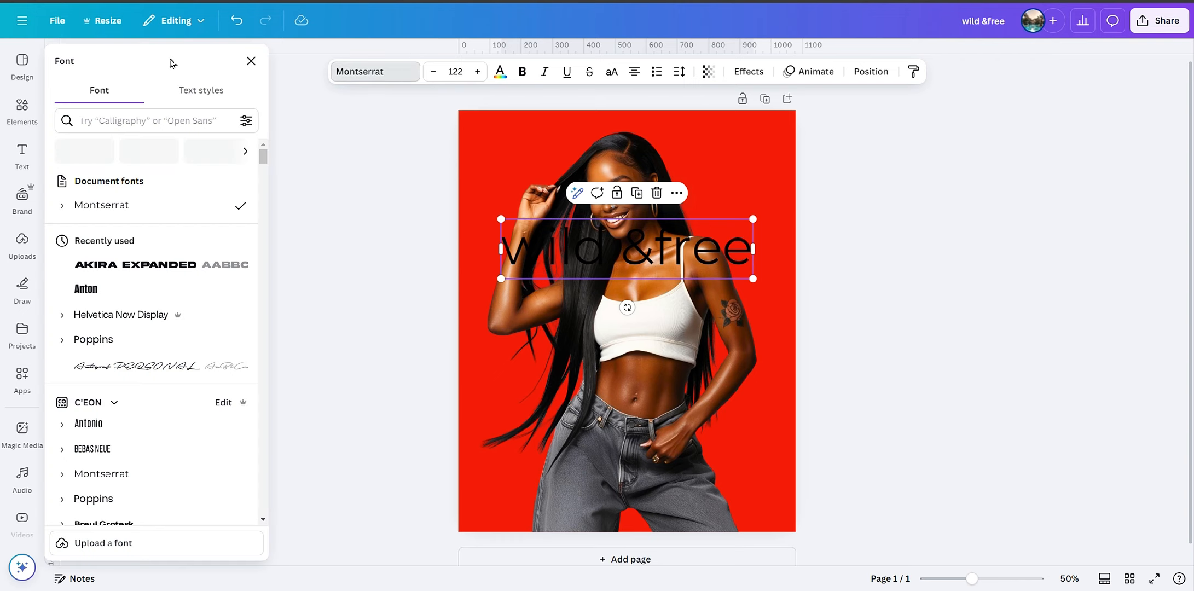
left_click(110, 290)
key("Escape")
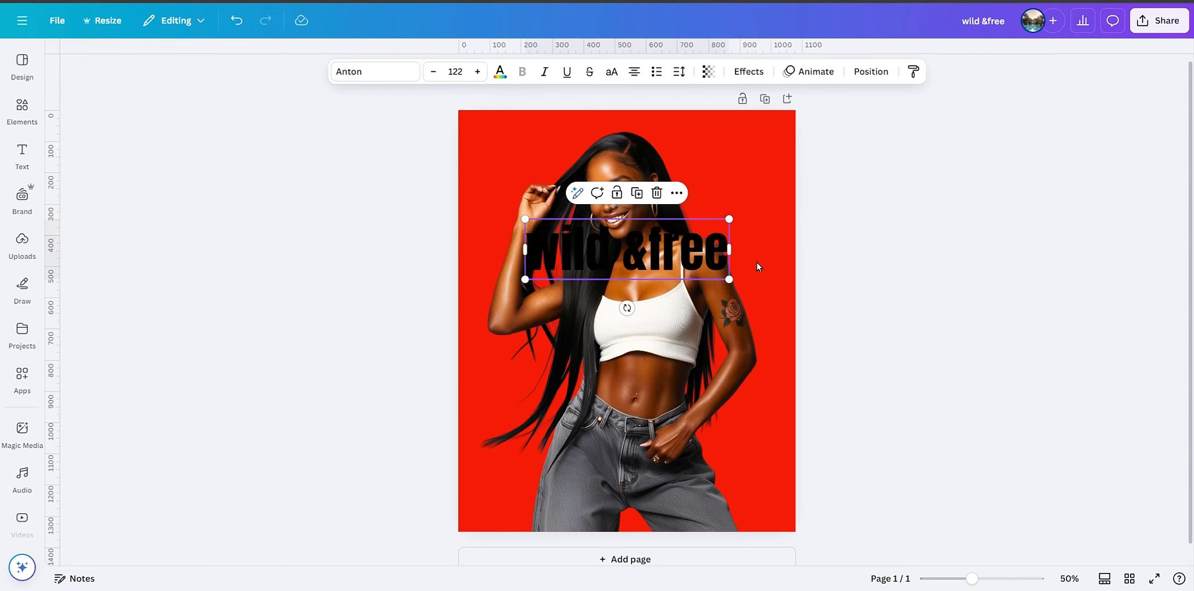
Step: Switch the "wild &free" text to uppercase and colour it white
left_click(612, 72)
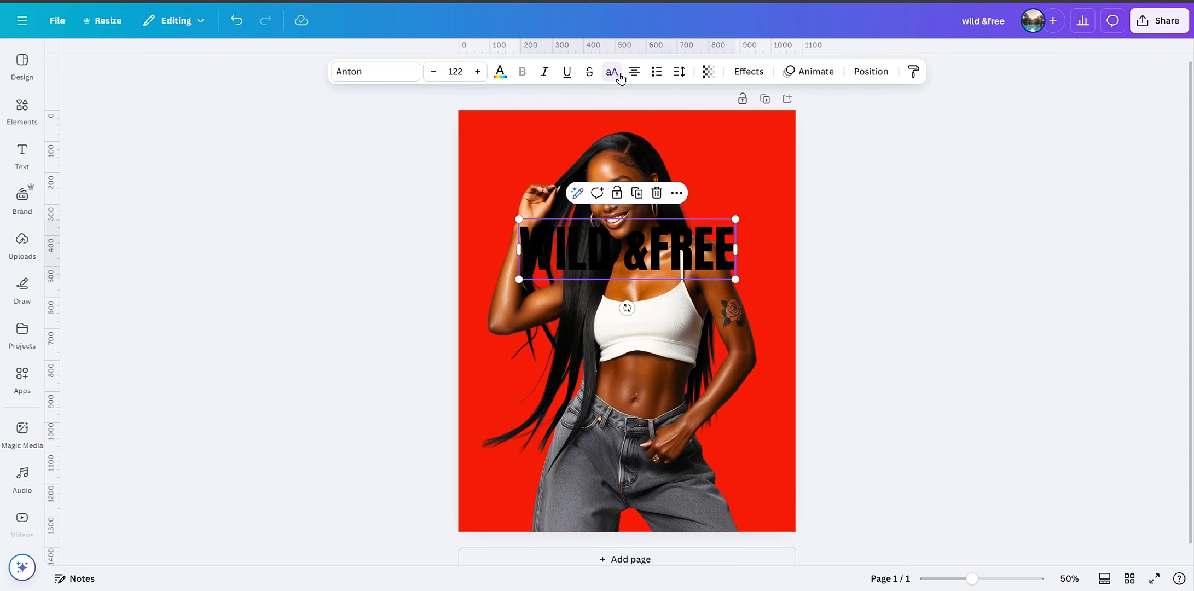
left_click(499, 73)
left_click(201, 407)
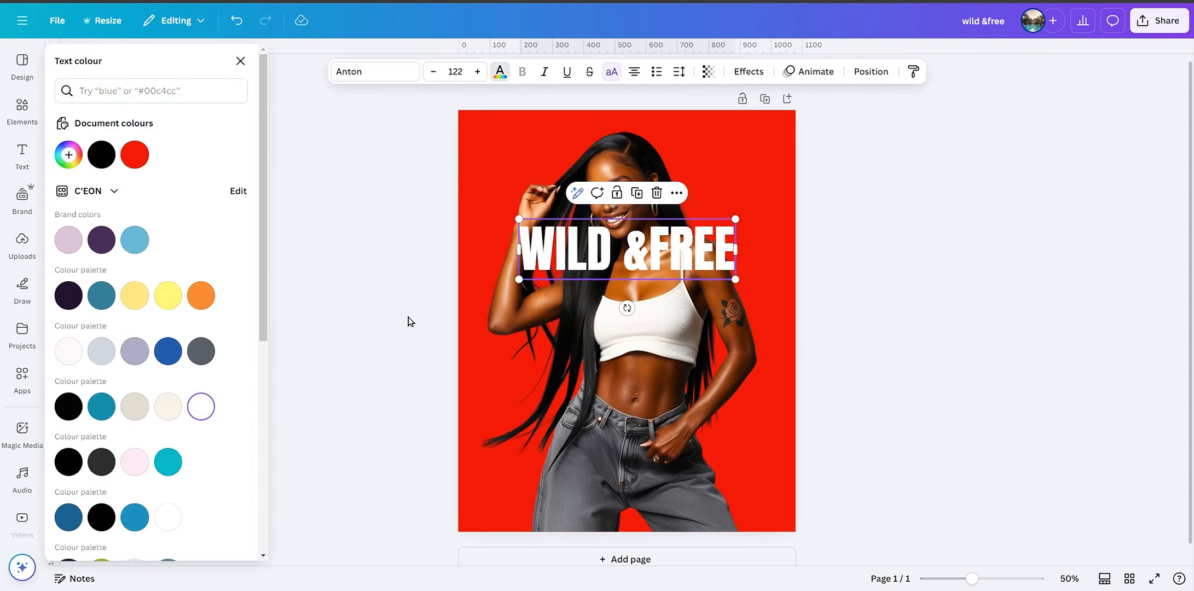
key("Escape")
Step: Move the text to the top of the page and enlarge it to about size 190 so it spans the page width
left_click_drag(674, 260, 614, 162)
left_click_drag(677, 182, 791, 252)
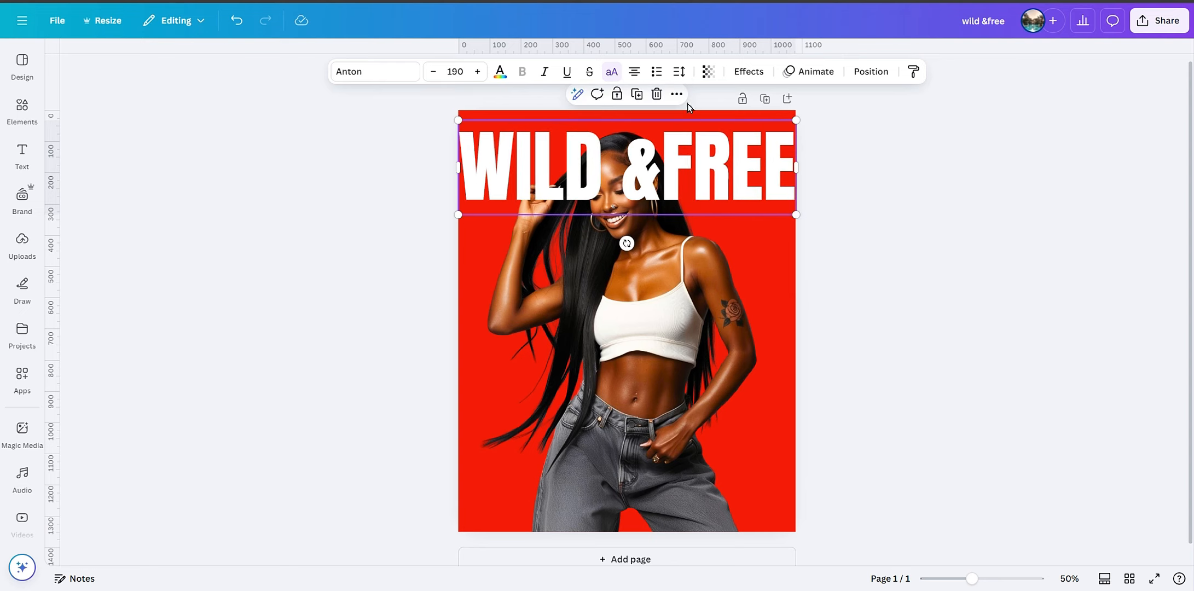
Step: Duplicate the WILD &FREE line until five evenly spaced rows run down the page
left_click(638, 95)
left_click_drag(665, 222, 668, 238)
left_click(638, 169)
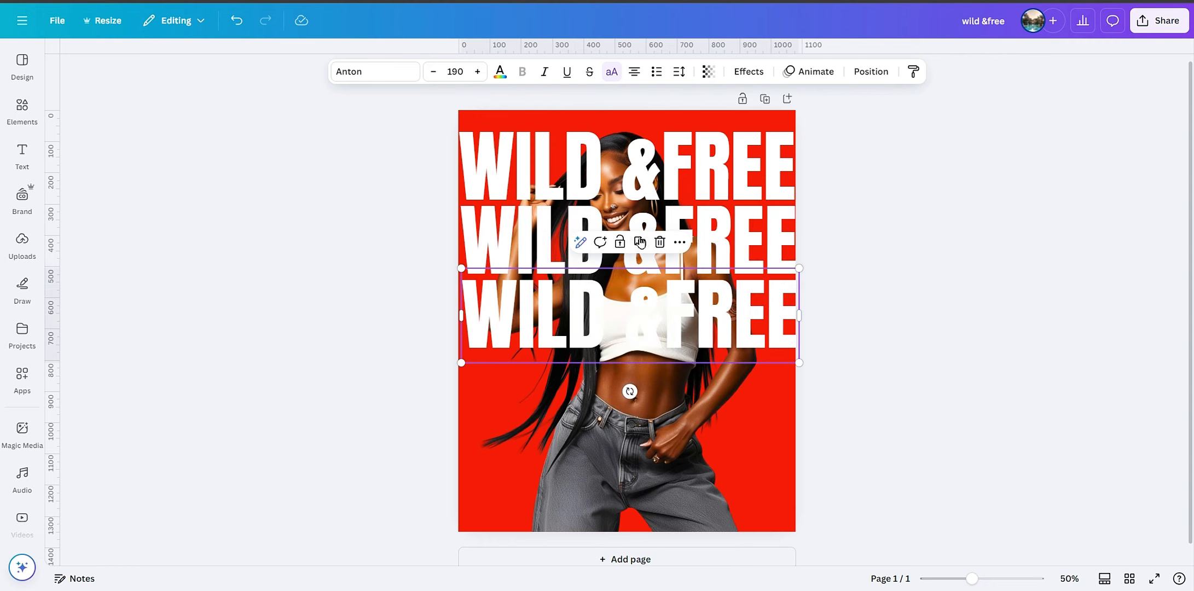
left_click(641, 244)
left_click(642, 318)
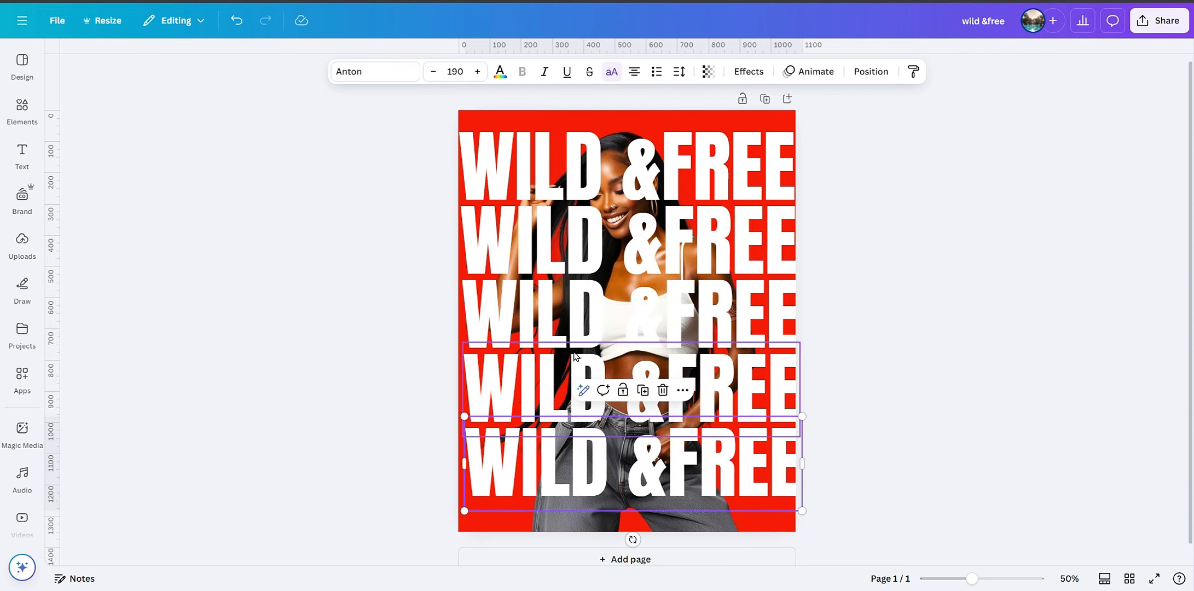
Step: Align all five WILD &FREE lines on their horizontal centres and group them
left_click(503, 166)
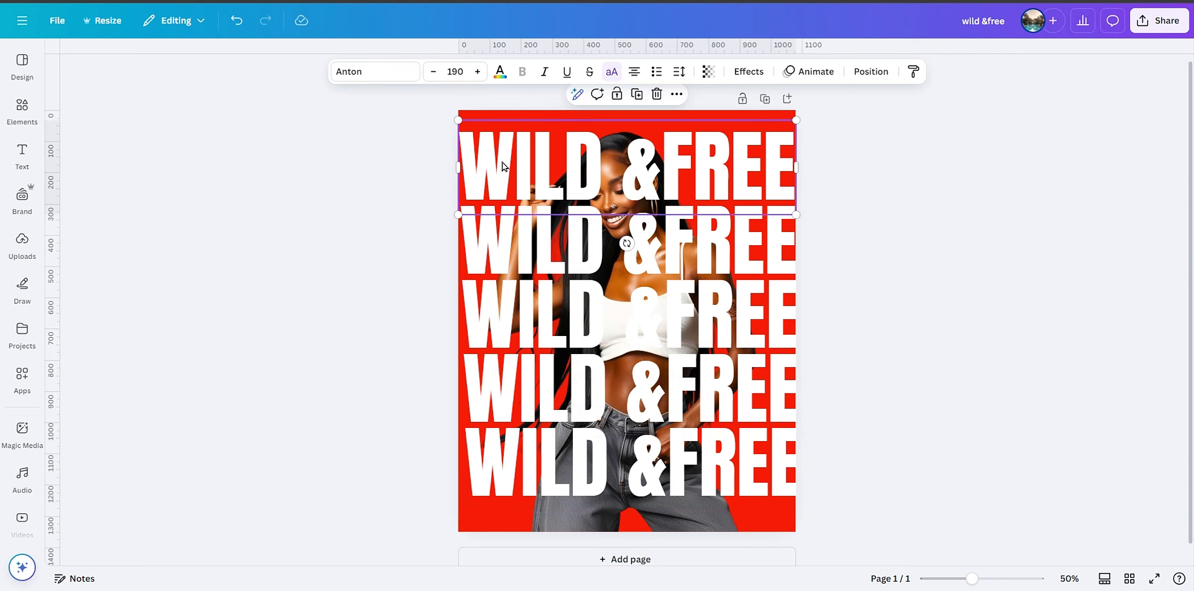
left_click(512, 241, "shift")
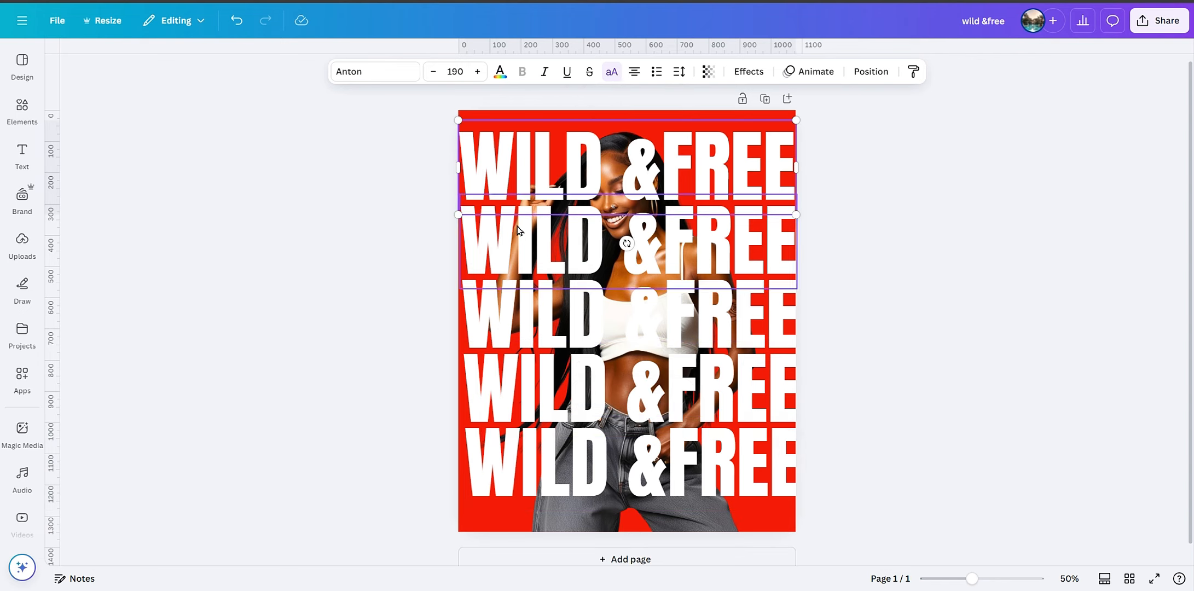
left_click(514, 295, "shift")
left_click(525, 386, "shift")
left_click(535, 432, "shift")
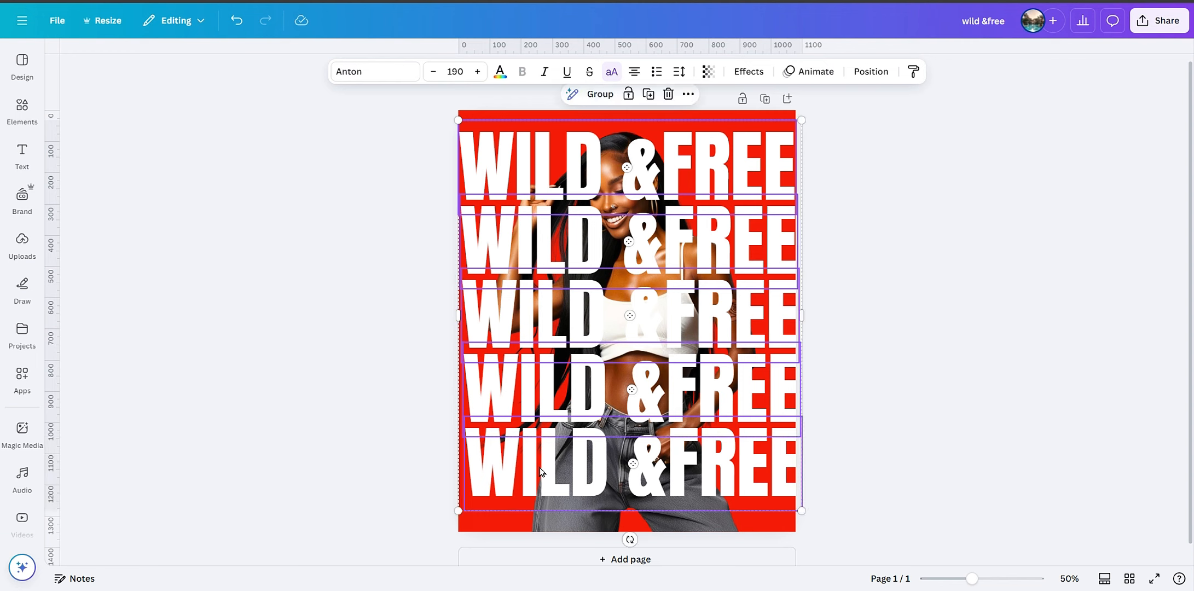
left_click(862, 74)
left_click(132, 367)
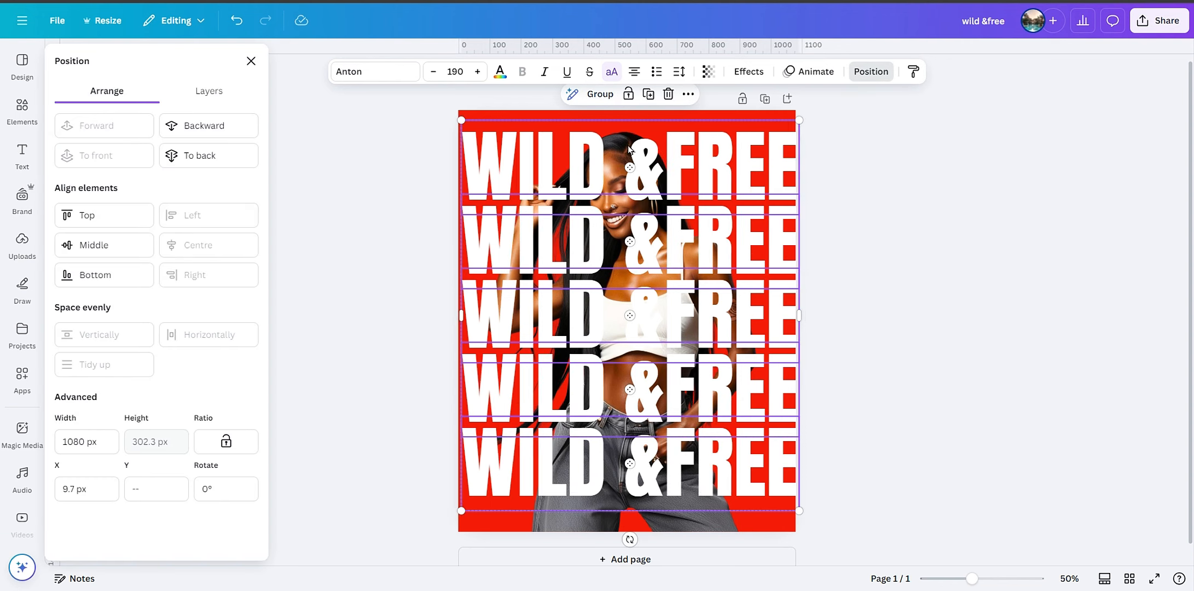
left_click(597, 94)
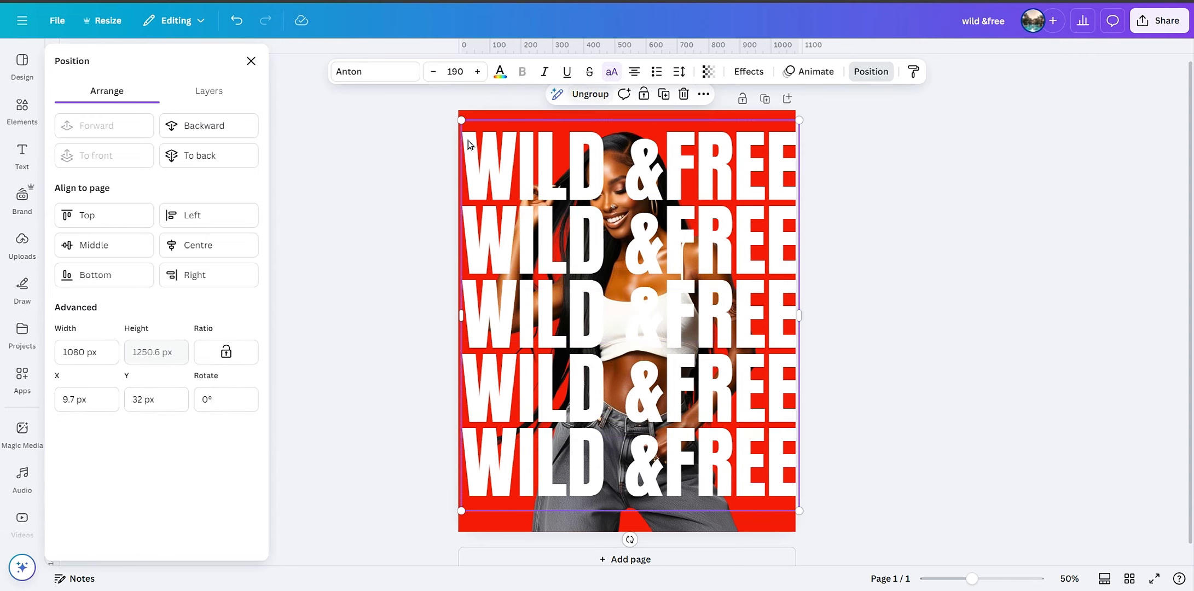
left_click(252, 61)
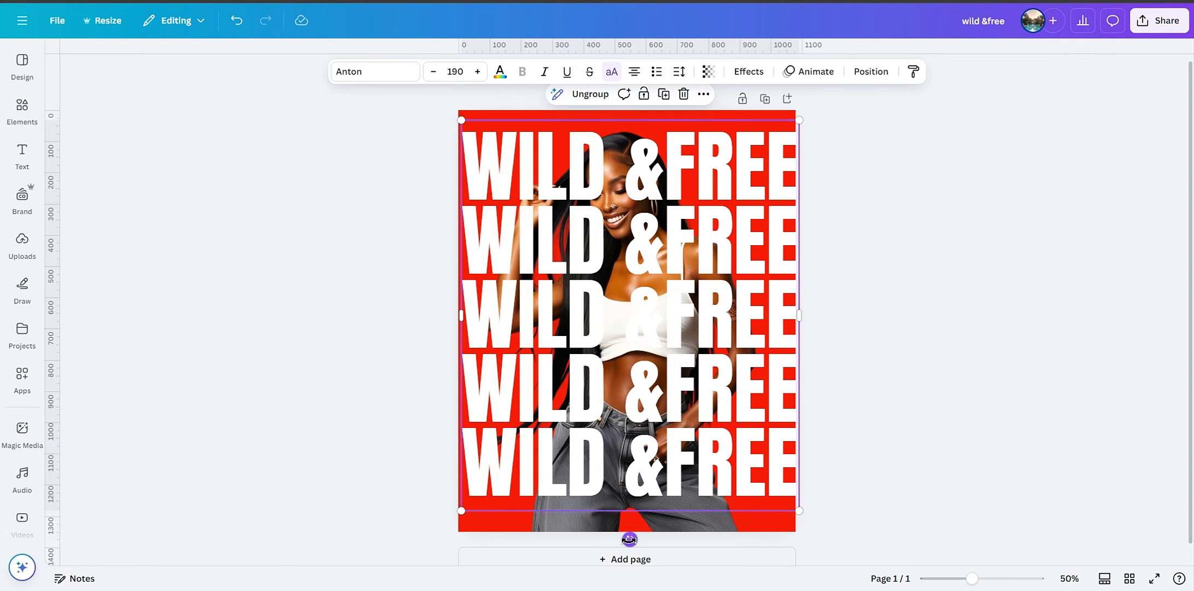
Step: Rotate the text group about -5.5° and enlarge it to about size 262 so it extends beyond the page edges
left_click_drag(630, 539, 649, 531)
left_click_drag(815, 494, 937, 553)
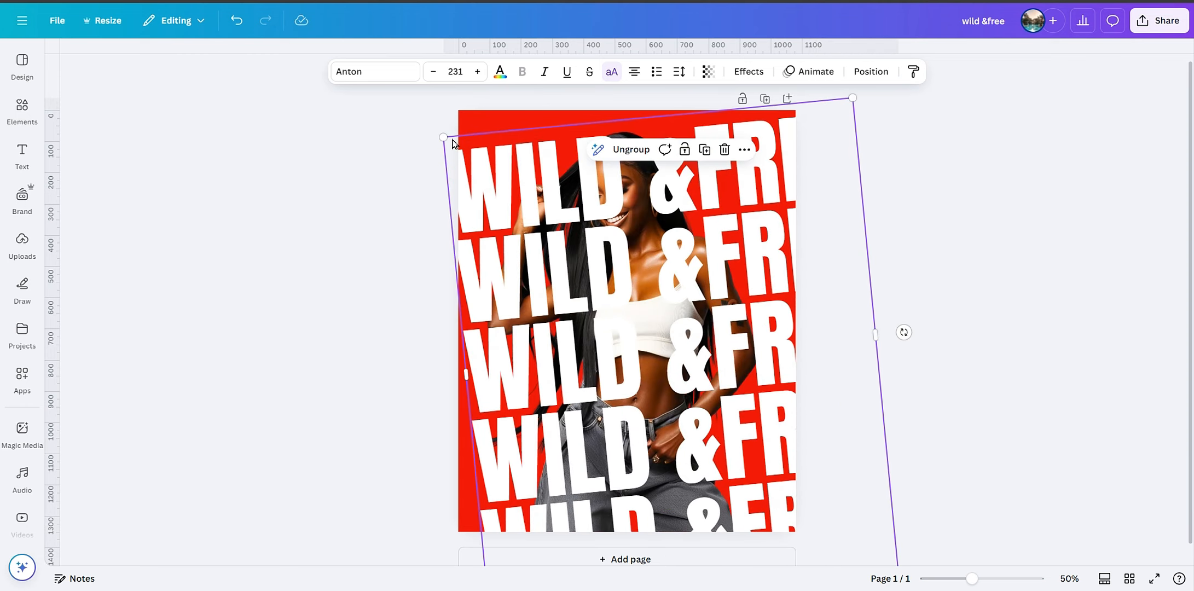
left_click_drag(445, 137, 381, 99)
left_click_drag(379, 97, 374, 94)
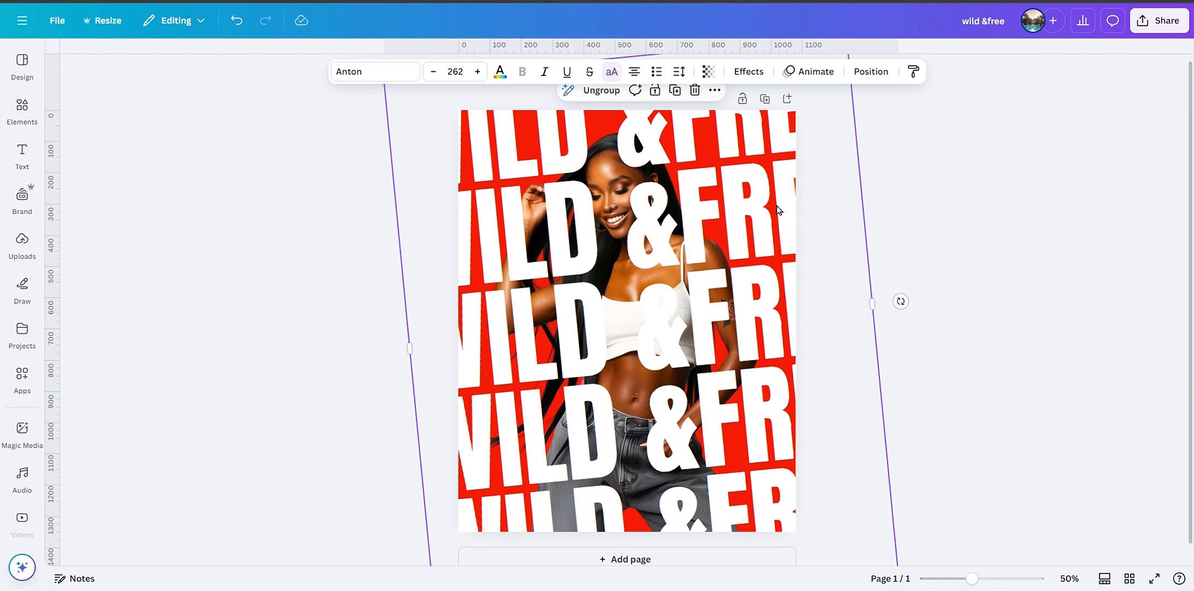
Step: Send the text group to the back so it sits behind the woman's cutout
left_click(860, 81)
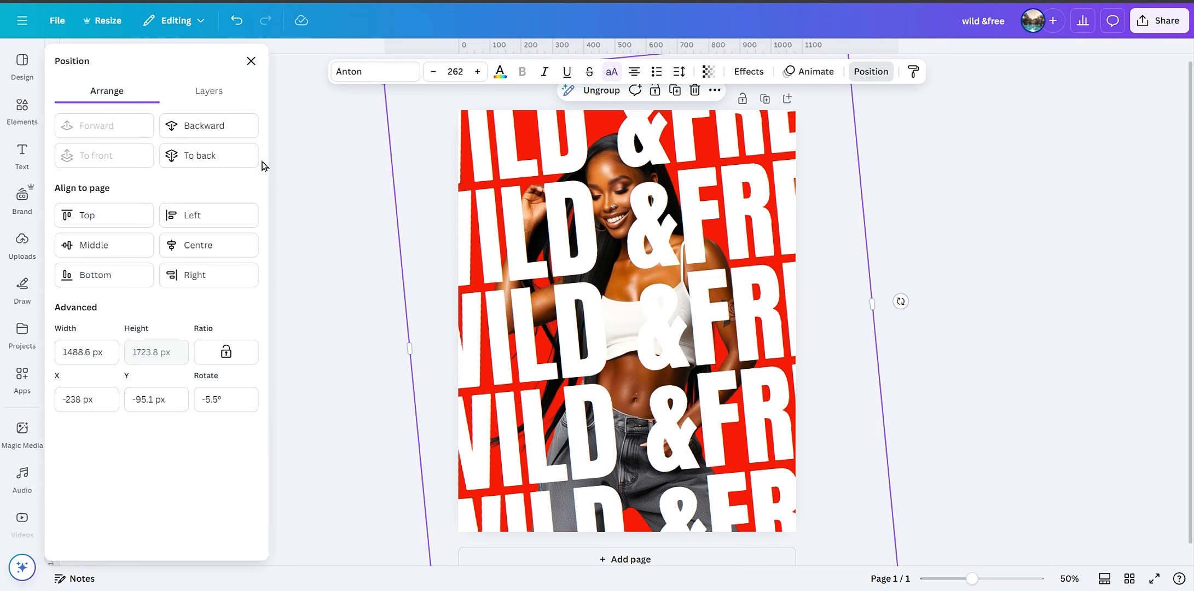
left_click(248, 156)
left_click(251, 66)
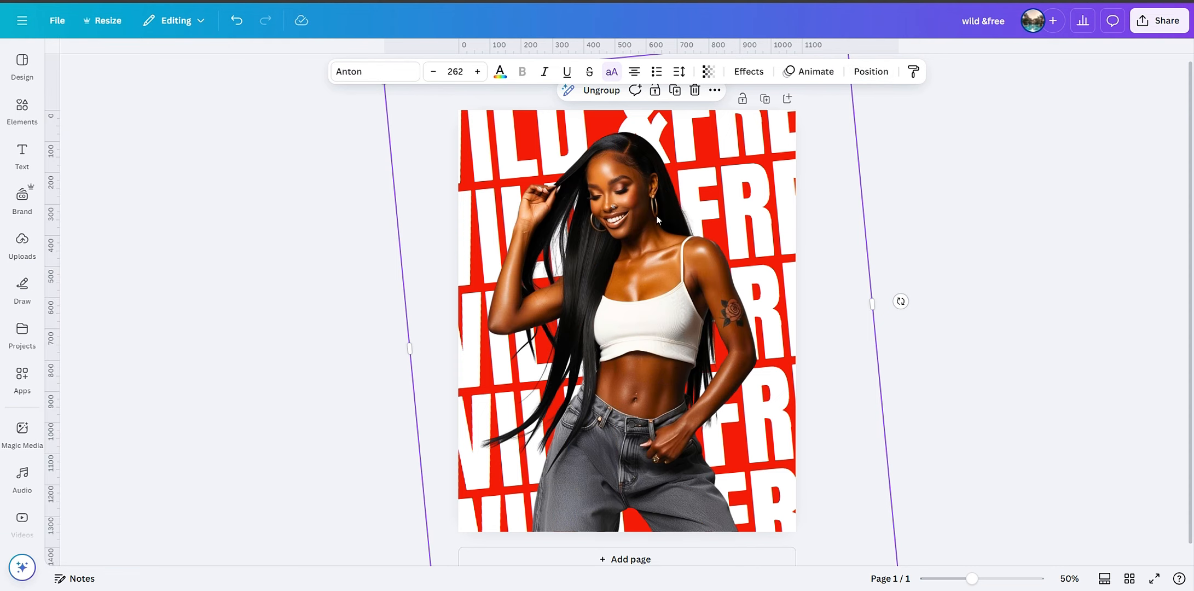
Step: Shift the woman's cutout down and slightly to the right on the page
left_click_drag(782, 201, 795, 237)
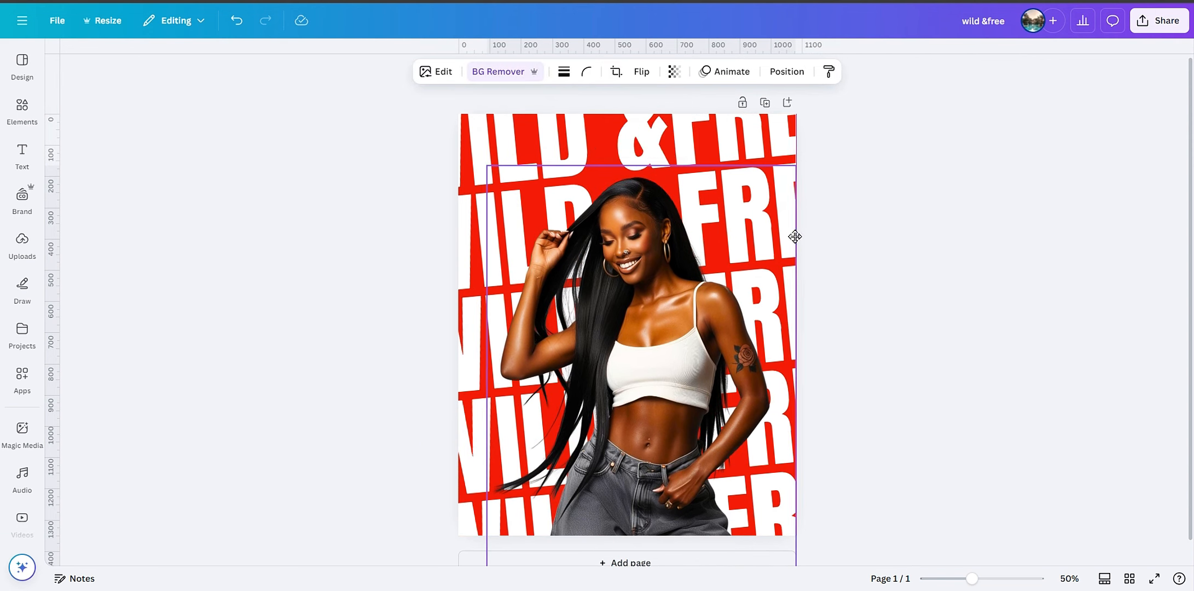
double_click(787, 153)
left_click(936, 167)
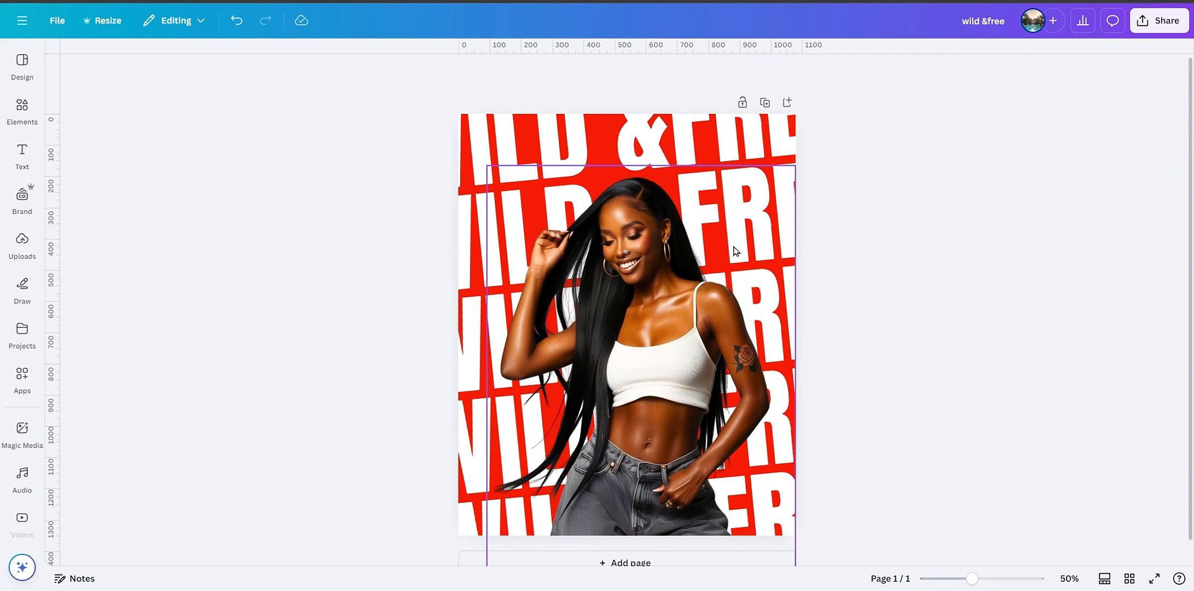
Step: Nudge the text group slightly down and lower its opacity so the red background shows through the letters
left_click_drag(748, 141, 751, 162)
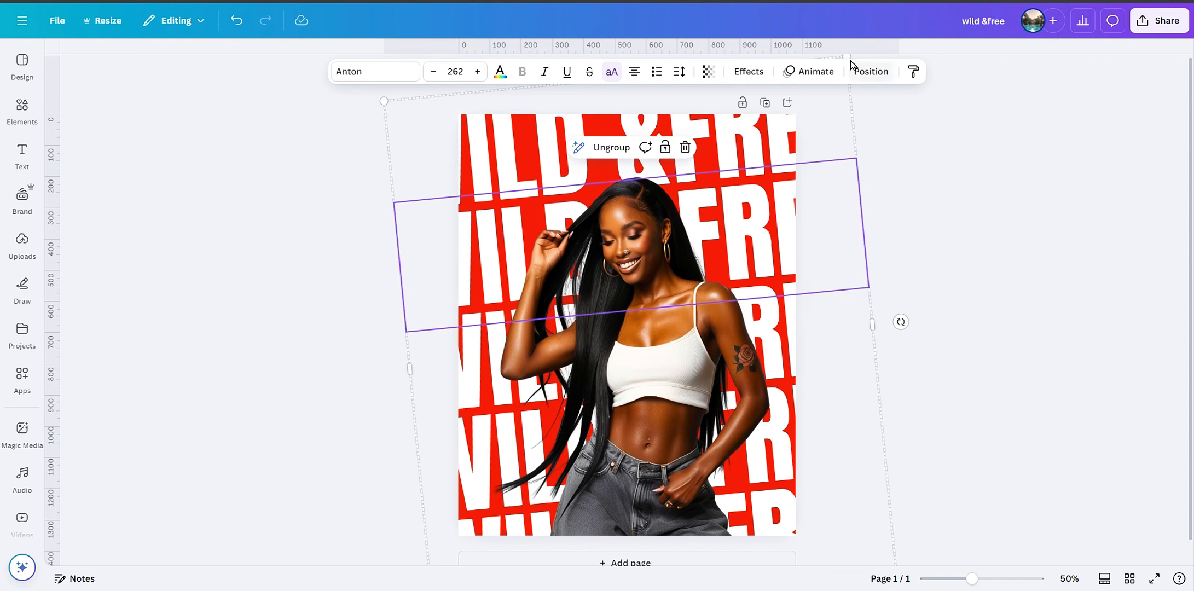
left_click(708, 72)
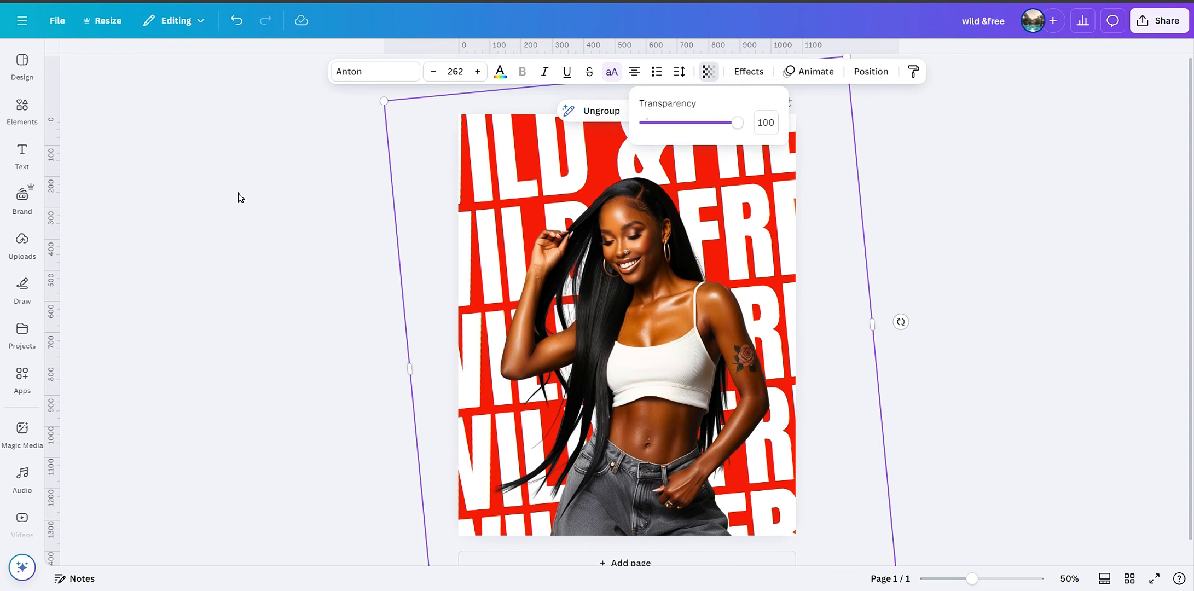
left_click_drag(715, 126, 695, 133)
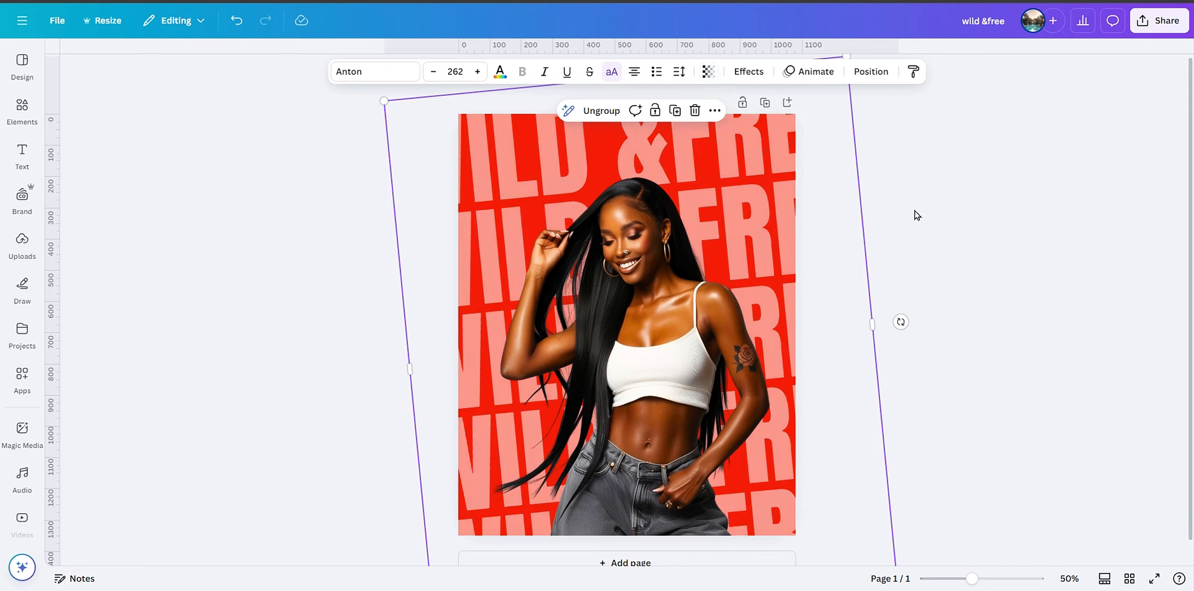
Step: Duplicate the woman's cutout and place the copy mostly off the right side of the page
left_click(741, 254)
left_click(647, 149)
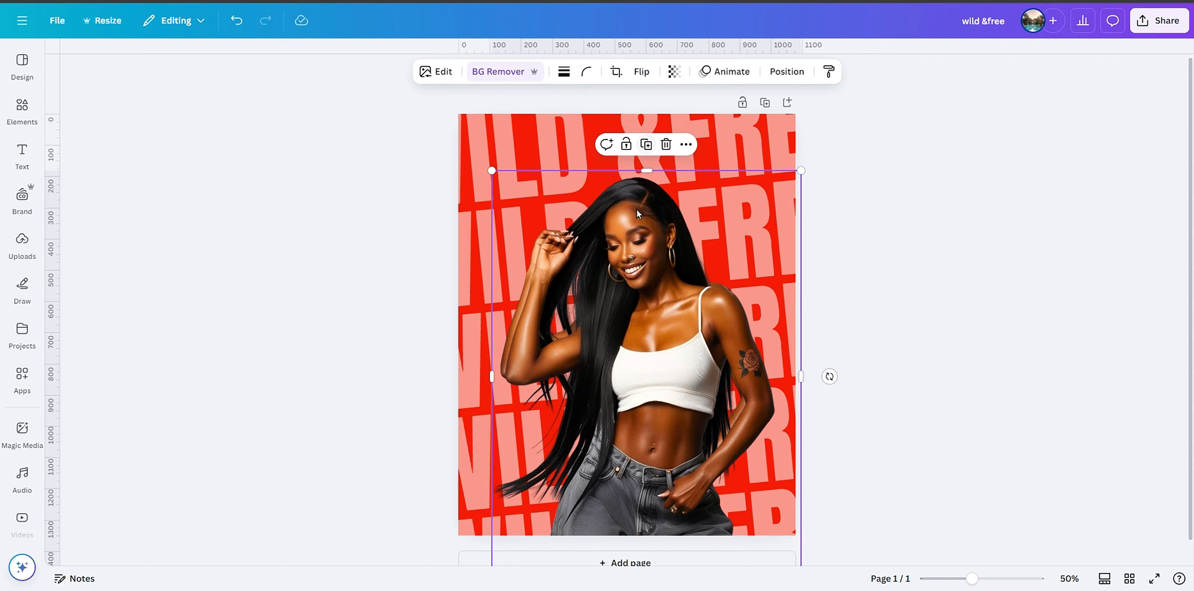
left_click_drag(627, 335, 874, 337)
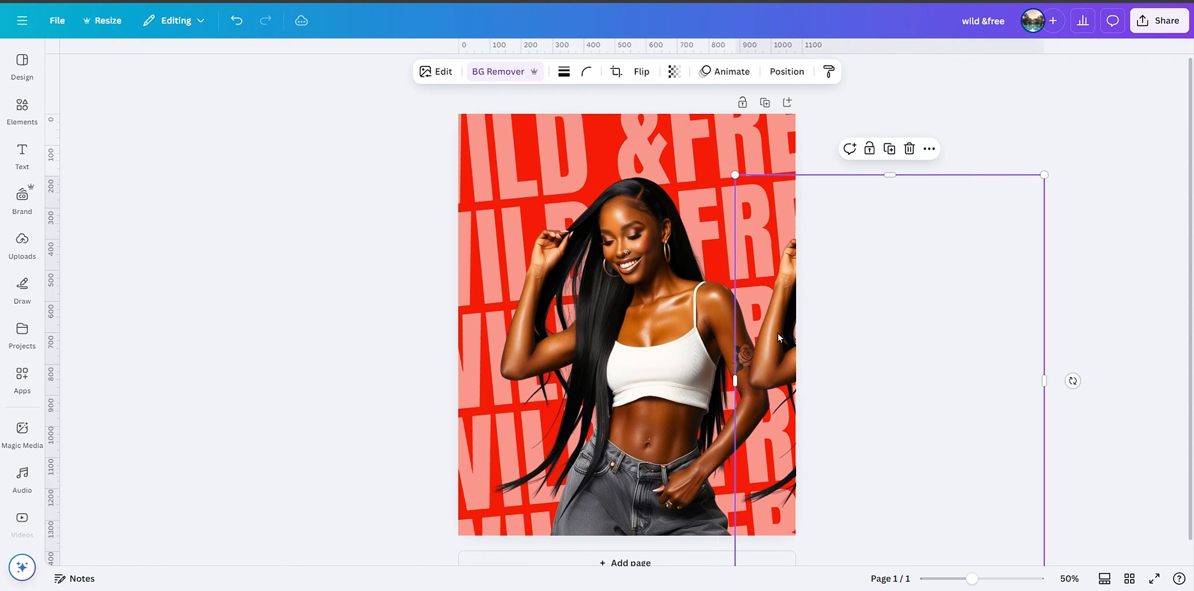
Step: Enlarge the original cutout to about 1289 × 1719 px and centre it on the page
left_click(601, 280)
left_click_drag(486, 164, 333, 88)
left_click_drag(546, 209, 578, 230)
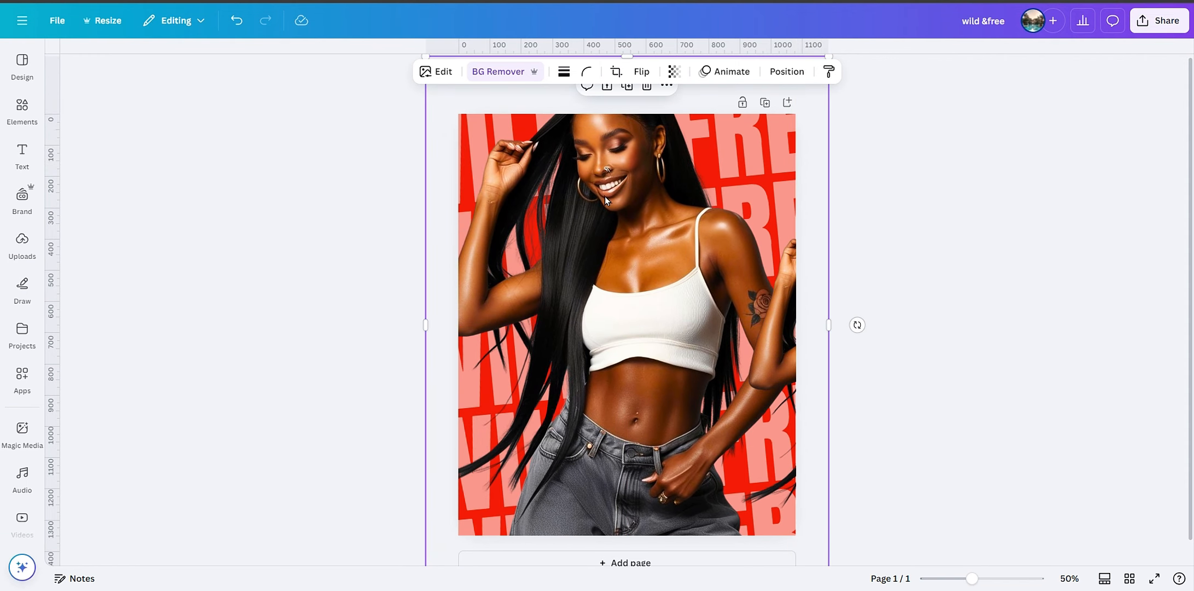
Step: Send the enlarged cutout behind the text group and set its transparency to 30
left_click(767, 75)
left_click(214, 157)
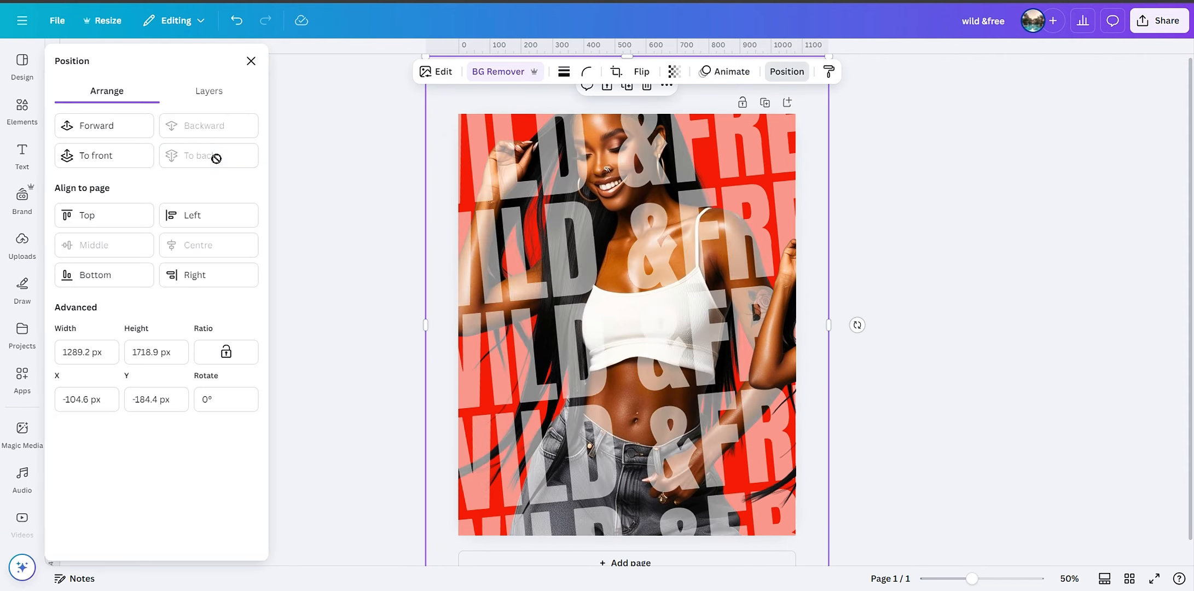
left_click(674, 72)
left_click_drag(668, 122, 639, 128)
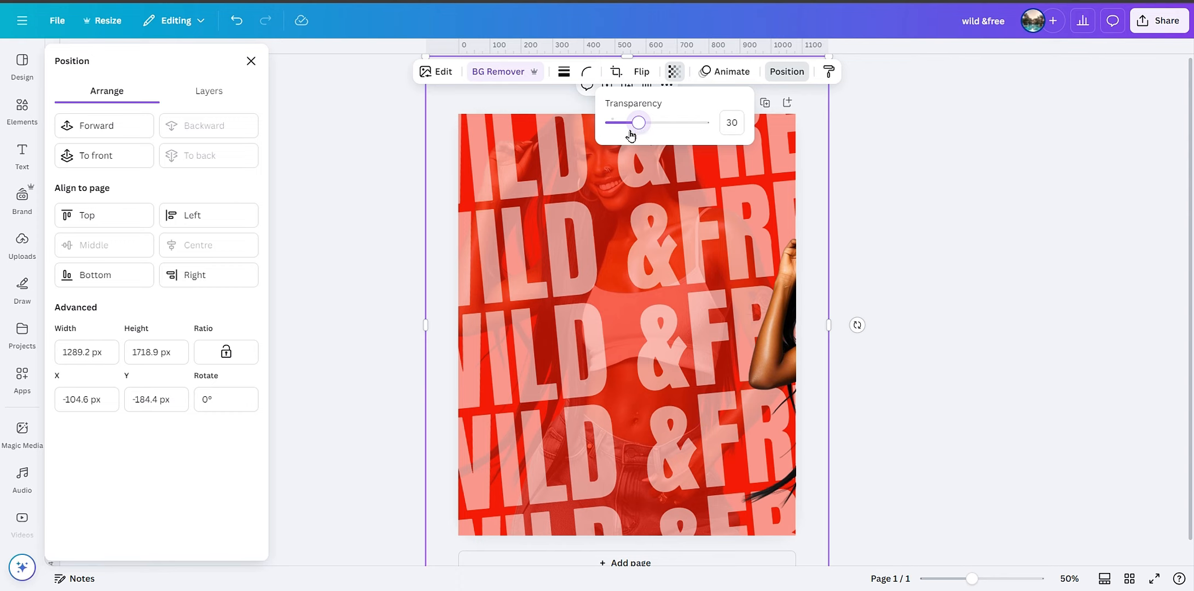
Step: Move the duplicate cutout back onto the page, centred over the text with its lower edge on the page bottom
left_click(935, 283)
left_click_drag(935, 283, 685, 264)
left_click_drag(712, 315, 703, 314)
scroll(679, 372, "down", 1)
left_click_drag(679, 372, 673, 338)
left_click(251, 62)
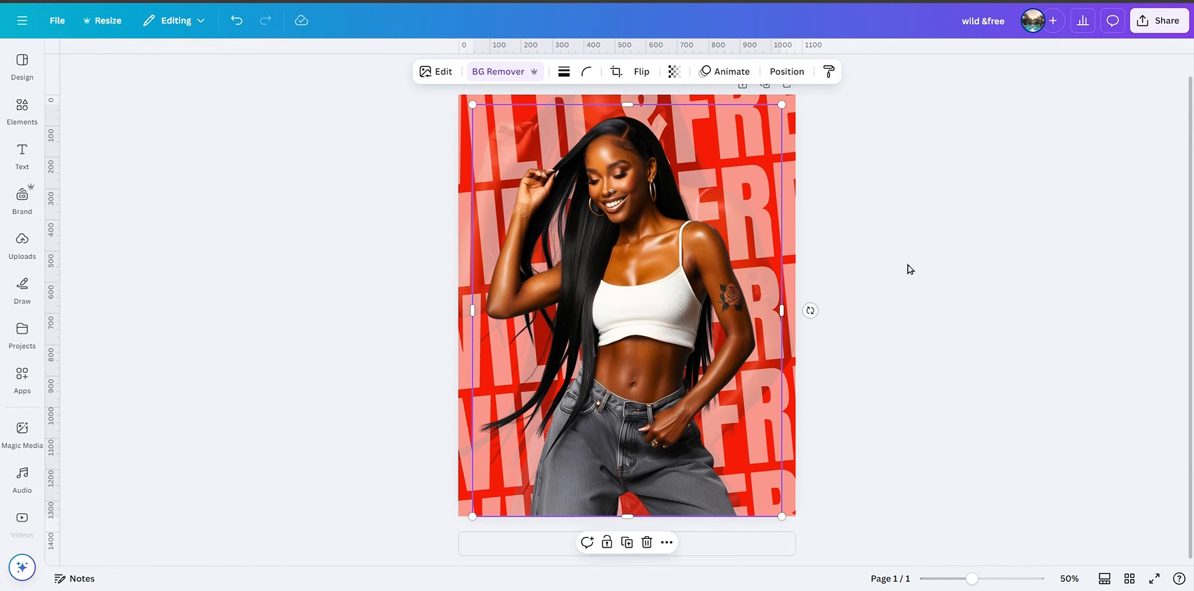
Step: Enlarge the front cutout of the woman to nearly the page width and lower it so it extends past the page bottom
left_click_drag(599, 197, 636, 230)
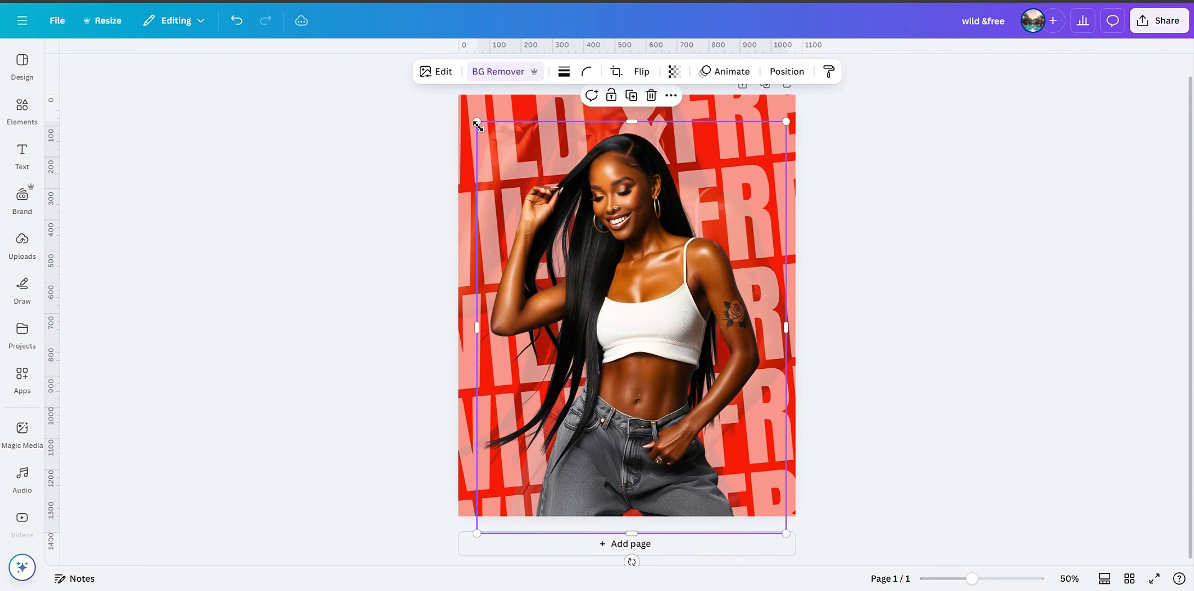
left_click_drag(479, 125, 465, 105)
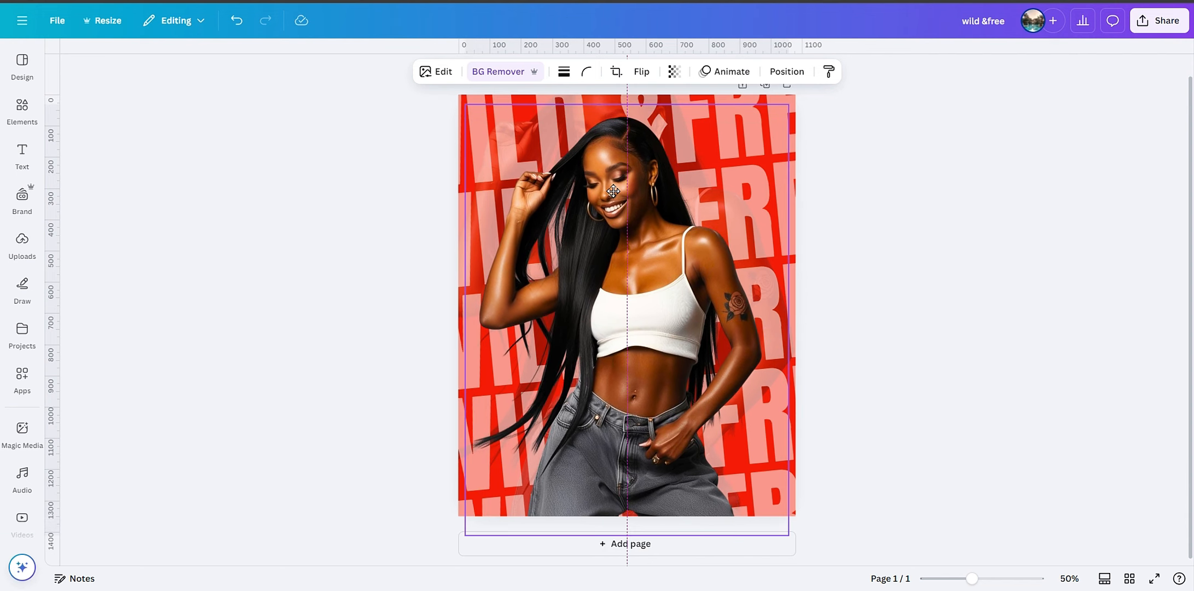
left_click(955, 274)
left_click(691, 236)
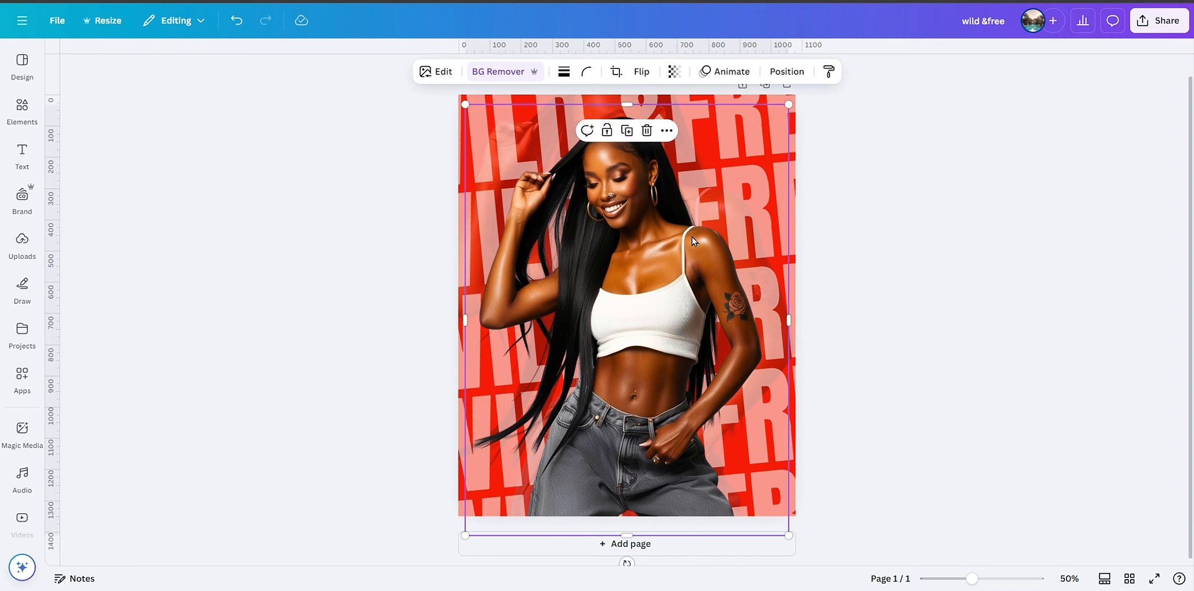
left_click_drag(691, 236, 701, 247)
left_click(879, 258)
Step: Add a square shape to the page and move it slightly left and down over the woman's long hair
key("r")
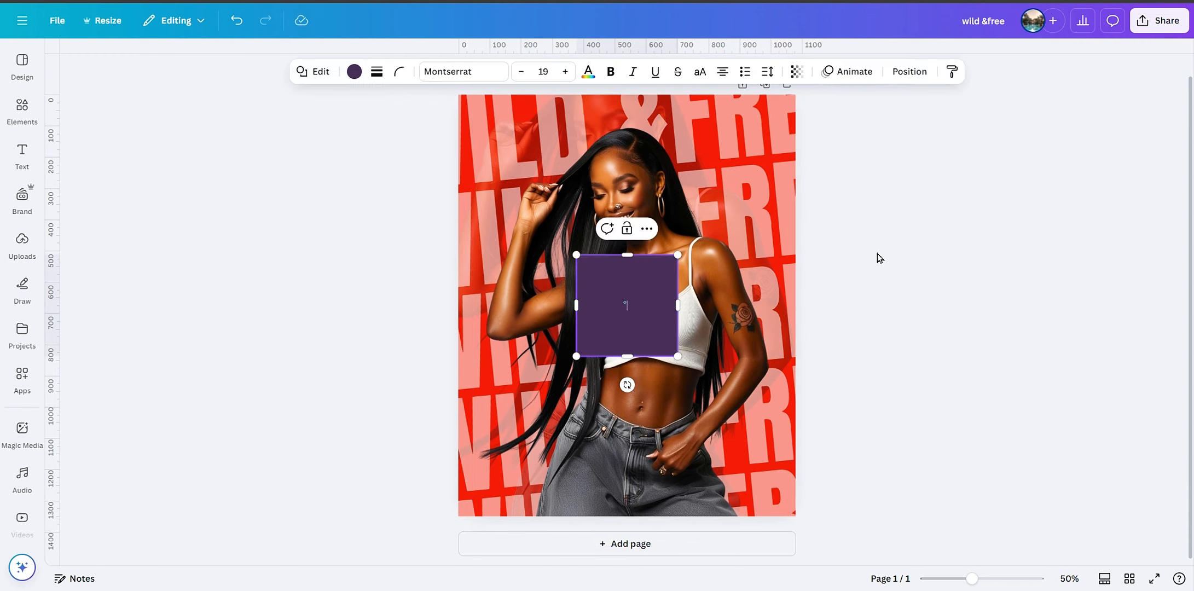
left_click(850, 261)
left_click(658, 307)
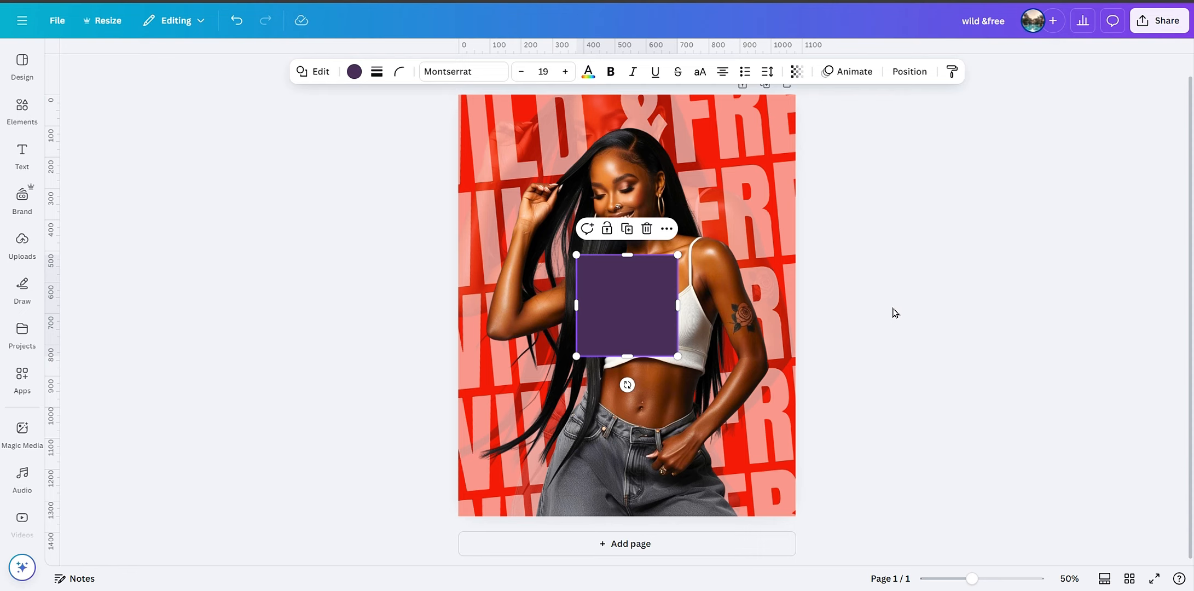
left_click_drag(642, 321, 608, 347)
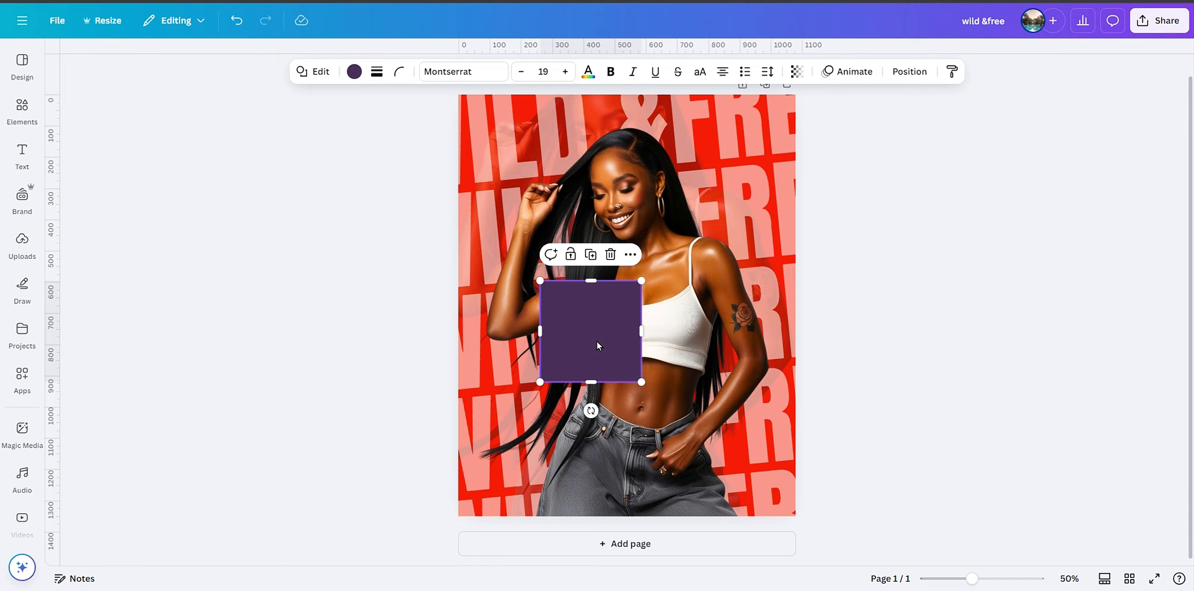
left_click(898, 331)
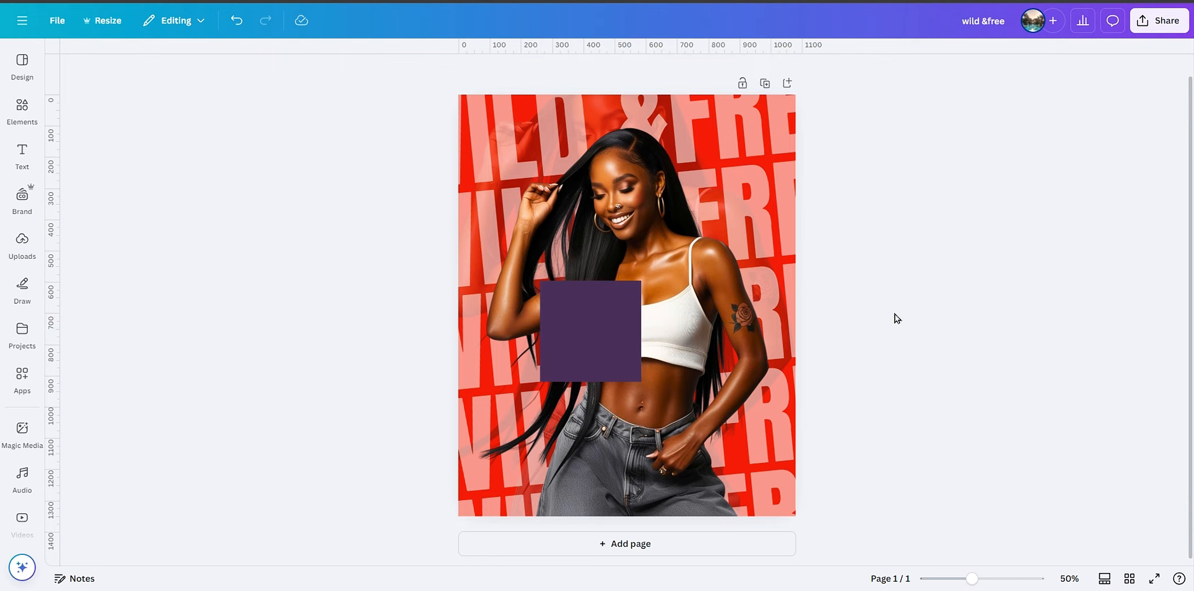
Step: Fill the square with the red from the document colours
left_click(587, 308)
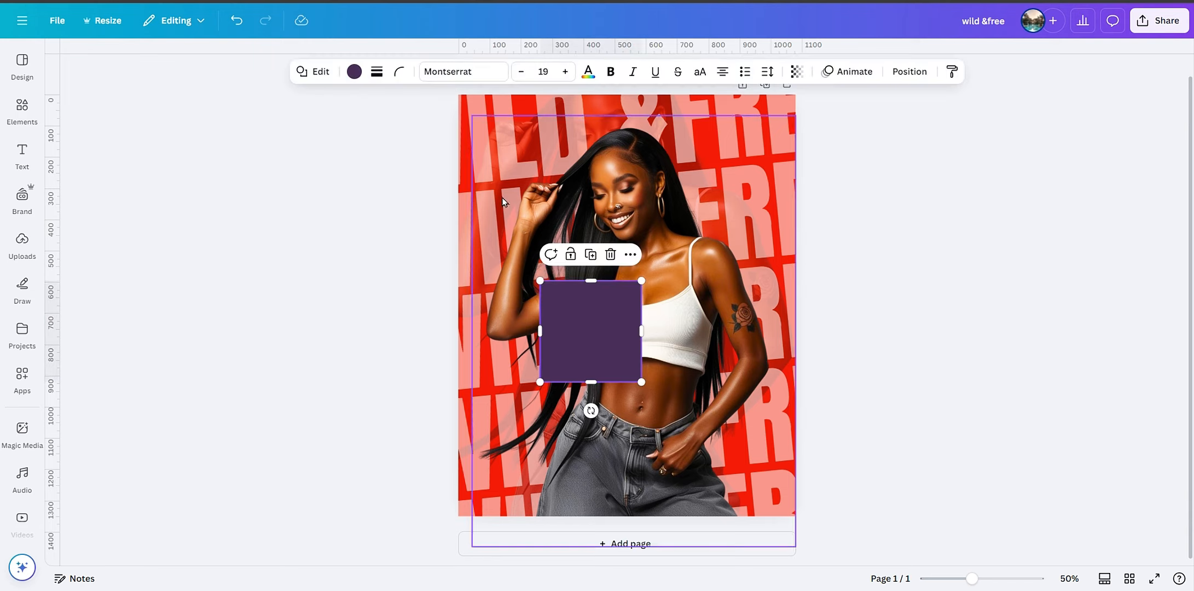
left_click(355, 72)
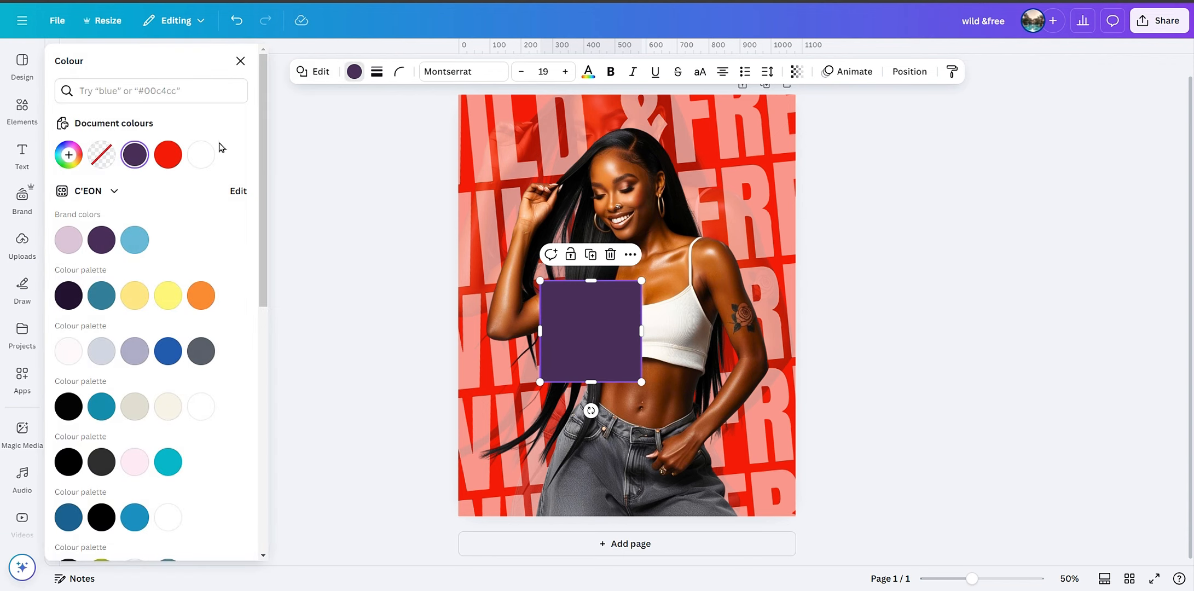
left_click(174, 156)
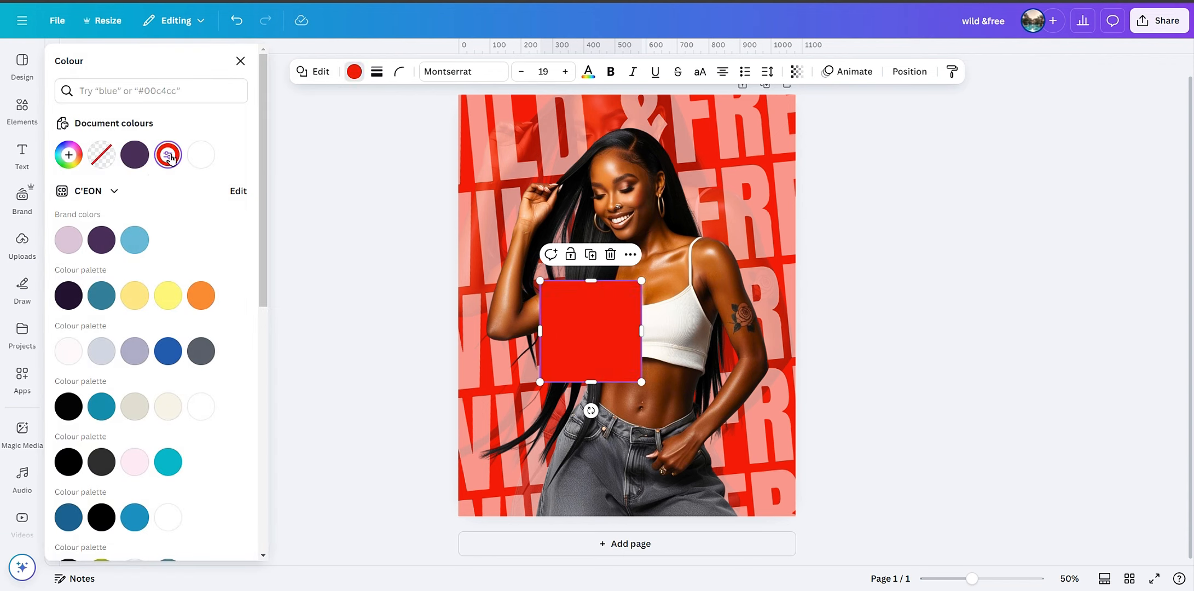
Step: Change the square's fill to a left-to-right linear gradient from solid red to #EB0606 at 0% opacity
left_click(171, 157)
left_click(200, 194)
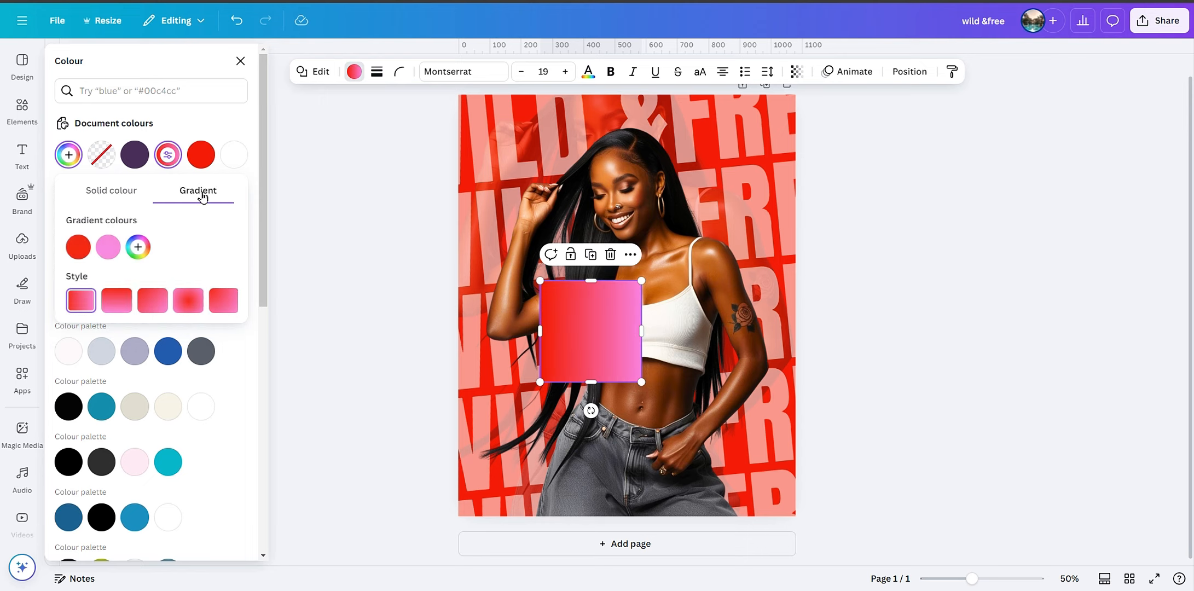
left_click(105, 249)
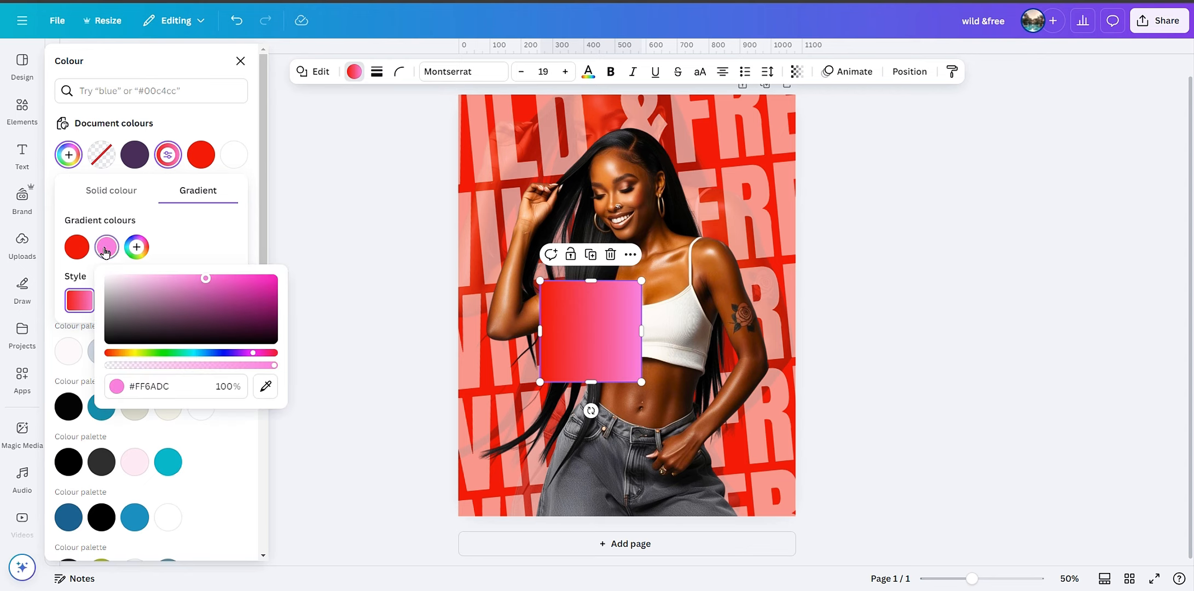
left_click(268, 389)
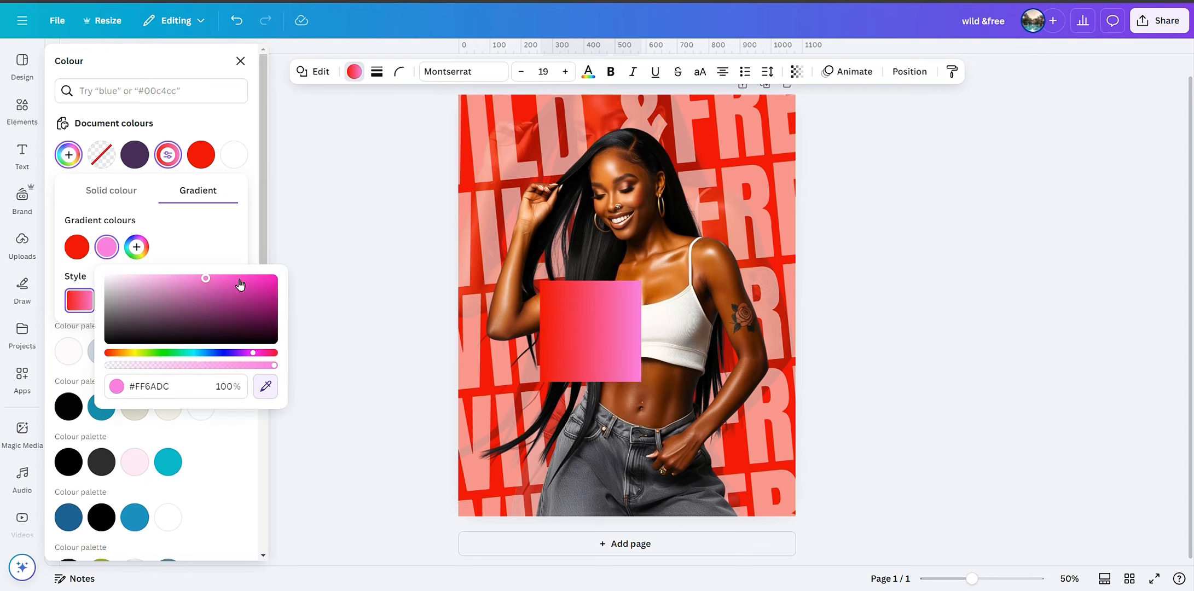
left_click(76, 256)
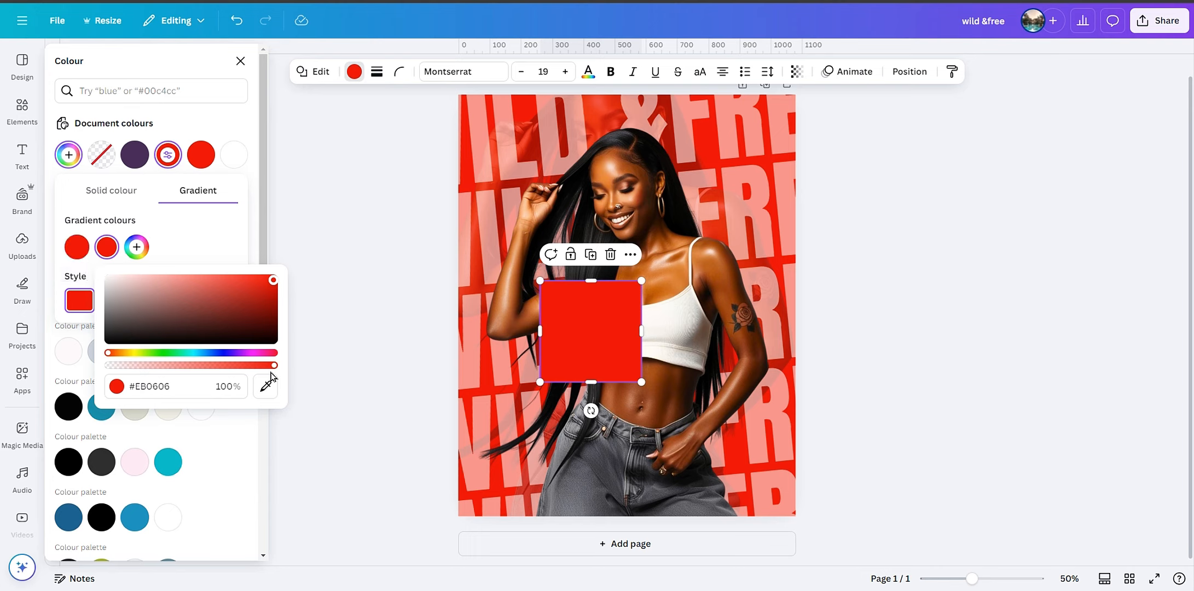
left_click_drag(273, 371, 94, 383)
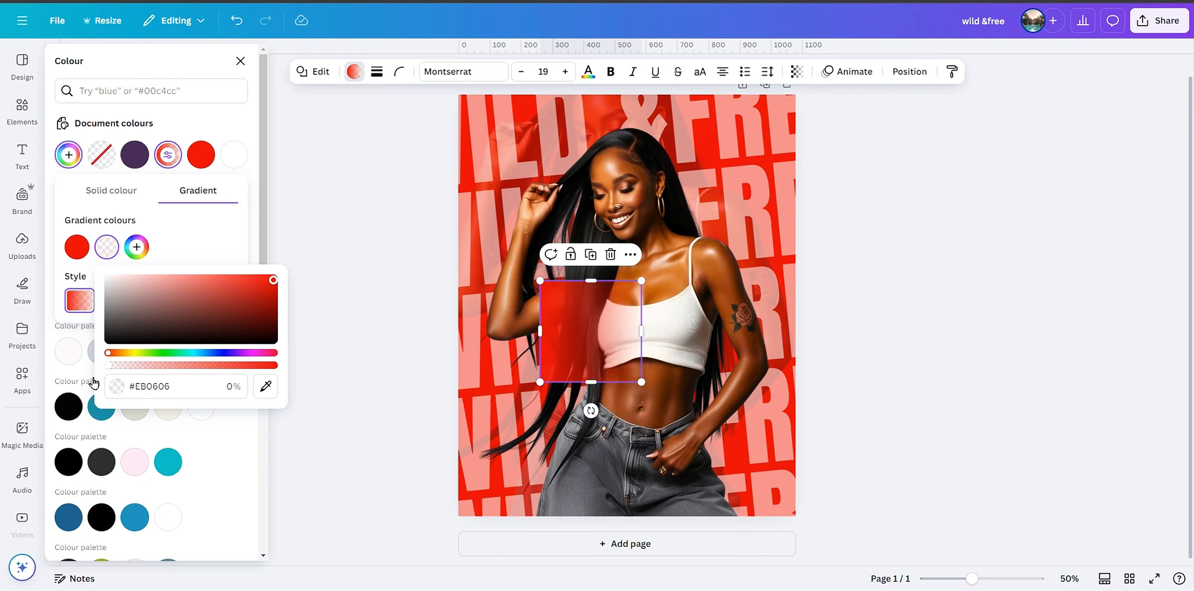
left_click(198, 235)
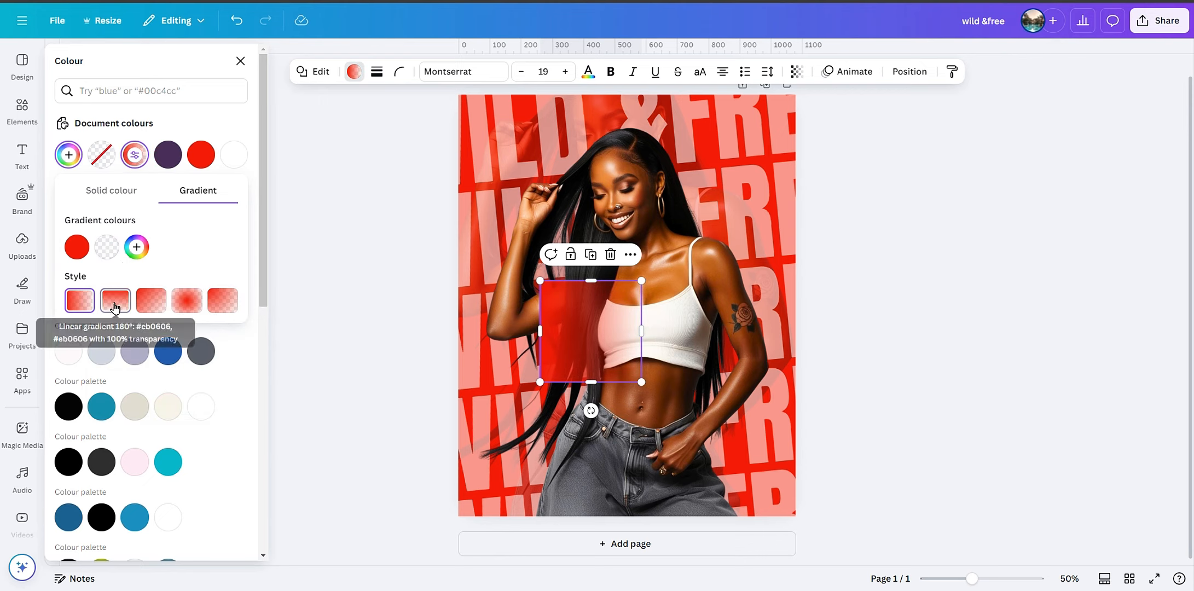
left_click(114, 307)
left_click(86, 305)
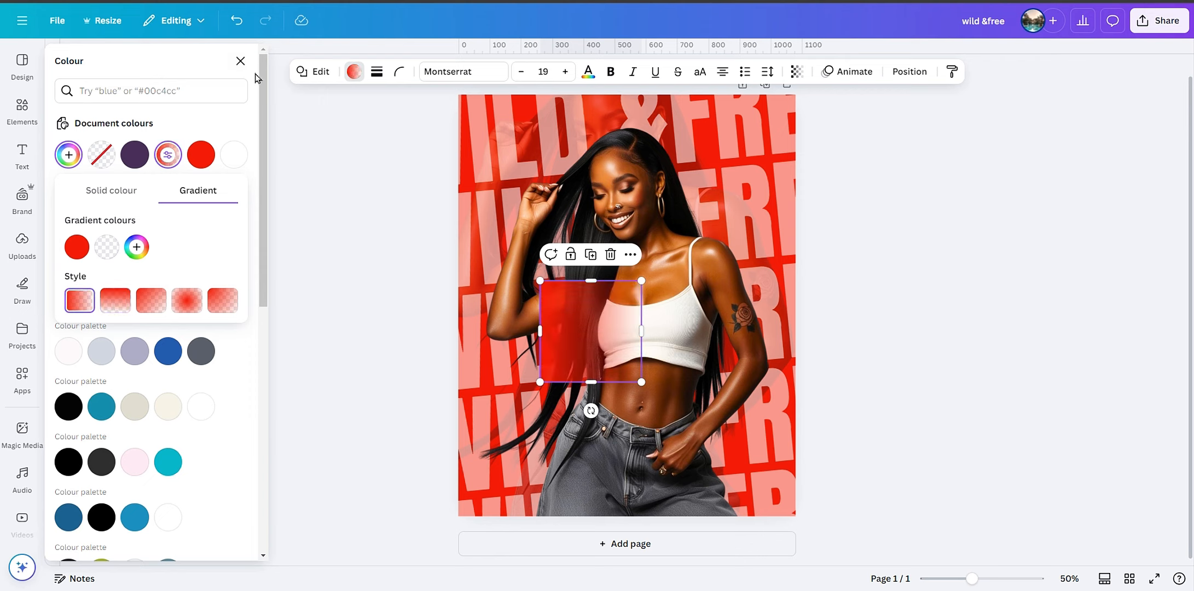
left_click(241, 61)
Step: Rotate the gradient so solid red lies at the page bottom, widen it past the page width and extend it up to about 690 px
left_click_drag(591, 410, 800, 474)
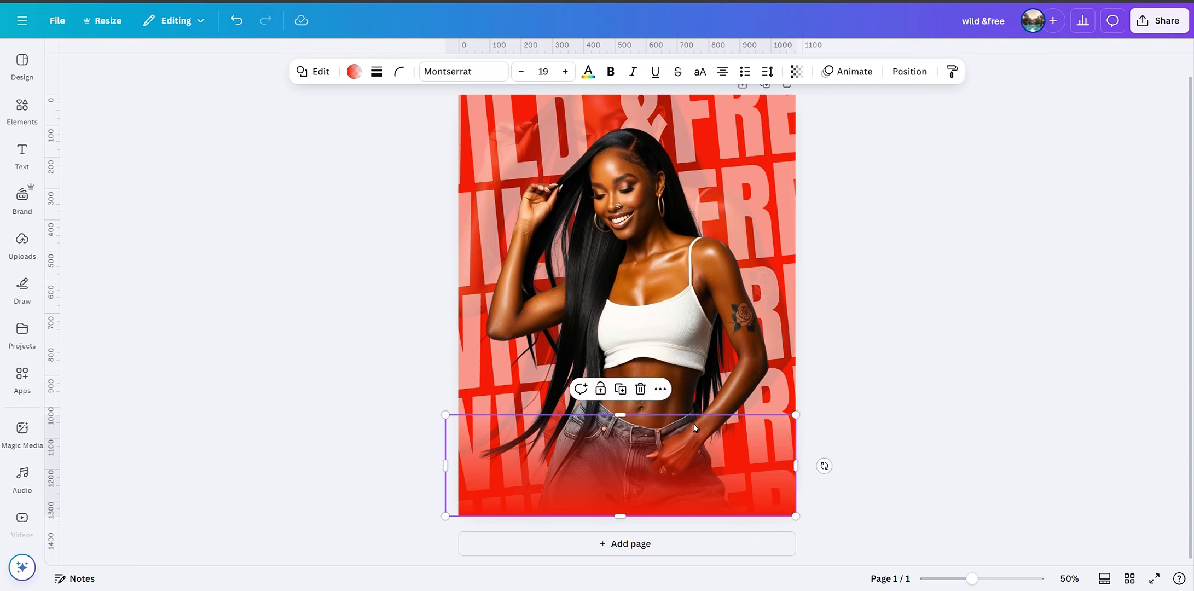
left_click_drag(705, 415, 706, 310)
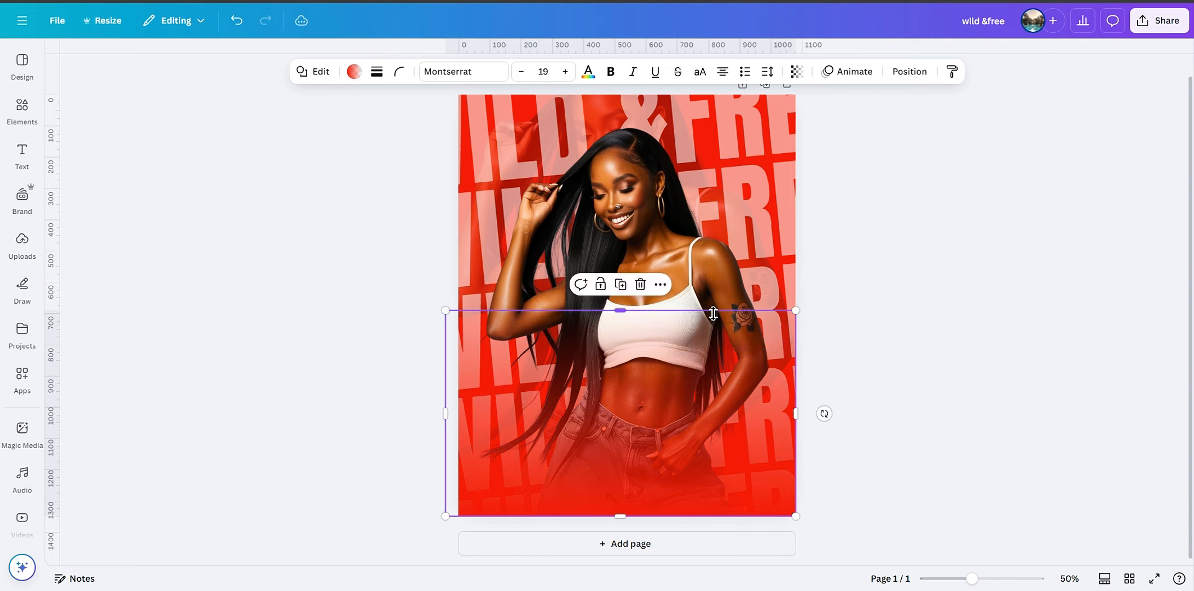
left_click(894, 312)
Step: Duplicate the gradient shape over the lower half of the page to strengthen the red fade
left_click(720, 414)
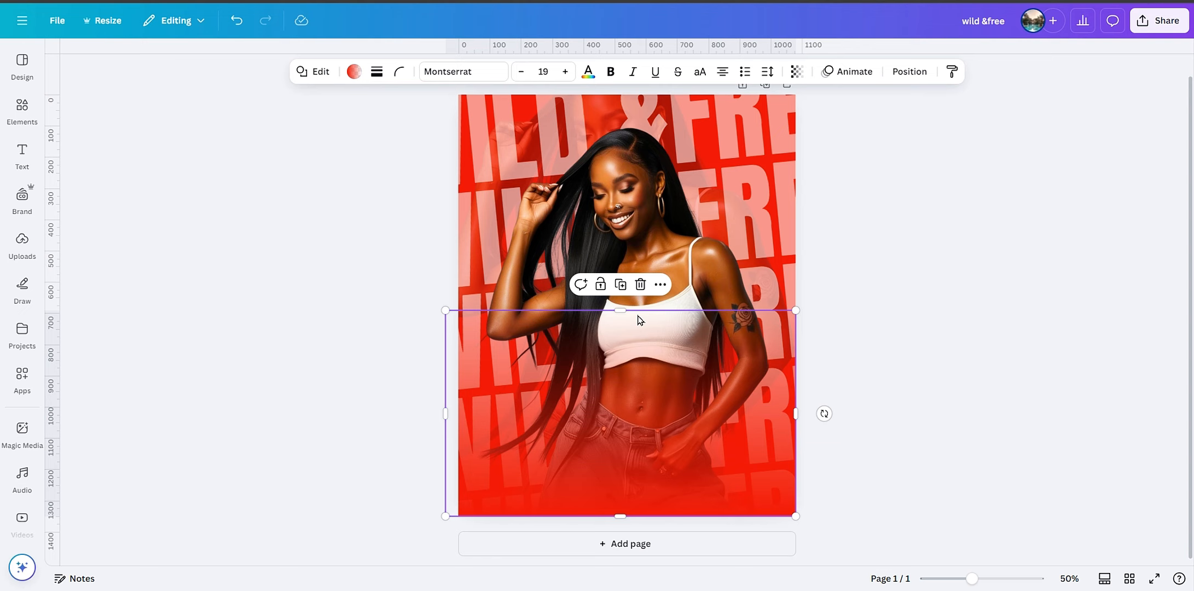
left_click(626, 289)
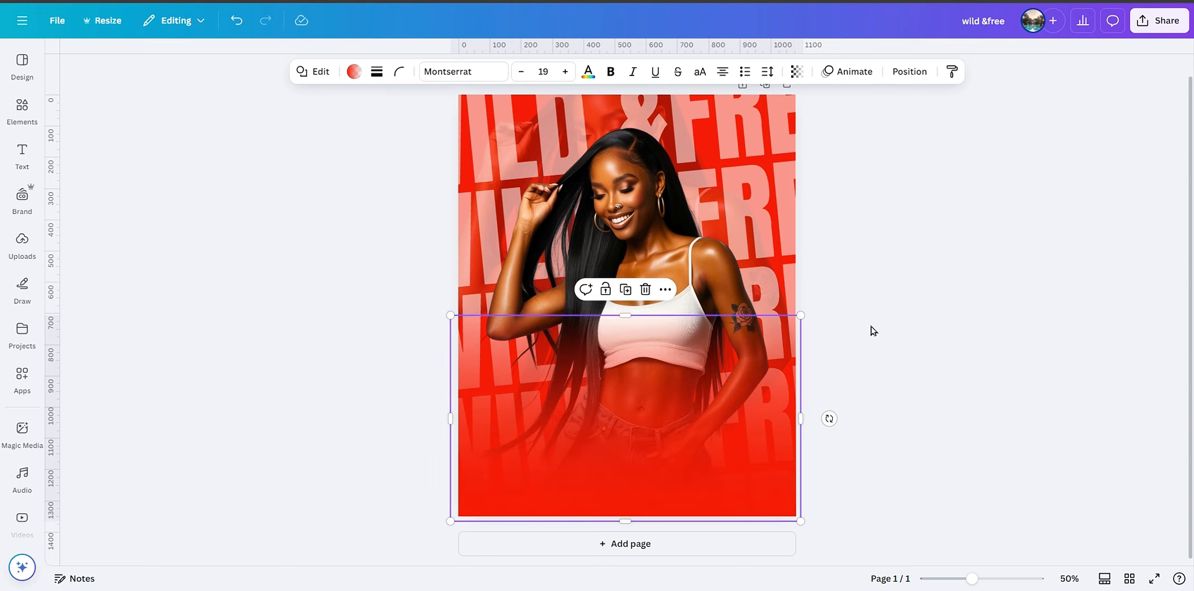
left_click(871, 351)
Step: Enlarge the front cutout and crop its top edge slightly, for a size of about 1059 × 1381 px
scroll(766, 329, "up", 1)
left_click(637, 278)
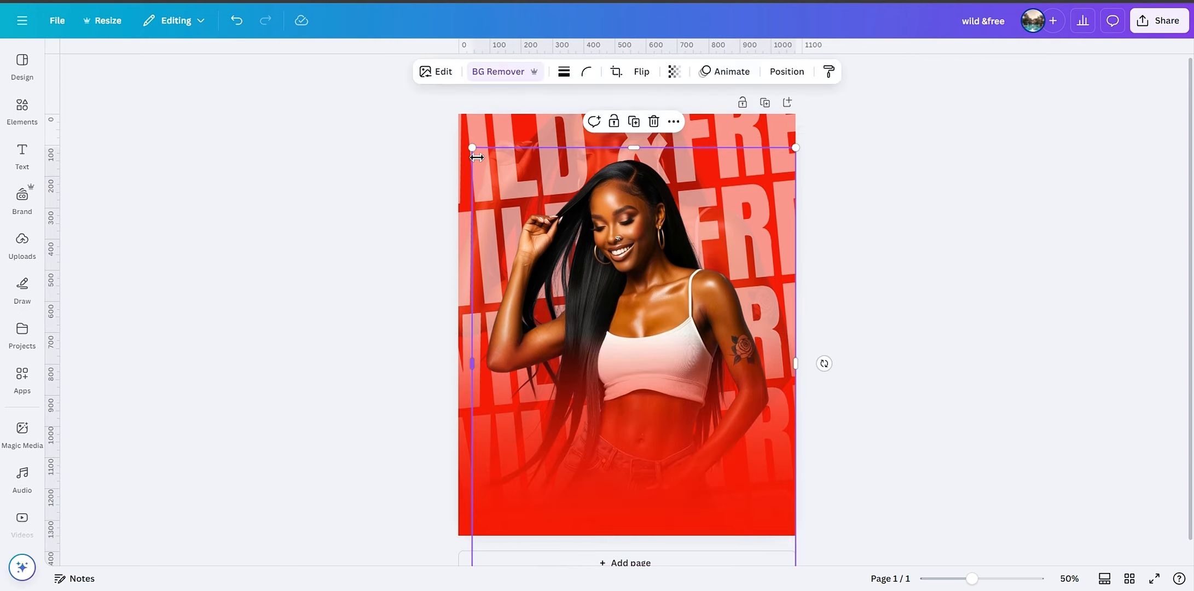
left_click_drag(473, 149, 466, 139)
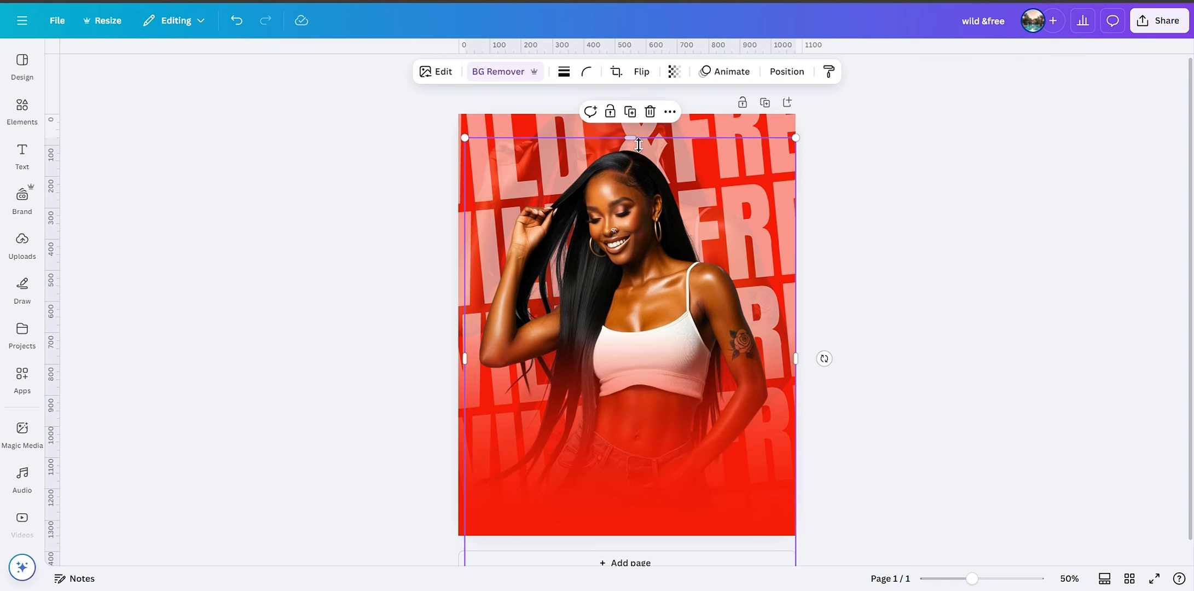
left_click_drag(639, 141, 639, 148)
left_click(879, 234)
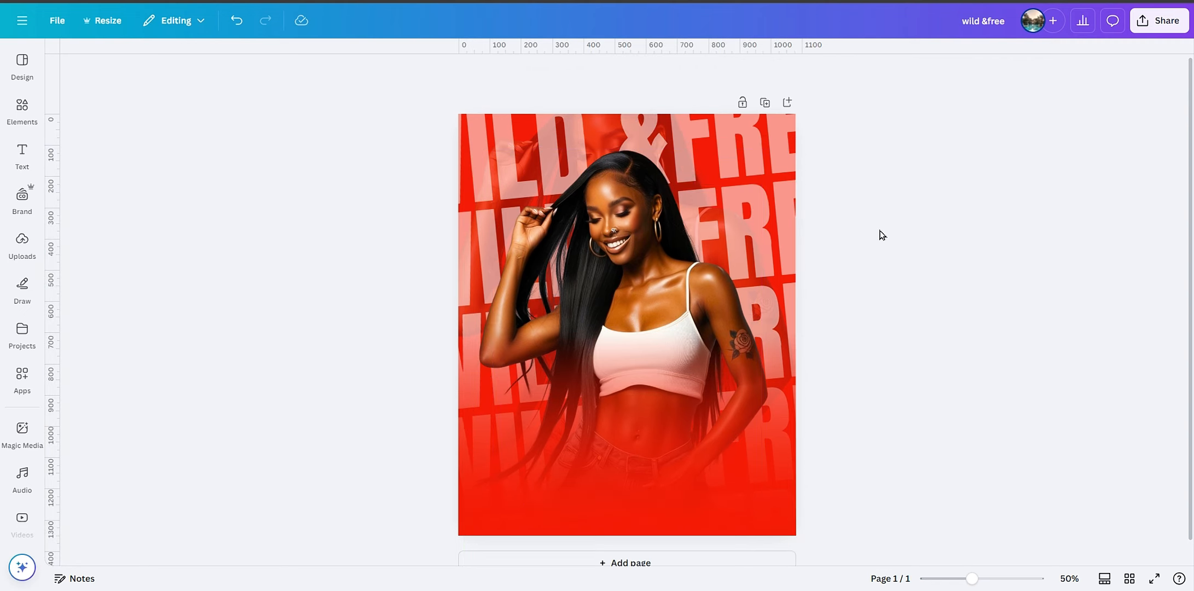
Step: Centre the front cutout horizontally on the page
left_click(689, 262)
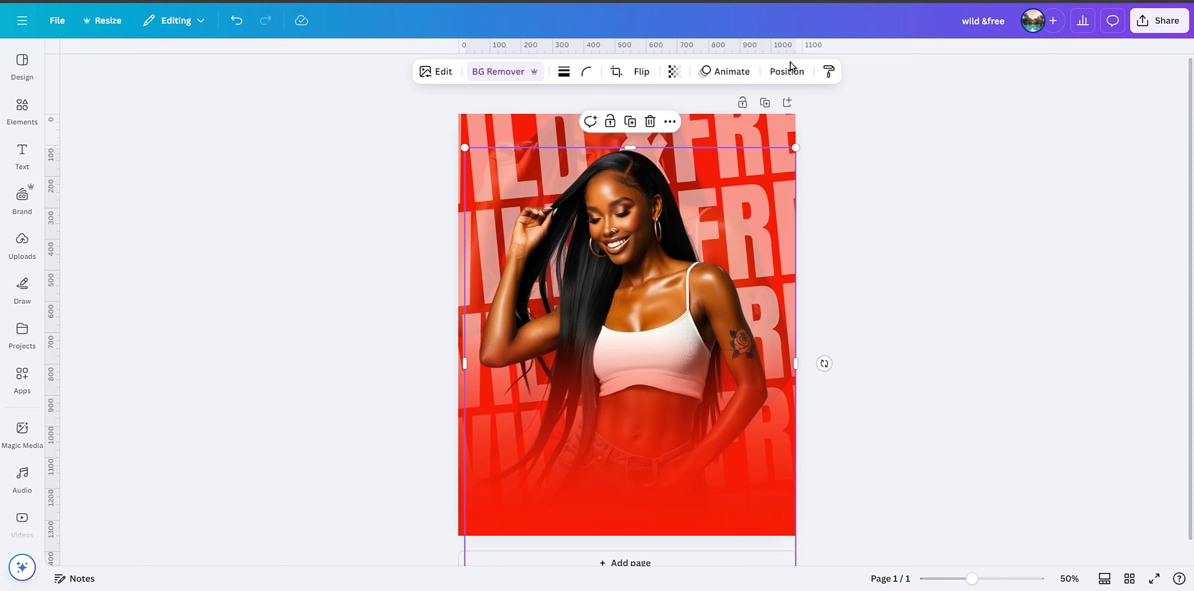
left_click_drag(689, 216, 685, 216)
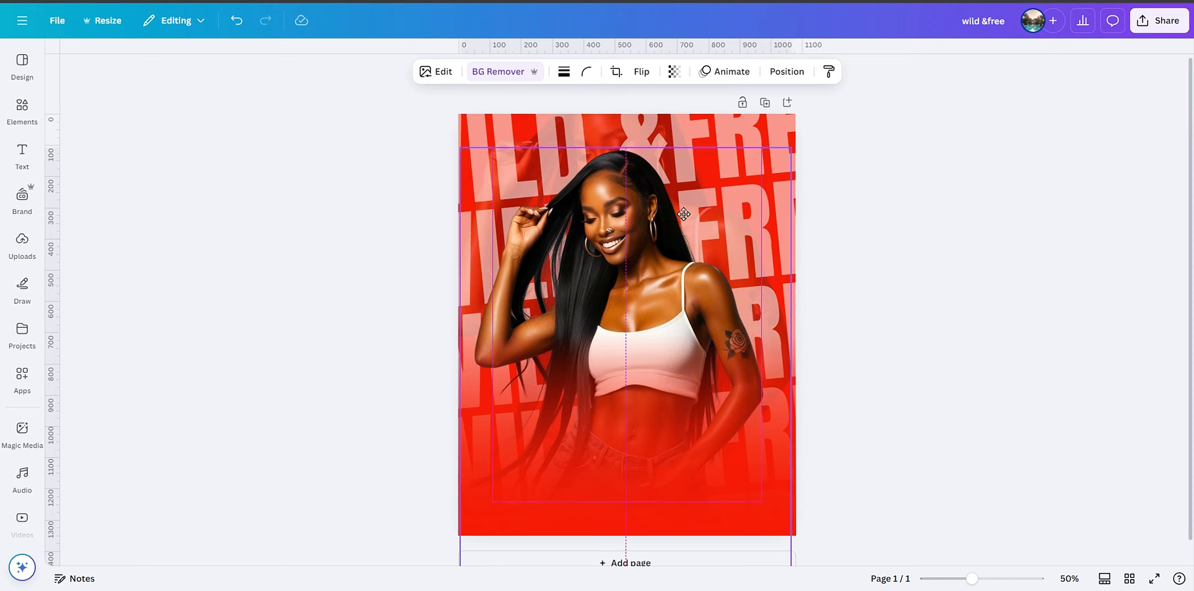
left_click(786, 77)
left_click(234, 246)
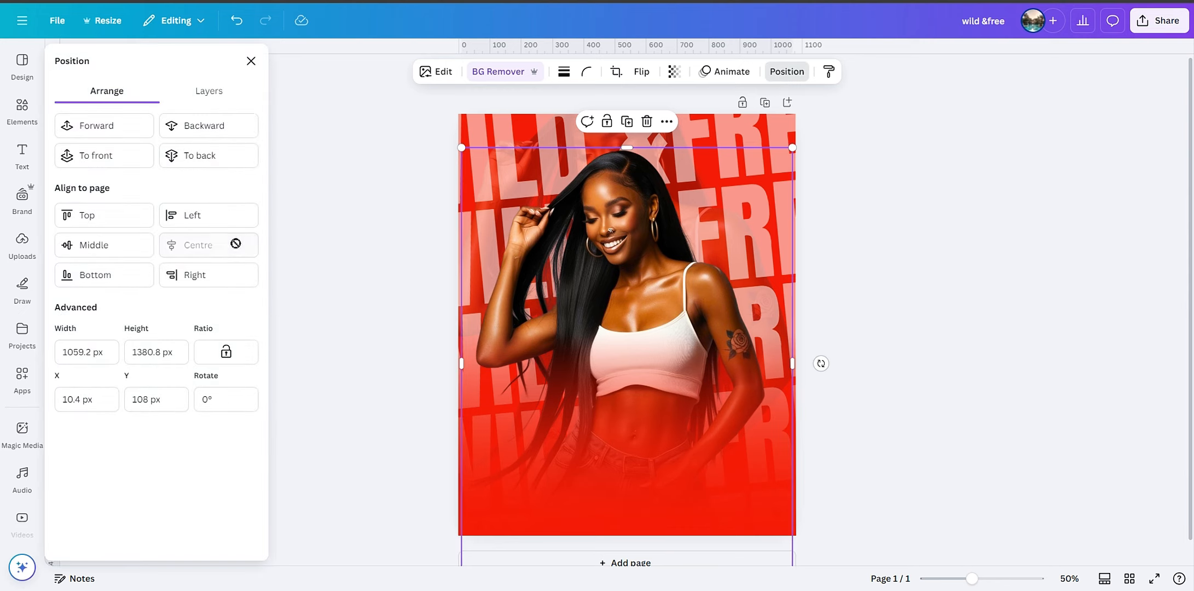
left_click(841, 260)
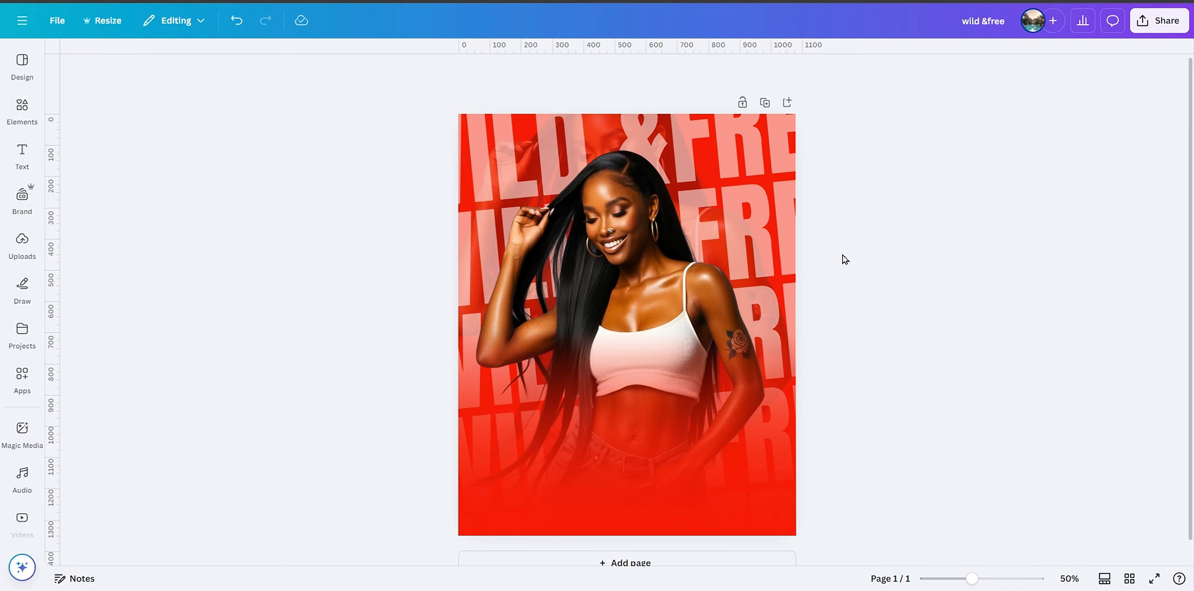
Step: Add the text "wild", enlarge it to font size 171 and place it over the woman's midriff
key("t")
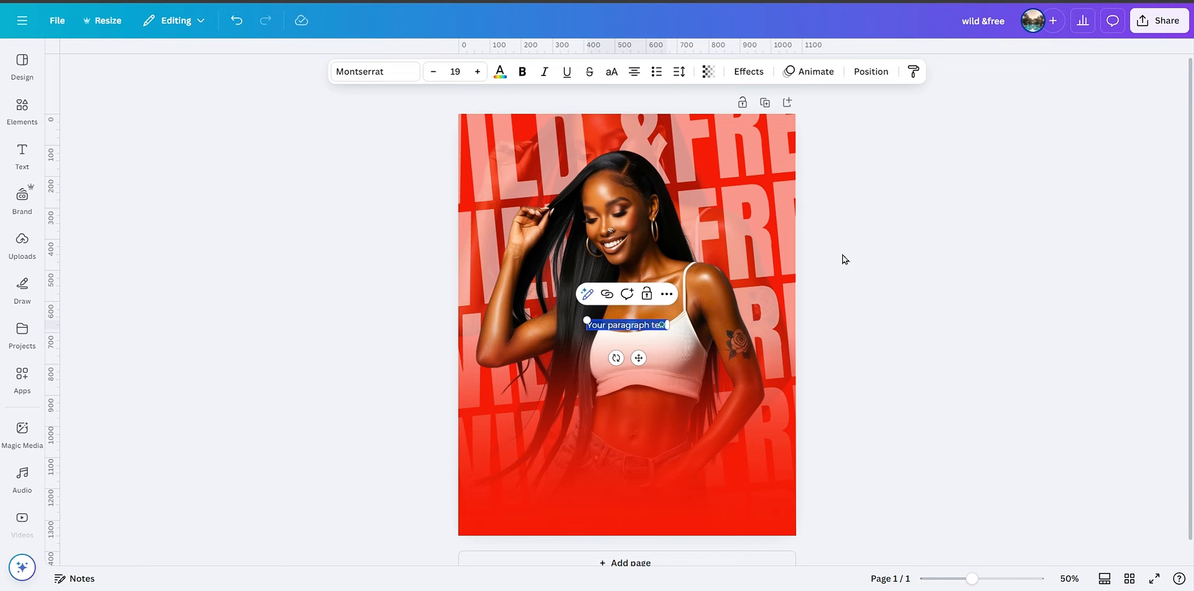
key("BackSpace")
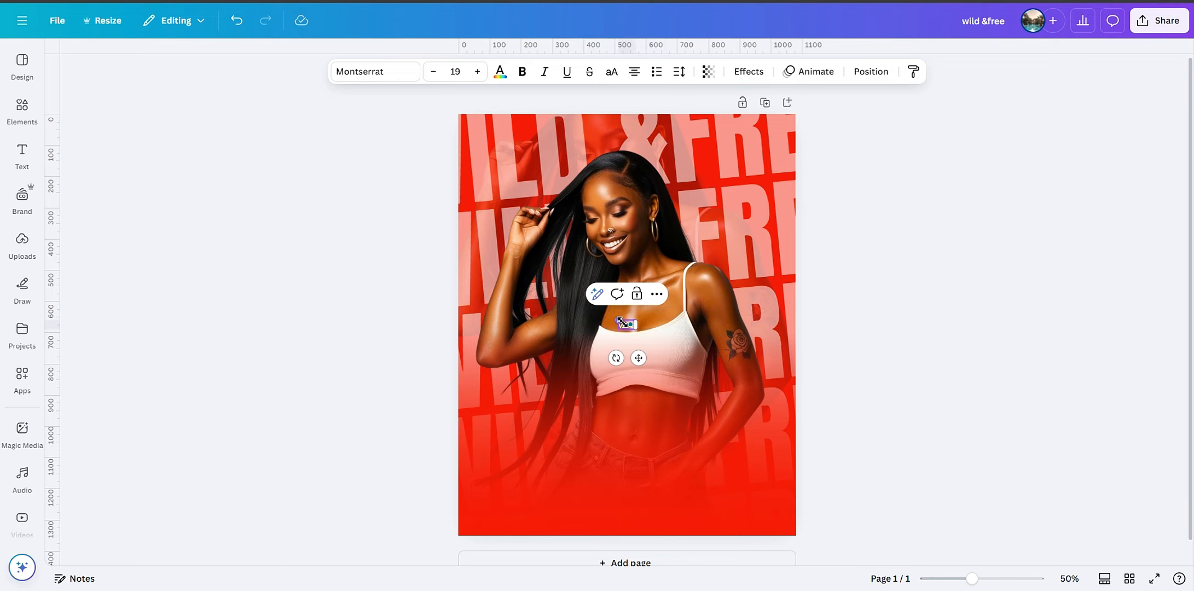
left_click_drag(622, 322, 464, 298)
left_click(851, 349)
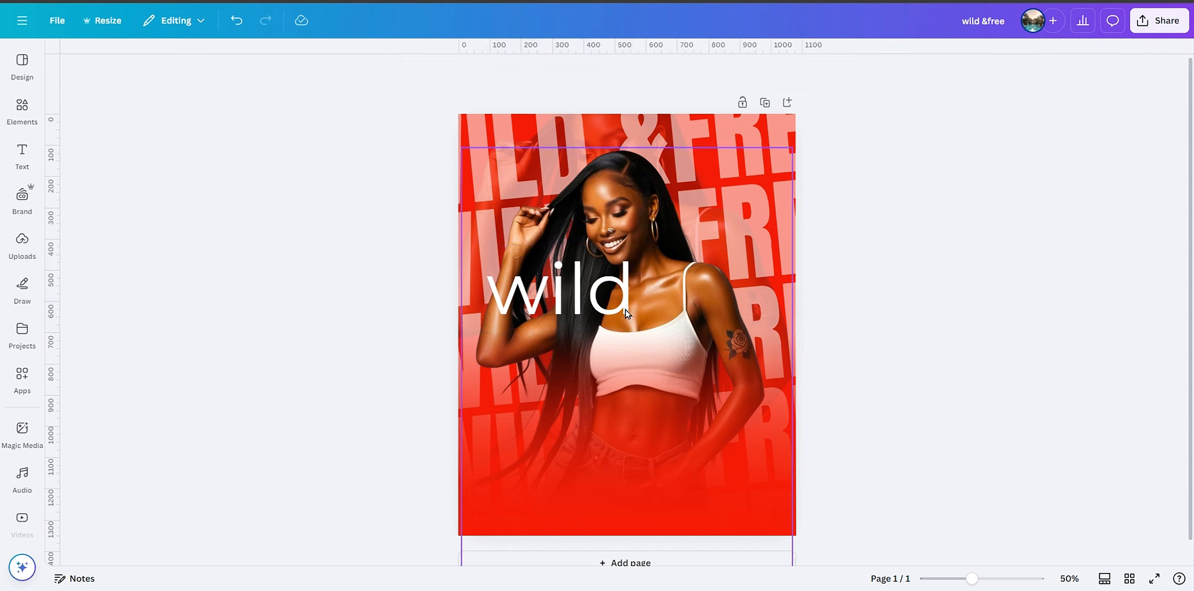
left_click_drag(627, 313, 671, 416)
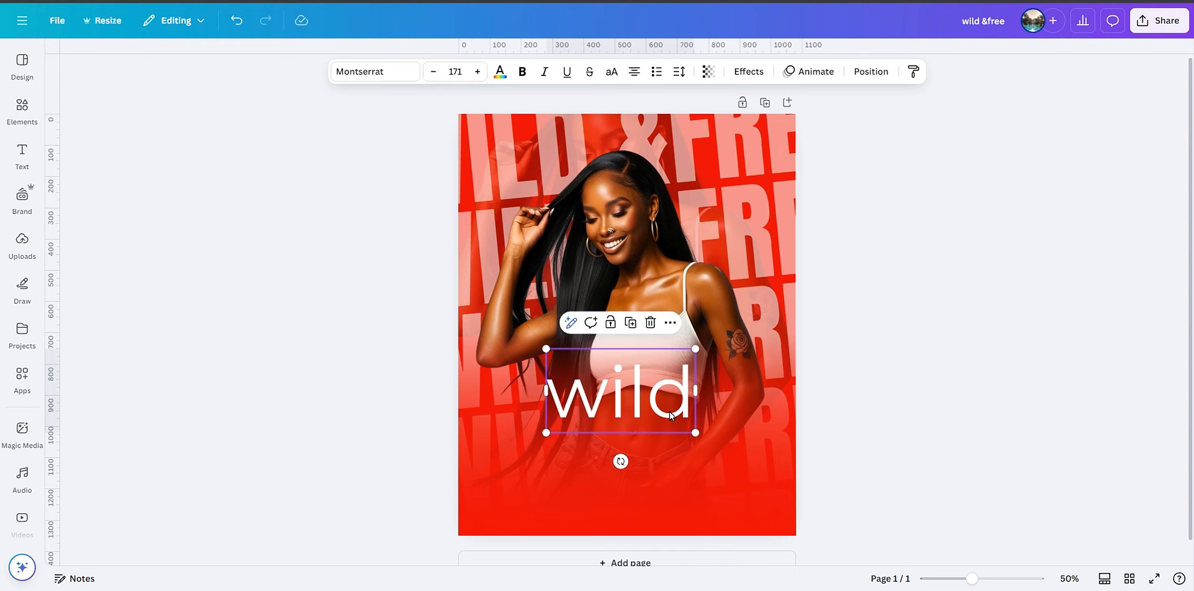
Step: Set the font of the "wild" text to Akira Expanded Super Bold
left_click(383, 76)
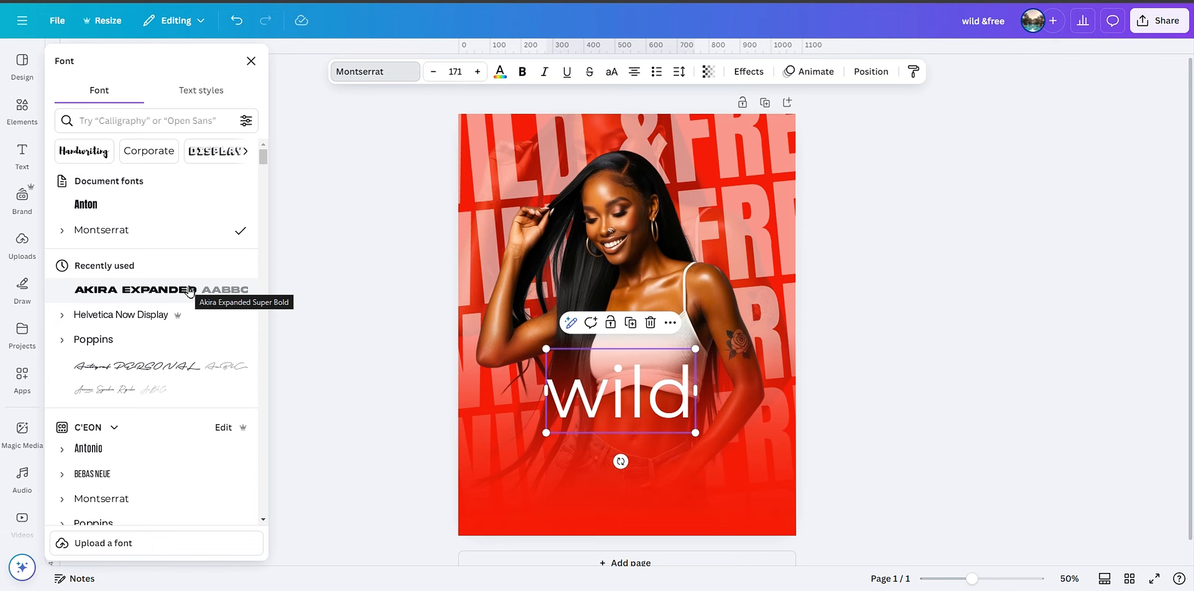
left_click(190, 290)
key("Escape")
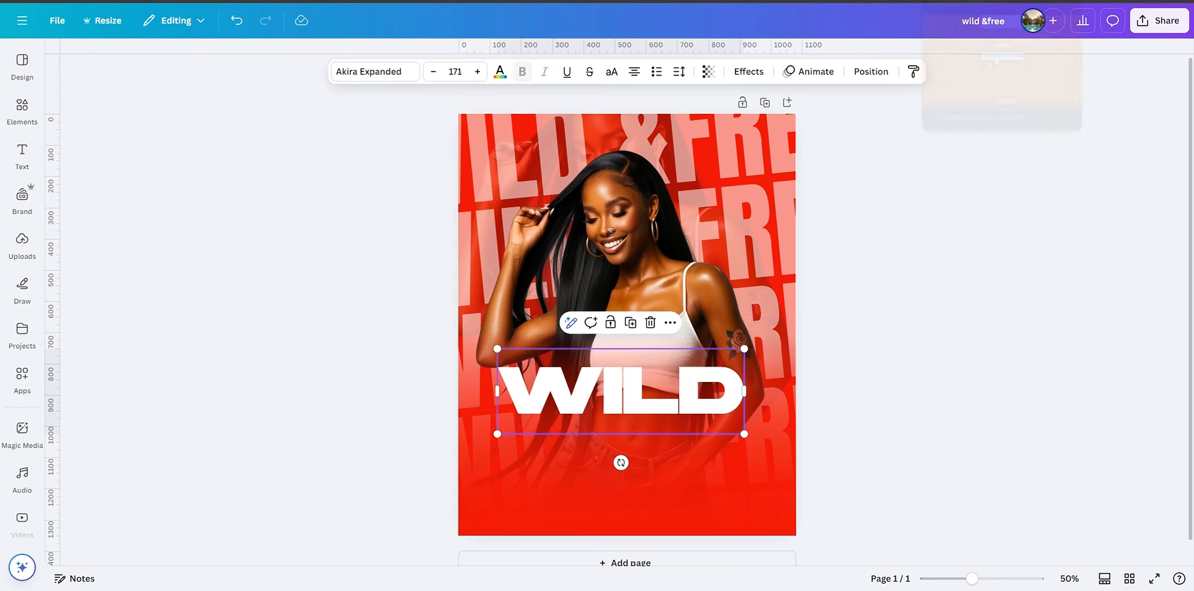
left_click(945, 277)
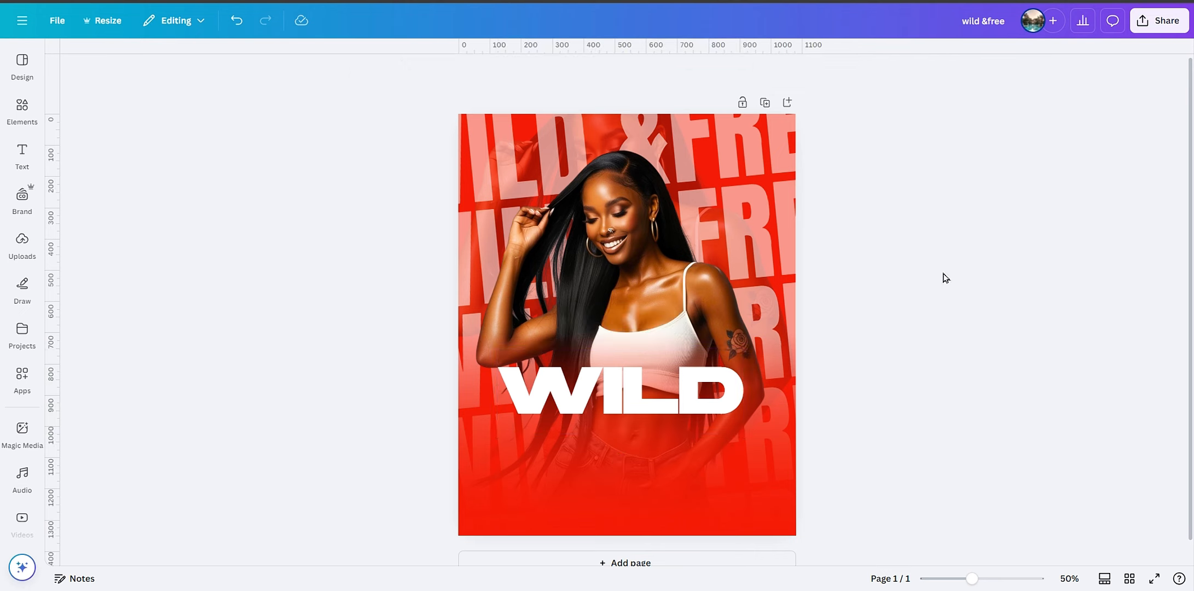
Step: Apply the Lift effect to the "WILD" text with an intensity of 19
left_click(705, 381)
left_click(749, 71)
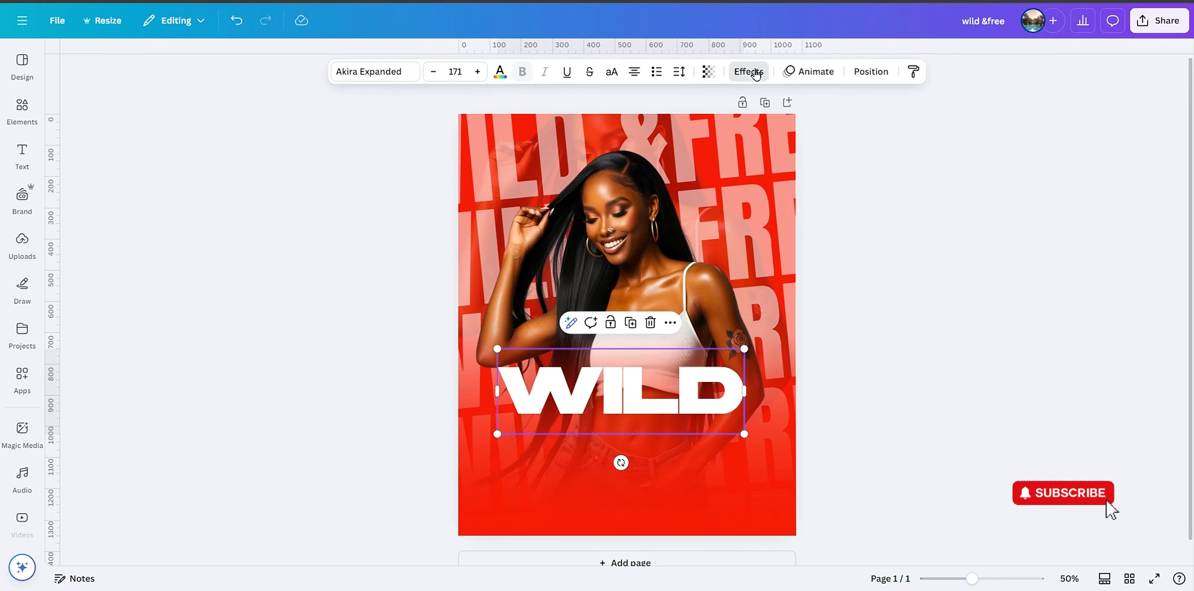
left_click(225, 146)
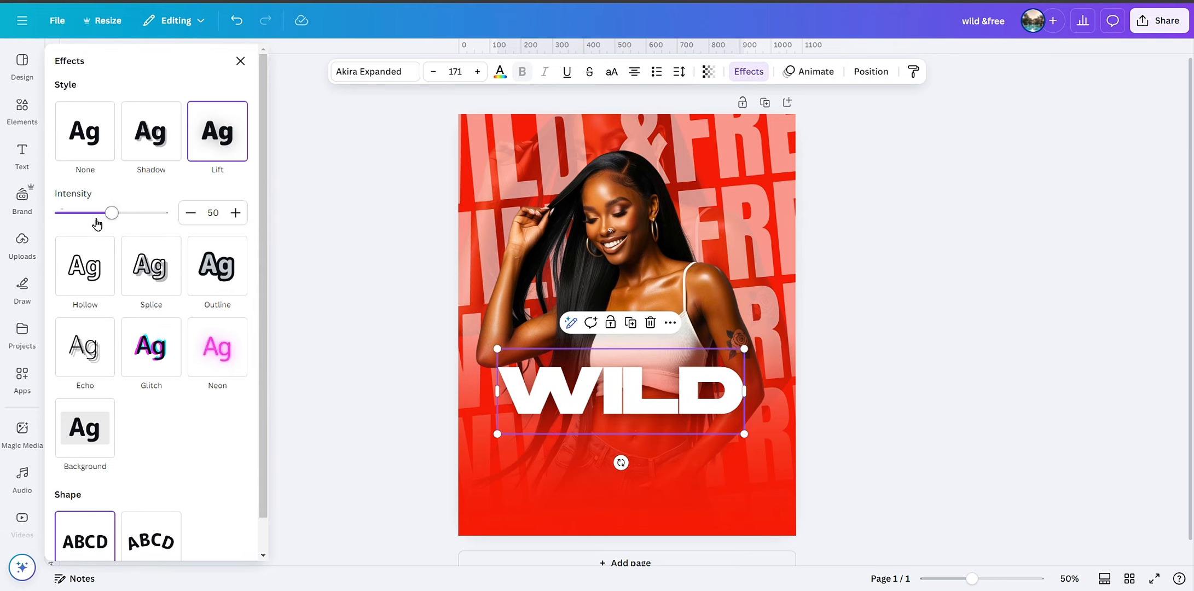
left_click_drag(97, 220, 80, 217)
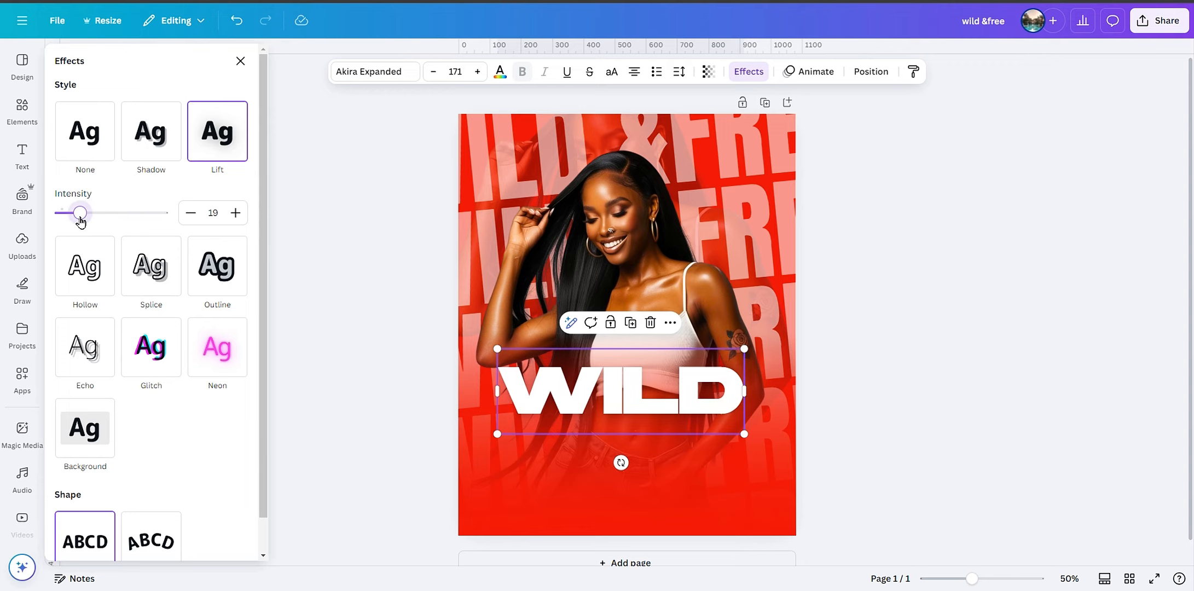
Step: Duplicate the "WILD" text, change the copy to "FREE" and place it directly beneath the original
left_click_drag(979, 581, 990, 579)
scroll(1034, 421, "down", 3)
left_click(1035, 420)
left_click_drag(714, 340, 652, 405)
left_click(626, 259)
double_click(649, 400)
type("FREE")
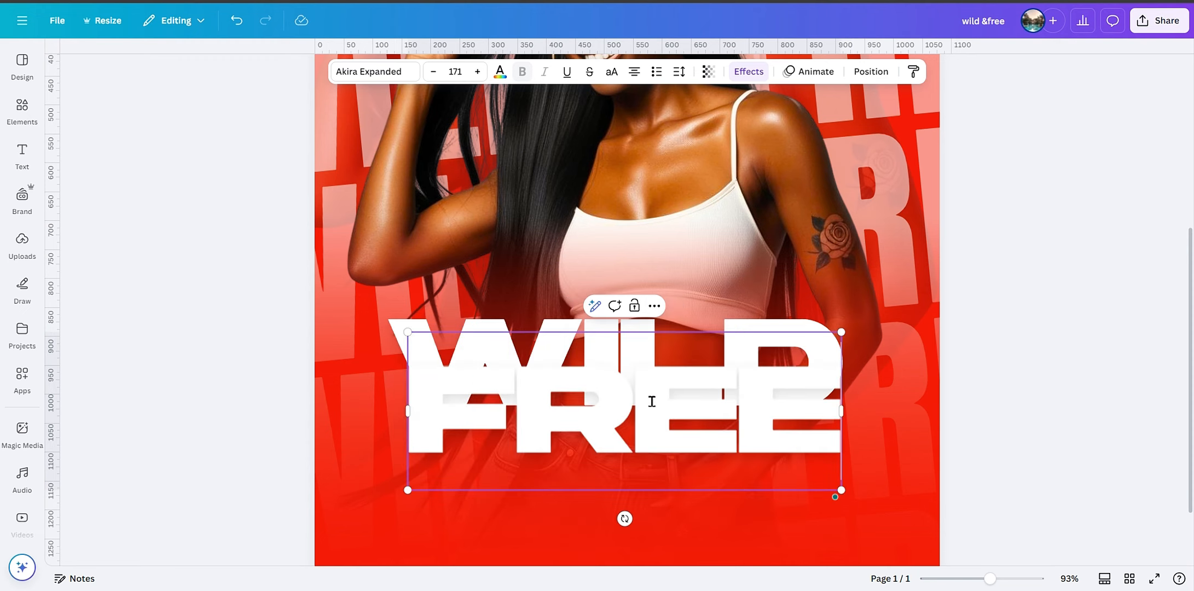
left_click(1011, 347)
scroll(1011, 348, "down", 2)
left_click_drag(728, 353, 728, 409)
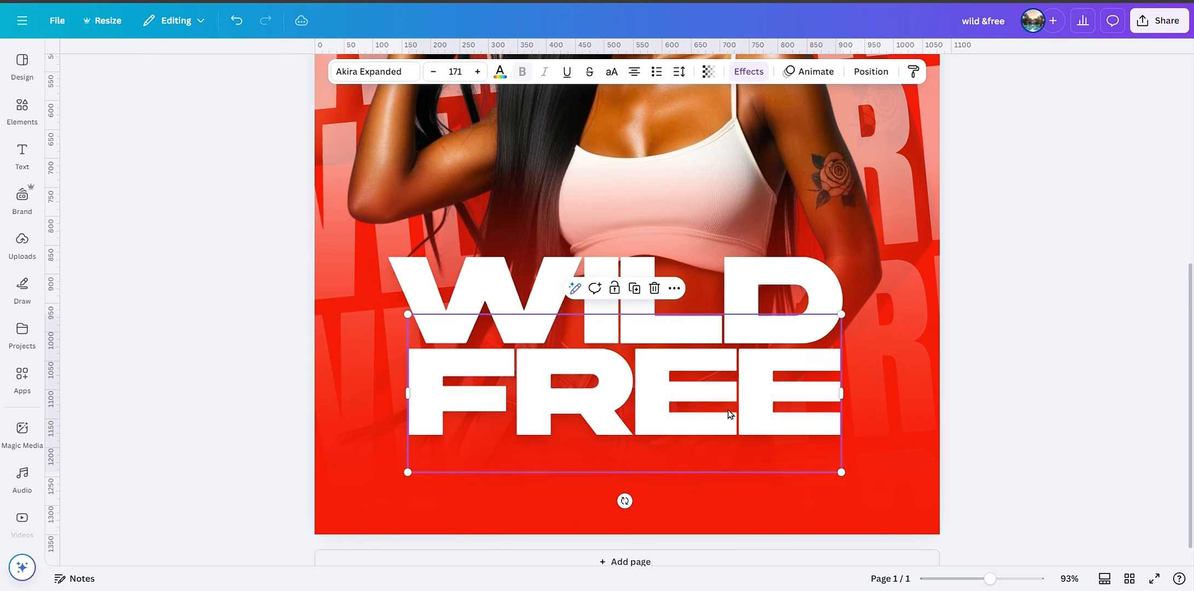
Step: Duplicate the "FREE" text, change the copy to "&" and centre it over the join between the two title words
left_click(635, 297)
left_click_drag(657, 432, 662, 348)
double_click(661, 348)
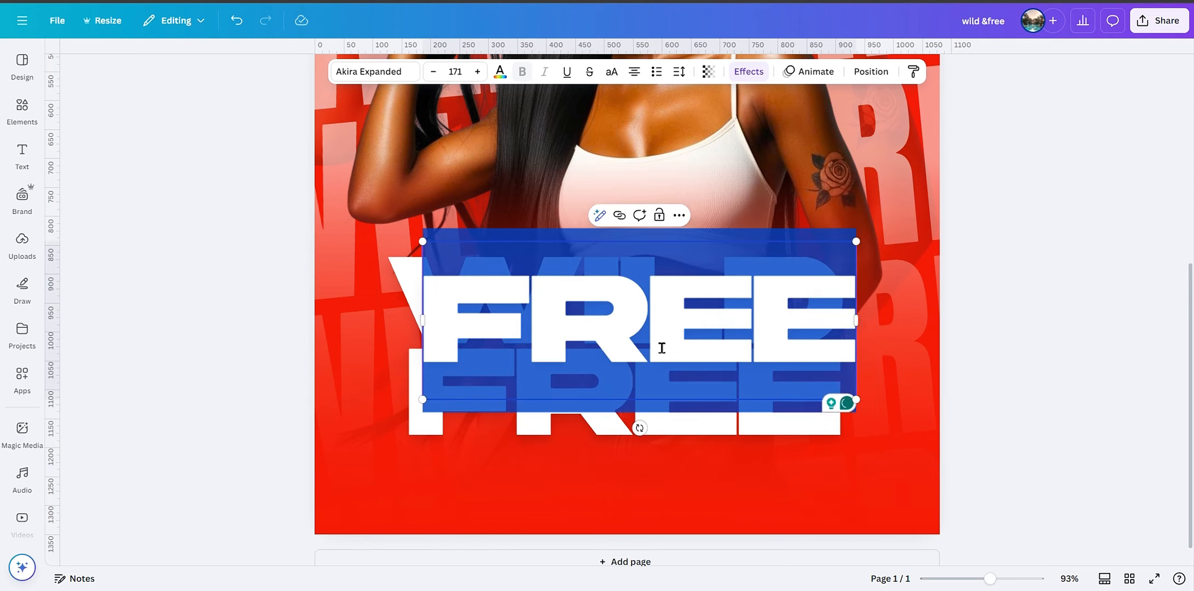
type("&")
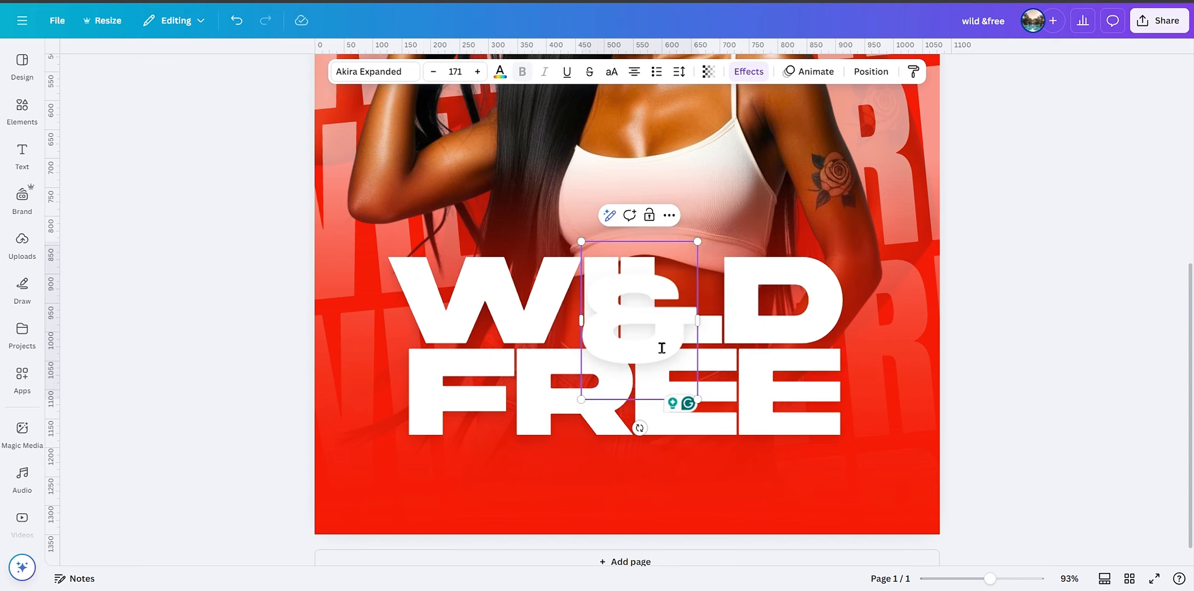
left_click(952, 308)
left_click_drag(624, 306, 649, 185)
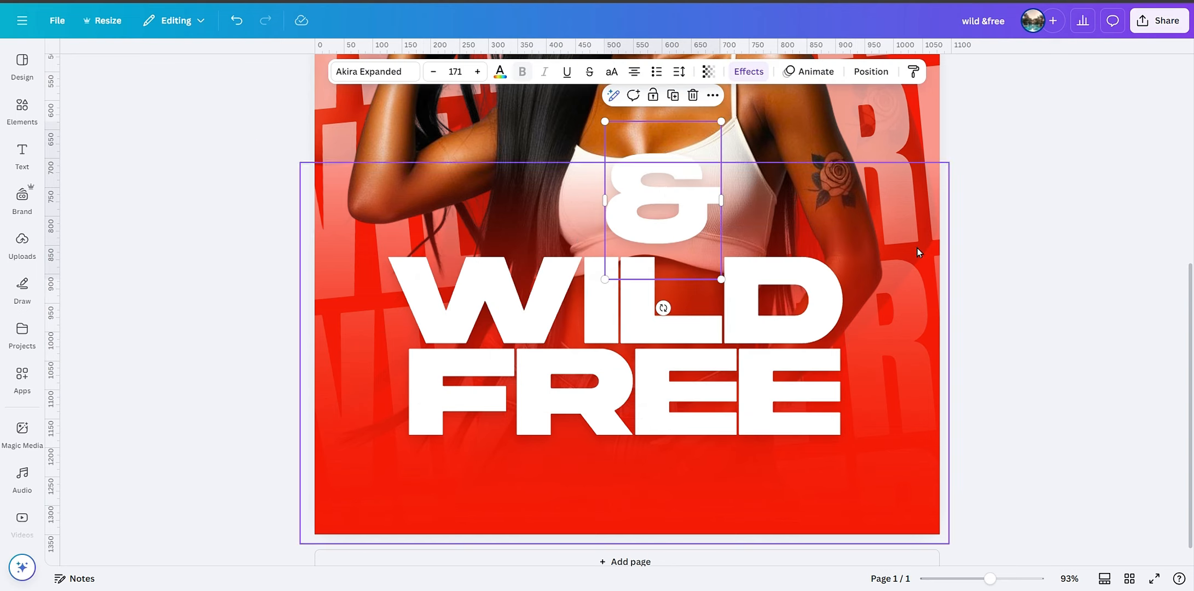
left_click_drag(671, 235, 635, 369)
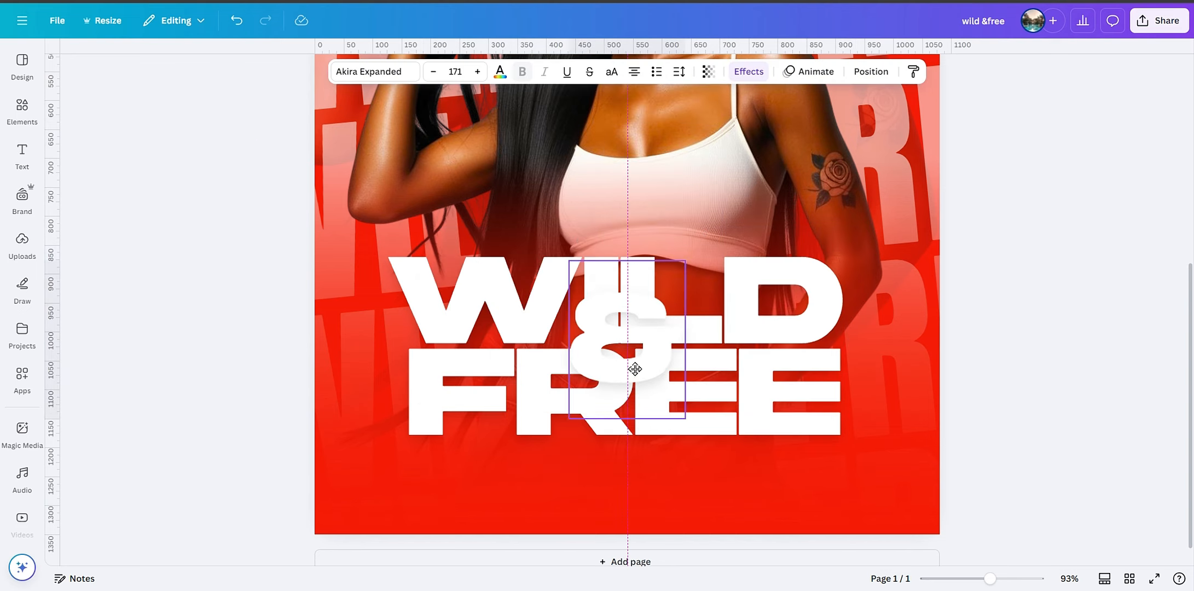
Step: Give the "&" a red Outline effect with a thickness of 63
left_click(748, 71)
left_click(211, 262)
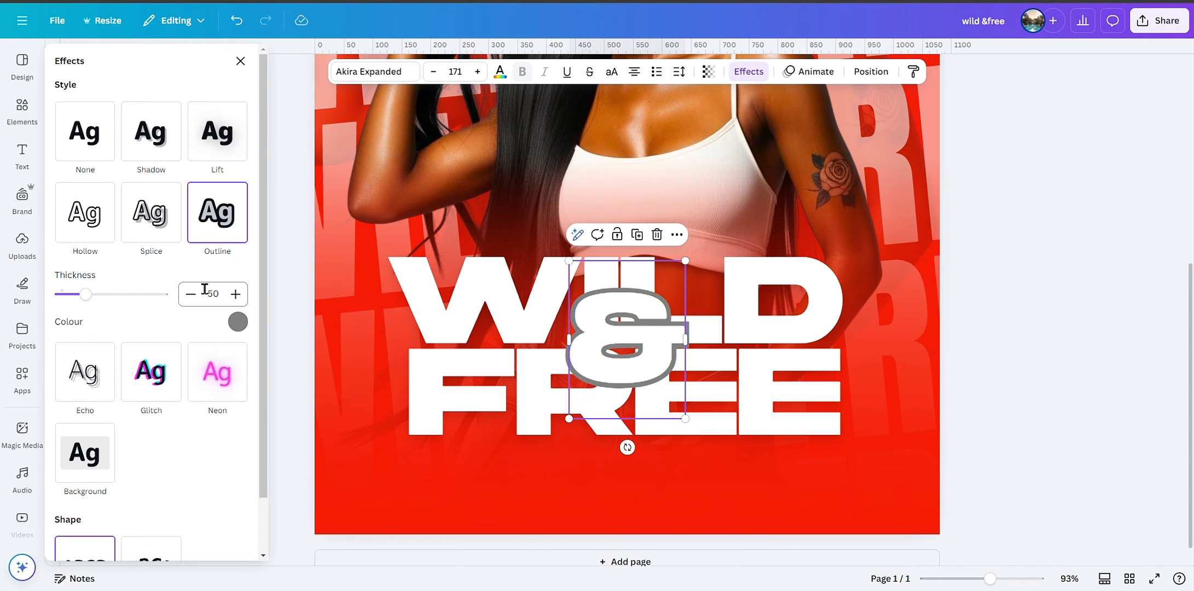
left_click(237, 322)
left_click(126, 385)
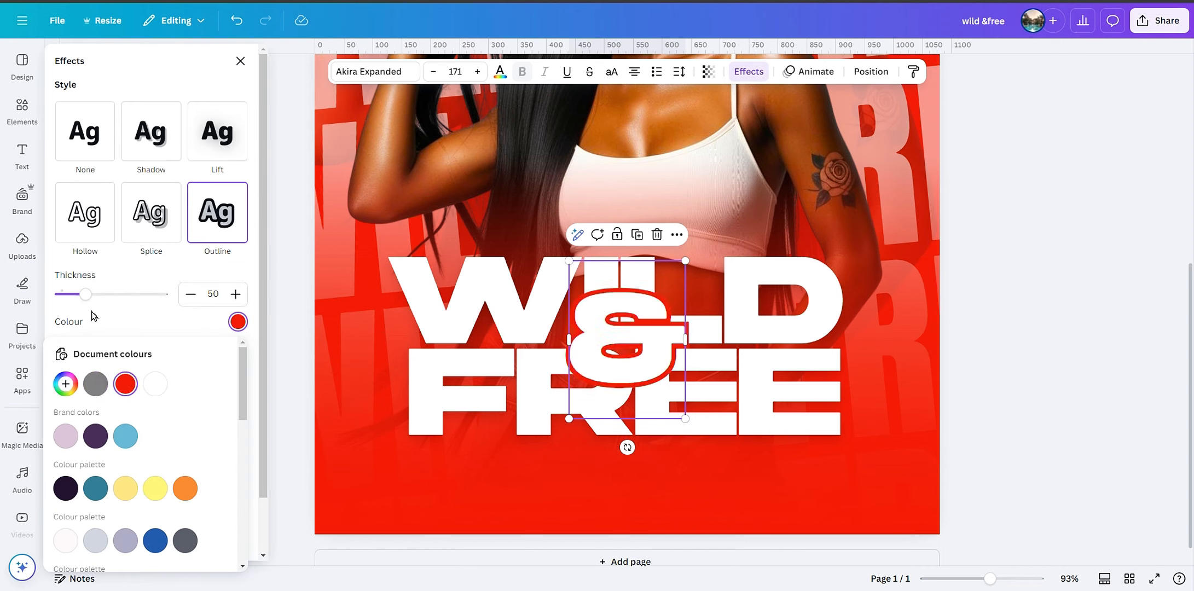
left_click_drag(92, 298, 95, 297)
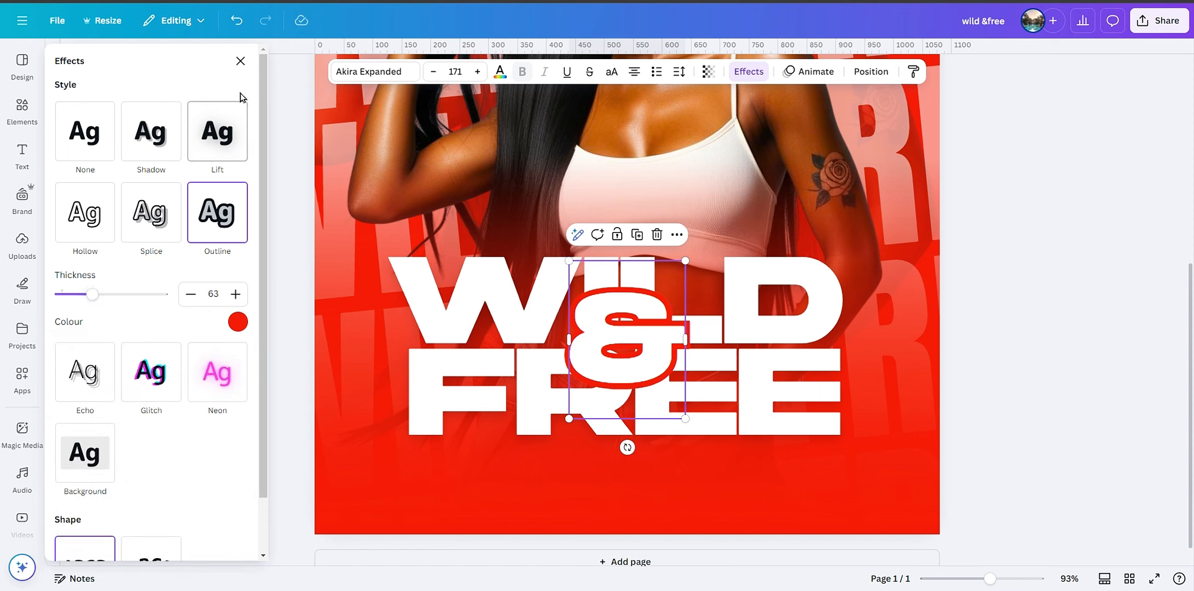
left_click(240, 61)
Step: Shrink the "&", tilt it slightly clockwise and position it between the words "WILD" and "FREE"
left_click_drag(685, 419, 587, 392)
left_click_drag(621, 339, 633, 375)
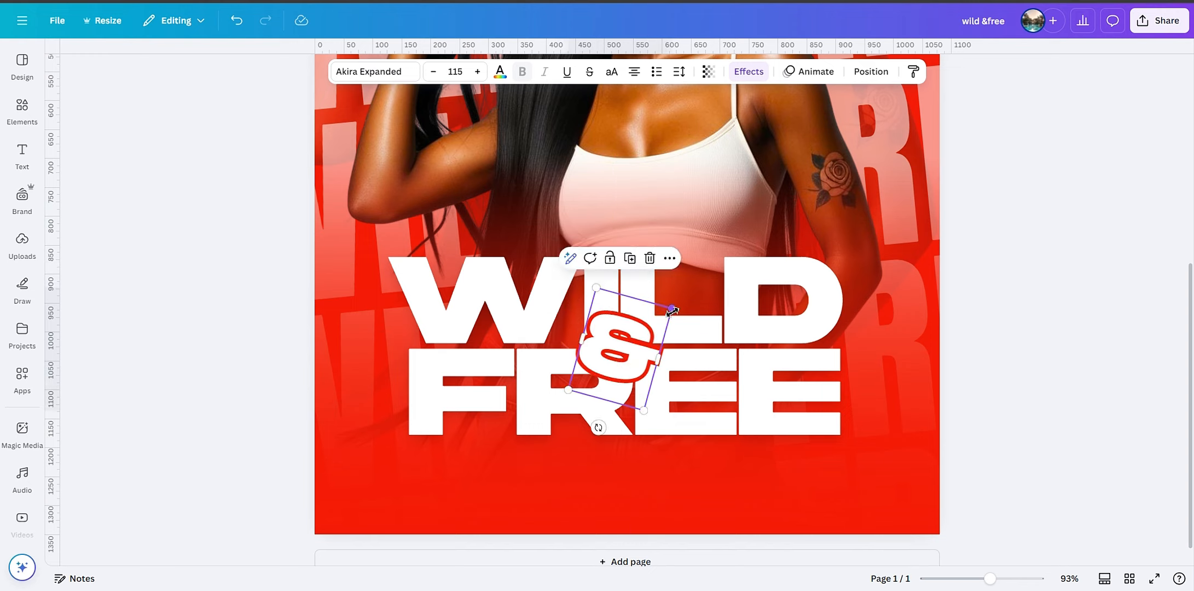
left_click_drag(673, 311, 664, 325)
left_click_drag(620, 368, 624, 362)
left_click(977, 464)
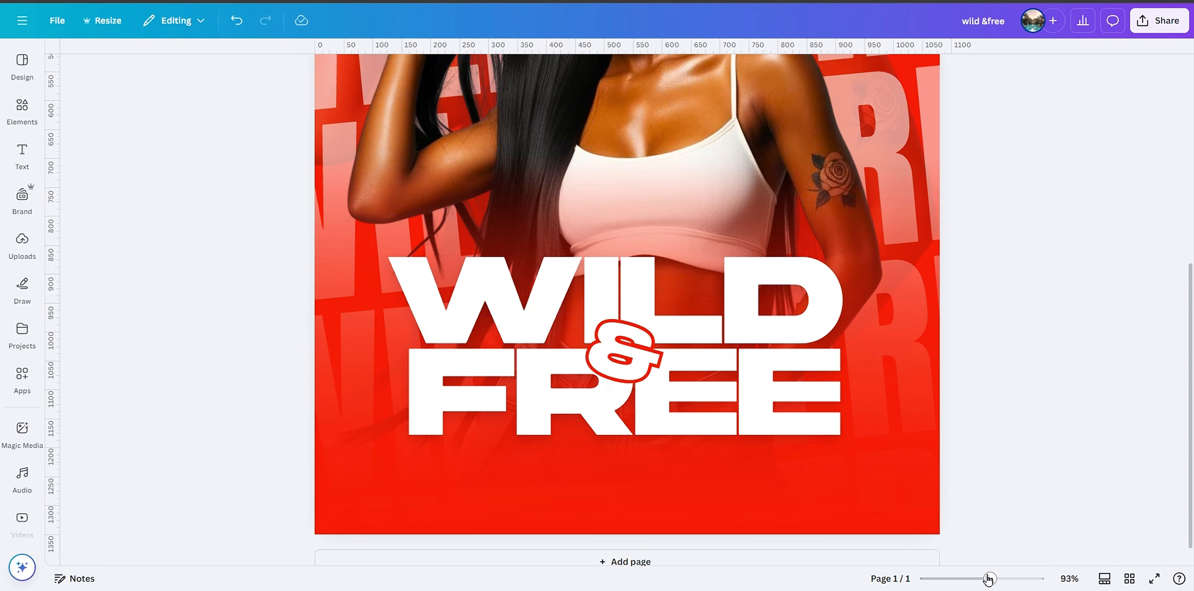
Step: Group the "WILD", "FREE" and "&" texts, then scale the group down slightly and keep it centred on the page
left_click_drag(989, 579, 976, 578)
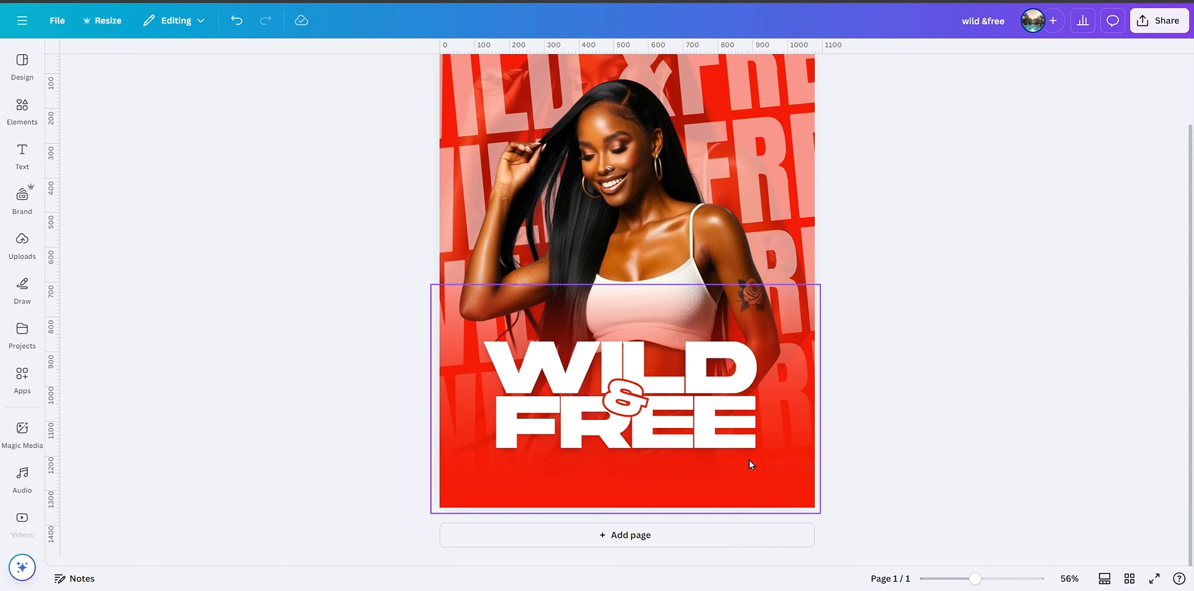
left_click(742, 446)
scroll(741, 416, "up", 1)
left_click(741, 374, "shift")
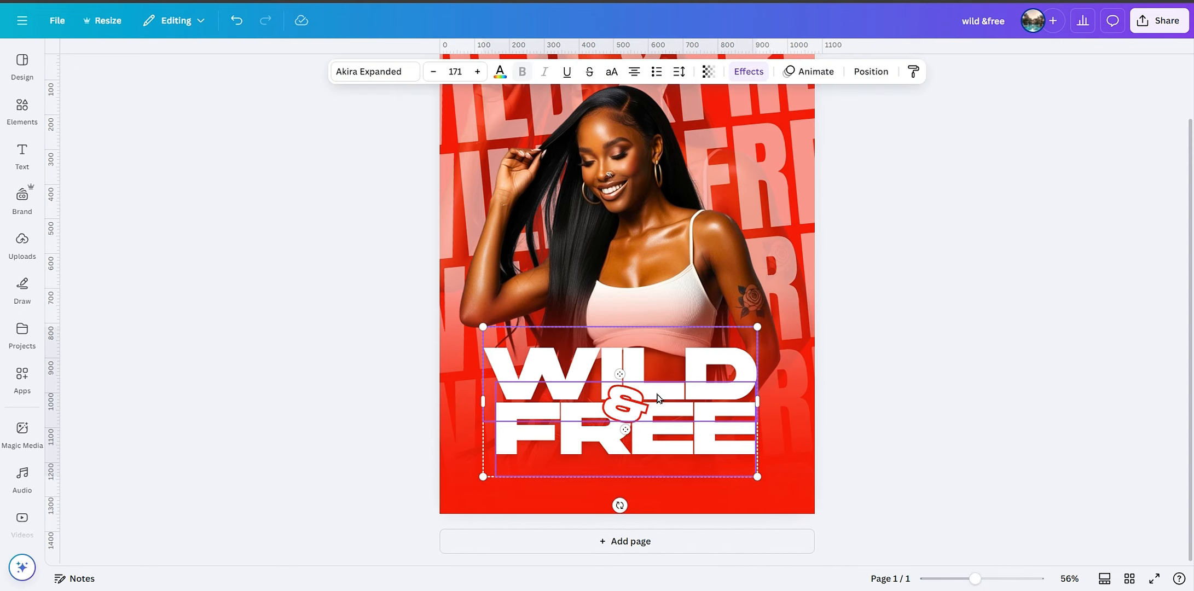
left_click(633, 409, "shift")
left_click(590, 300)
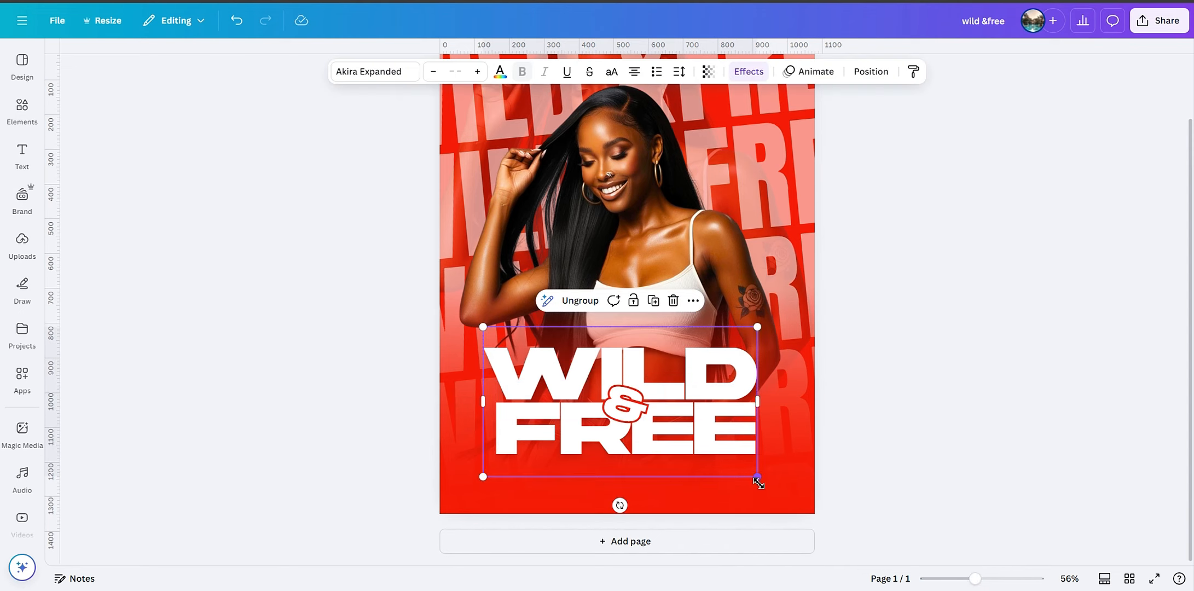
left_click_drag(758, 482, 707, 450)
left_click(688, 283)
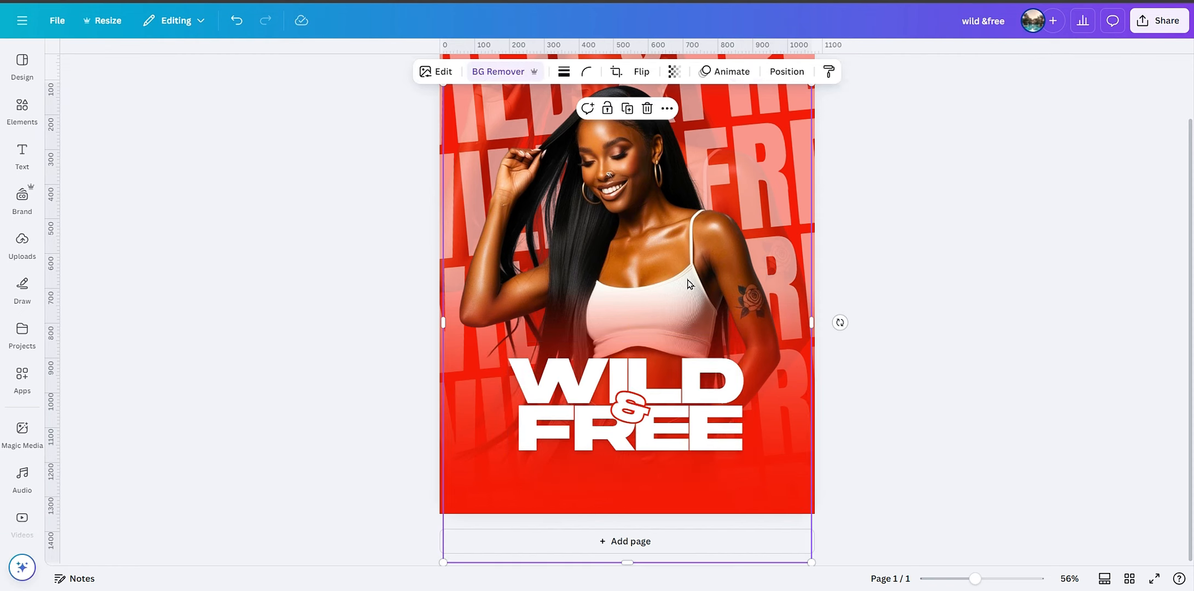
left_click(895, 371)
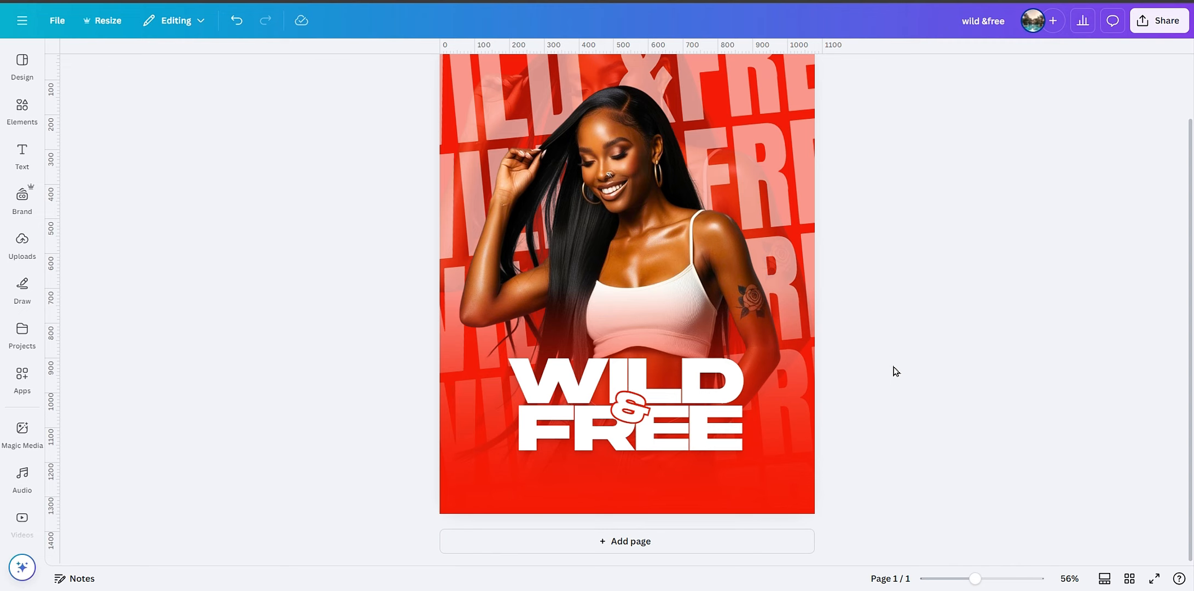
Step: Add the text "every last friday", reduce it to font size 44.1 on a single line and place it under "FREE"
left_click(716, 383)
left_click(919, 353)
type("tEV")
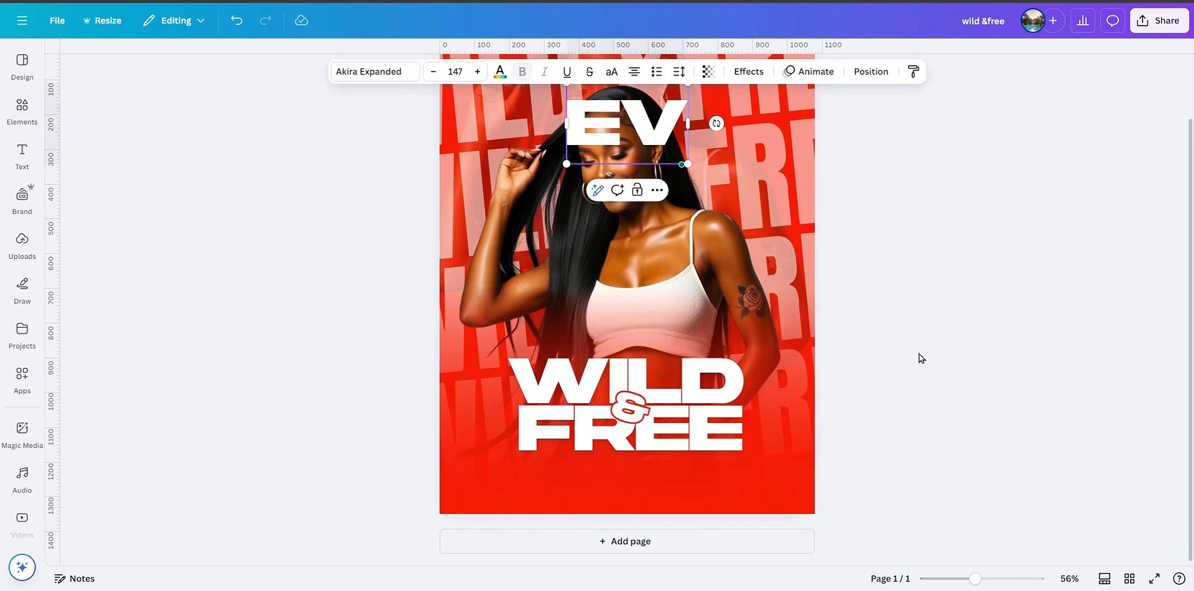
type("ERY LAST F")
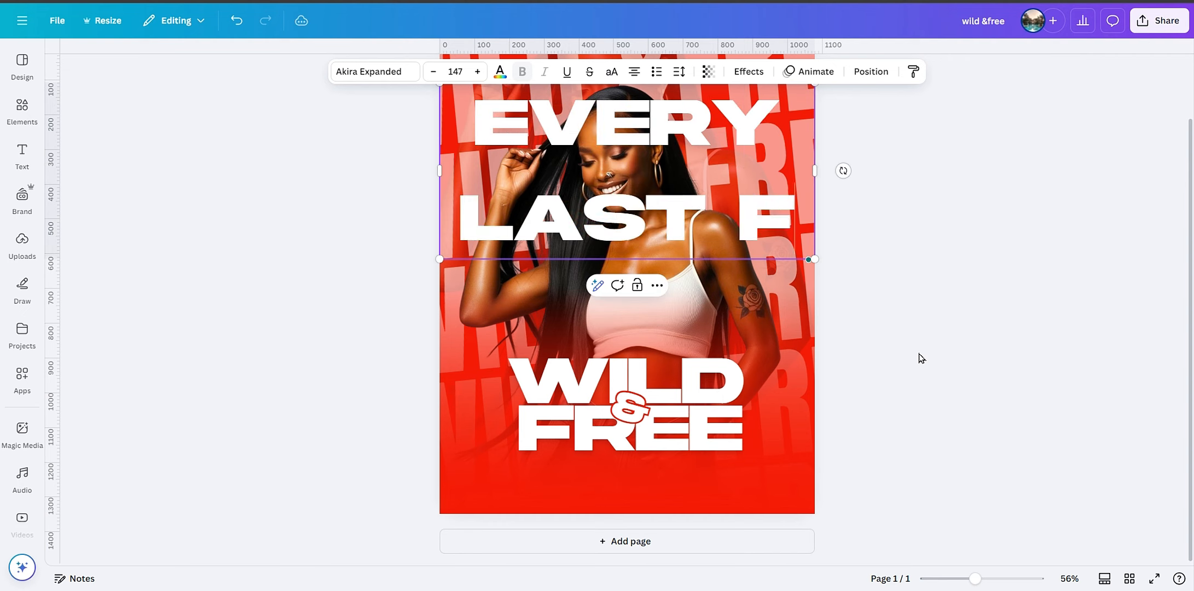
type("RIDAY")
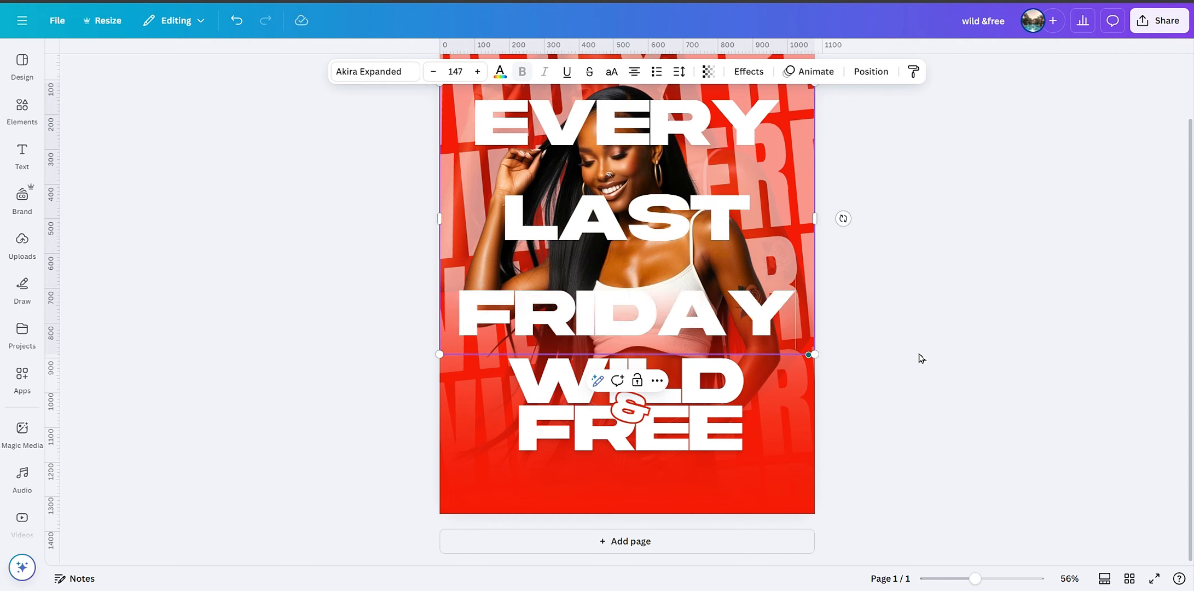
left_click(919, 353)
left_click_drag(790, 340, 735, 196)
left_click_drag(603, 205, 641, 503)
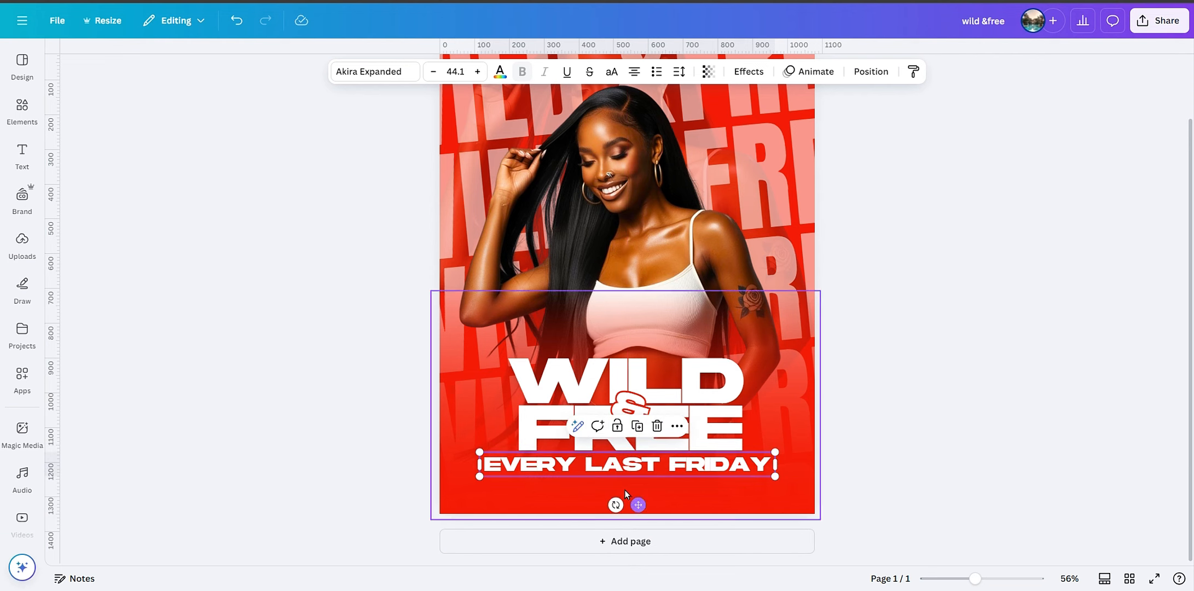
Step: Set the "every last friday" text to Montserrat Regular in uppercase
left_click(374, 83)
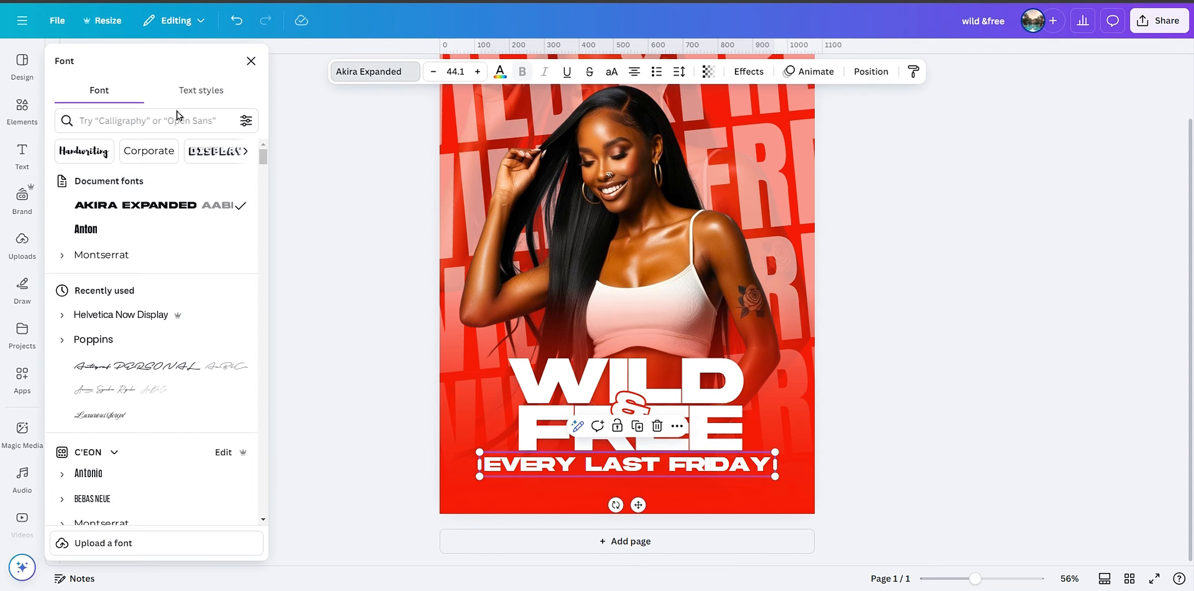
left_click(59, 258)
left_click(60, 256)
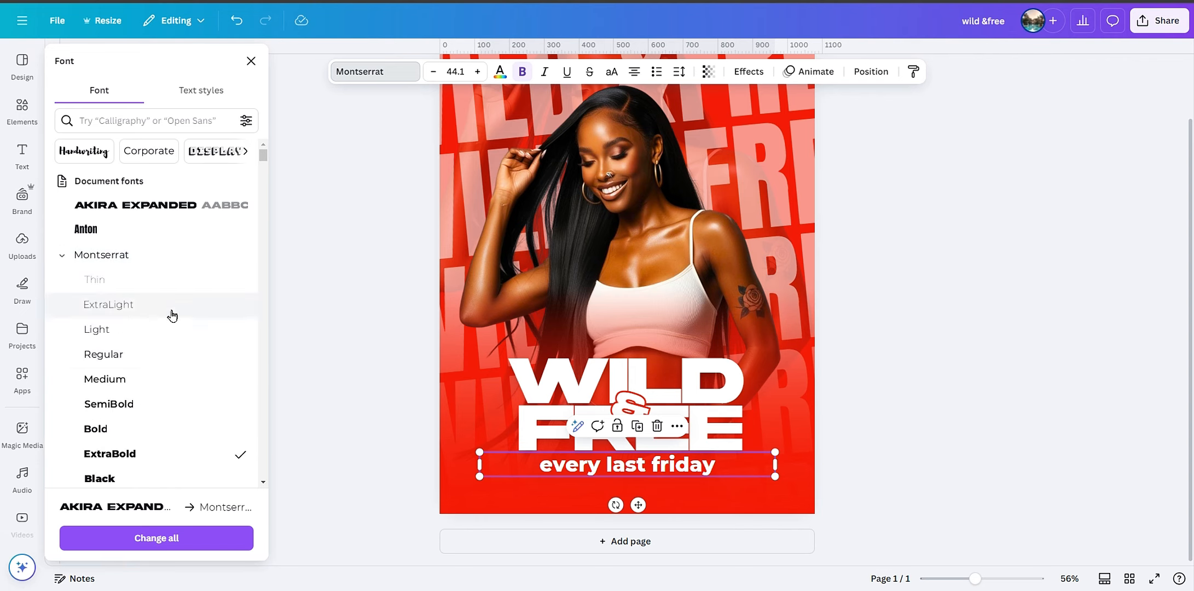
left_click(156, 357)
key("Escape")
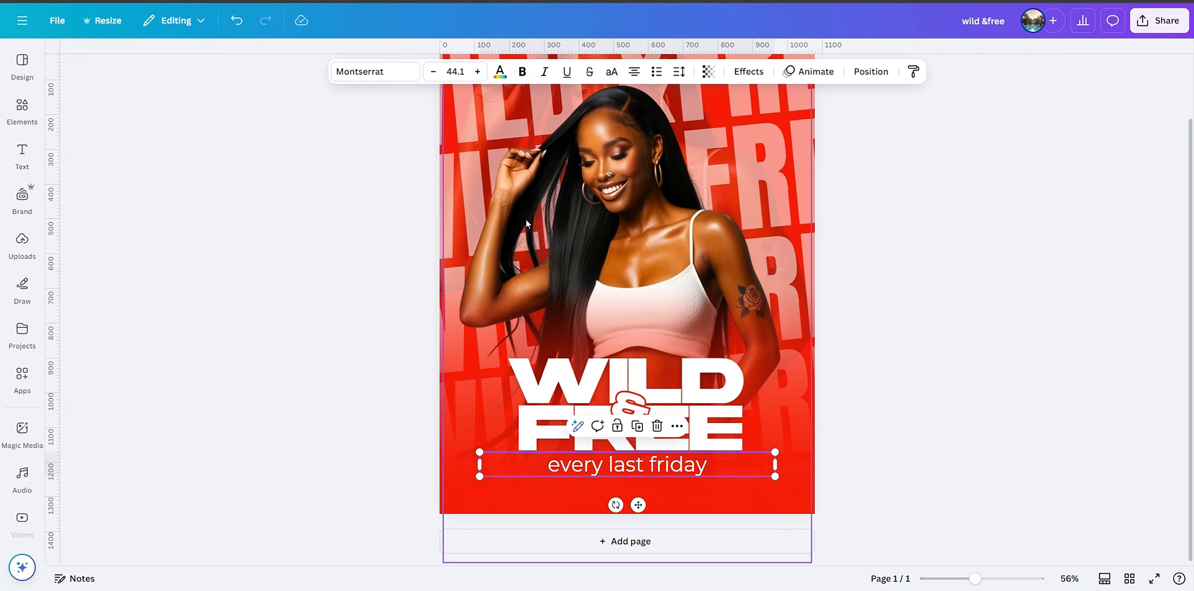
left_click(611, 72)
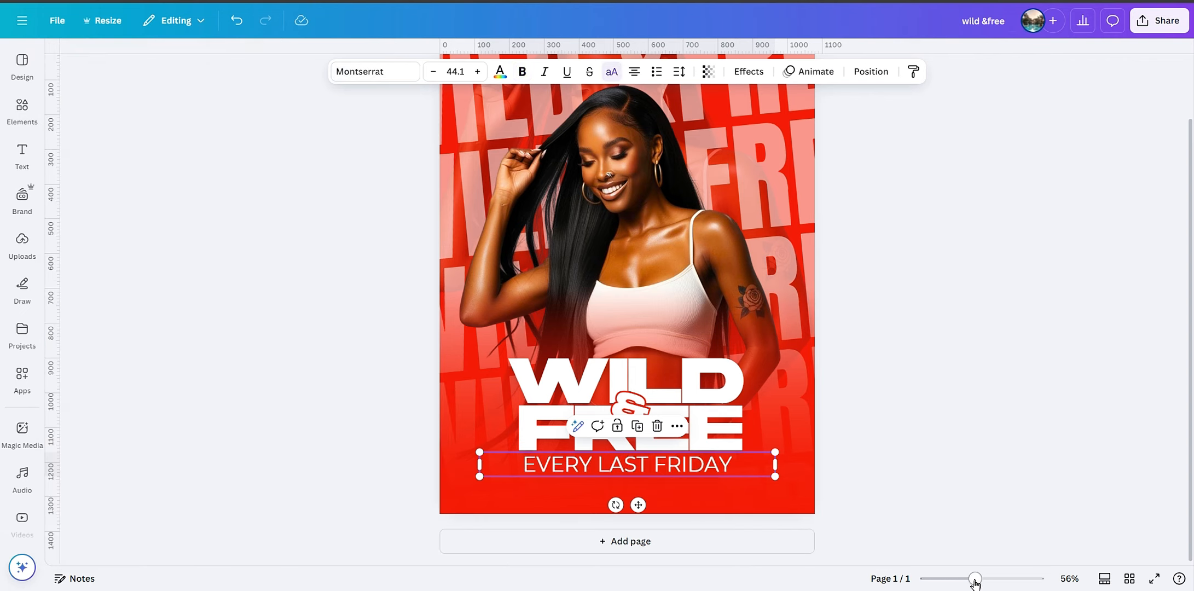
Step: Narrow the "EVERY LAST FRIDAY" text box to fit its line and set the letter spacing to 195
left_click_drag(975, 579, 1000, 579)
scroll(1007, 539, "down", 3)
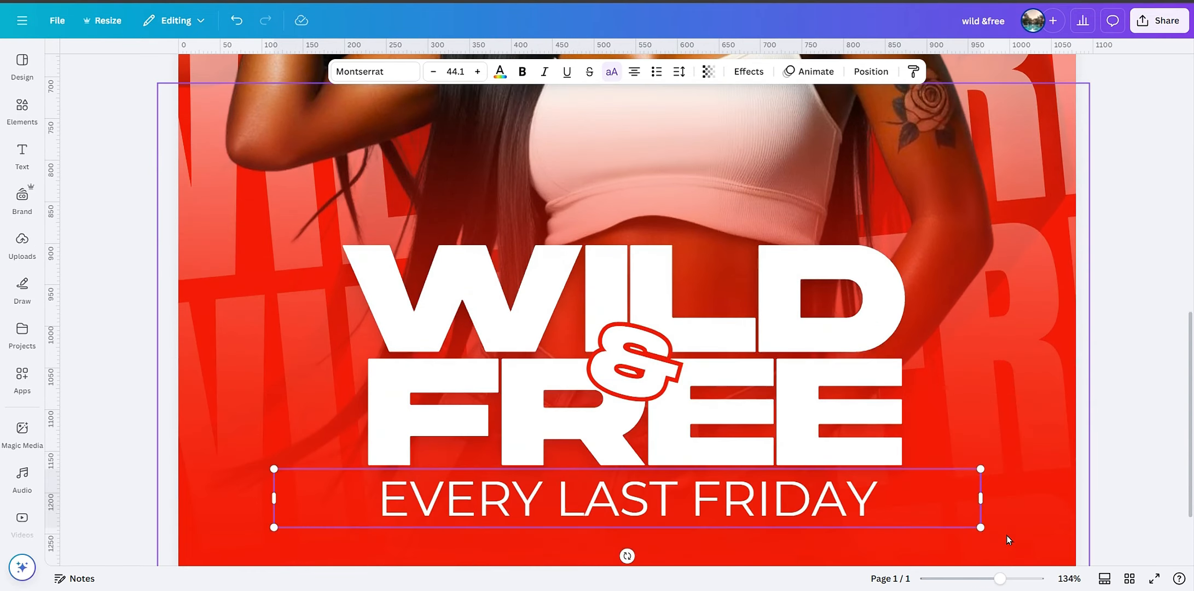
scroll(1006, 535, "down", 2)
left_click_drag(981, 398, 836, 396)
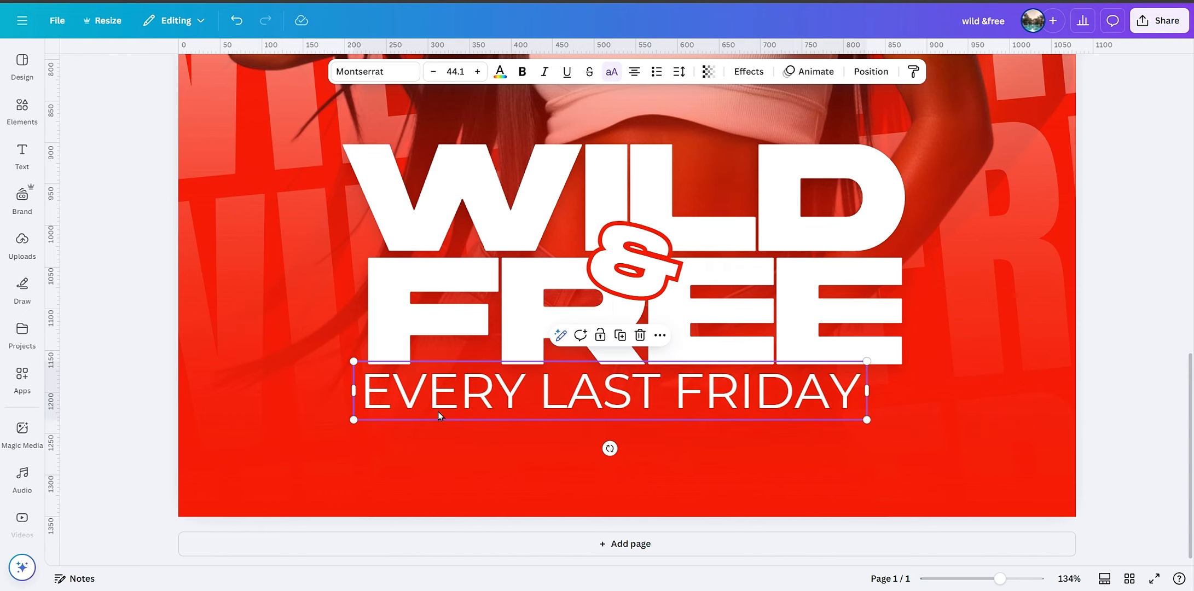
left_click(682, 73)
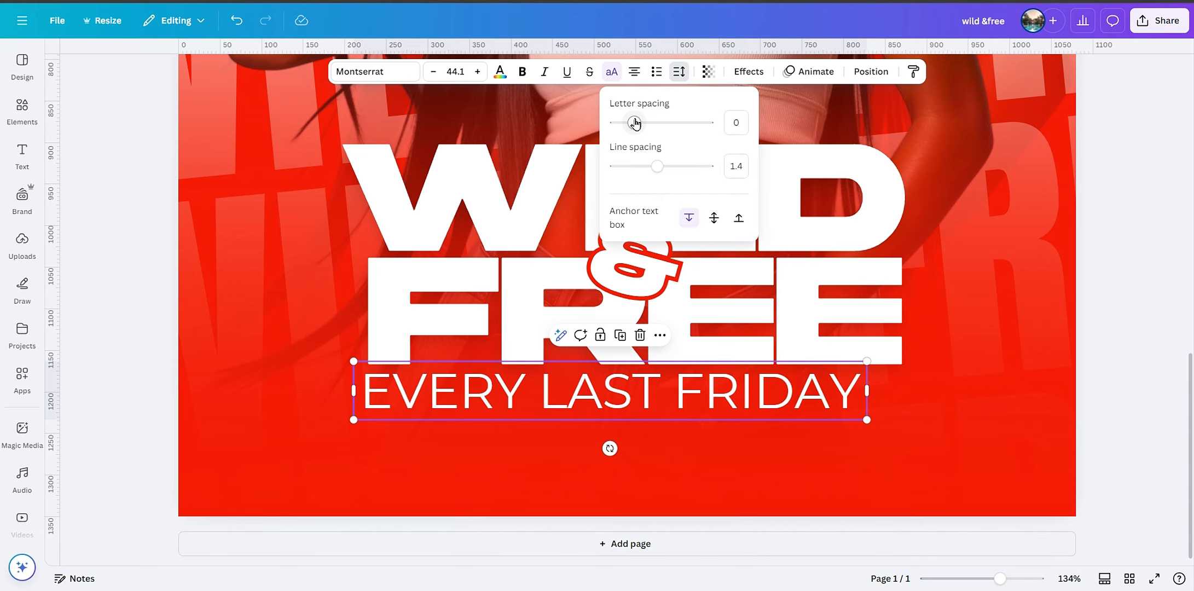
left_click_drag(635, 123, 652, 123)
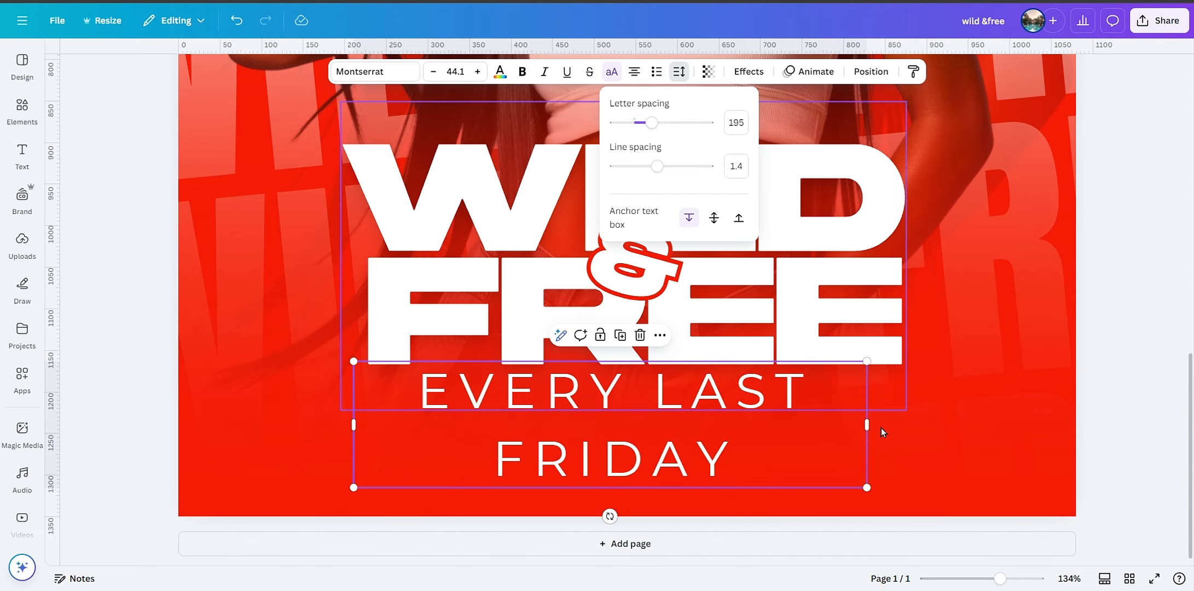
Step: Widen the "EVERY LAST FRIDAY" box to one line, scale it to font size 36.2 and align it with the width of "FREE"
left_click_drag(876, 426, 932, 431)
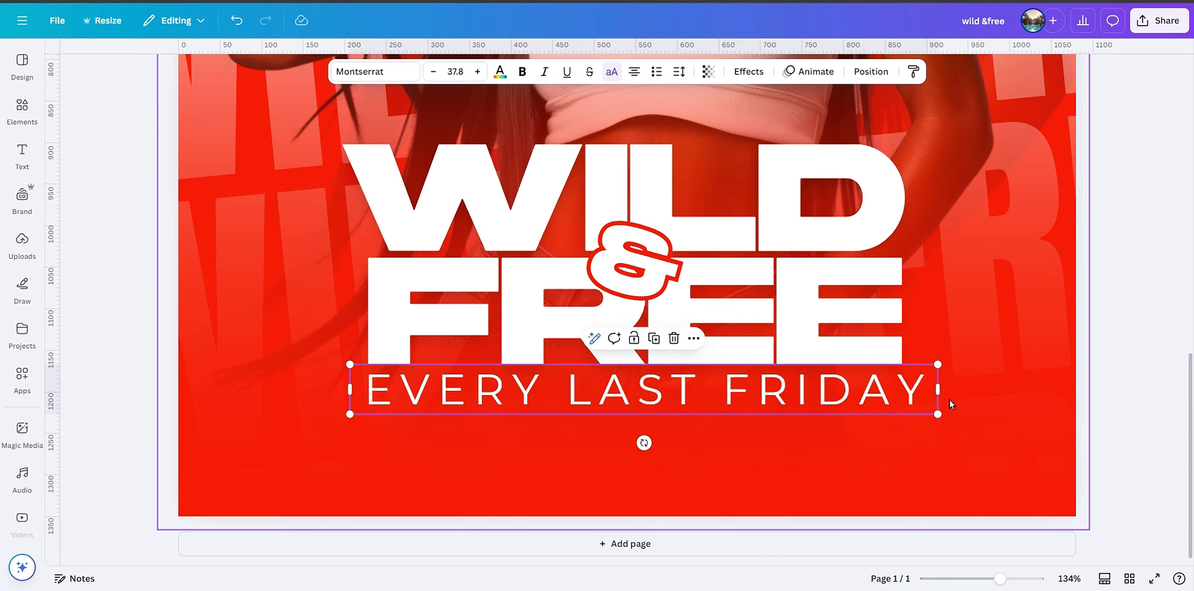
left_click_drag(938, 390, 910, 419)
left_click_drag(832, 397, 837, 396)
left_click(1081, 398)
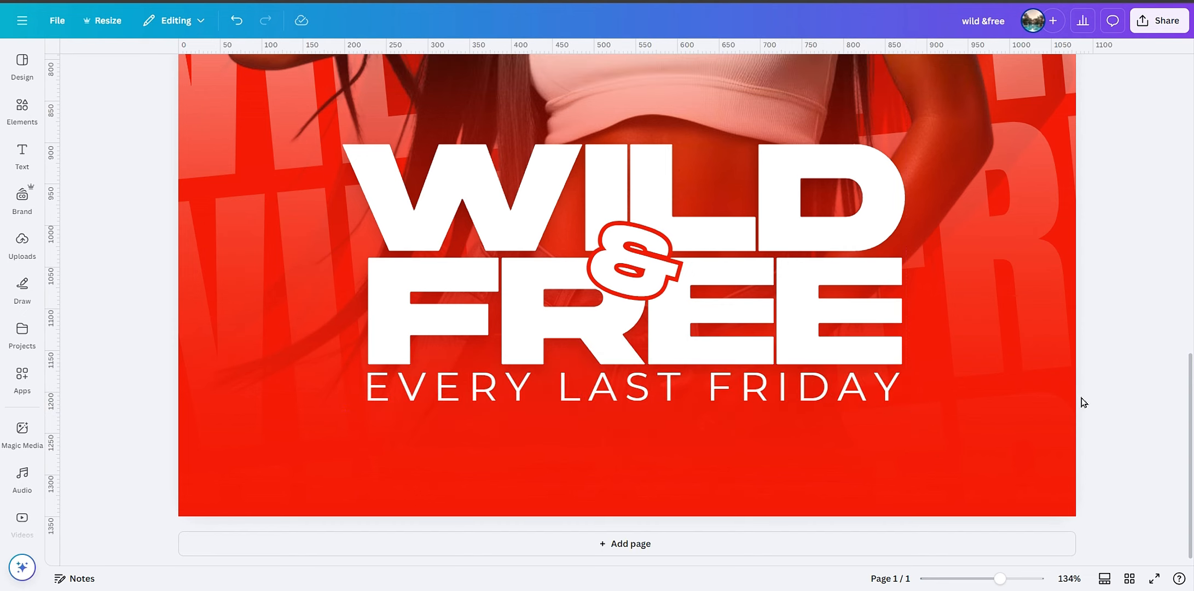
left_click(821, 397)
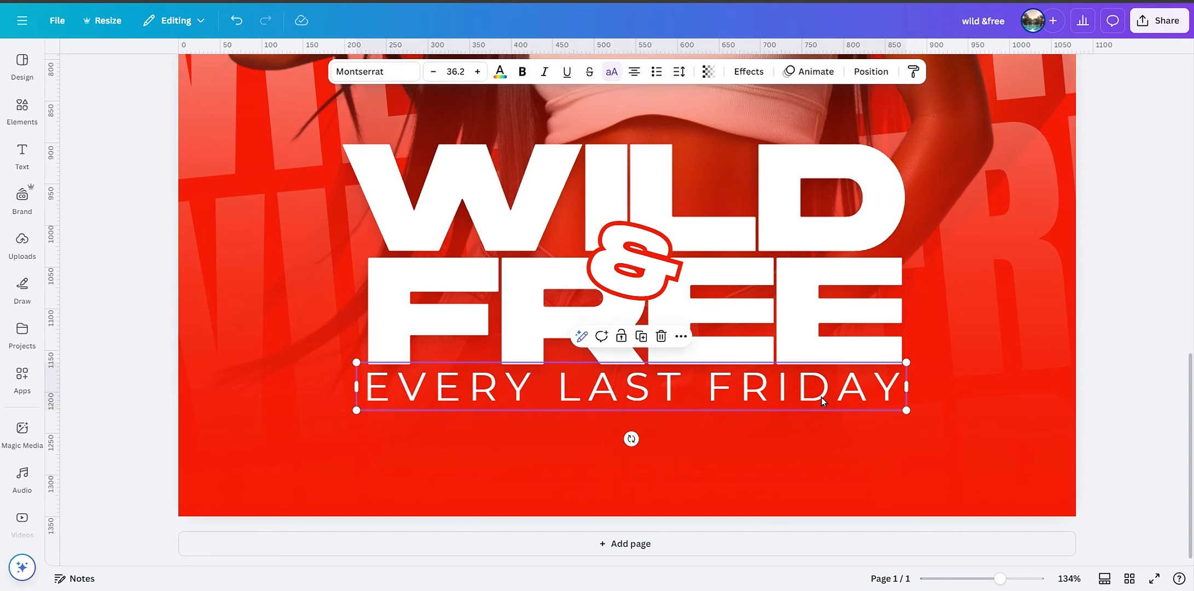
left_click(1087, 395)
left_click_drag(1000, 579, 966, 579)
scroll(954, 501, "up", 2)
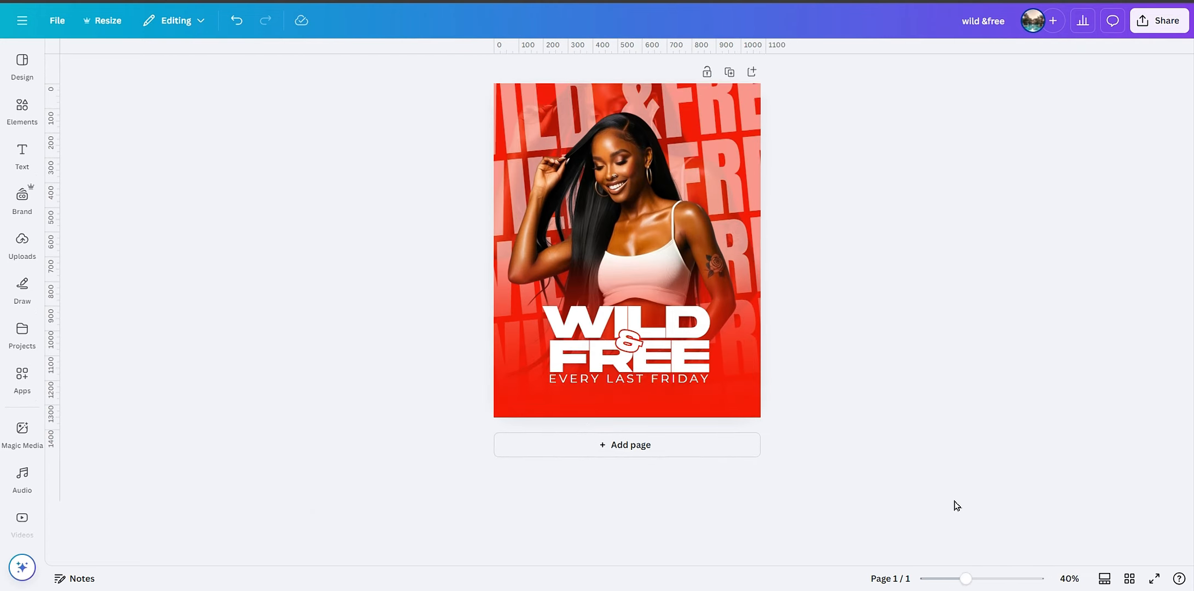
Step: Add a rectangle shape, move it below "EVERY LAST FRIDAY" and reshape it into a wide, thin bar
left_click(975, 578)
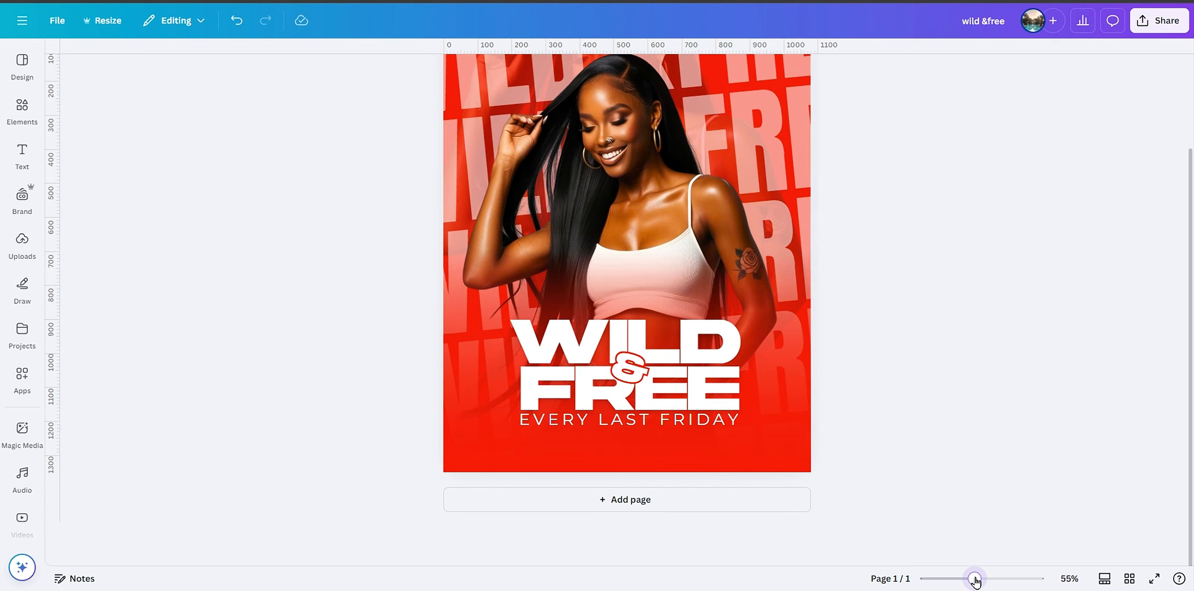
left_click_drag(975, 579, 977, 579)
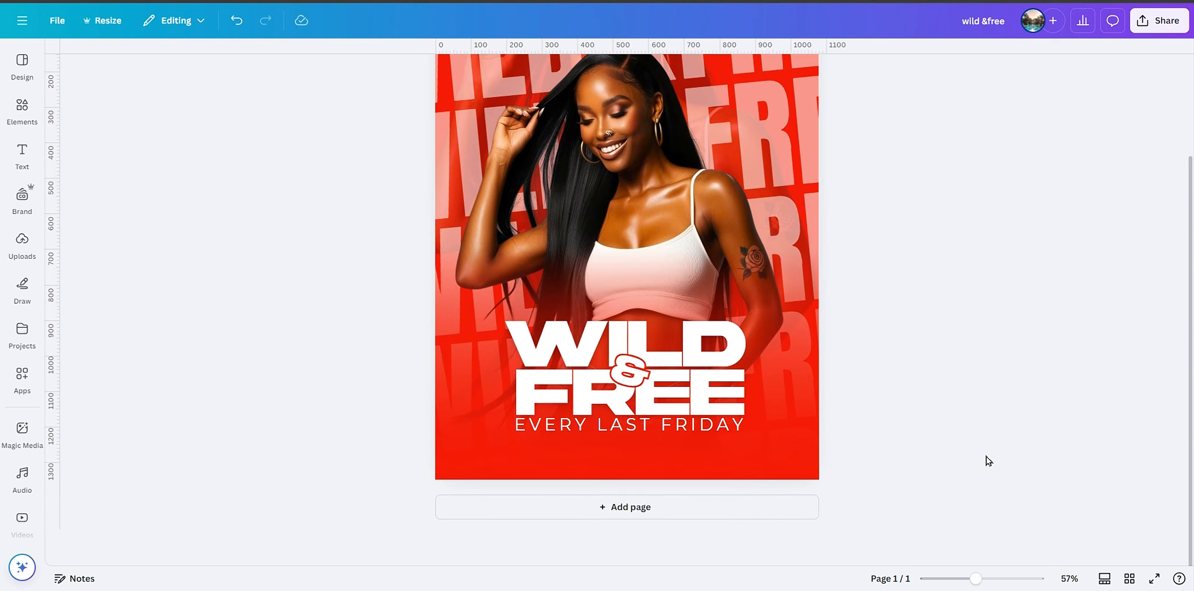
scroll(986, 456, "up", 2)
key("r")
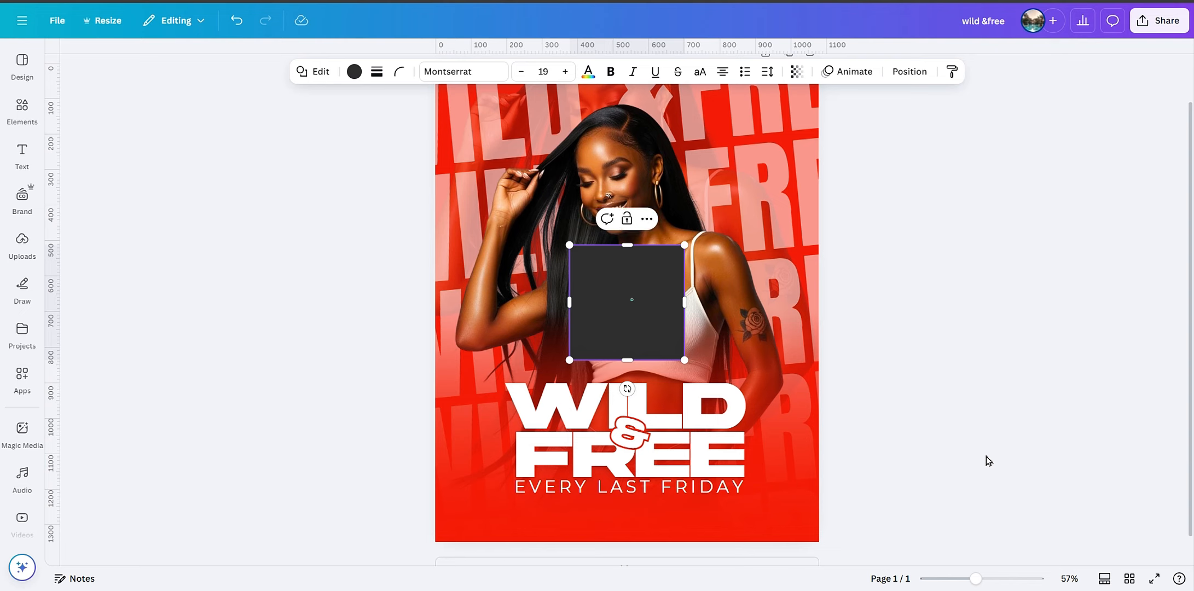
key("Escape")
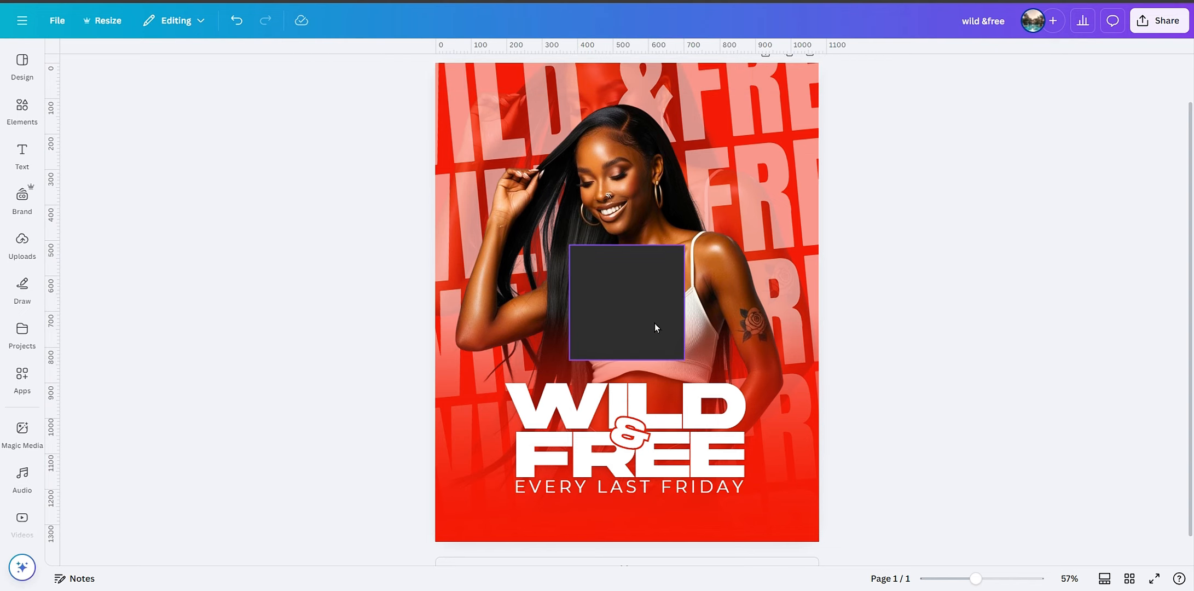
left_click_drag(656, 328, 604, 476)
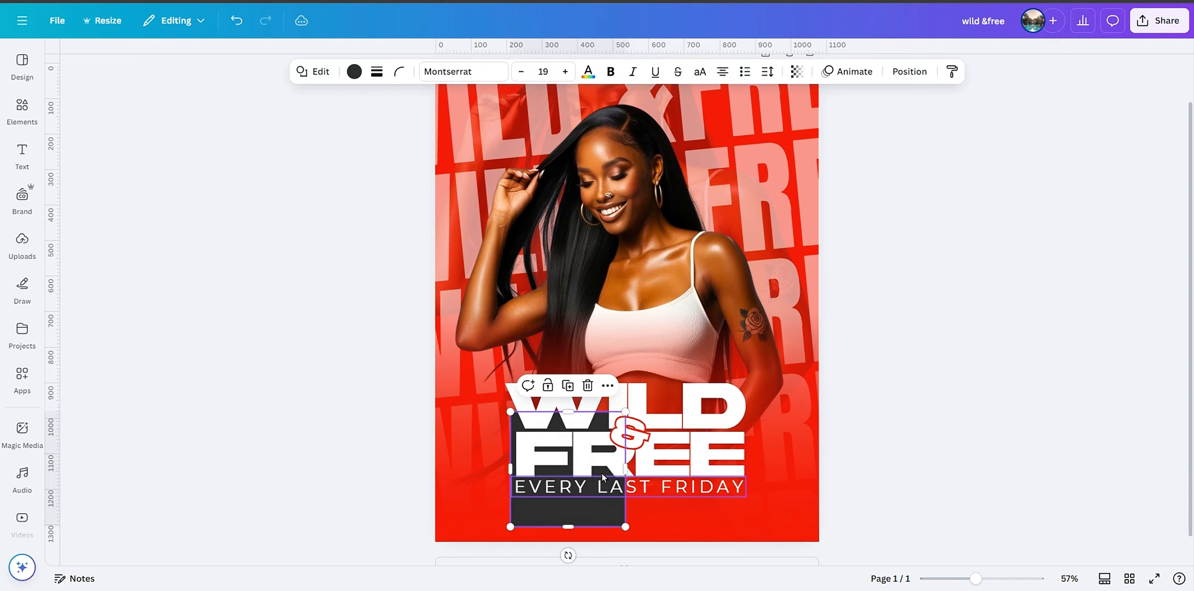
left_click_drag(626, 412, 756, 509)
Step: Trim the bar to about the width of "FREE" and 47 px high, and position it centred under "EVERY LAST FRIDAY"
left_click_drag(977, 579, 1000, 579)
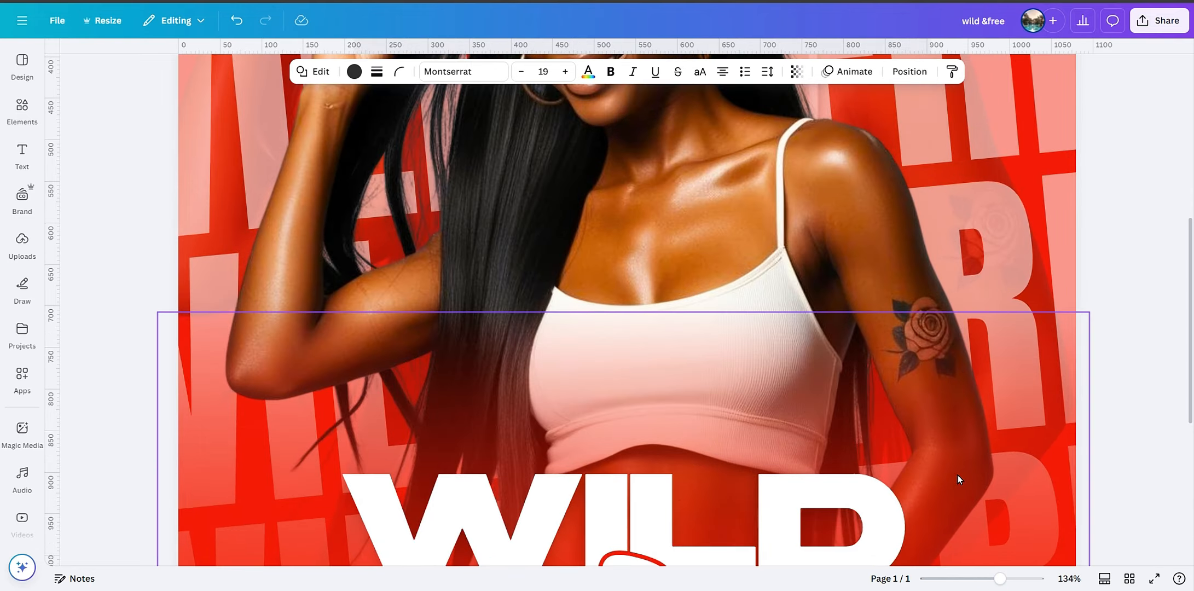
scroll(955, 471, "down", 5)
left_click(848, 452)
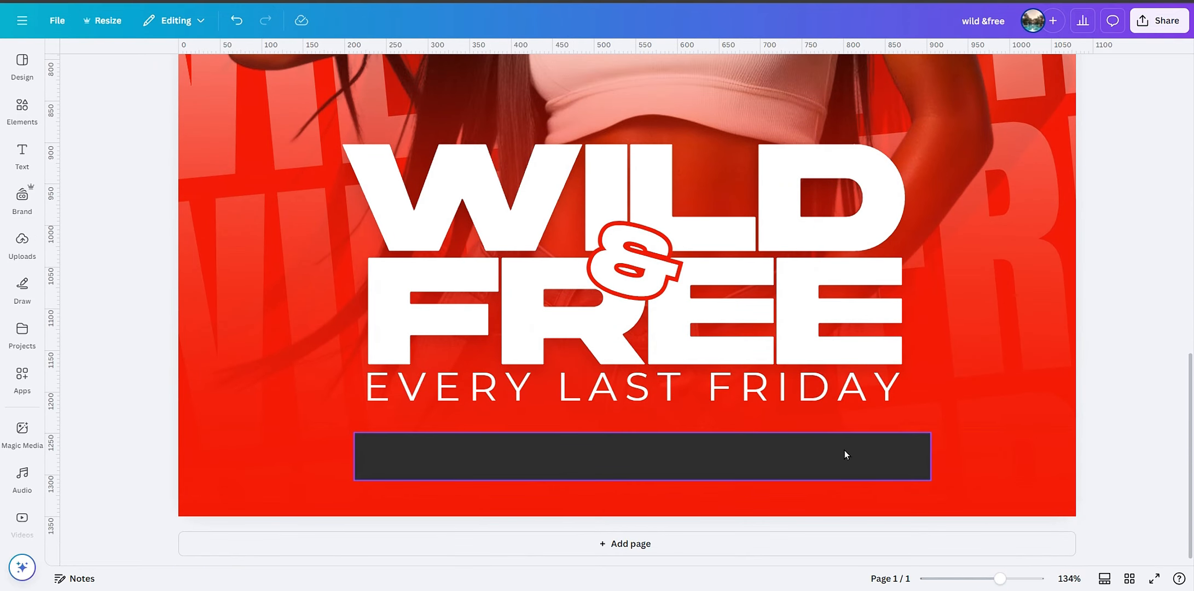
left_click_drag(839, 457, 838, 447)
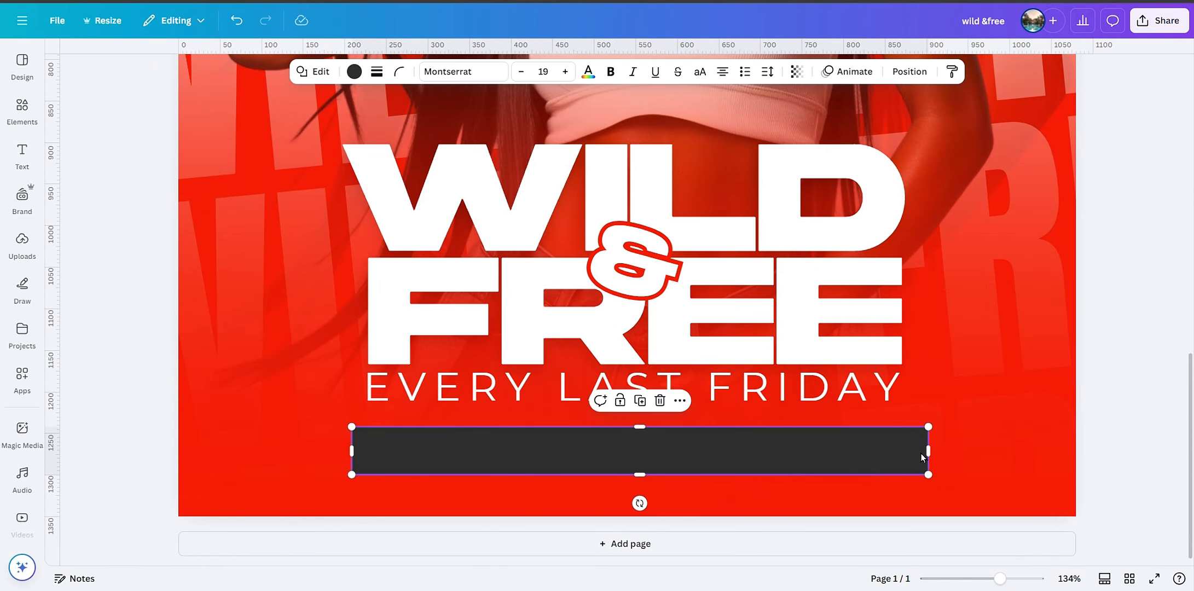
left_click_drag(928, 451, 903, 452)
left_click_drag(739, 479, 658, 471)
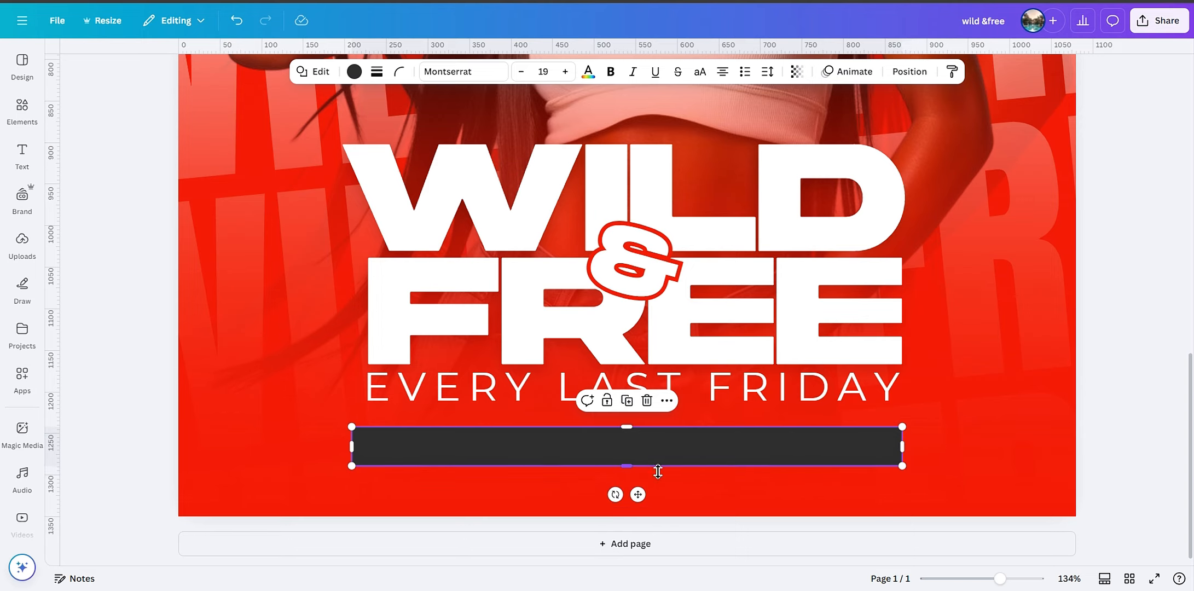
left_click_drag(350, 448, 369, 447)
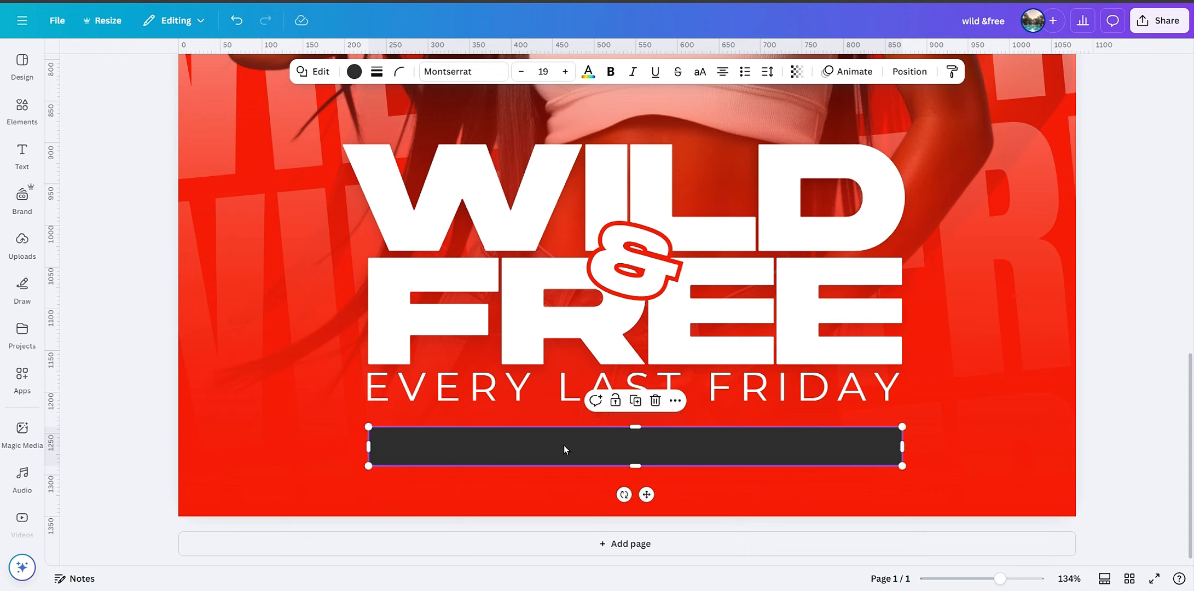
left_click_drag(618, 448, 615, 440)
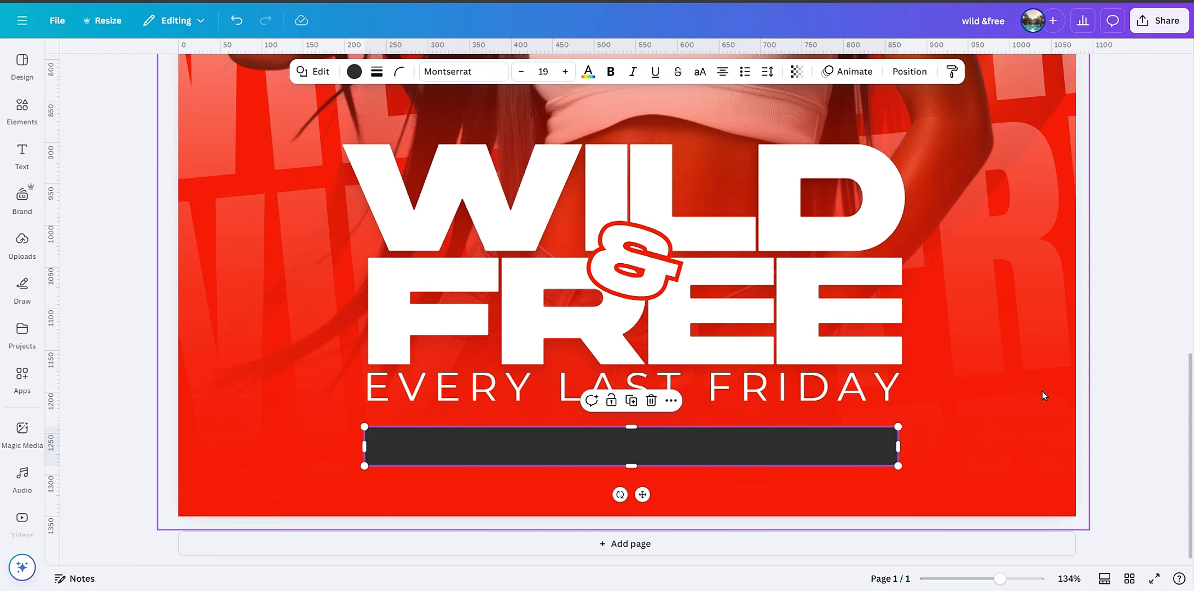
left_click(1085, 376)
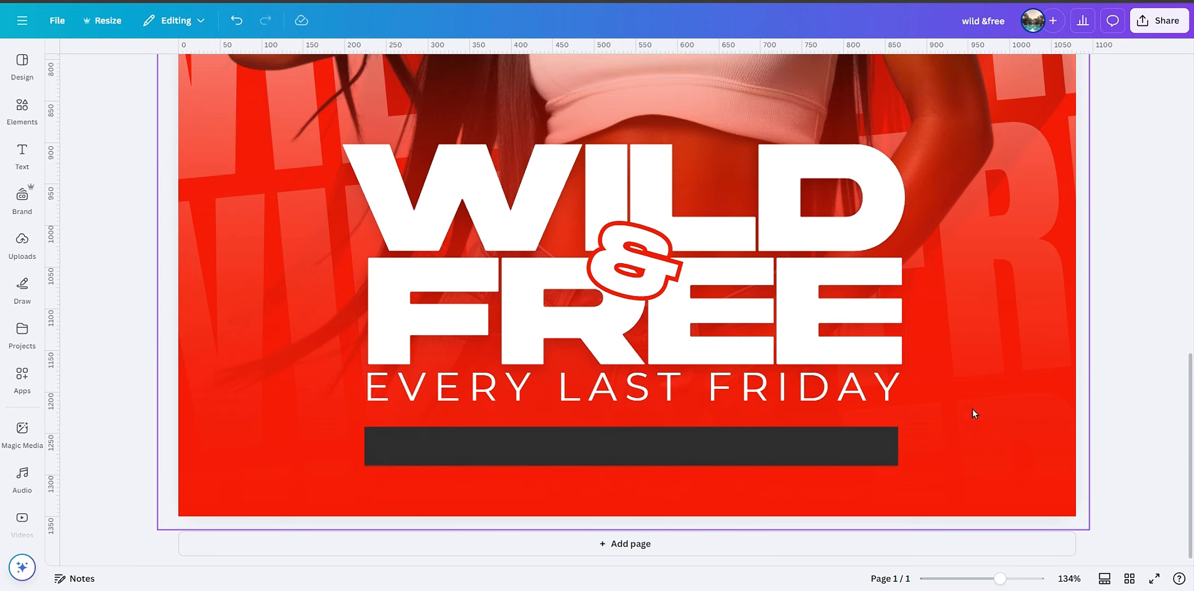
Step: Change the bar's fill colour to solid black #000000
left_click(806, 453)
left_click(354, 71)
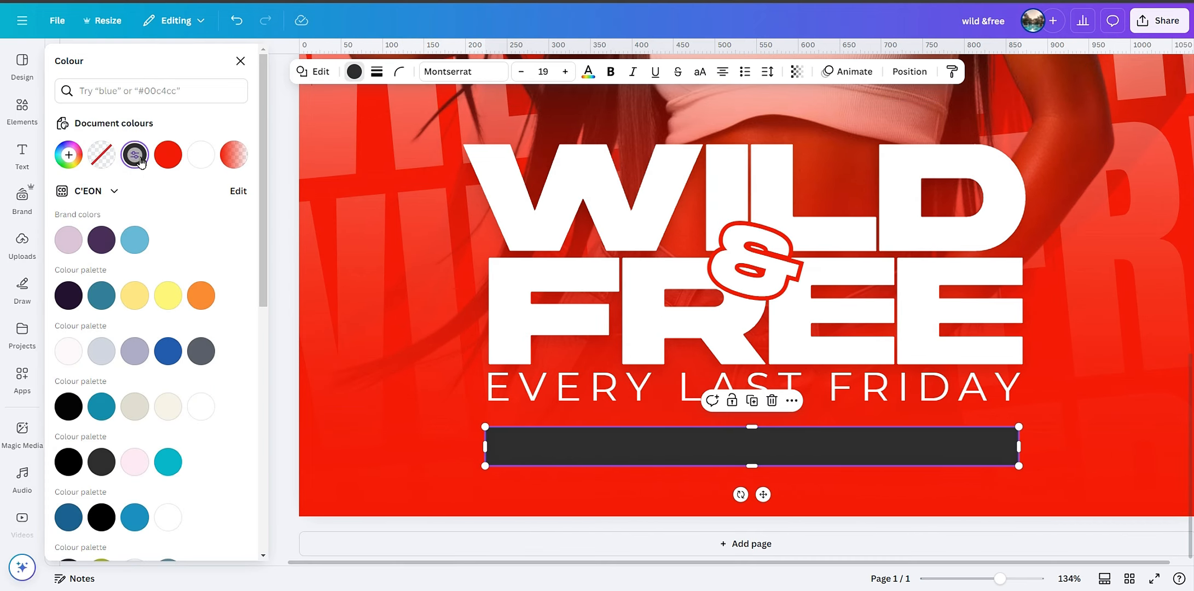
left_click(137, 163)
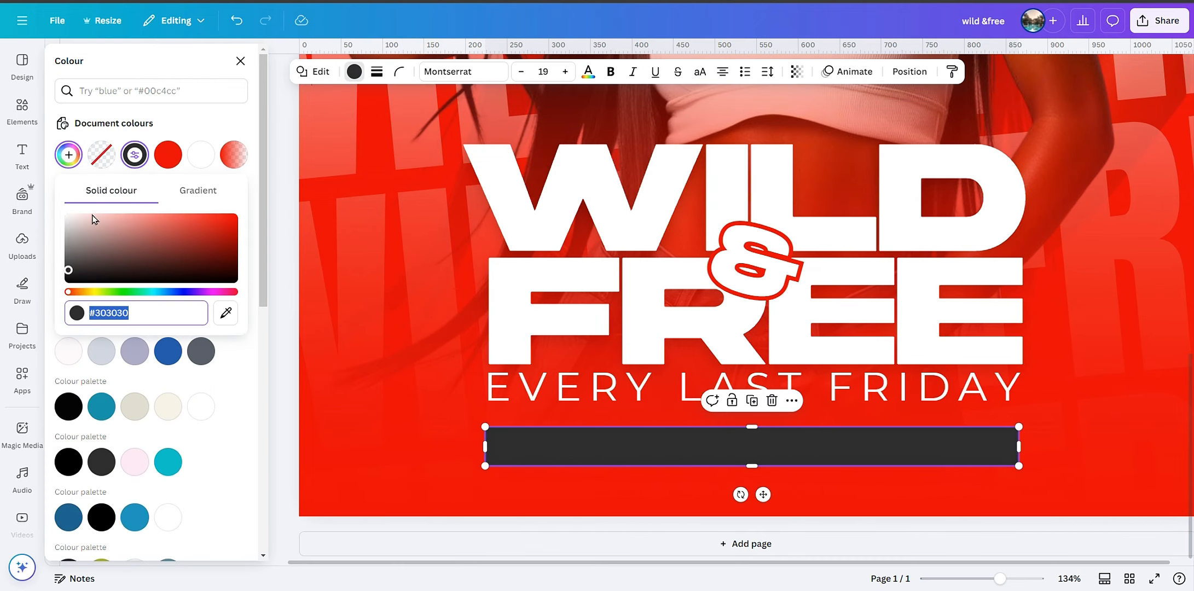
left_click_drag(69, 276, 67, 294)
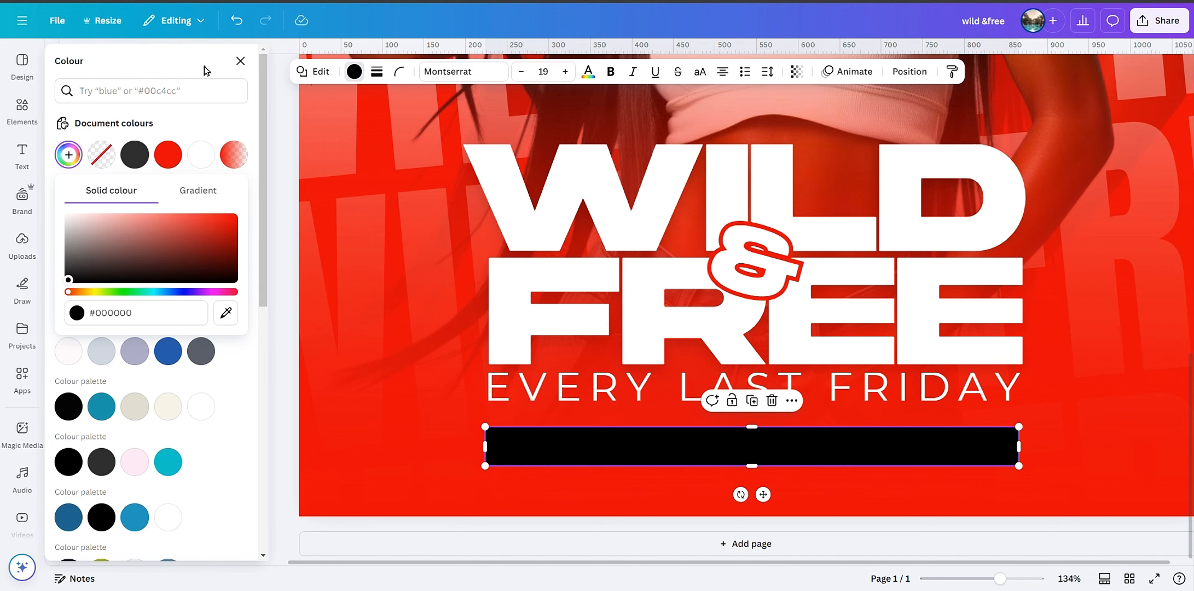
left_click(240, 60)
left_click(1123, 386)
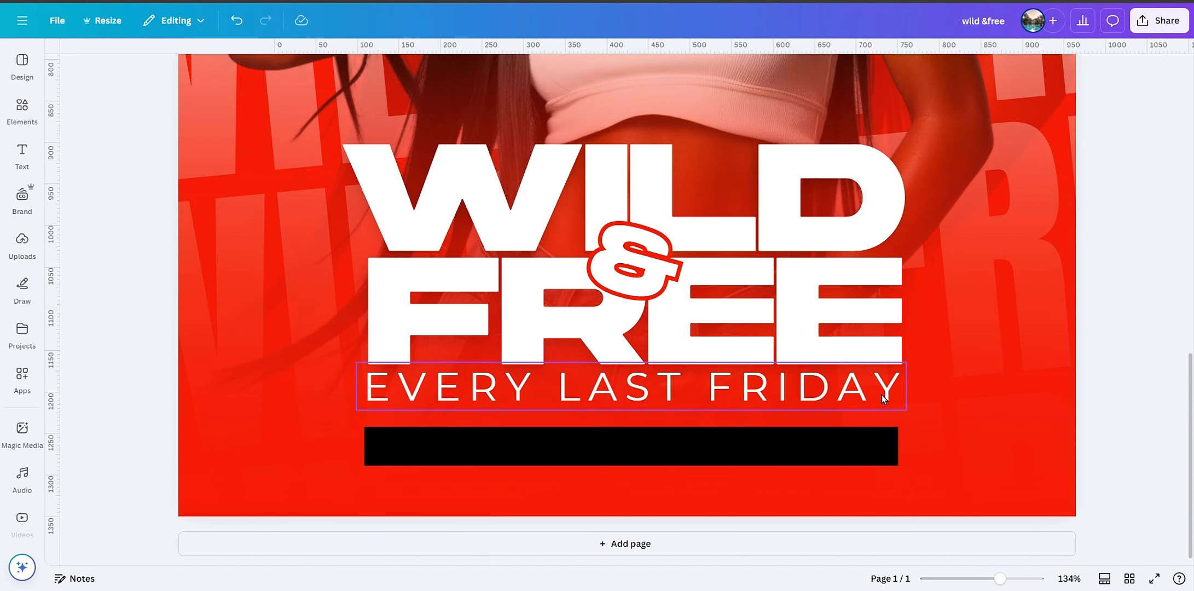
Step: Nudge the "EVERY LAST FRIDAY" text slightly down, away from "FREE"
left_click(845, 387)
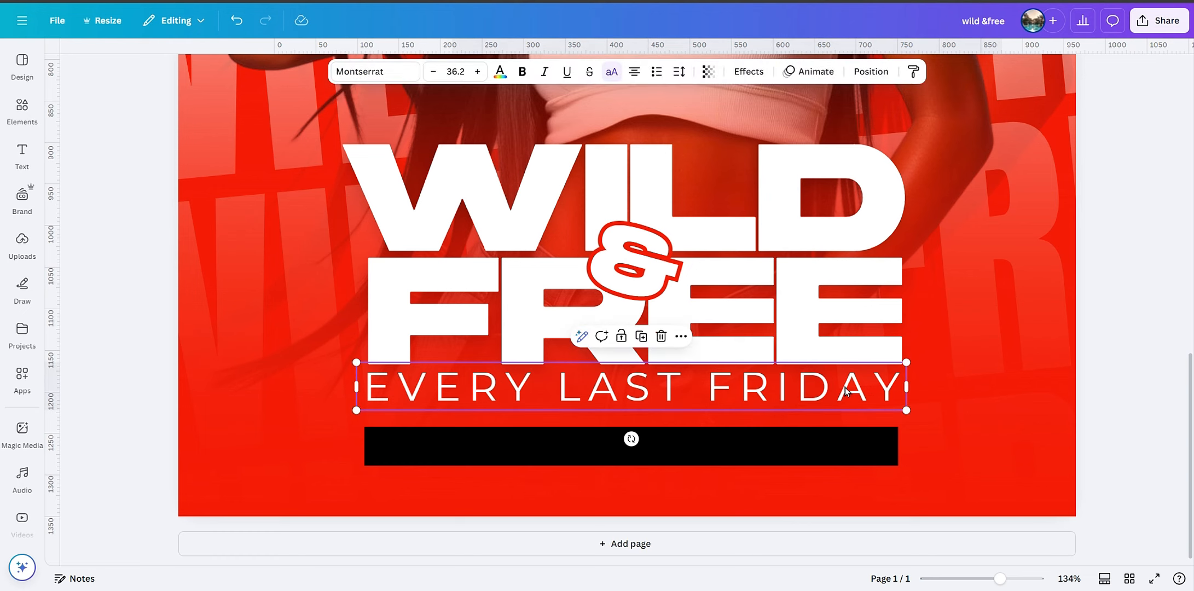
left_click(845, 387)
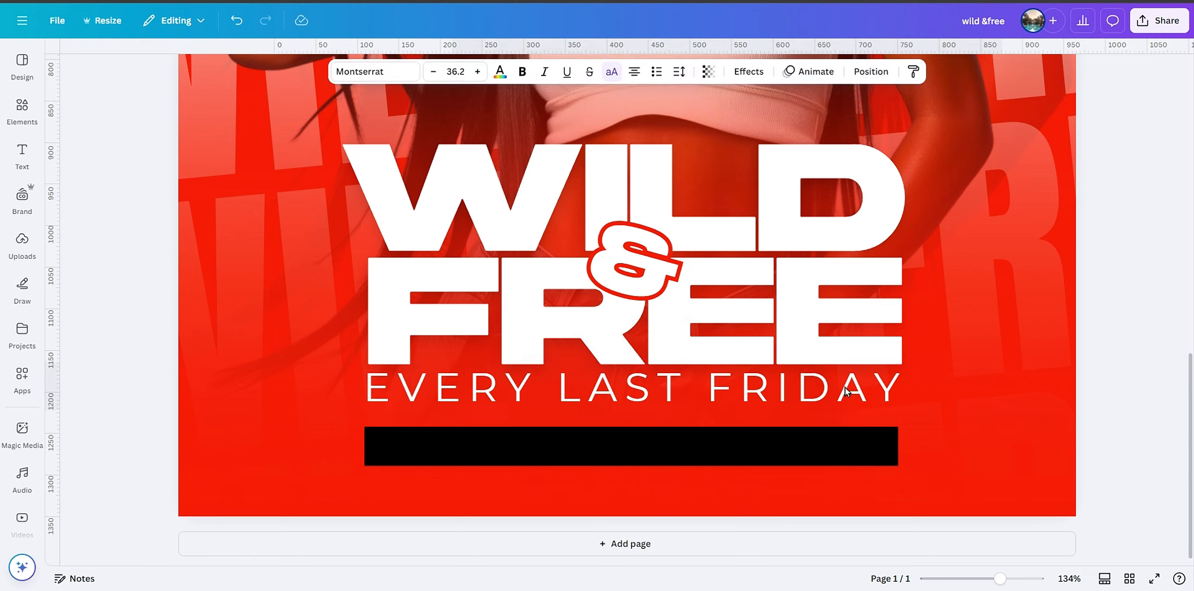
left_click(1096, 462)
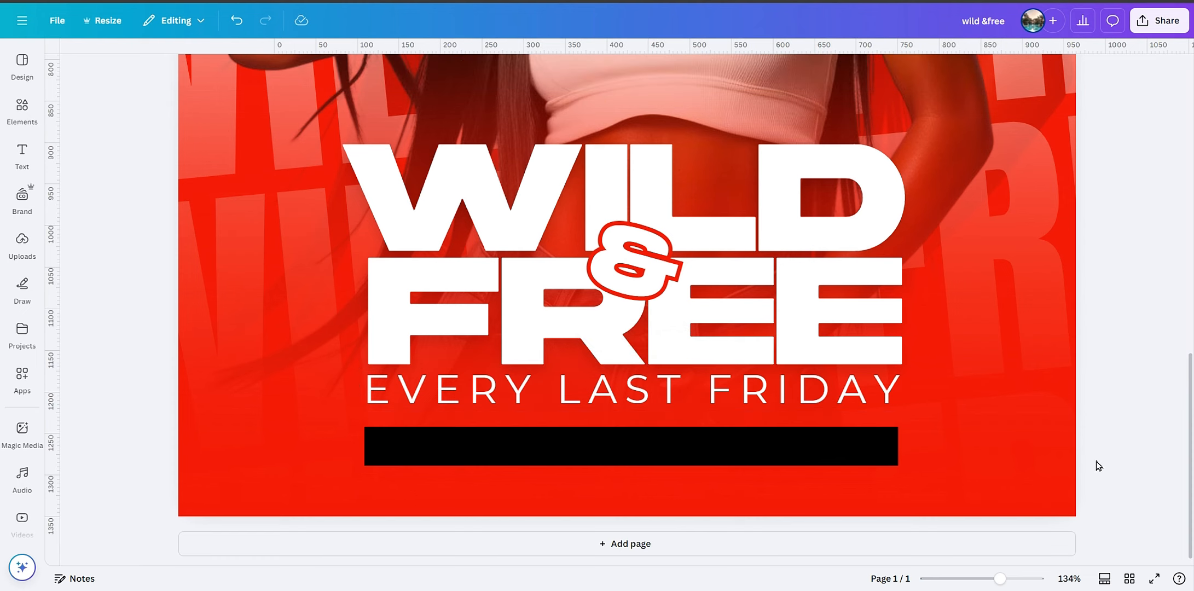
Step: Widen the black bar to about 652 px and centre it horizontally on the page
left_click(838, 350)
left_click(819, 455)
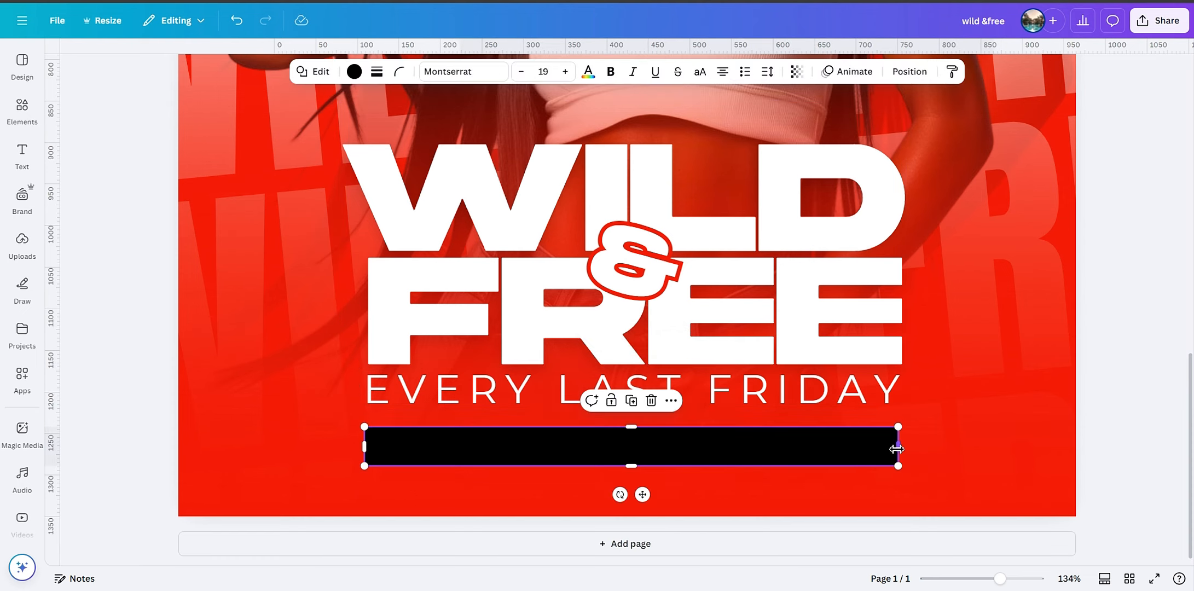
left_click_drag(898, 449, 906, 449)
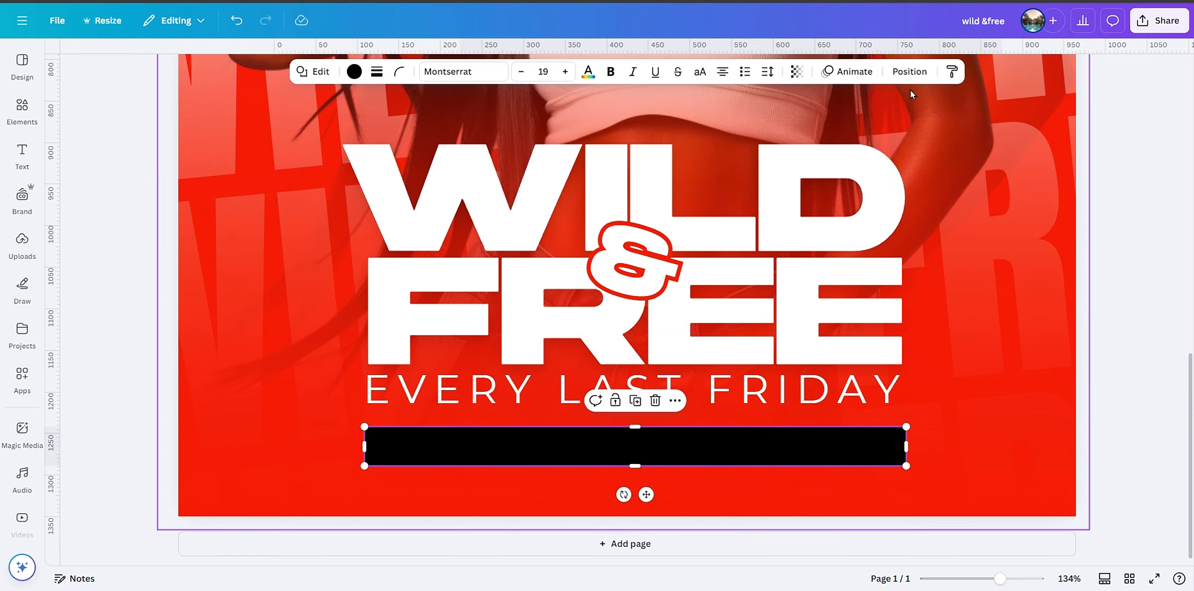
left_click(908, 73)
left_click(253, 245)
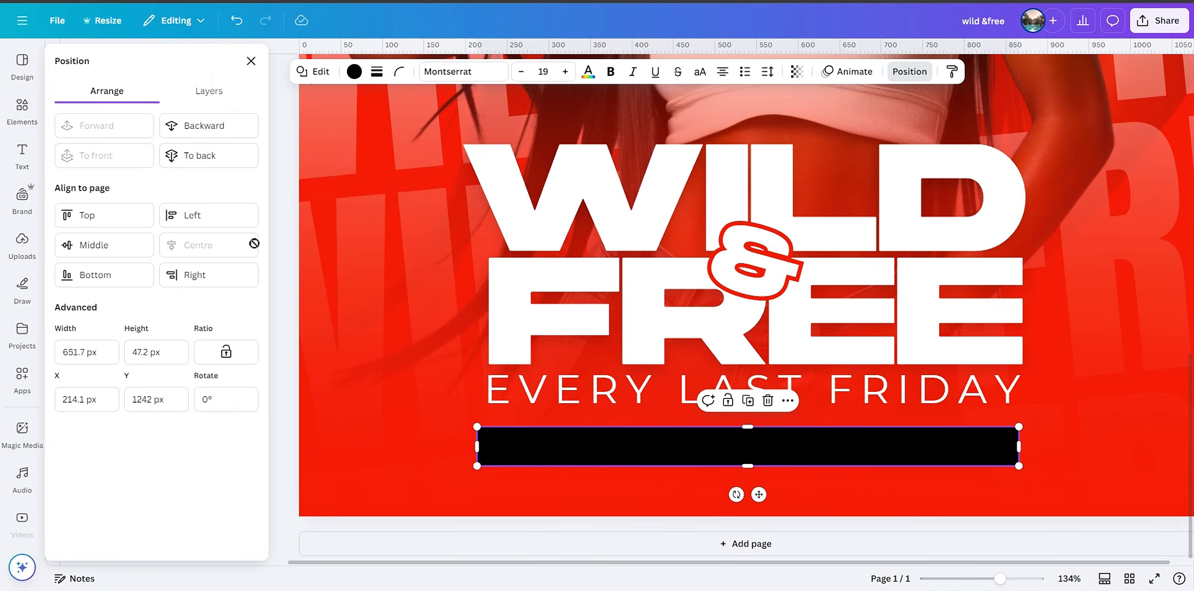
left_click(250, 61)
left_click(1119, 380)
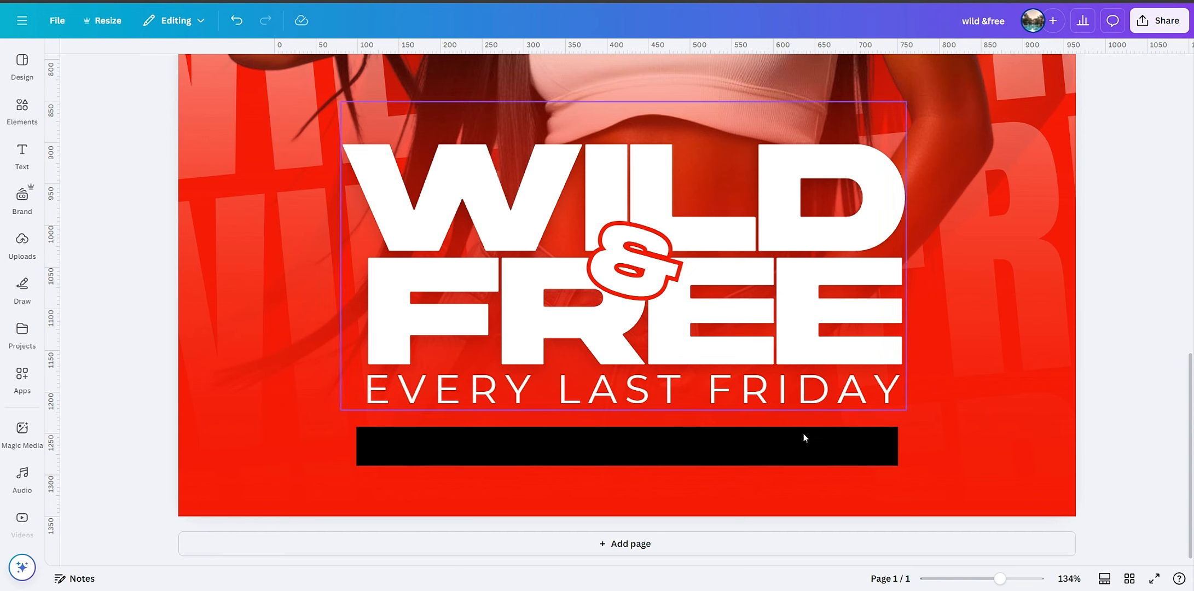
Step: Centre the "EVERY LAST FRIDAY" text and the grouped "WILD & FREE" title horizontally on the page
left_click(801, 448)
left_click(808, 399)
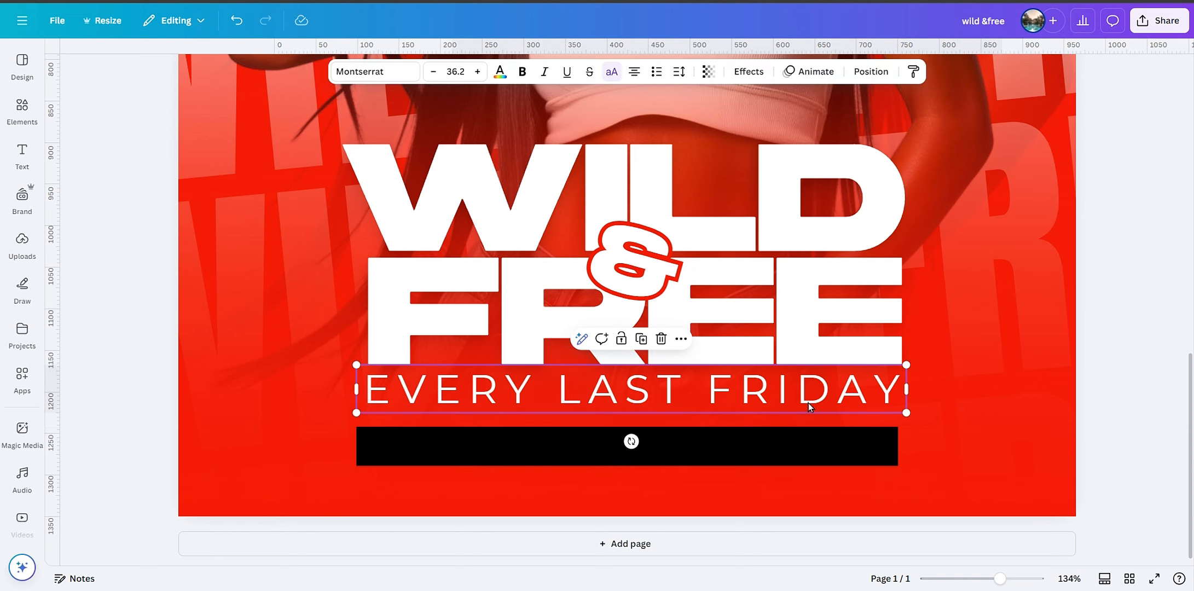
left_click(873, 71)
left_click(222, 248)
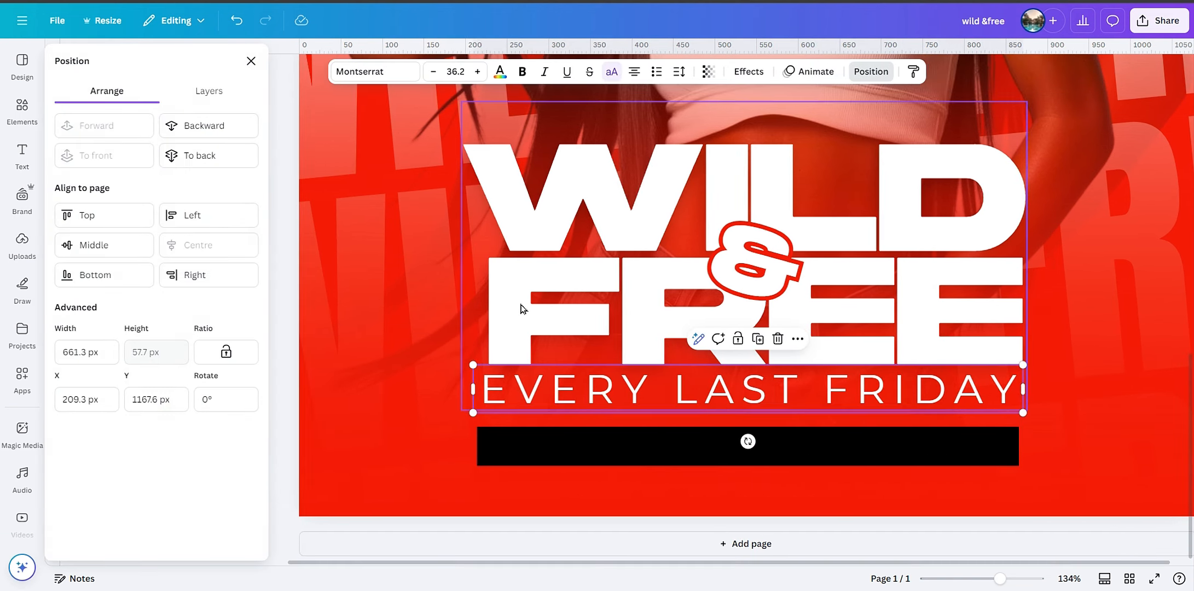
left_click(523, 308)
left_click(246, 249)
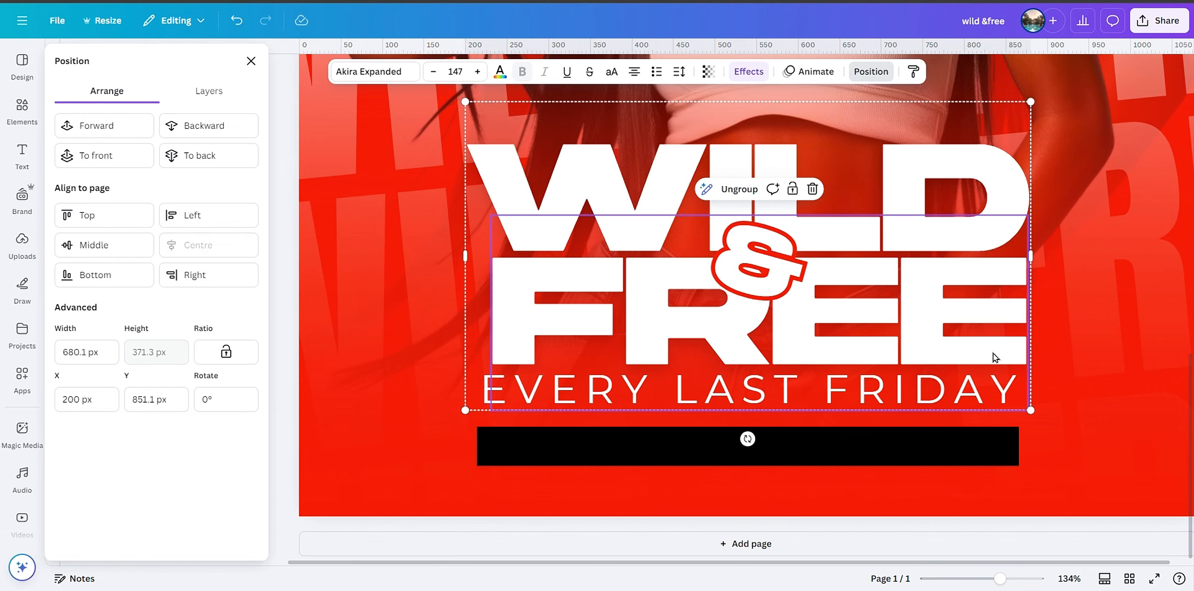
left_click(1050, 331)
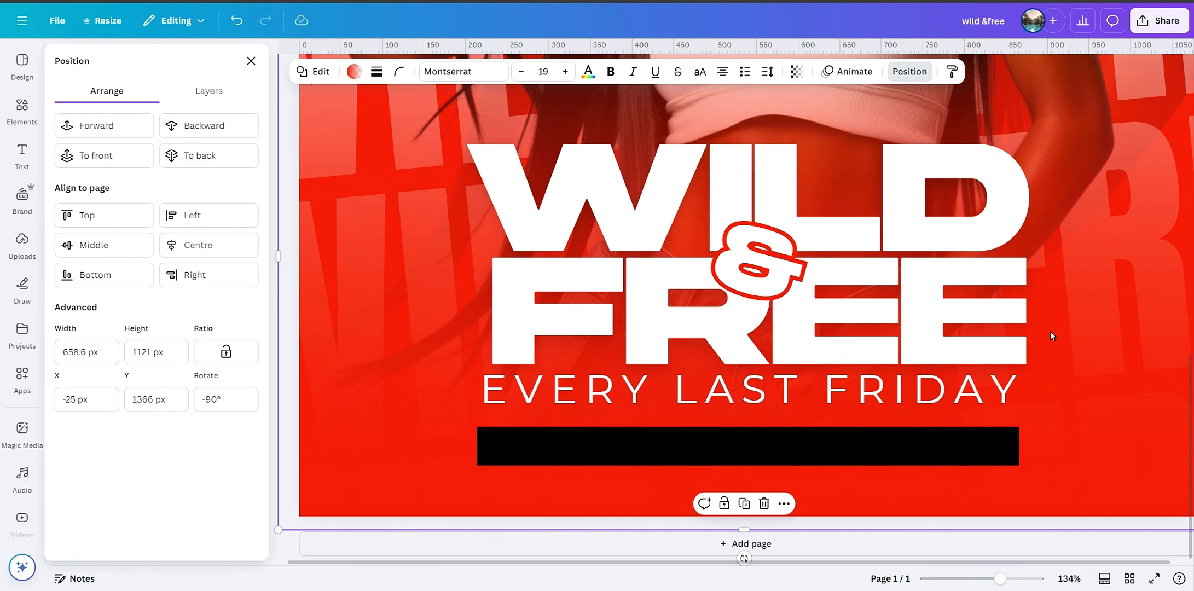
left_click(251, 61)
Step: Set the black bar's corner rounding to 3
left_click(683, 446)
left_click(760, 453)
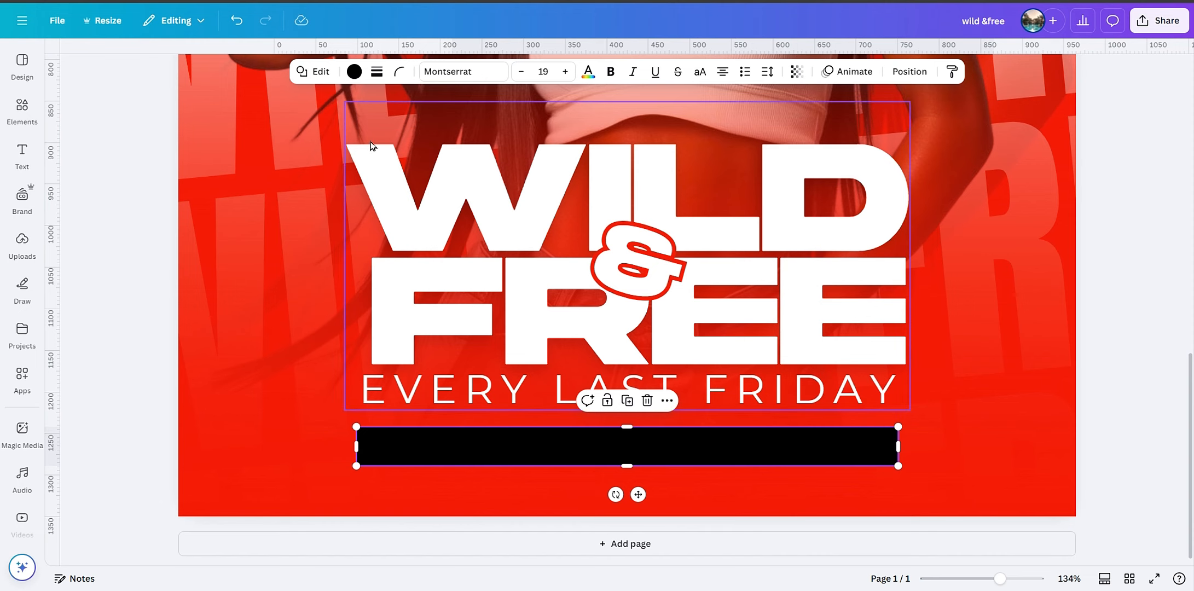
left_click(492, 491)
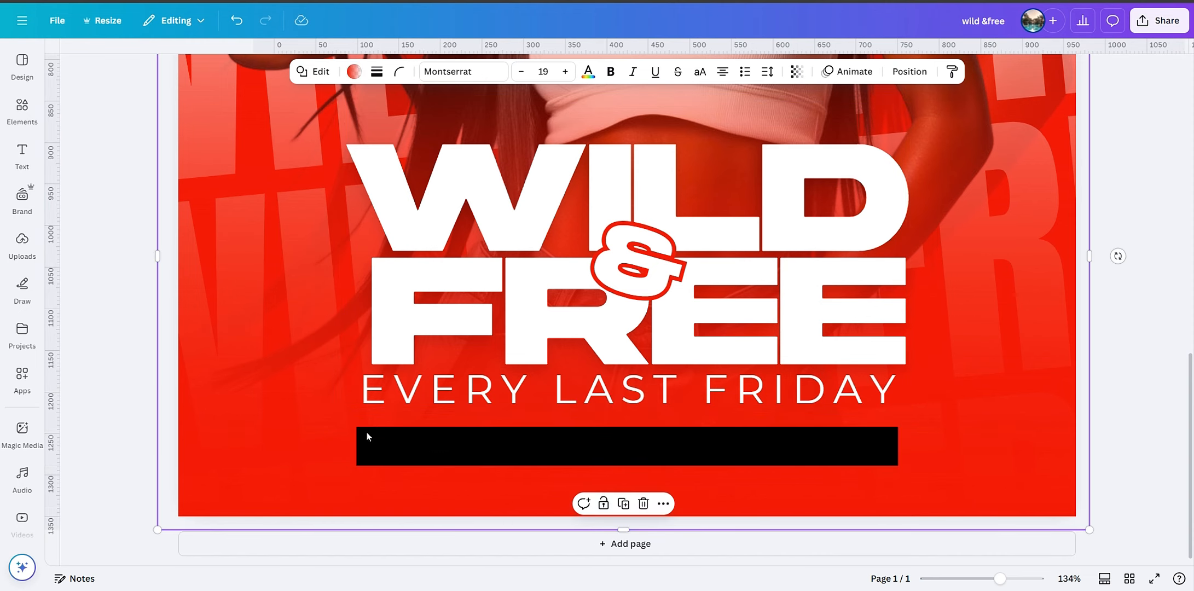
left_click(523, 446)
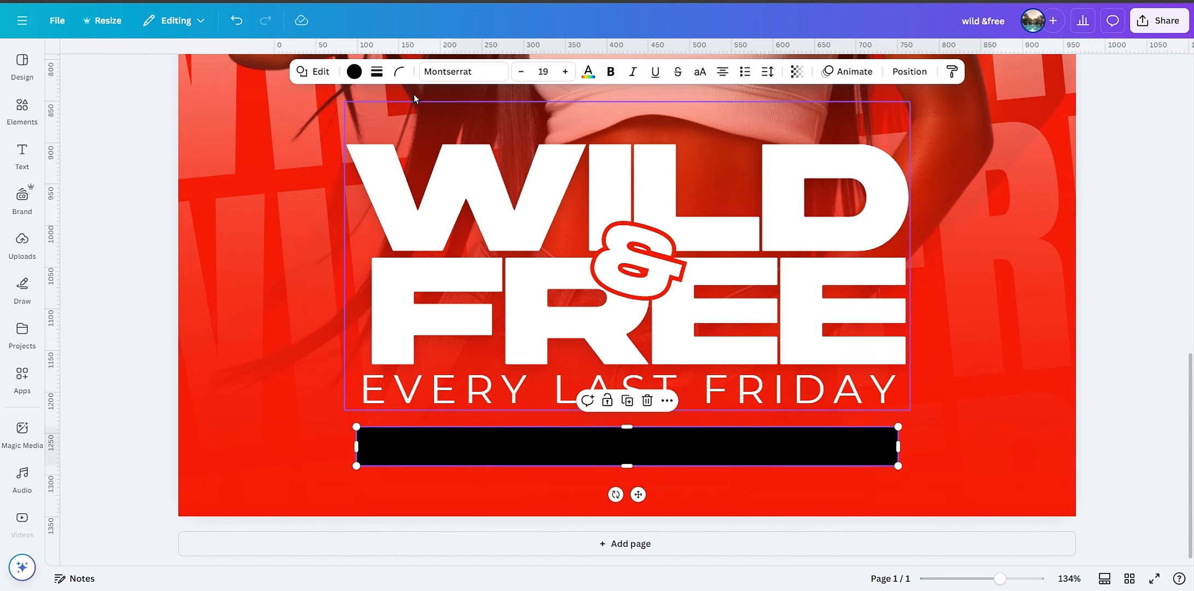
left_click(408, 81)
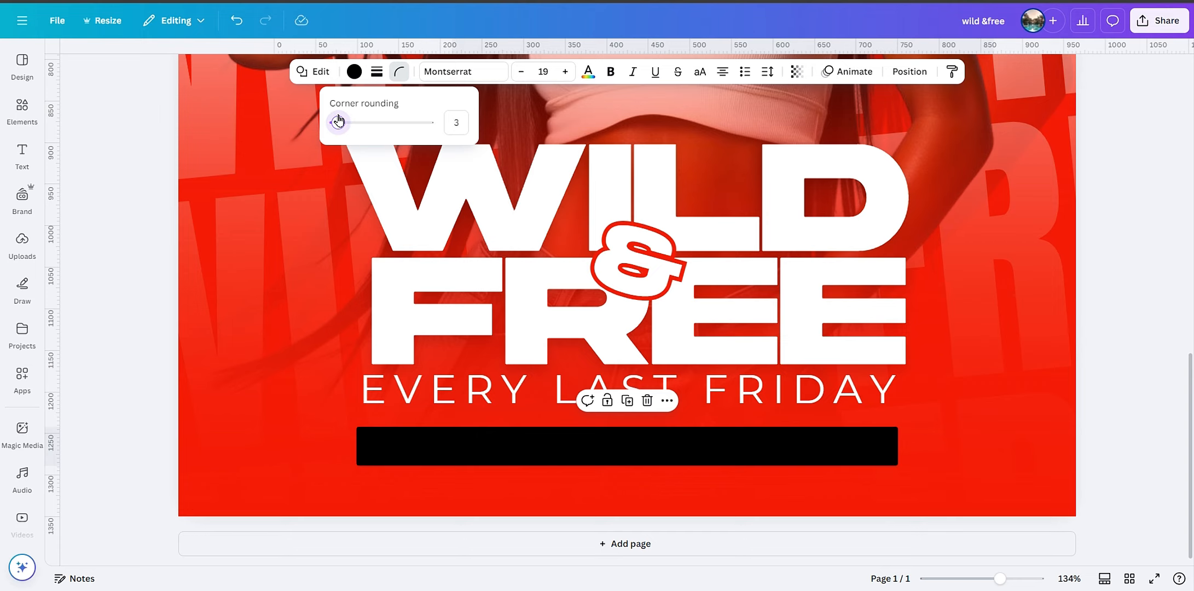
left_click(1081, 336)
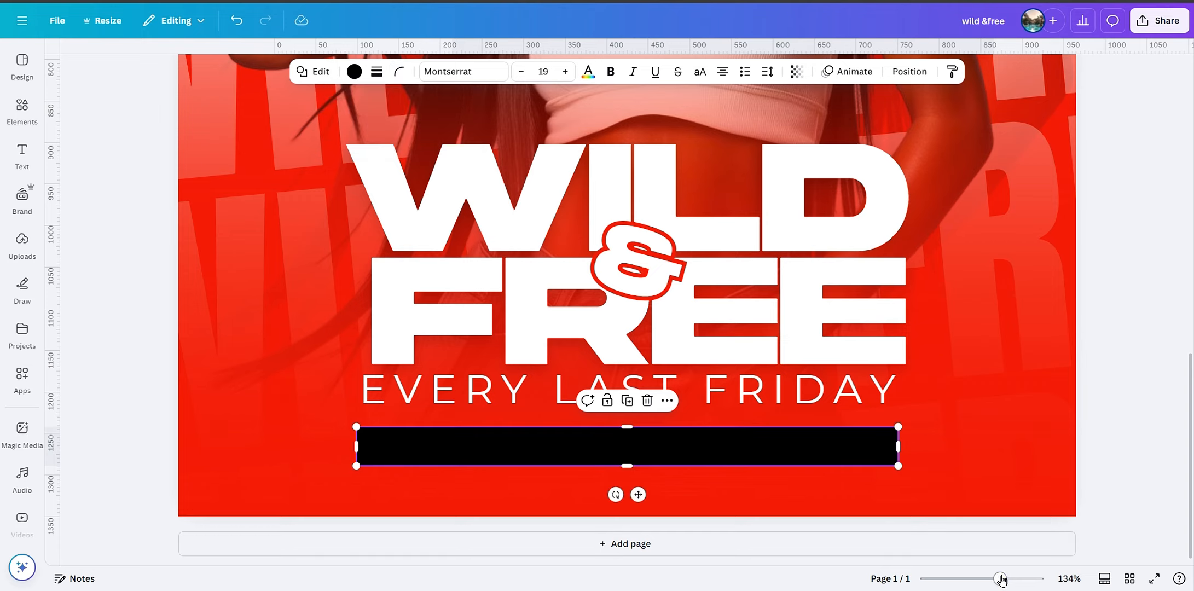
Step: Duplicate the "EVERY LAST FRIDAY" text and place the copy over the black bar
left_click_drag(1001, 579, 985, 579)
left_click(986, 425)
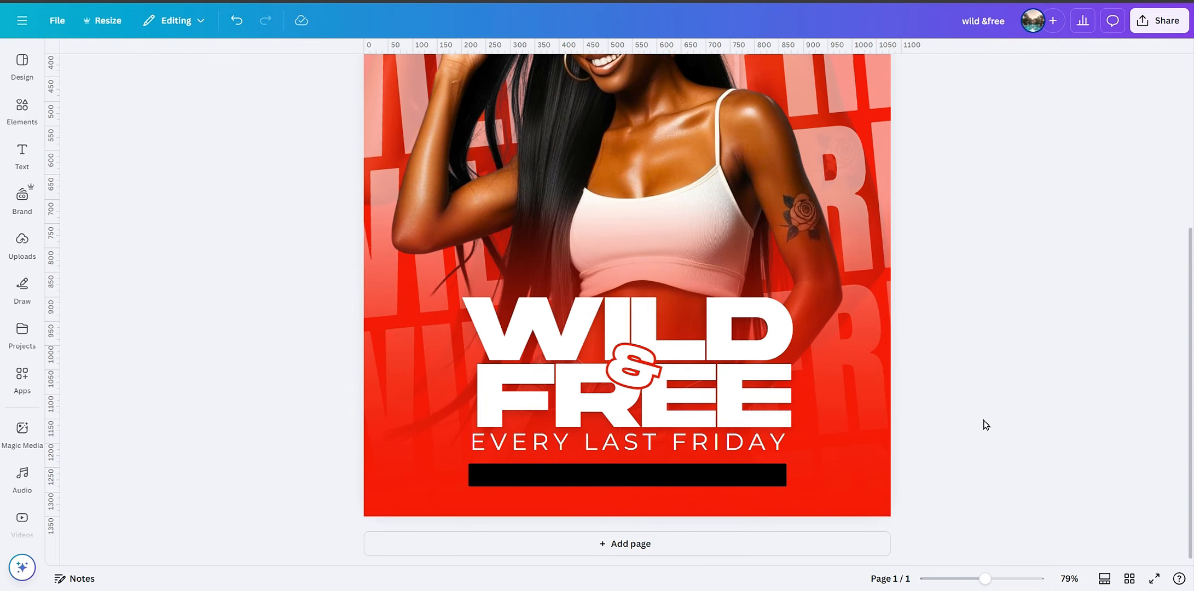
left_click(664, 433)
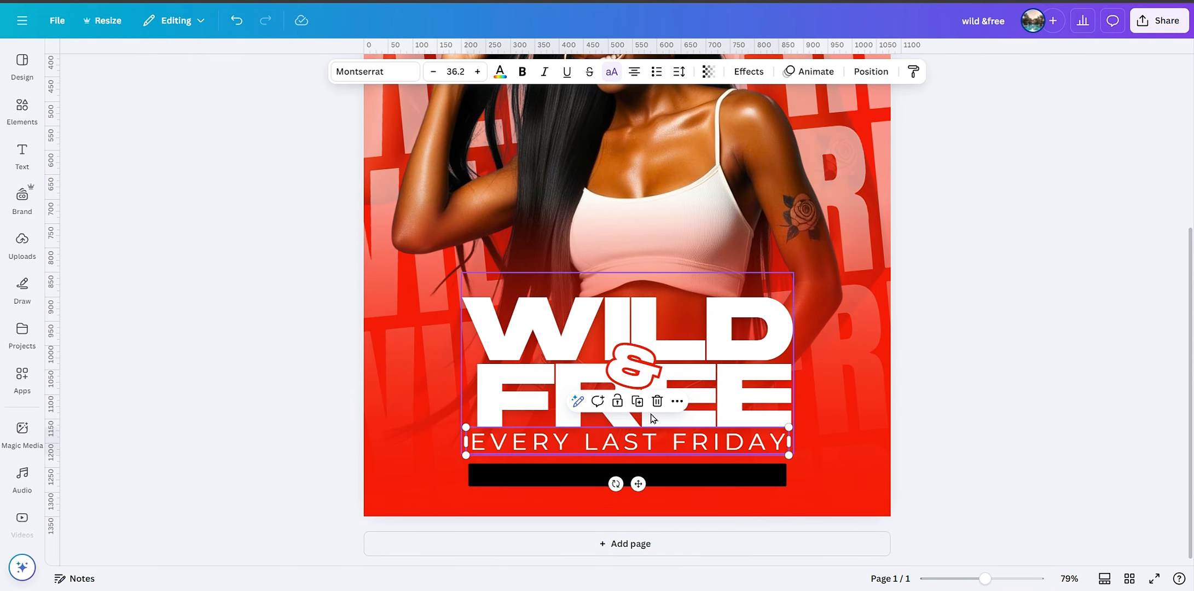
left_click(638, 401)
Step: Replace the wording of the copied text over the black bar with the venue's address in capitals
double_click(650, 469)
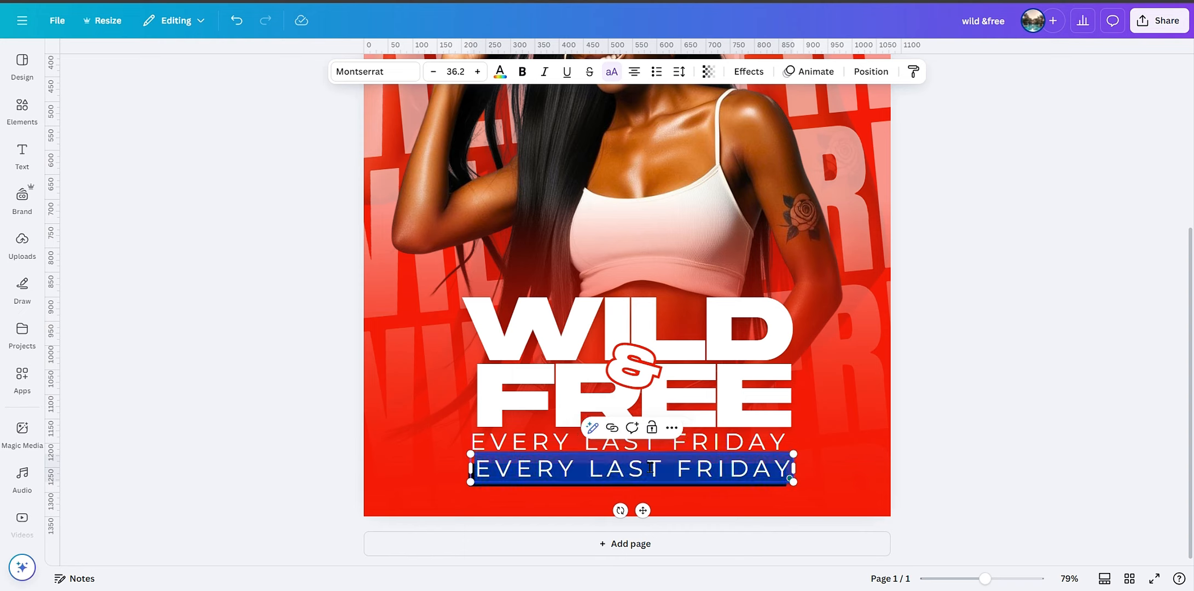
type("MOO")
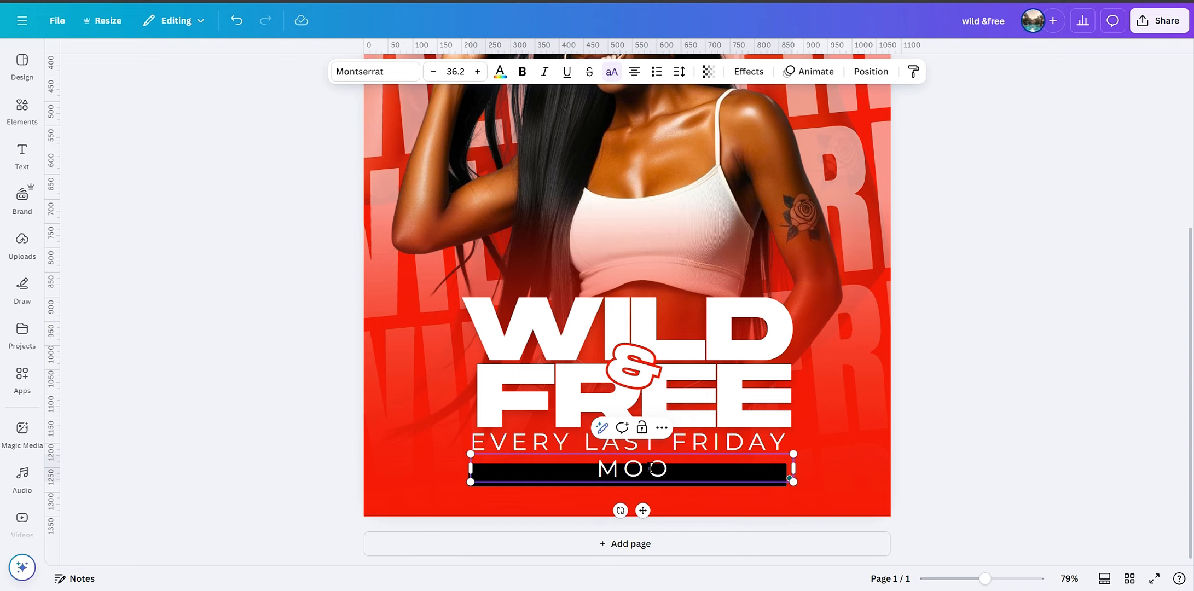
type("DY PLAZA")
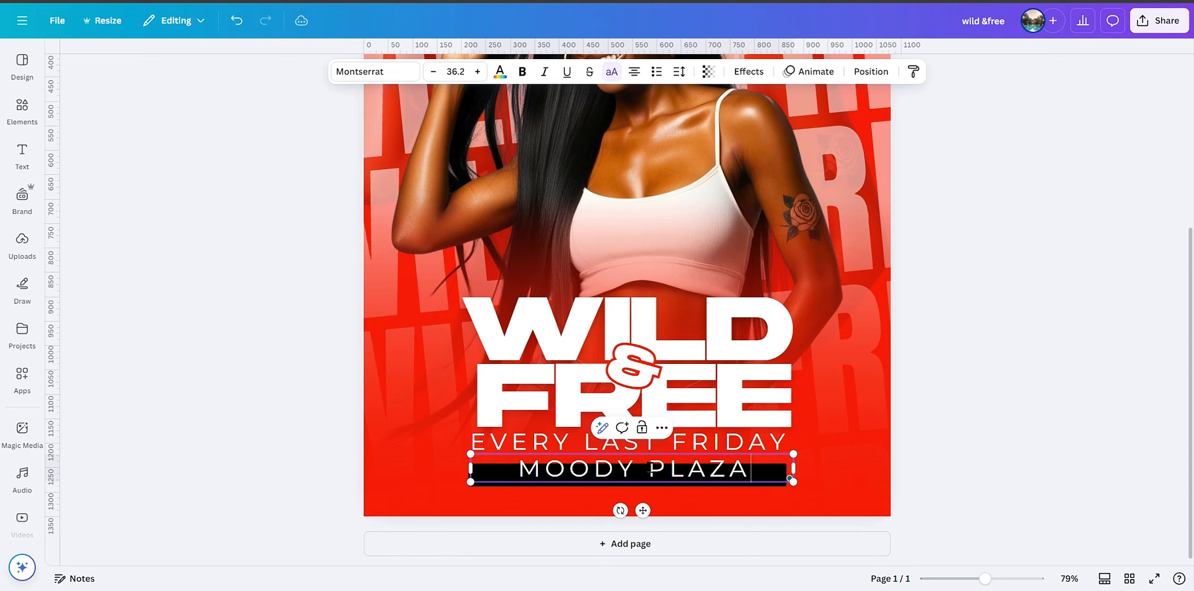
type(", MAIN S")
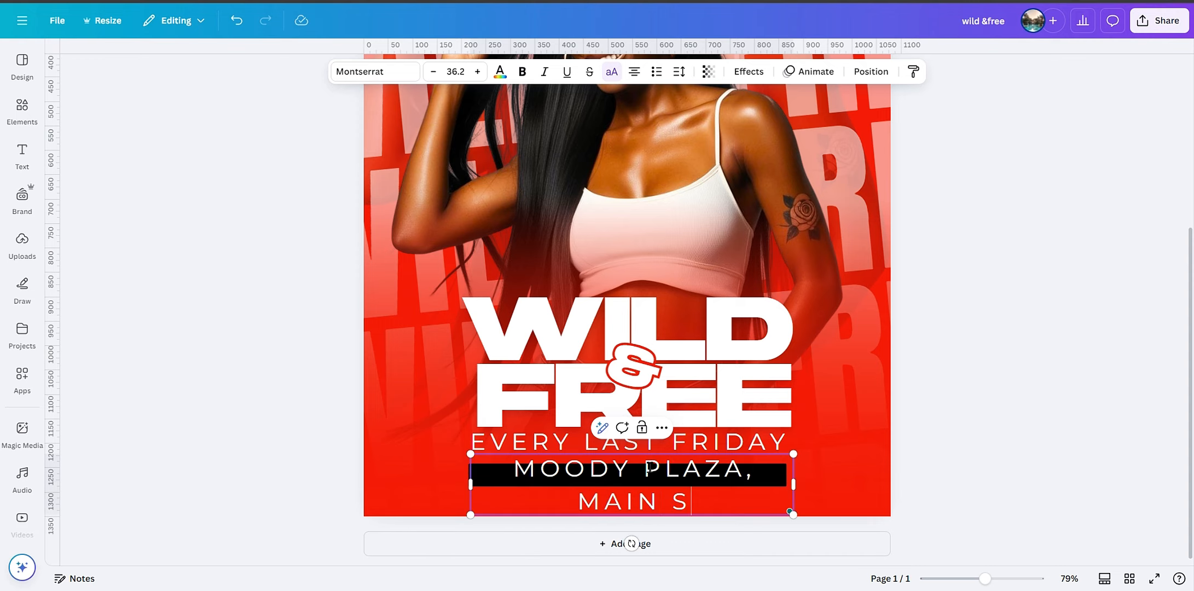
type("T.")
key("BackSpace")
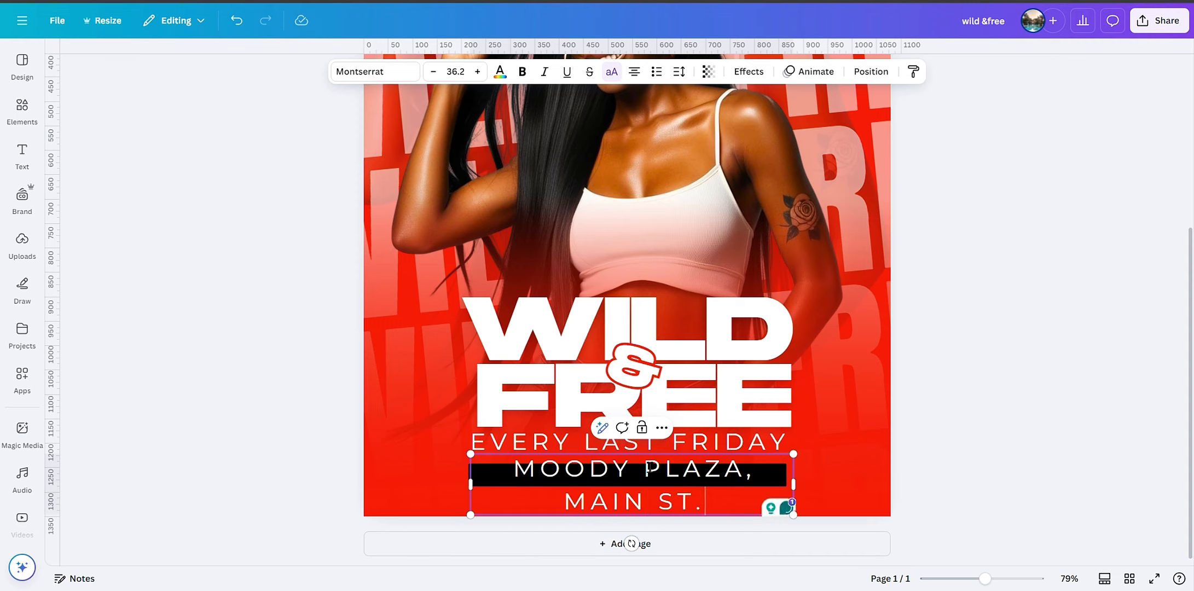
type(",")
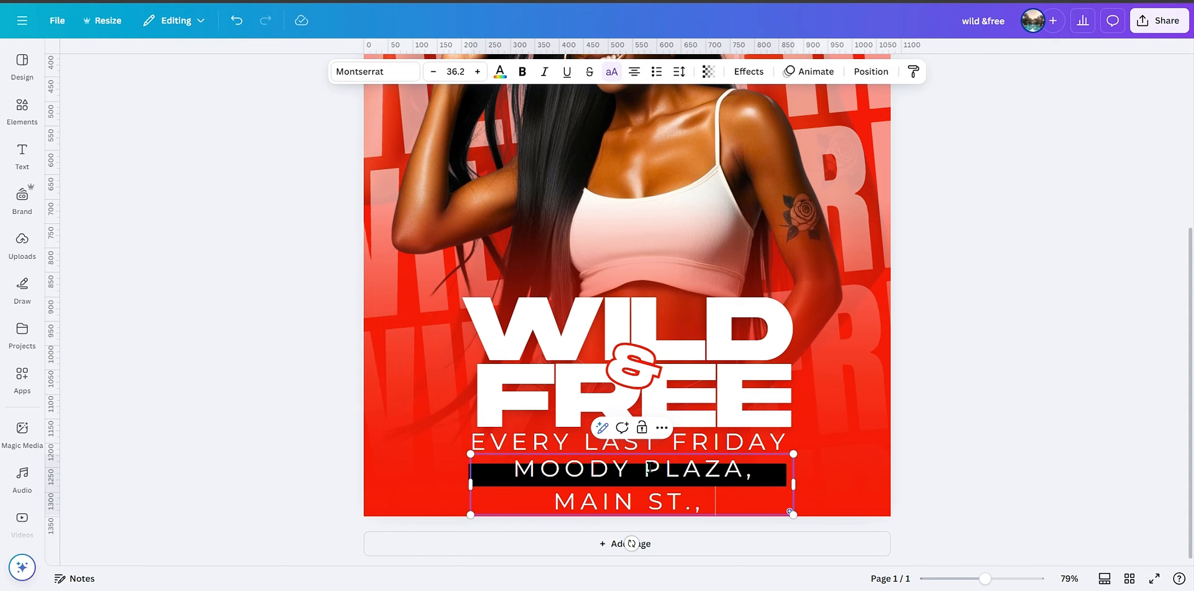
type(" PARTYLAND")
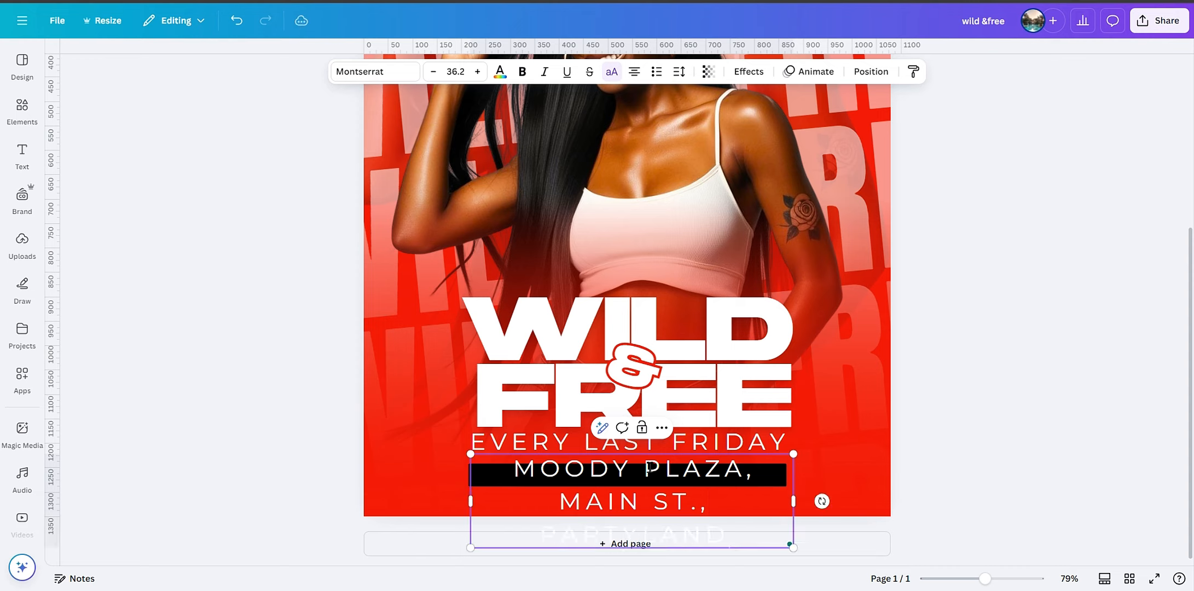
Step: Shrink the venue address text to size 20.2 and fit it on a single line
left_click_drag(800, 498, 817, 472)
left_click(976, 455)
left_click(841, 465)
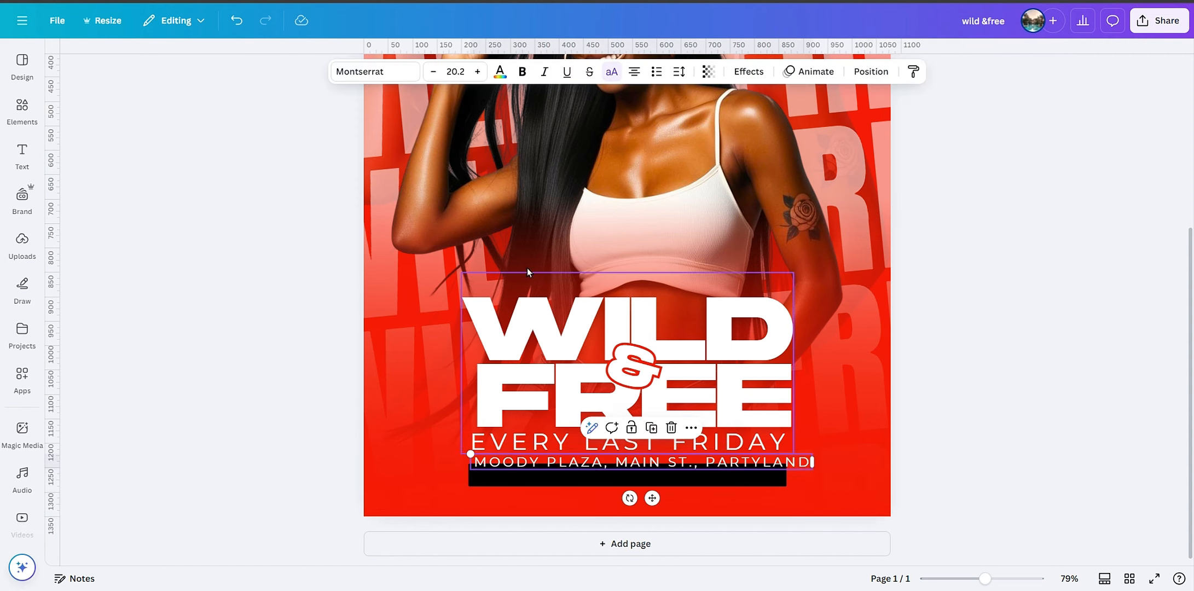
Step: Set the venue address text to Montserrat SemiBold
left_click(372, 77)
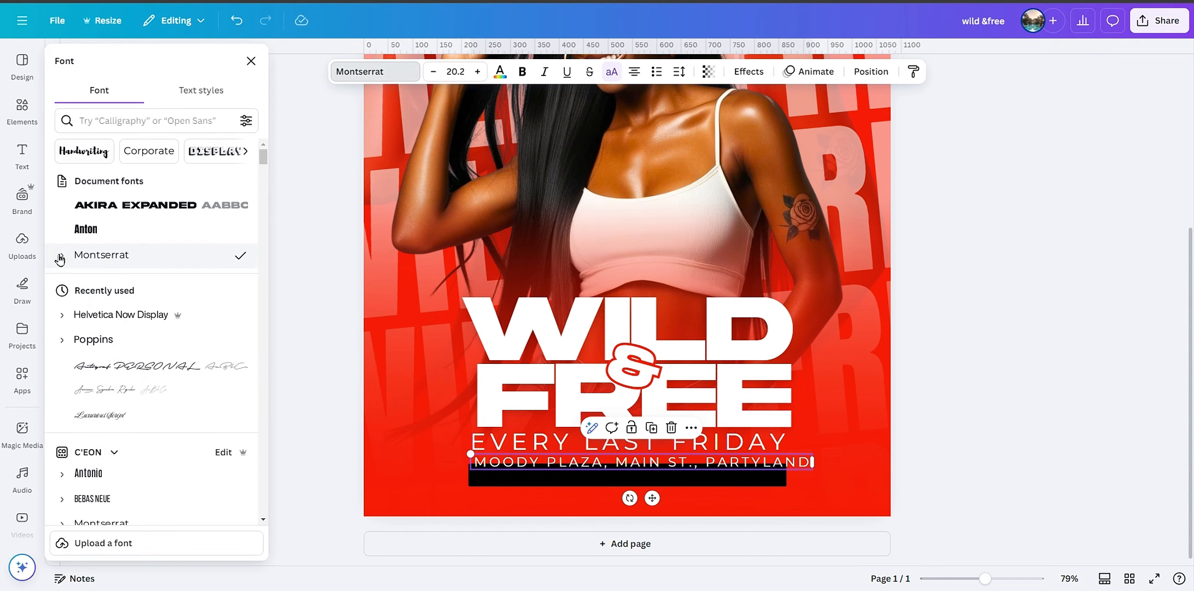
left_click(145, 260)
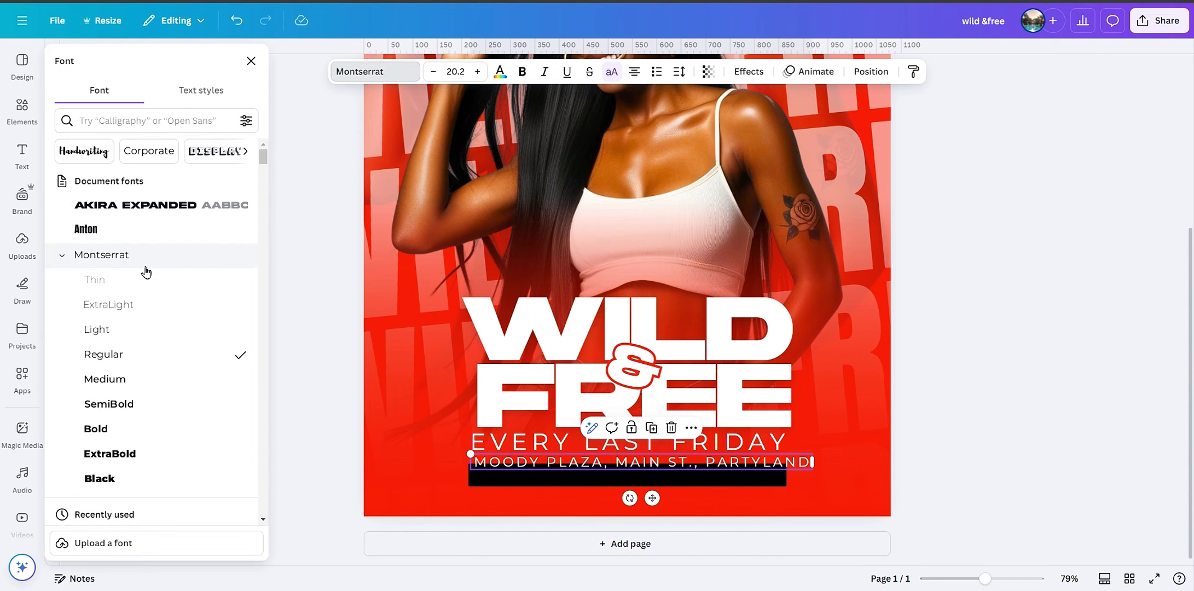
left_click(172, 413)
left_click(977, 453)
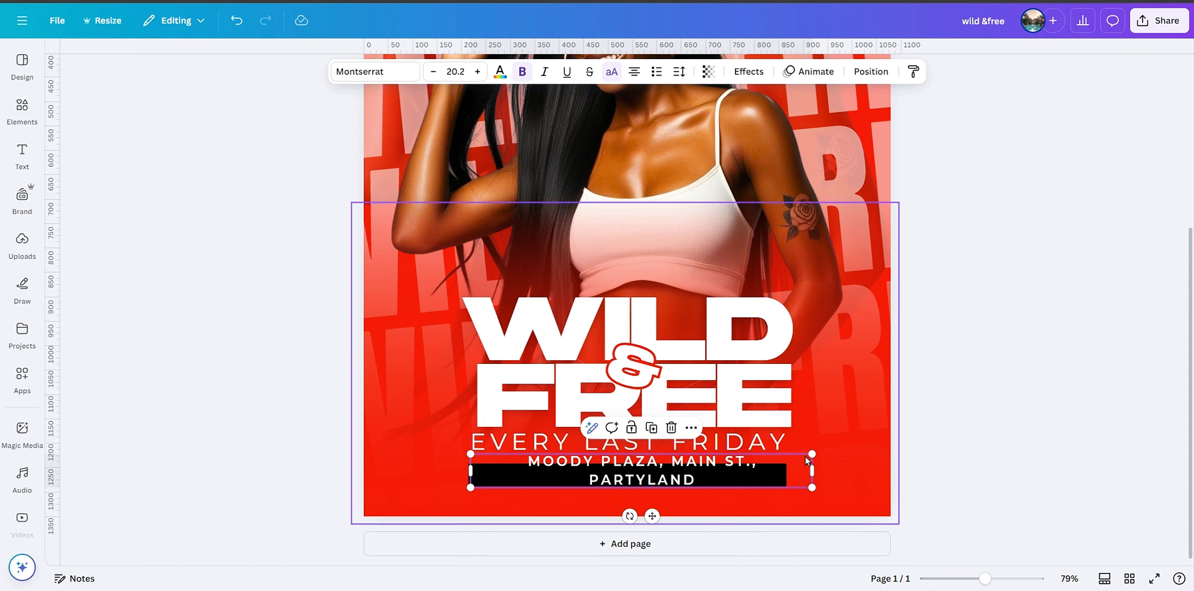
left_click(1024, 456)
Step: Fit the address text on one line at size 18.6 and place it inside the black bar
left_click_drag(983, 581, 997, 580)
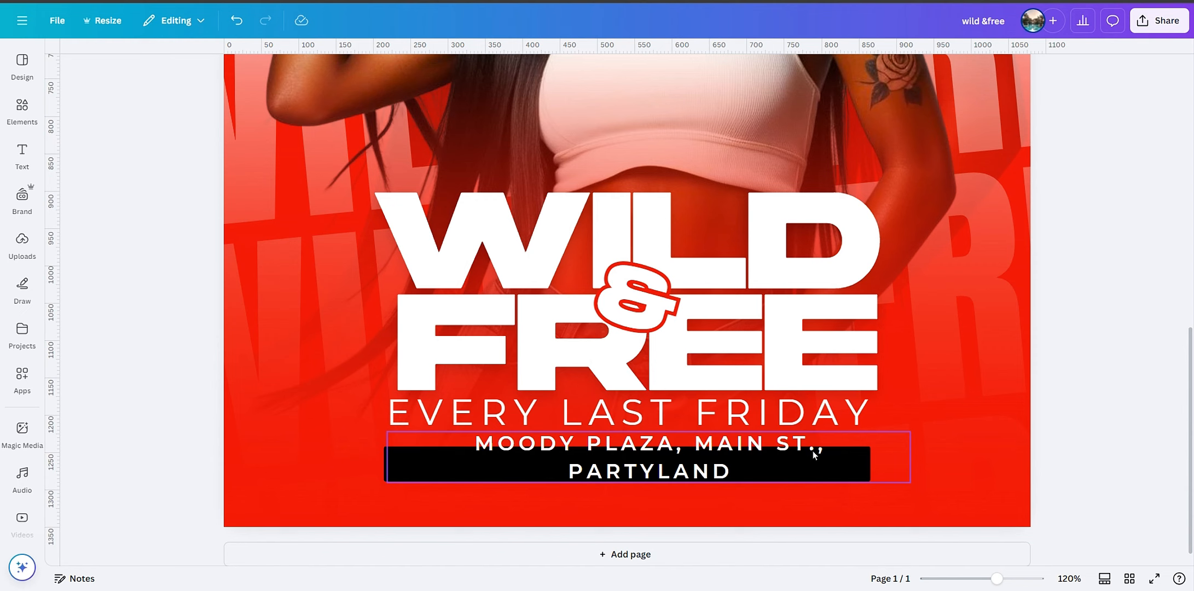
left_click(813, 454)
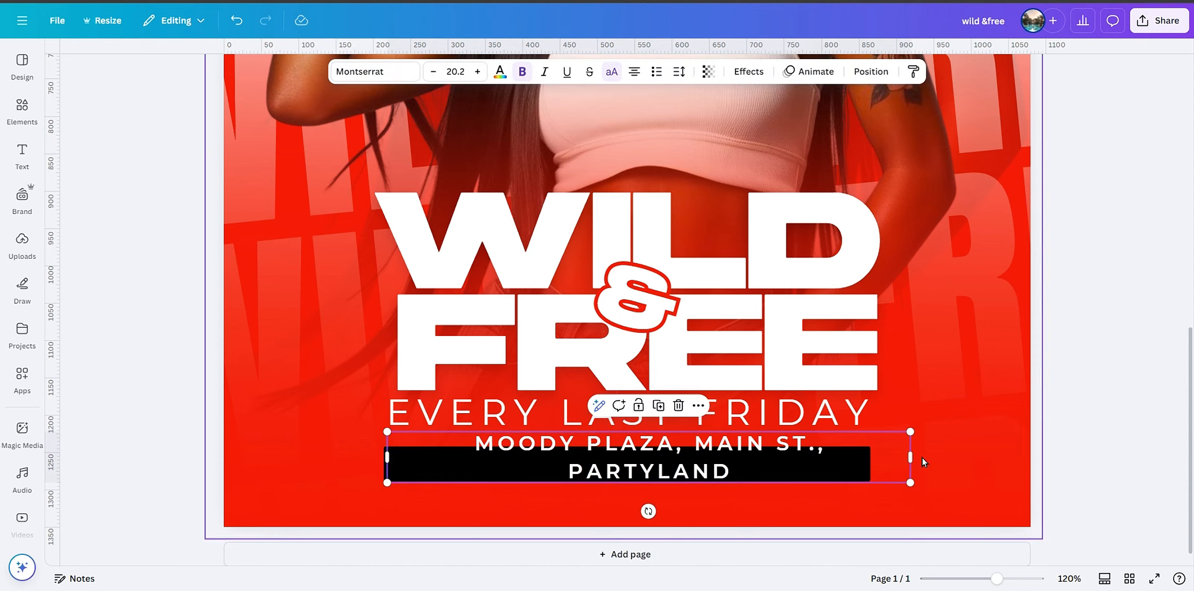
left_click_drag(911, 457, 934, 453)
left_click_drag(387, 433, 429, 435)
left_click_drag(685, 484, 635, 503)
Step: Set the address text's letter spacing to 83 and enlarge it to size 19.8, centred within the black bar
left_click(682, 72)
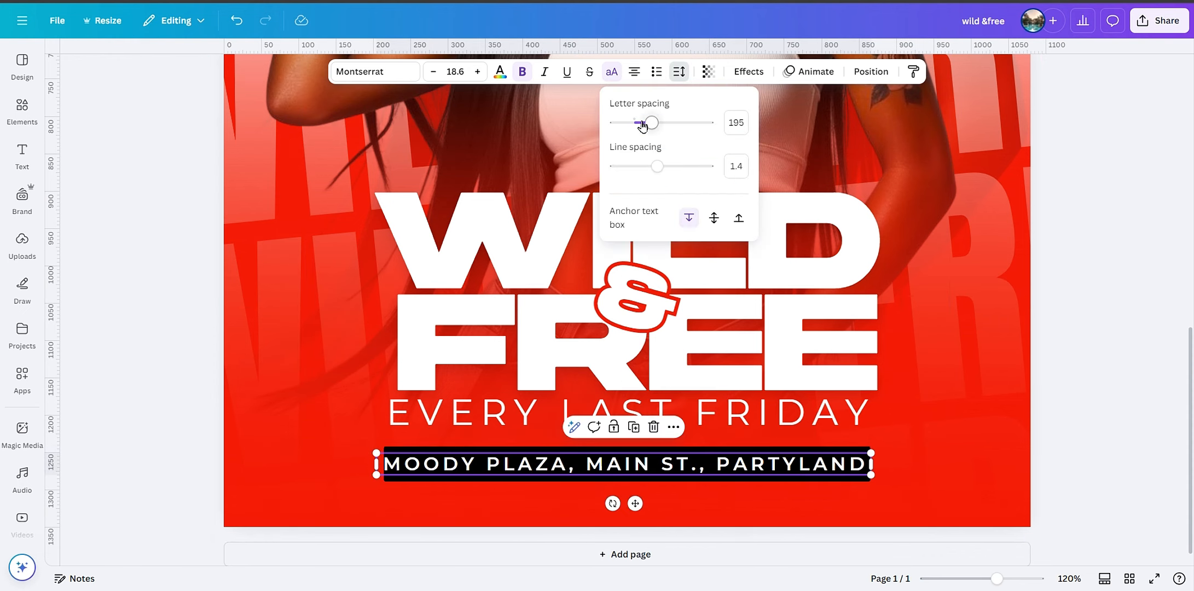
left_click_drag(656, 126, 642, 129)
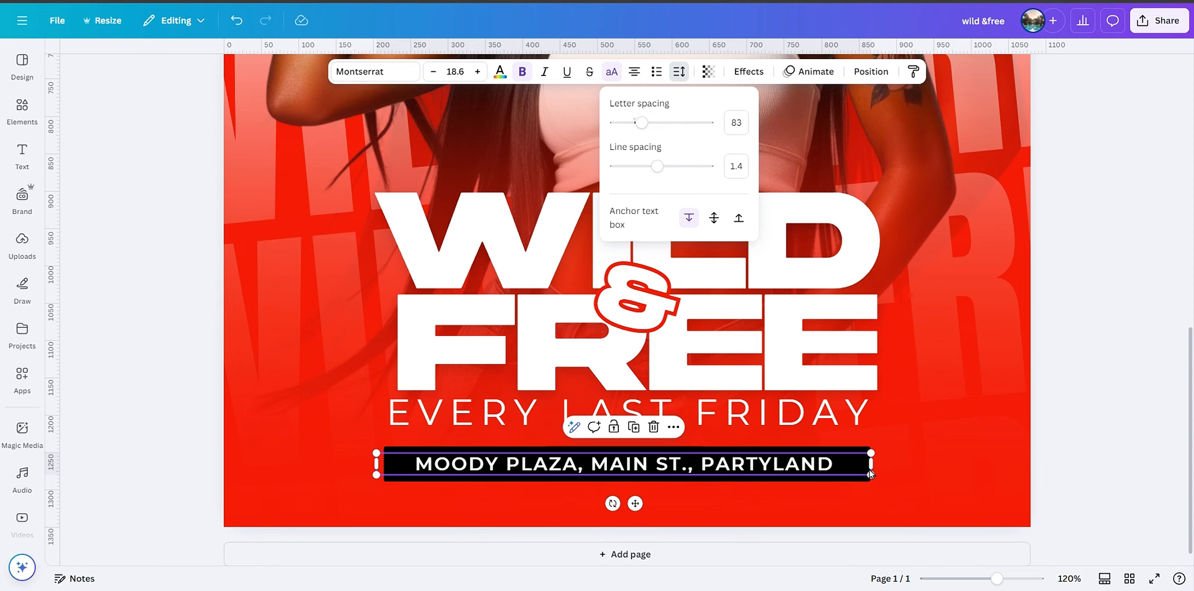
left_click_drag(875, 467, 833, 478)
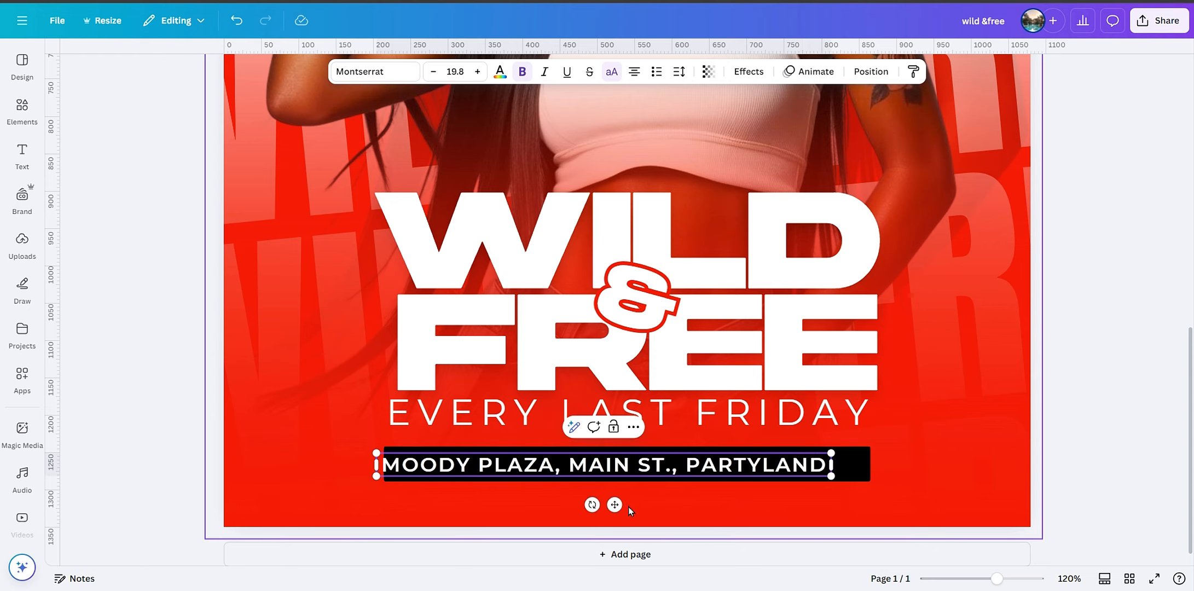
left_click_drag(616, 505, 633, 508)
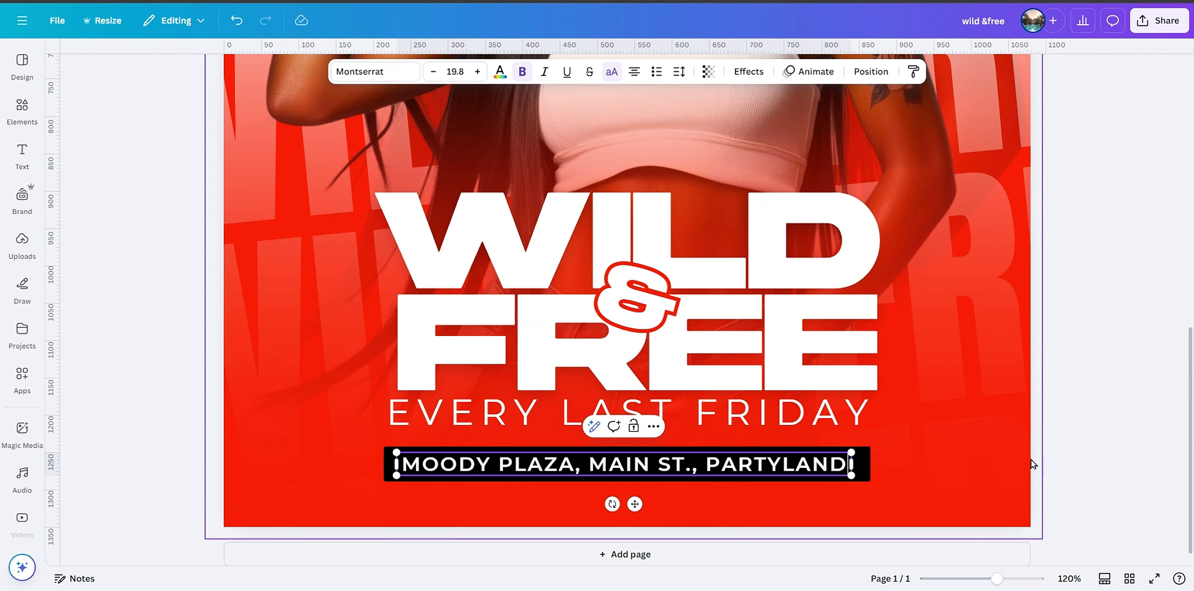
Step: Nudge the "EVERY LAST FRIDAY" text slightly right to line up with the right edge of "FREE"
left_click_drag(996, 578, 977, 578)
scroll(995, 467, "up", 3)
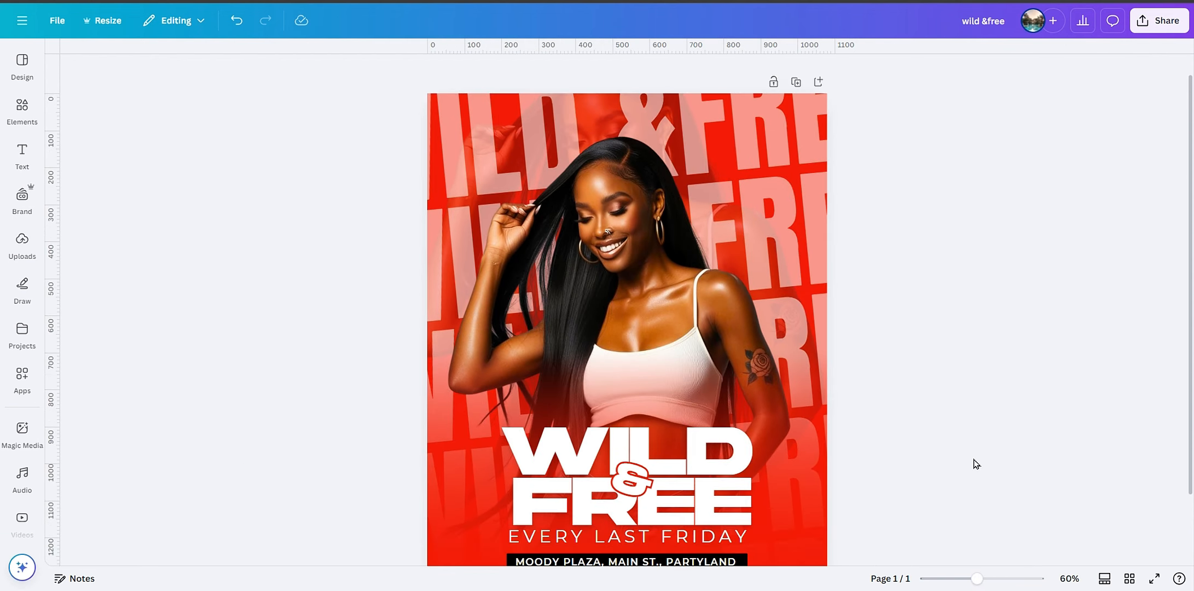
scroll(976, 462, "down", 1)
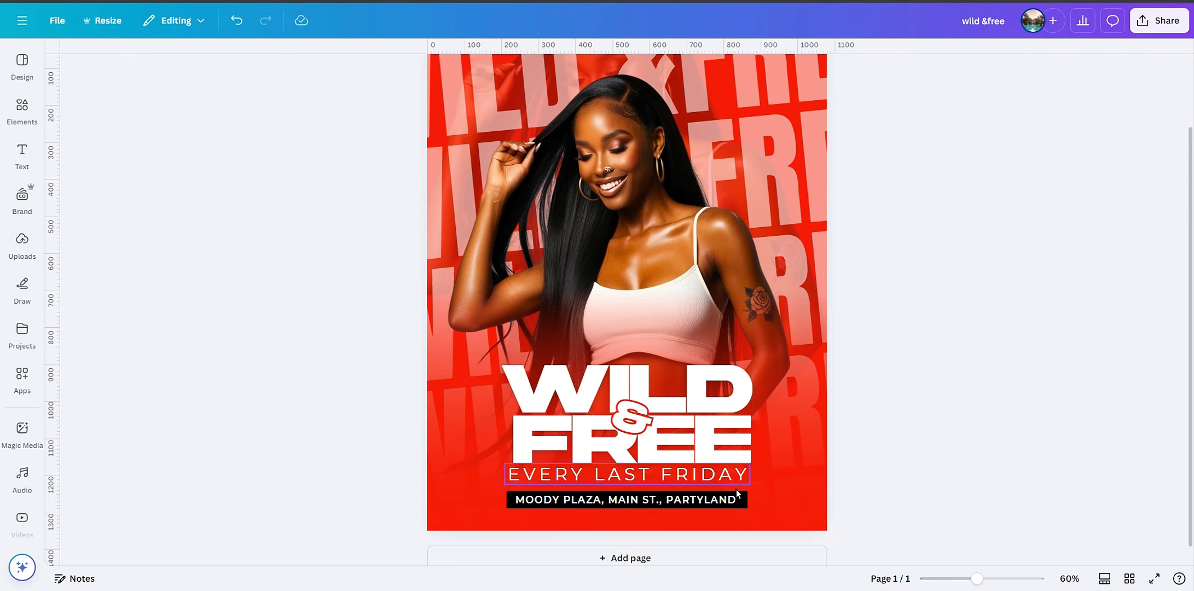
left_click(709, 477)
left_click(708, 475)
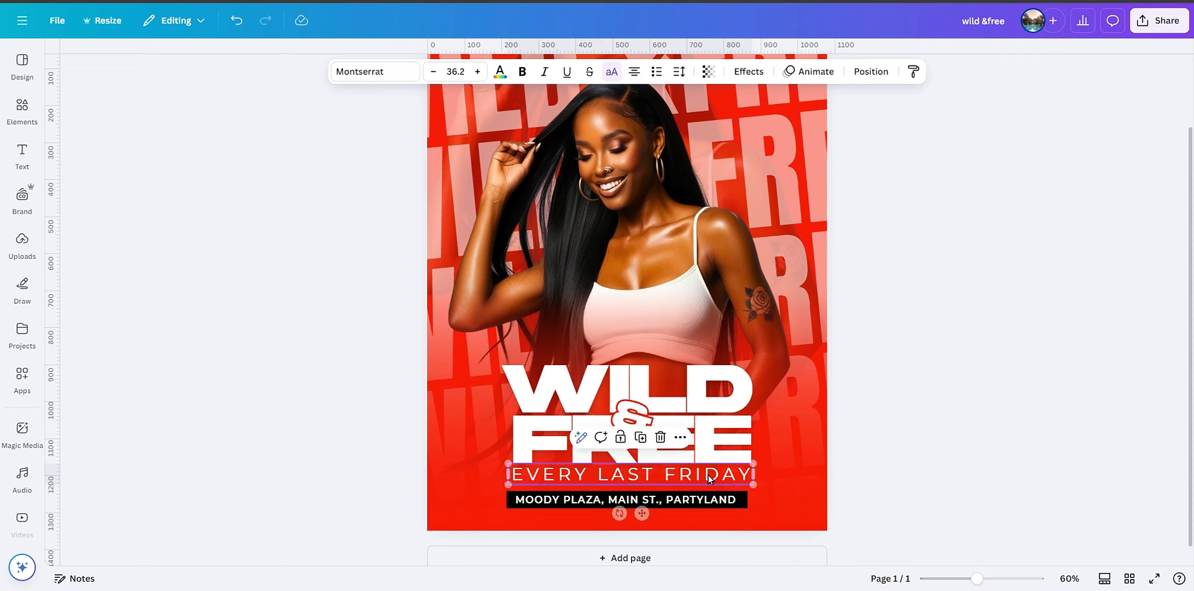
left_click(1010, 462)
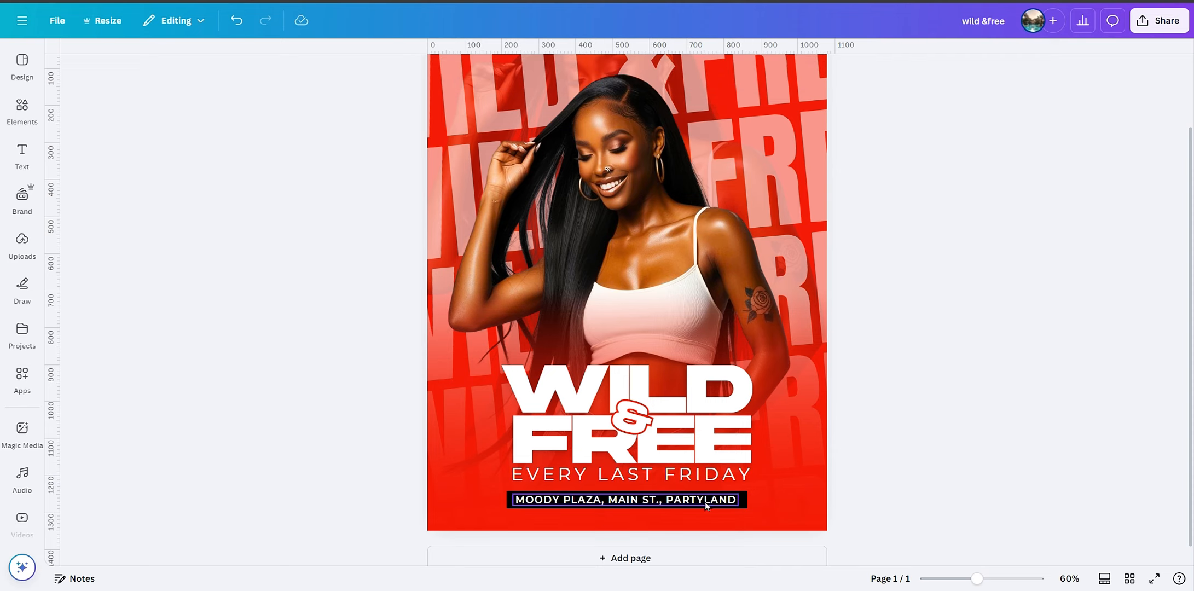
Step: Narrow the black bar slightly and centre it horizontally on the page
left_click(739, 502)
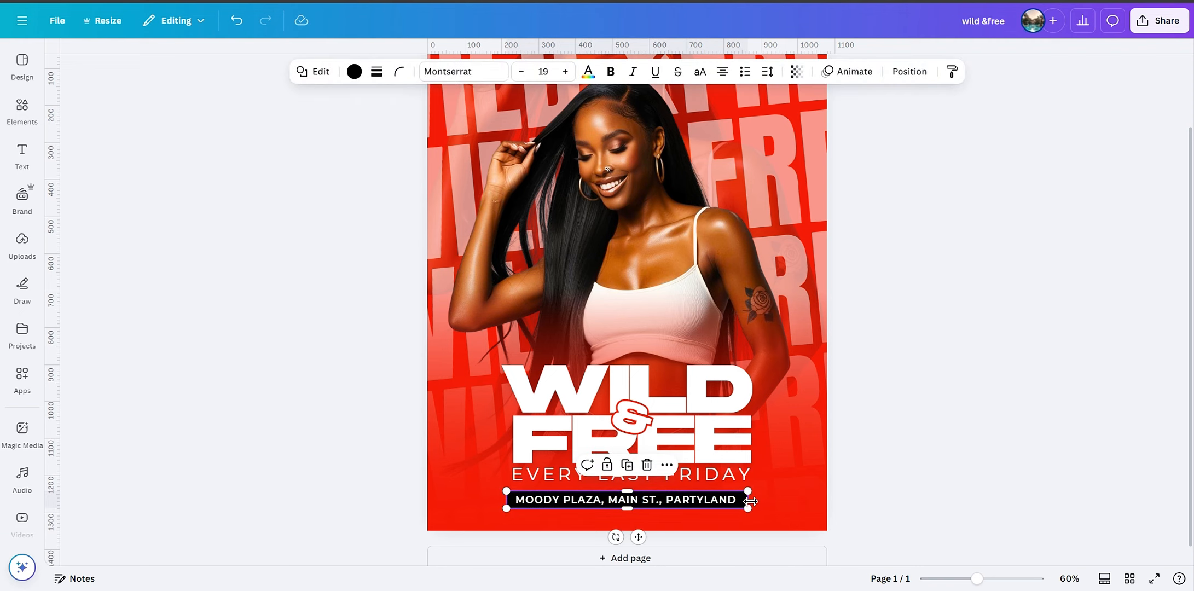
left_click_drag(751, 502, 746, 501)
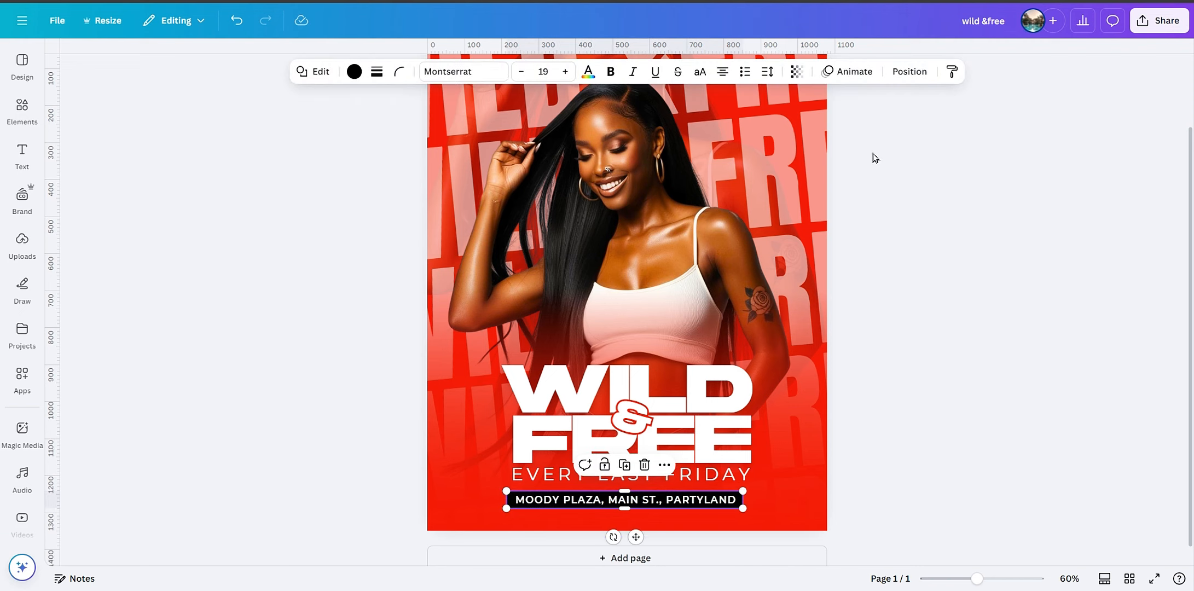
left_click(909, 71)
left_click(211, 247)
left_click(915, 477)
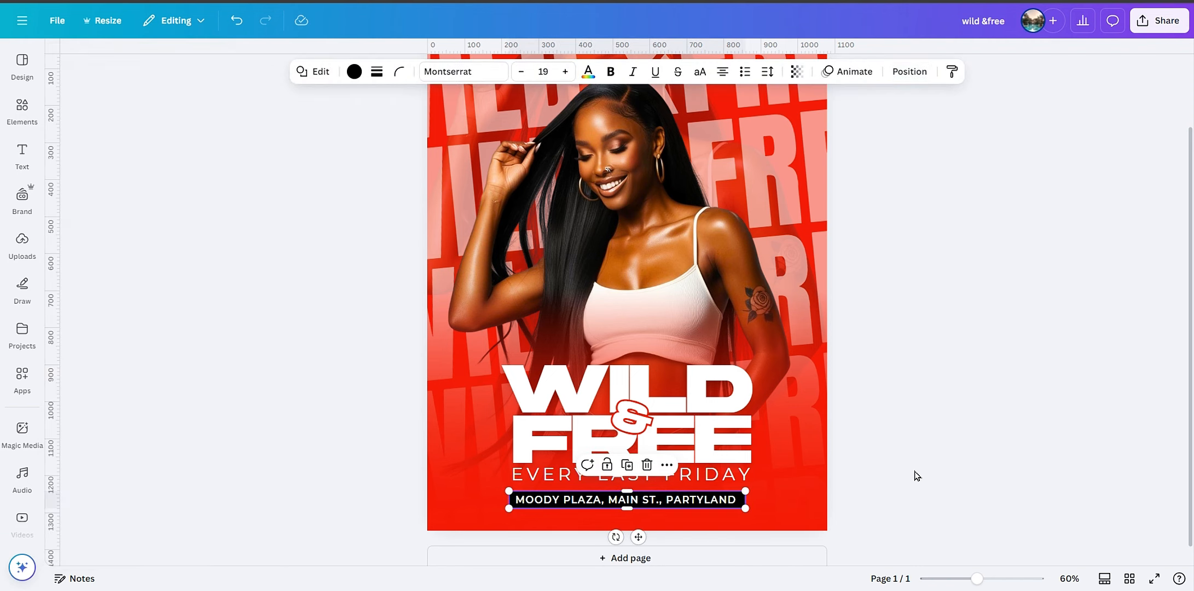
Step: Centre the venue address text horizontally on the page
double_click(627, 499)
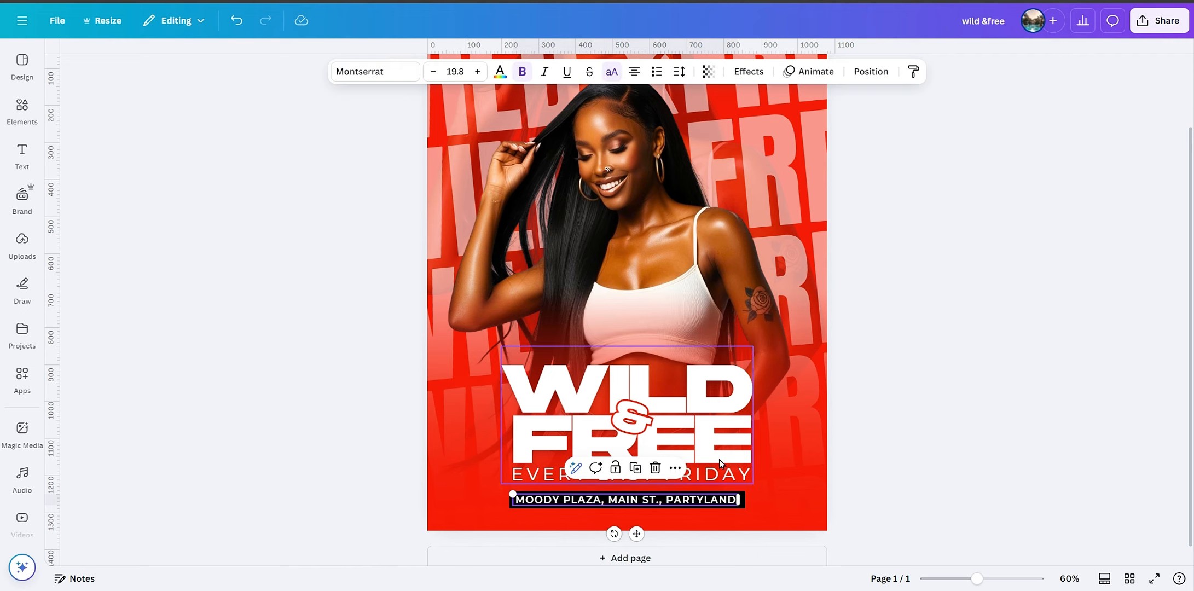
left_click(871, 71)
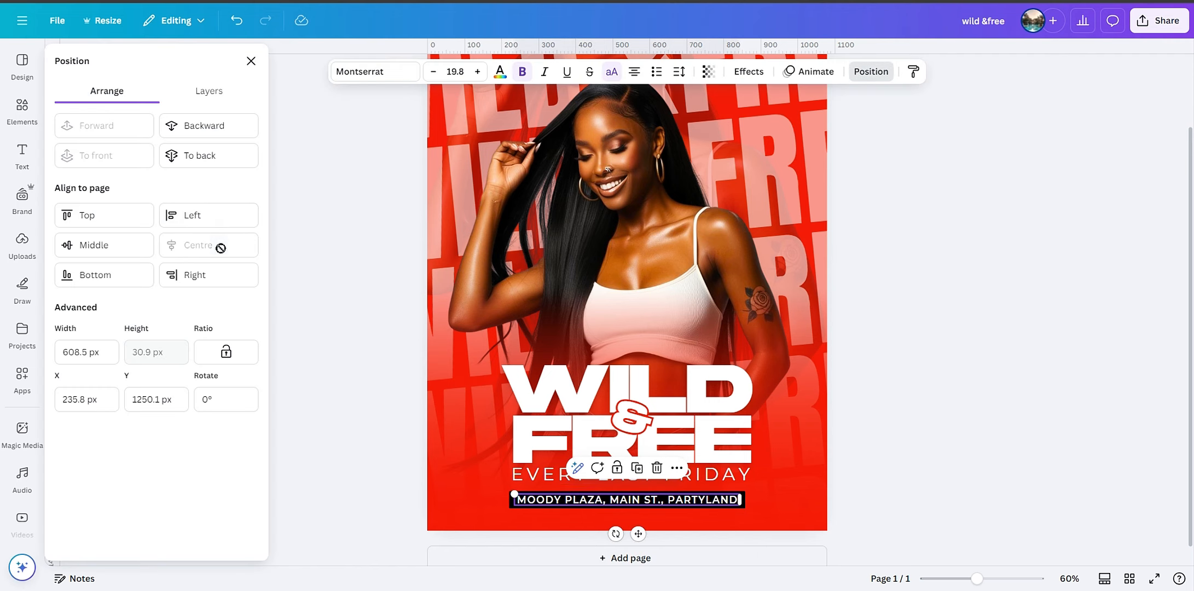
left_click(925, 485)
left_click(926, 487)
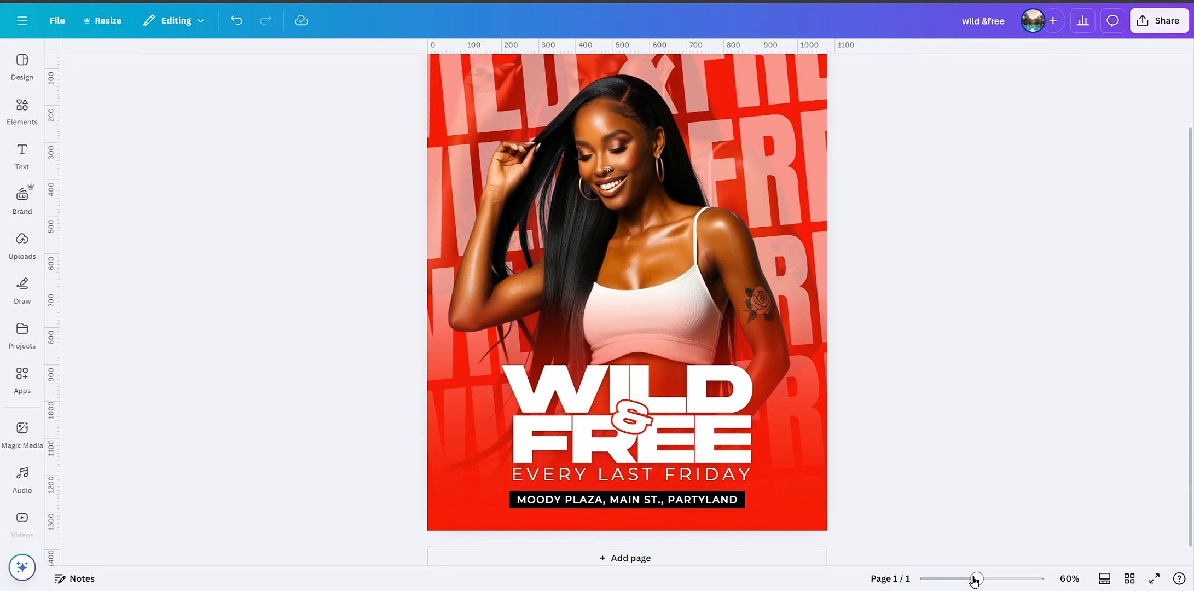
Step: Add the uploaded image of the orange cocktail glass to the poster
left_click_drag(975, 581, 971, 582)
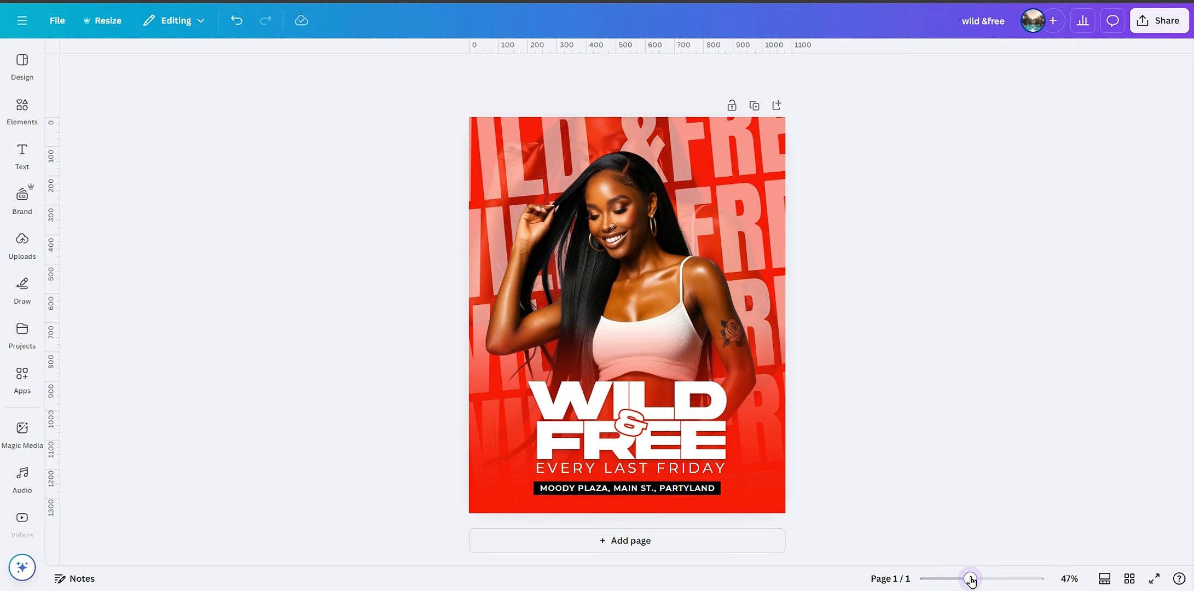
left_click(18, 246)
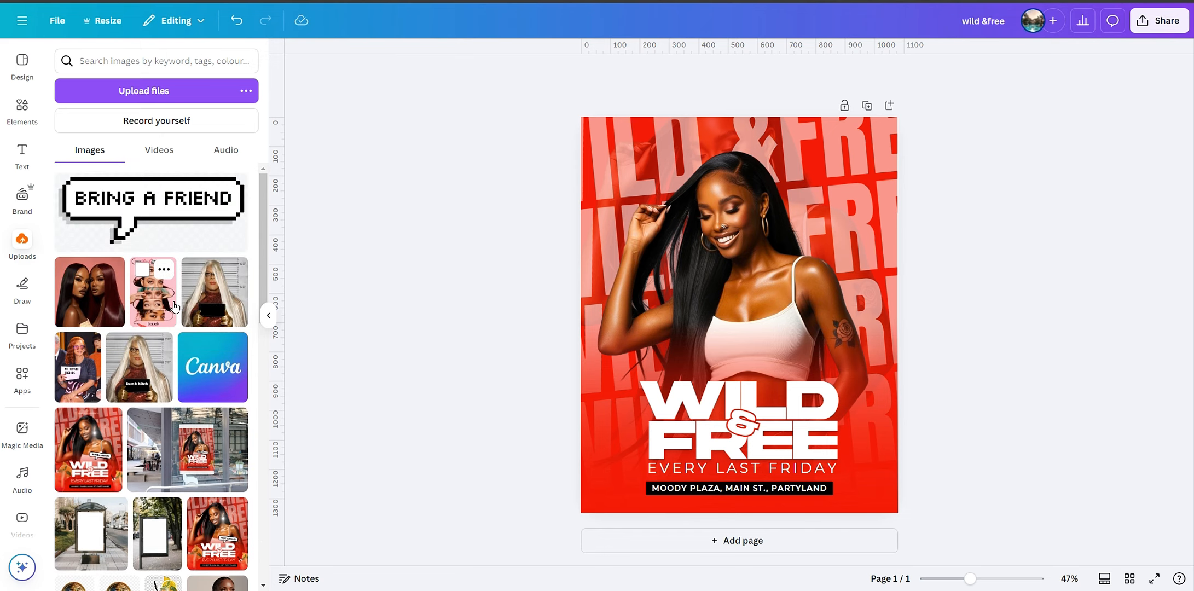
scroll(174, 305, "down", 5)
left_click(162, 356)
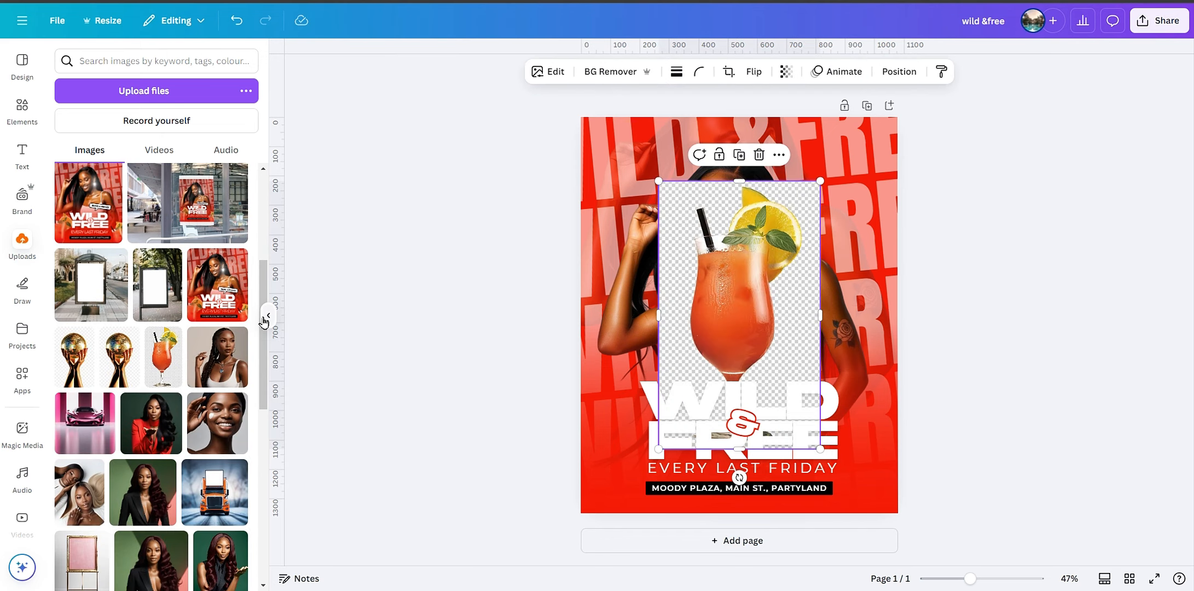
left_click(265, 318)
Step: Remove the cocktail image's background and position the glass in the poster's lower-left corner
left_click_drag(612, 313, 497, 349)
left_click(513, 83)
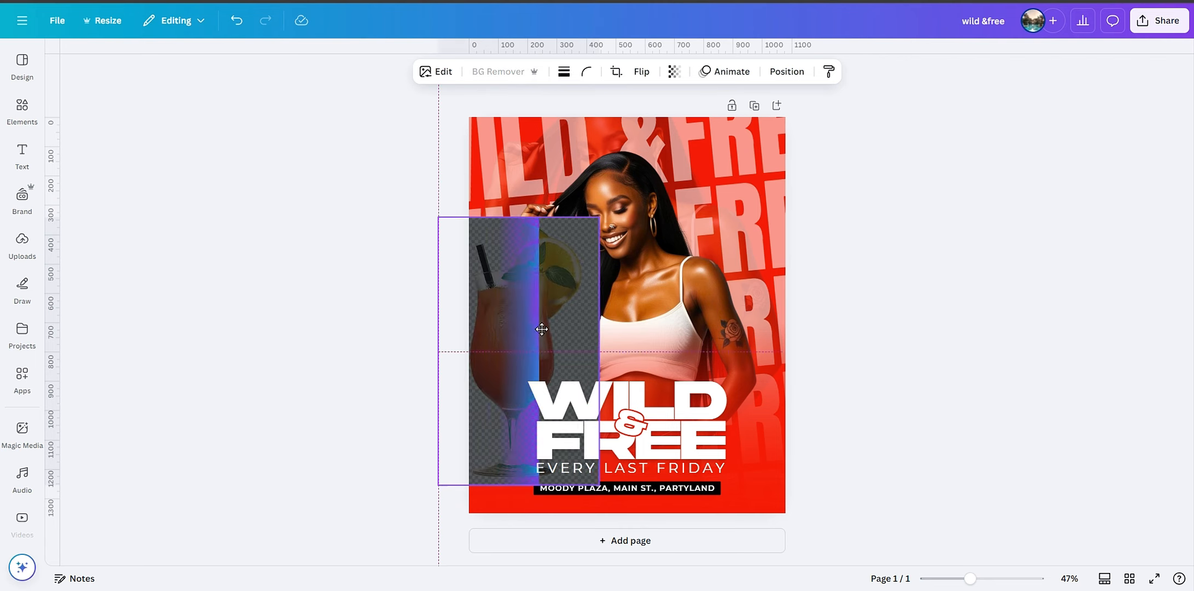
left_click_drag(534, 311, 541, 343)
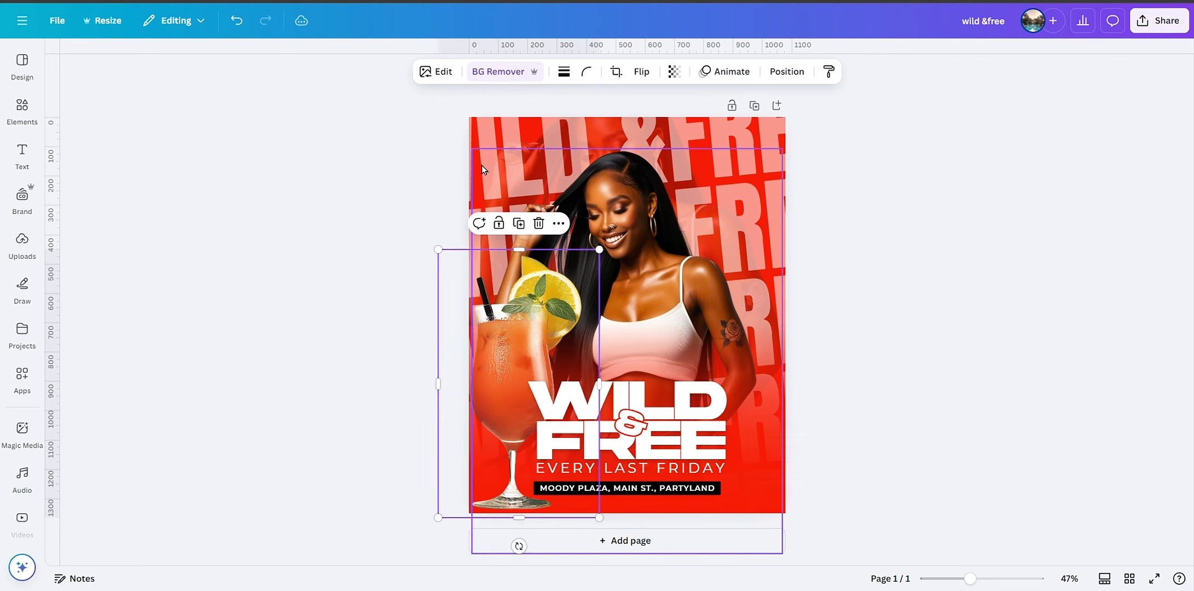
Step: Compare the Natural, Cool and Vivid filters on the cocktail image and apply the Zeal filter
left_click(443, 72)
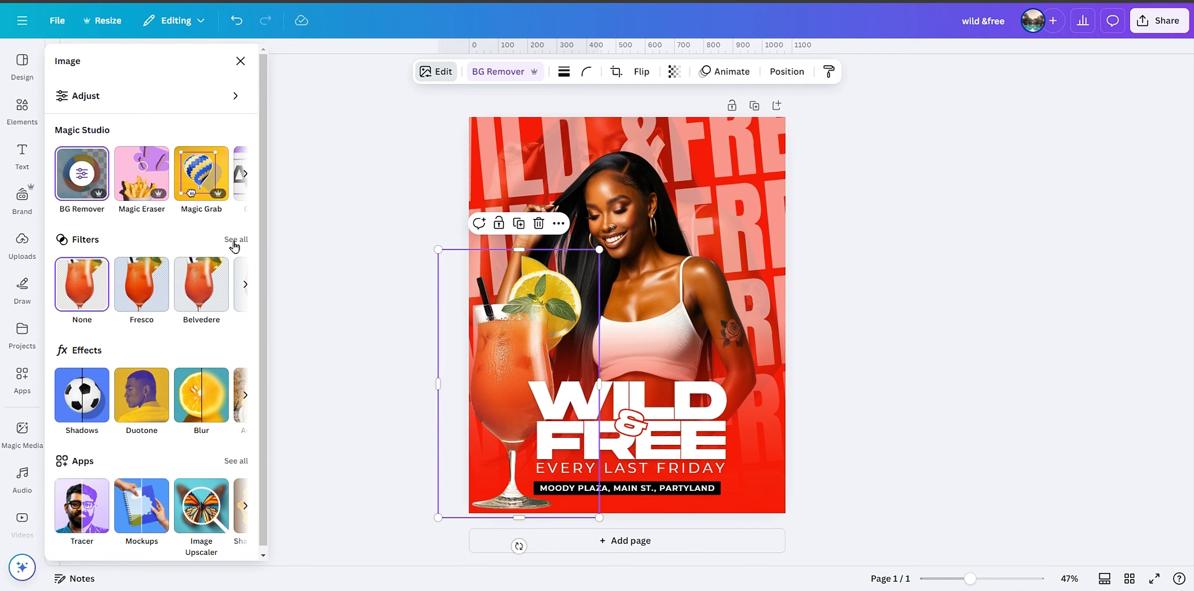
left_click(136, 287)
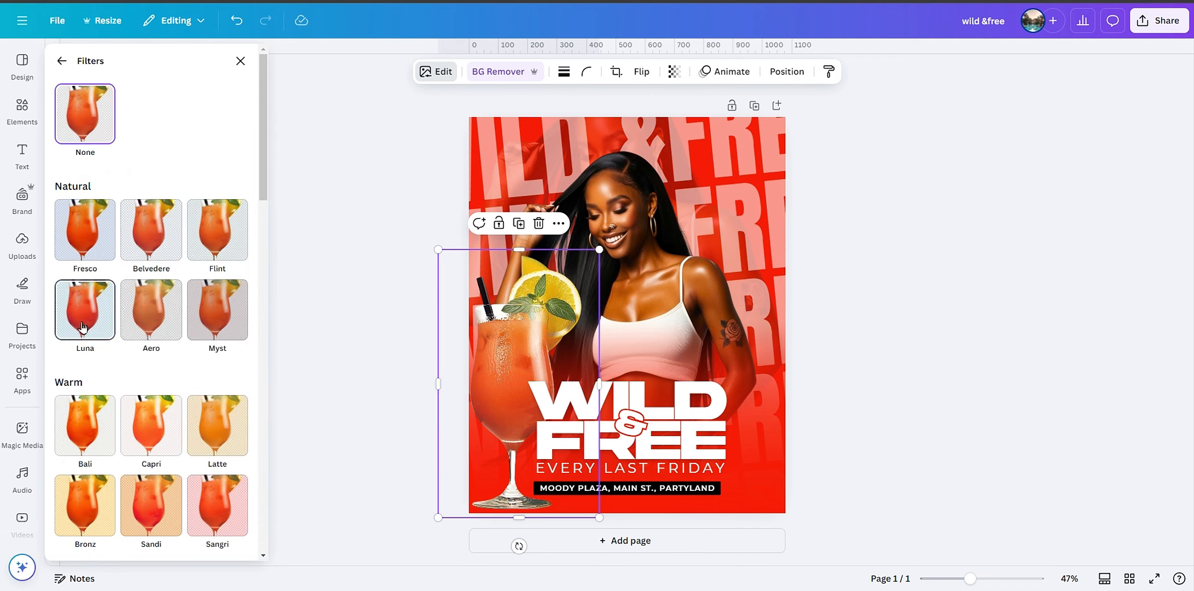
left_click(104, 324)
left_click(218, 231)
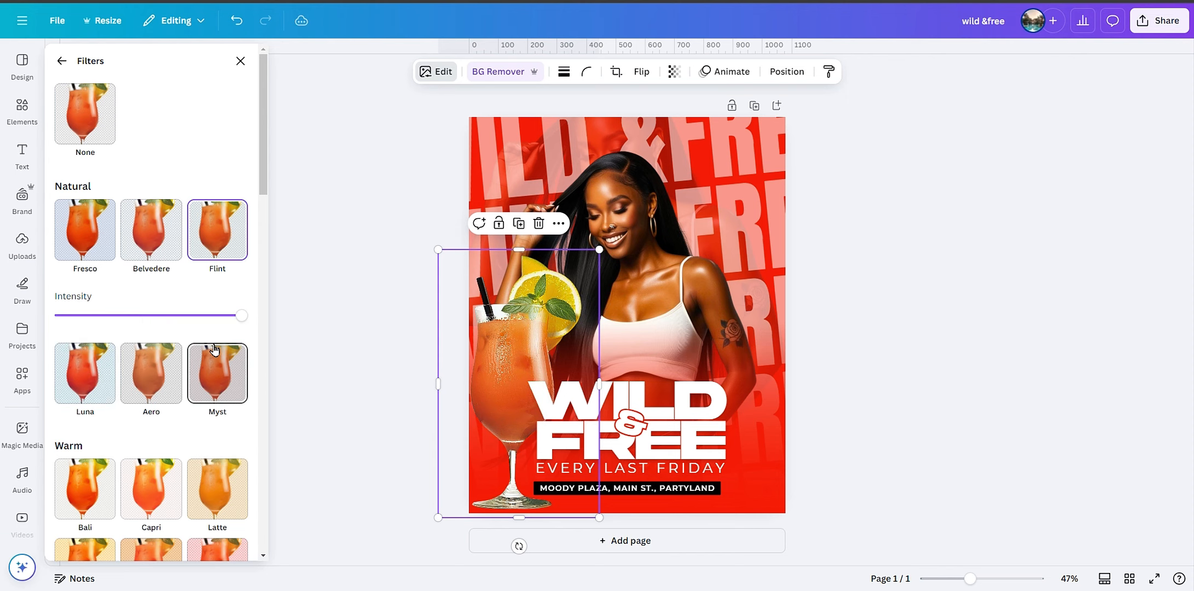
left_click(218, 383)
scroll(179, 332, "down", 7)
left_click(152, 386)
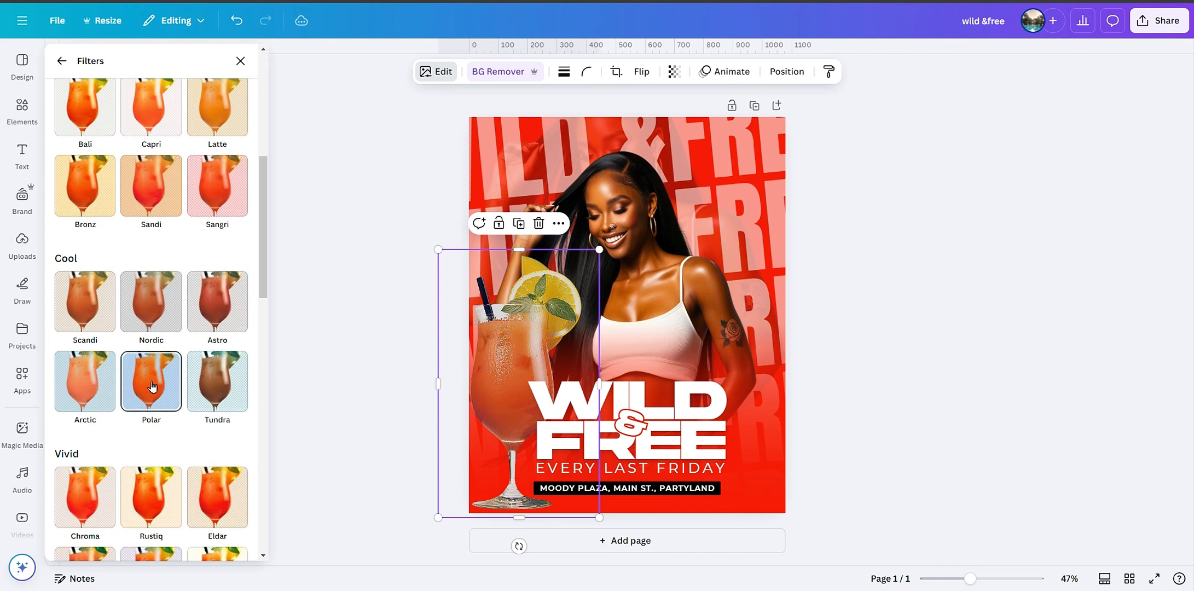
scroll(152, 386, "down", 2)
left_click(85, 372)
left_click(141, 366)
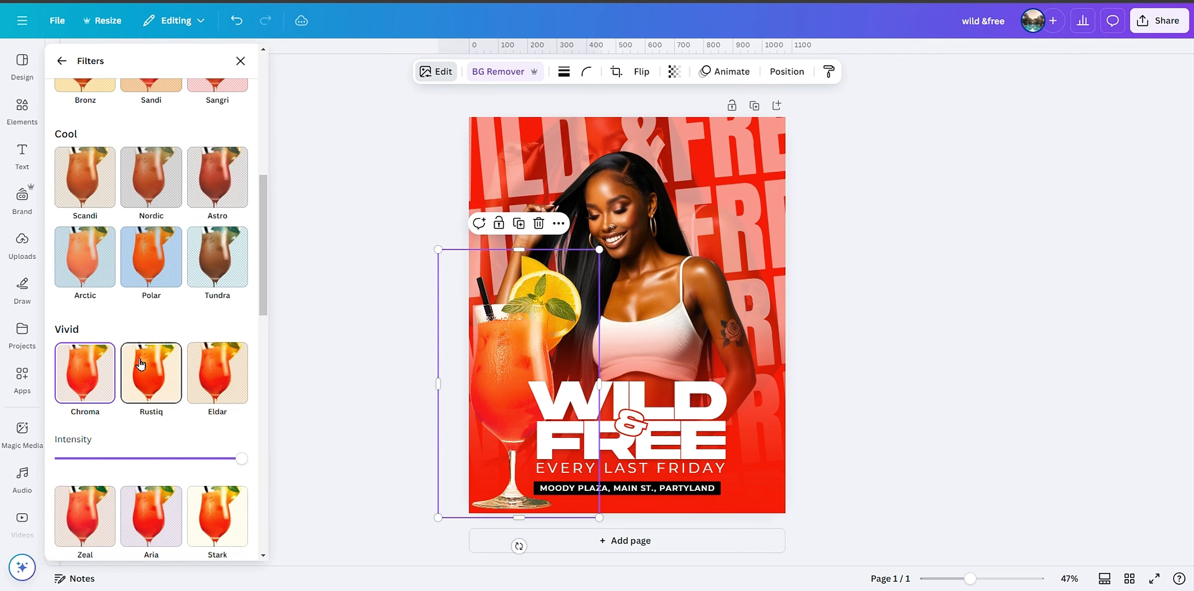
scroll(127, 372, "down", 2)
left_click(86, 387)
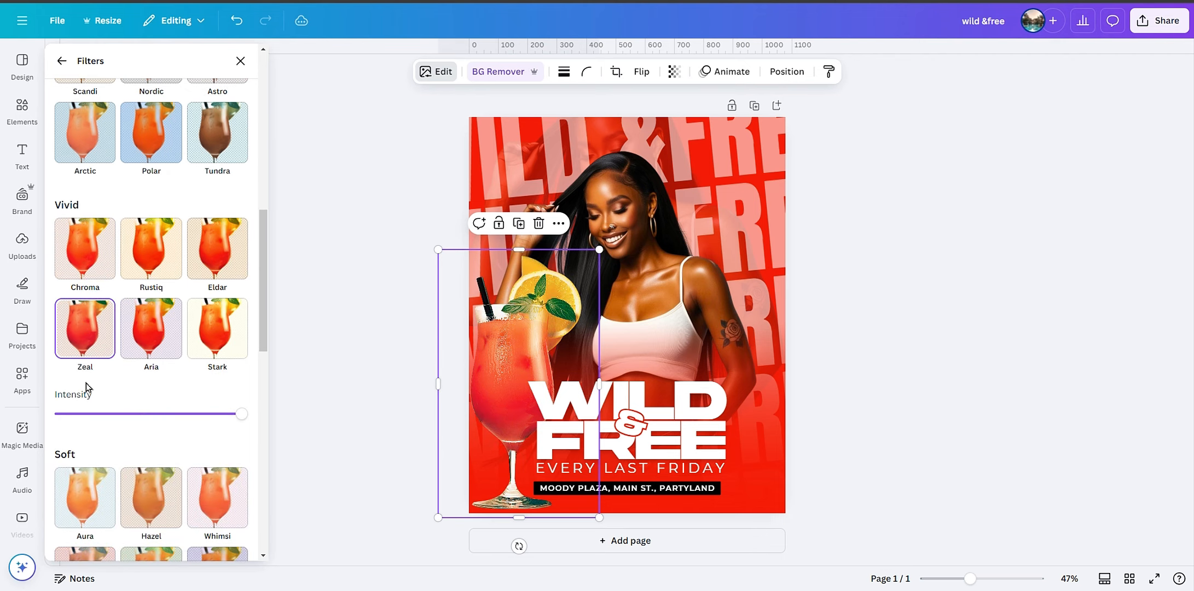
key("Escape")
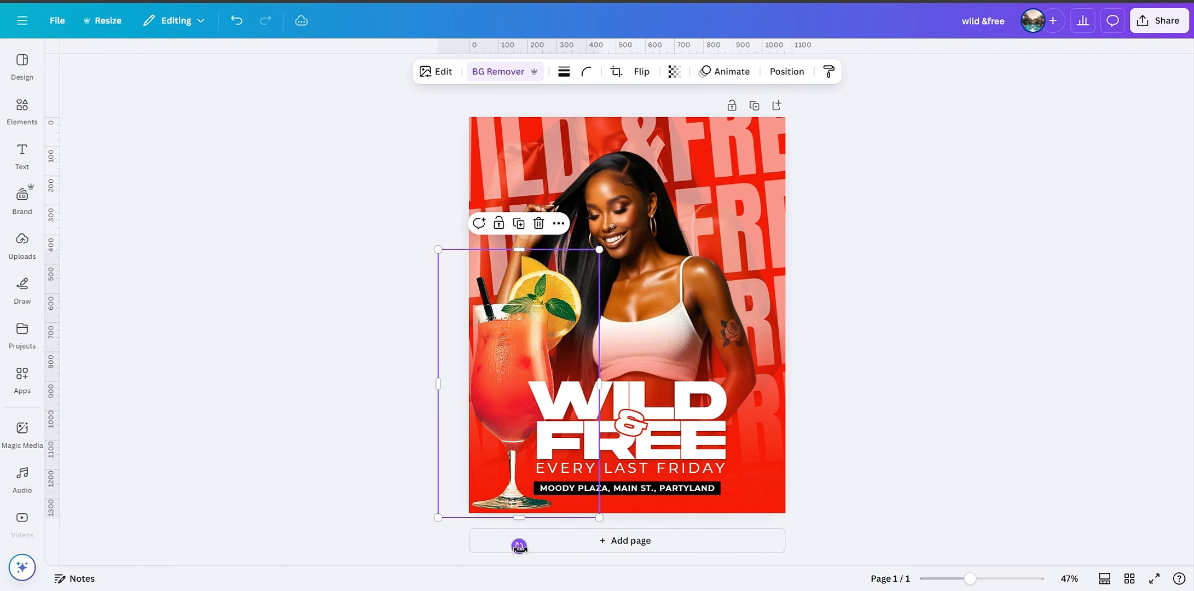
Step: Shrink the cocktail glass and shift it slightly inward so it sits within the poster's lower-left corner
left_click_drag(603, 253, 572, 302)
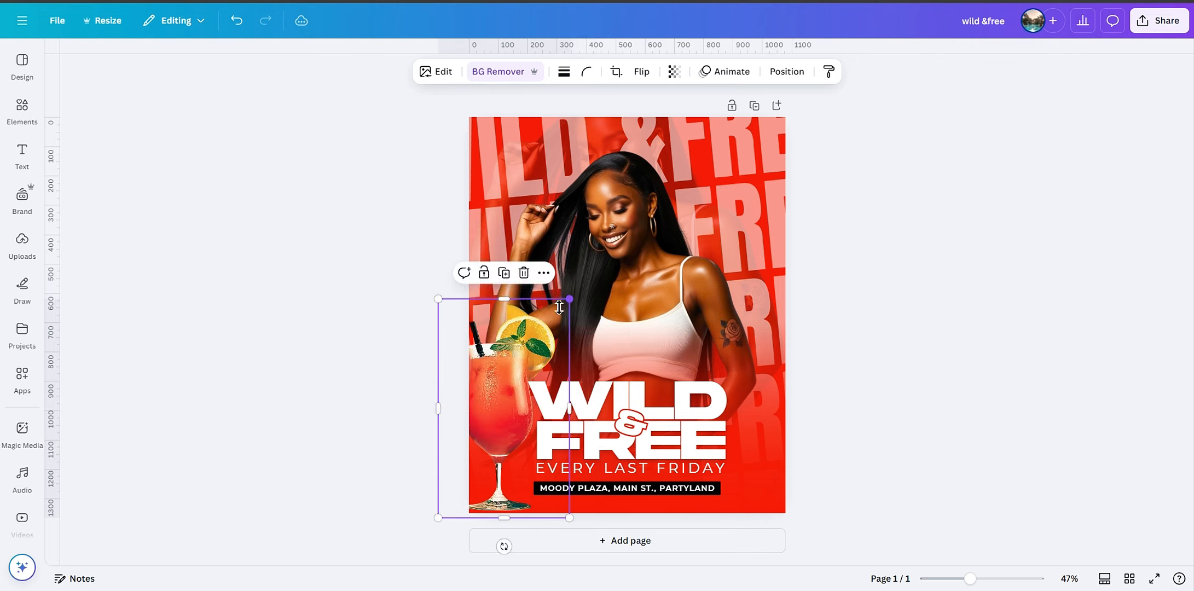
left_click_drag(499, 375, 506, 374)
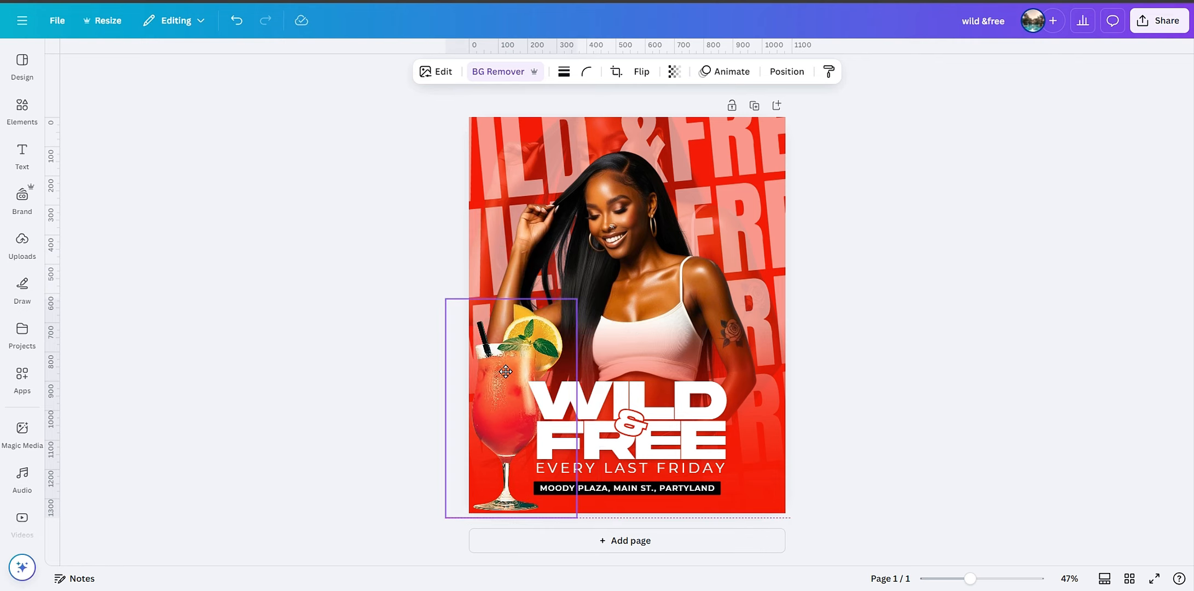
Step: Duplicate the poster page to work on the copy as page 2
left_click(755, 106)
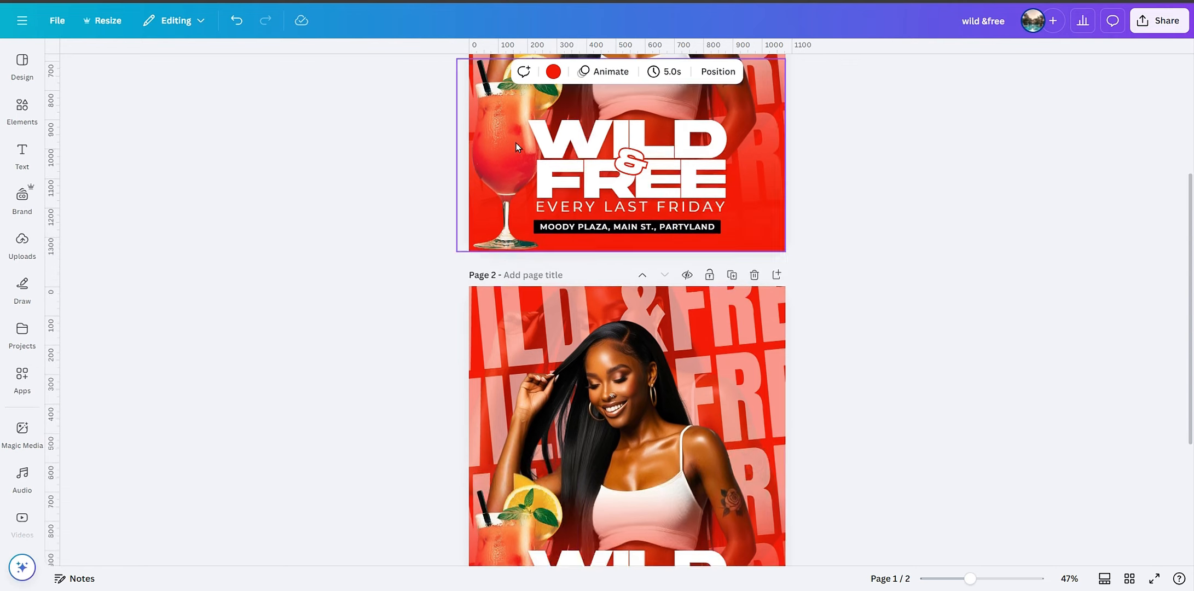
scroll(548, 257, "up", 3)
scroll(514, 241, "up", 1)
left_click(501, 223)
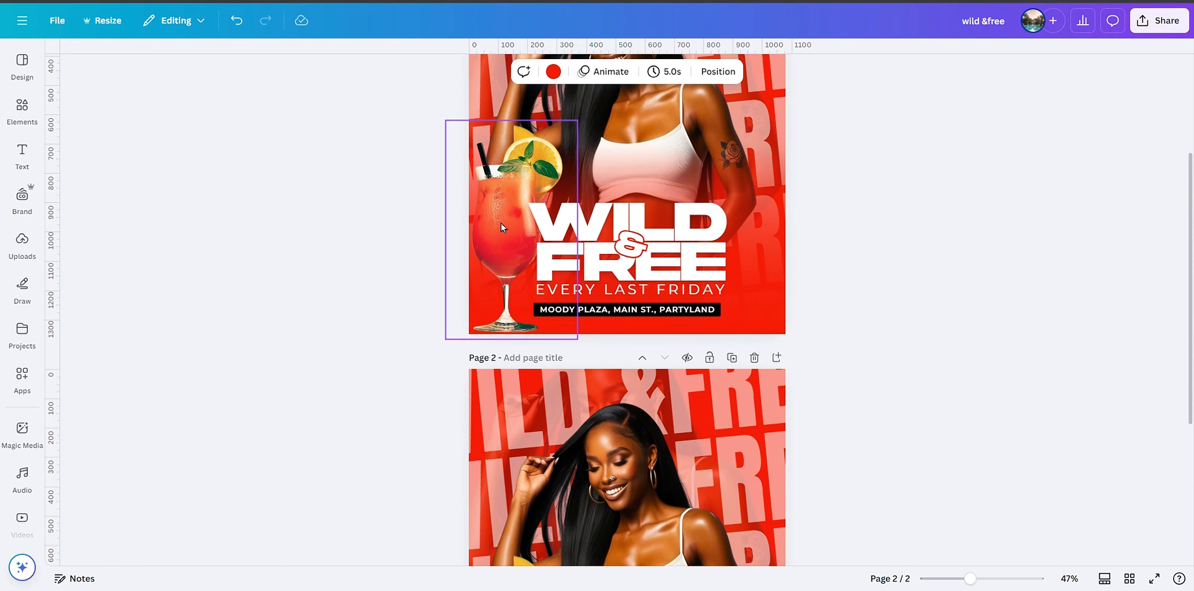
left_click(877, 421)
scroll(877, 420, "down", 4)
scroll(878, 427, "down", 1)
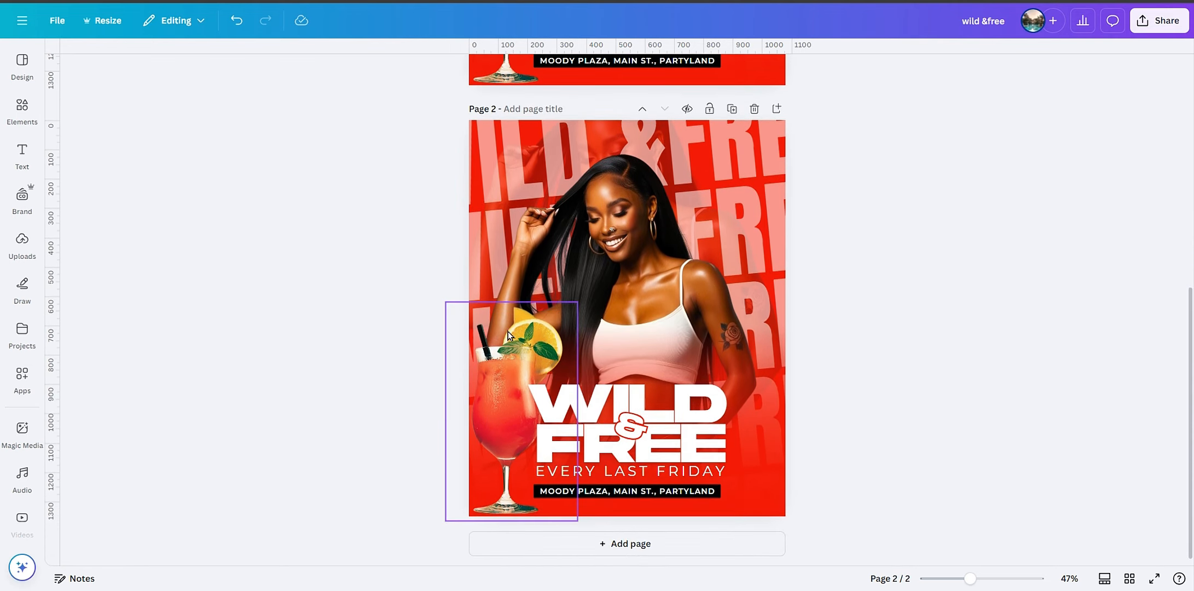
Step: Tilt page 2's cocktail glass clockwise, shrunk into the lower-left corner of the poster, and slightly reduce its opacity
left_click(512, 525)
left_click_drag(510, 550, 486, 547)
left_click_drag(499, 415, 471, 483)
left_click_drag(574, 394, 540, 430)
left_click_drag(509, 457, 537, 426)
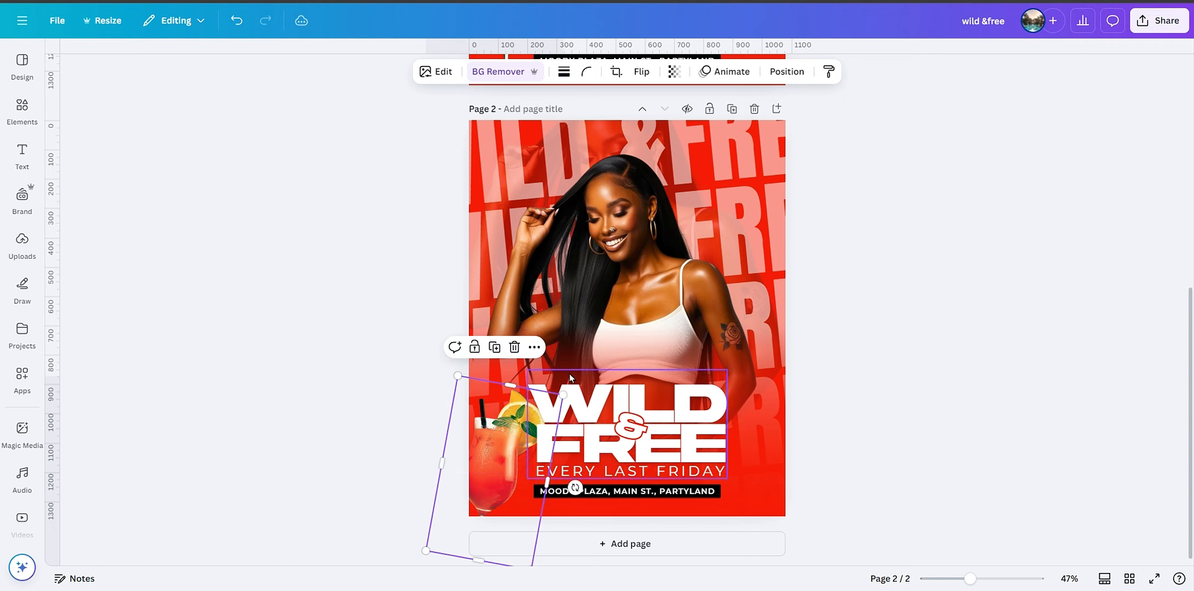
left_click(676, 78)
mouse_move(703, 123)
left_mouse_down()
mouse_move(659, 123)
mouse_move(680, 123)
left_mouse_up()
Step: Duplicate the tilted glass, place the copy in the poster's lower-right corner and tilt it counterclockwise
left_click(494, 347)
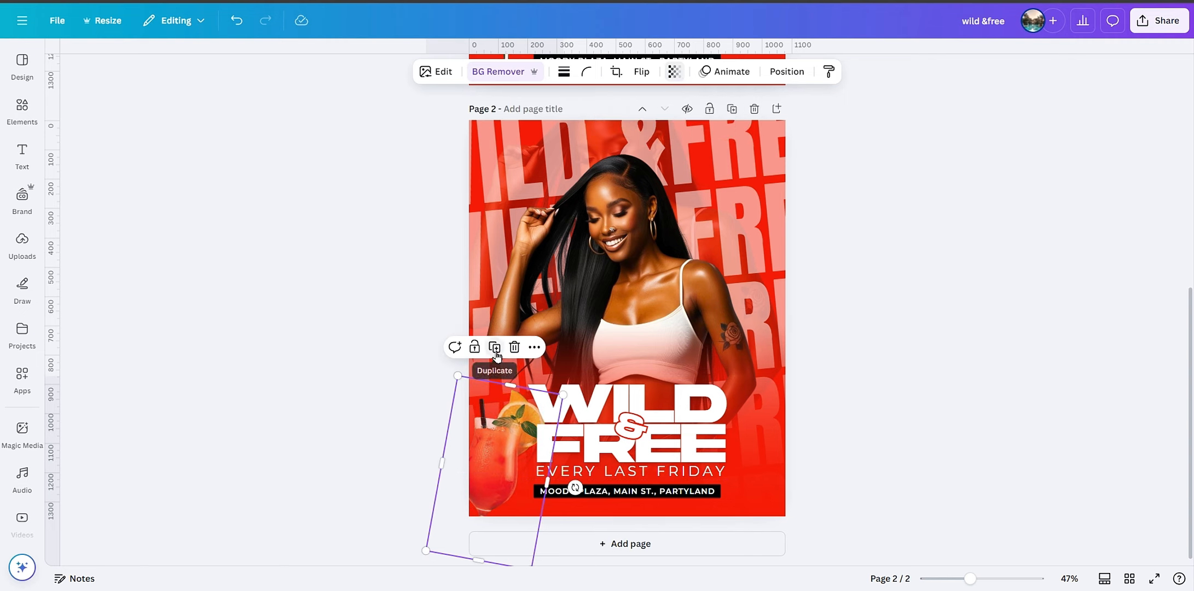
left_click_drag(507, 459, 775, 455)
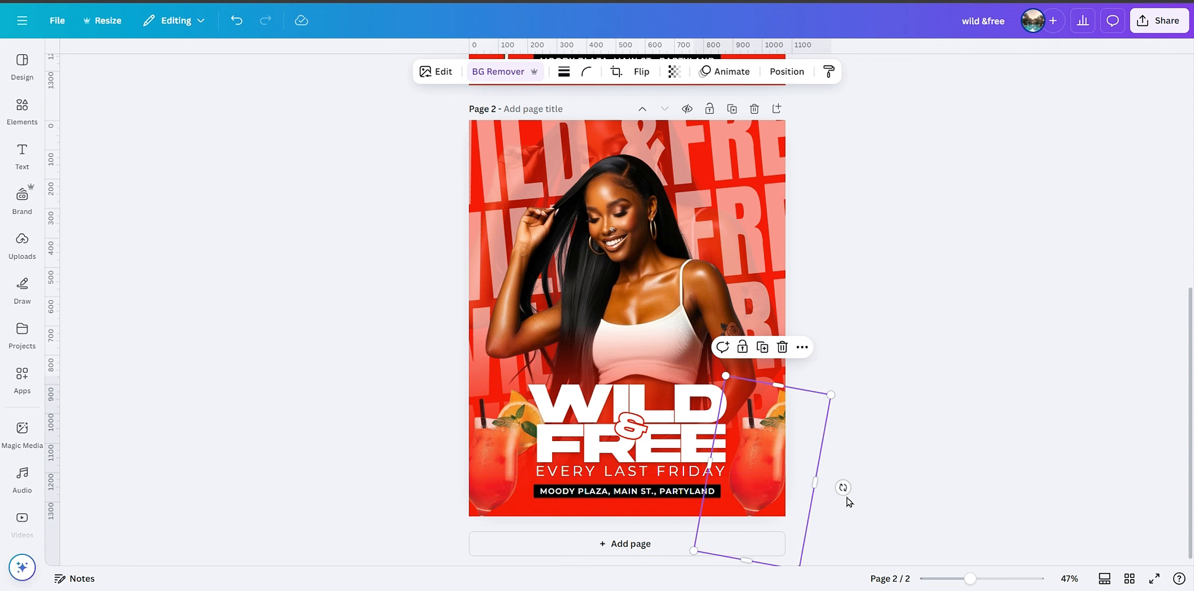
left_click_drag(844, 488, 750, 438)
left_click(913, 414)
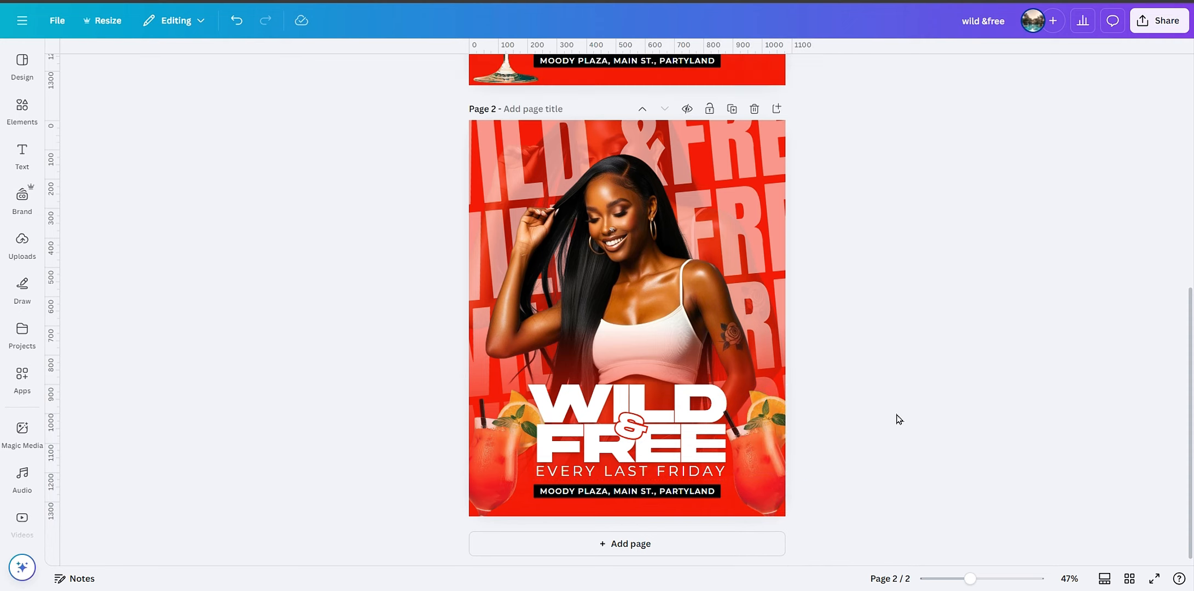
Step: Shrink the lower-left glass slightly and nudge both glasses so they balance on either side of the title
left_click(469, 441)
left_click_drag(562, 404, 547, 413)
left_click_drag(498, 459, 505, 447)
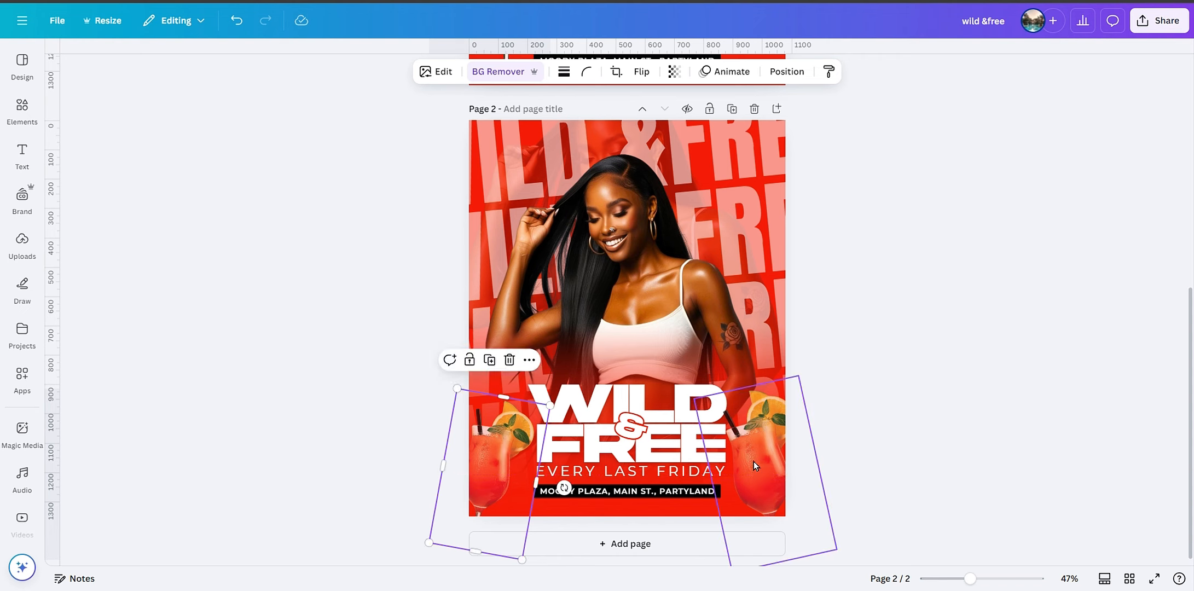
left_click(754, 460)
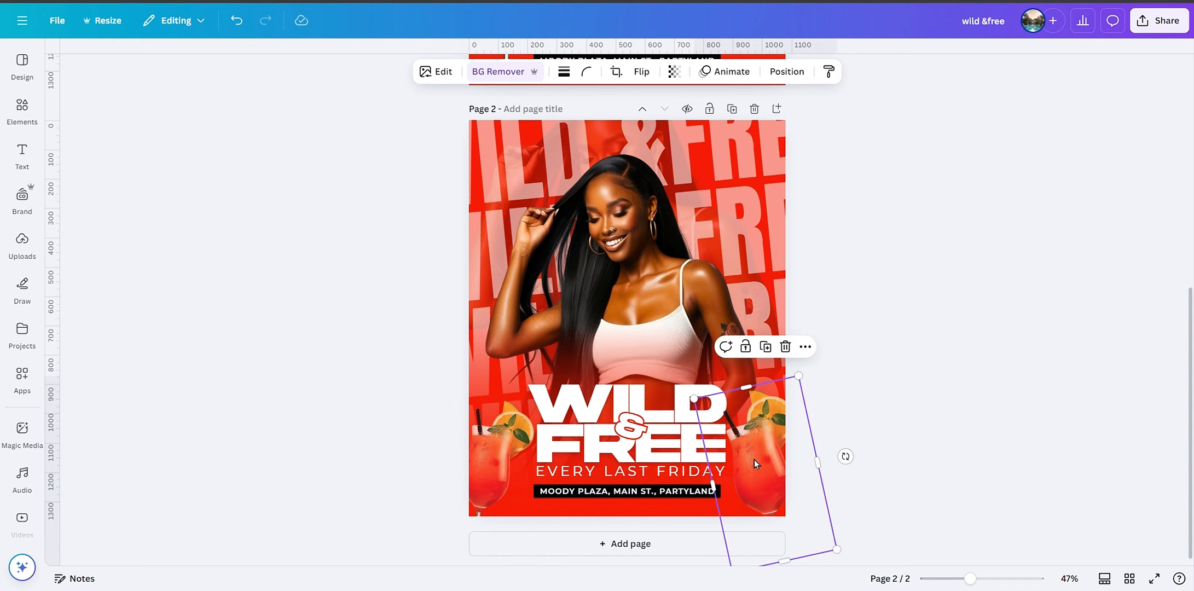
left_click(829, 407)
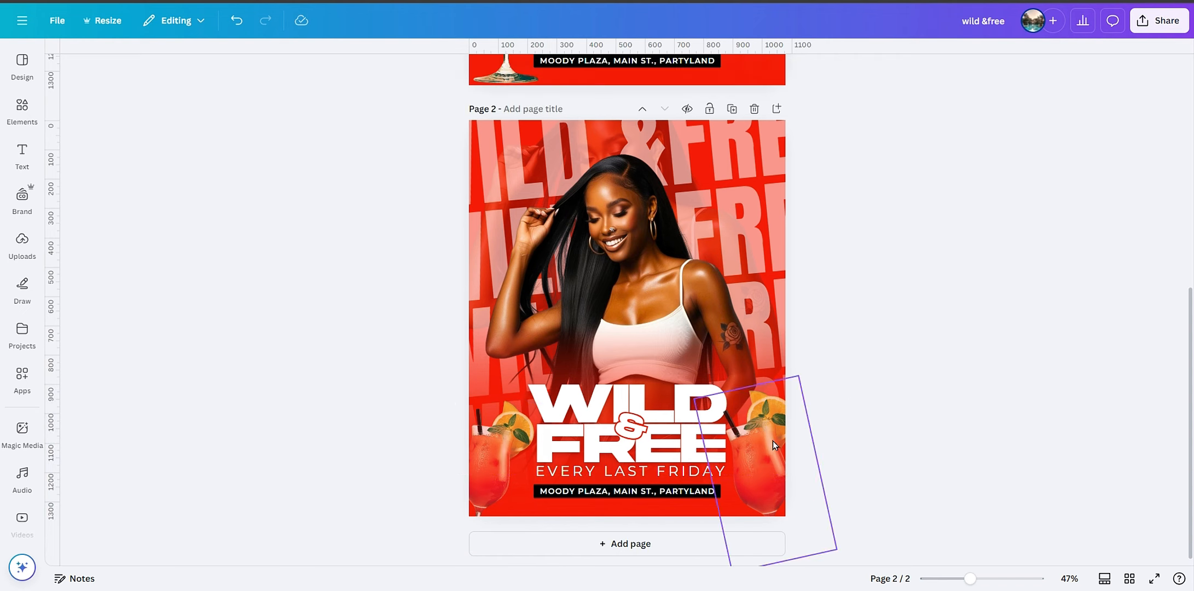
left_click(760, 447)
left_click_drag(760, 447, 762, 447)
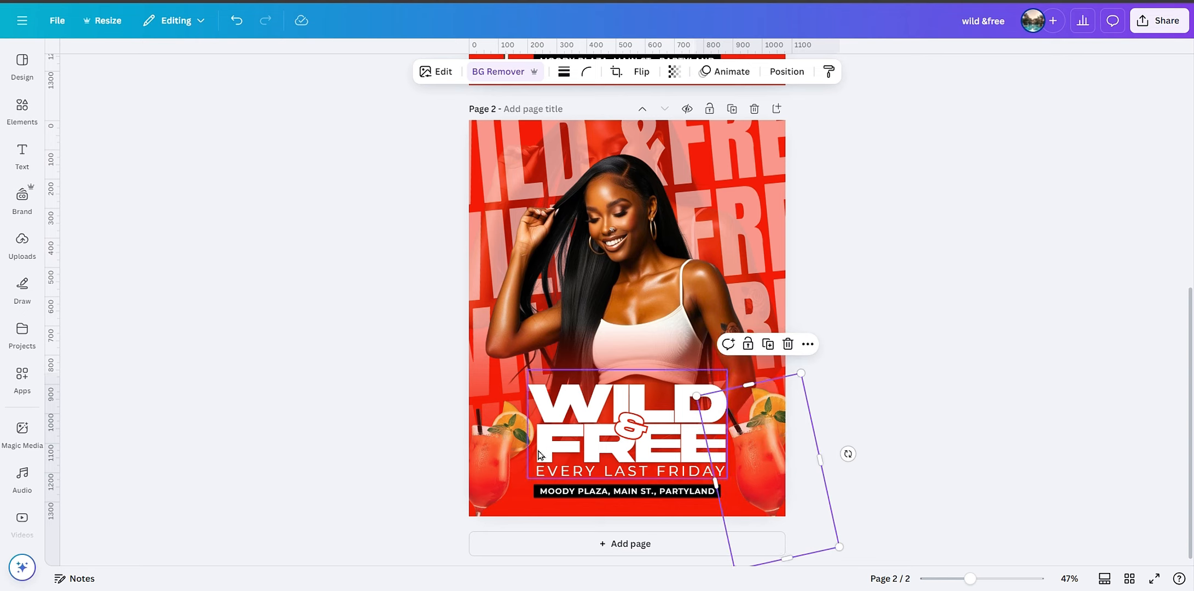
left_click_drag(496, 447, 495, 441)
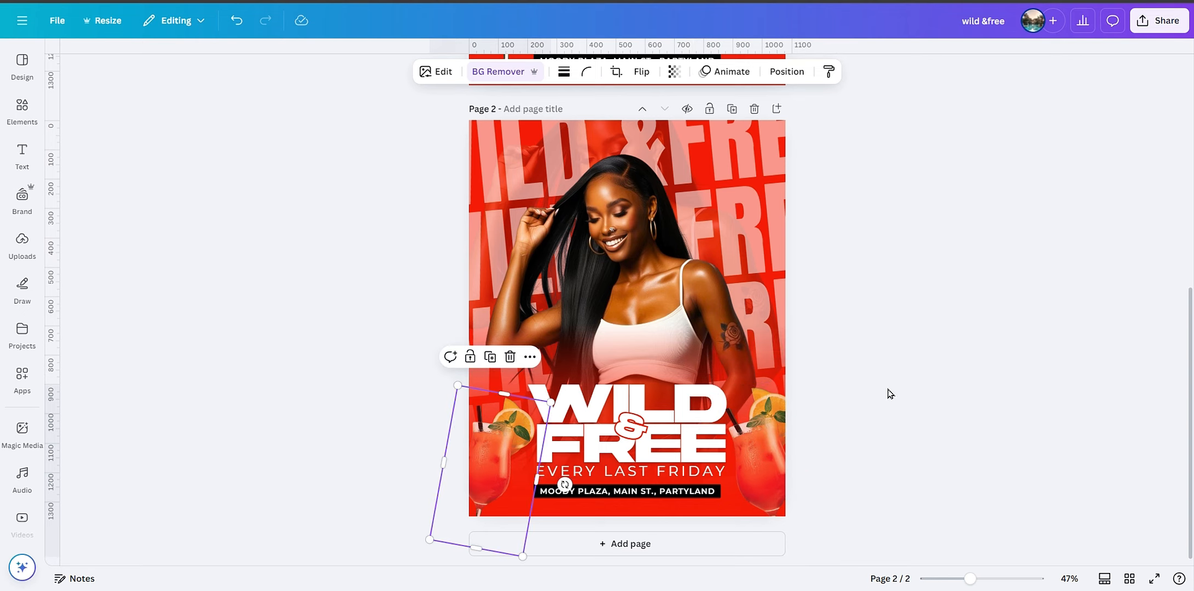
left_click(889, 418)
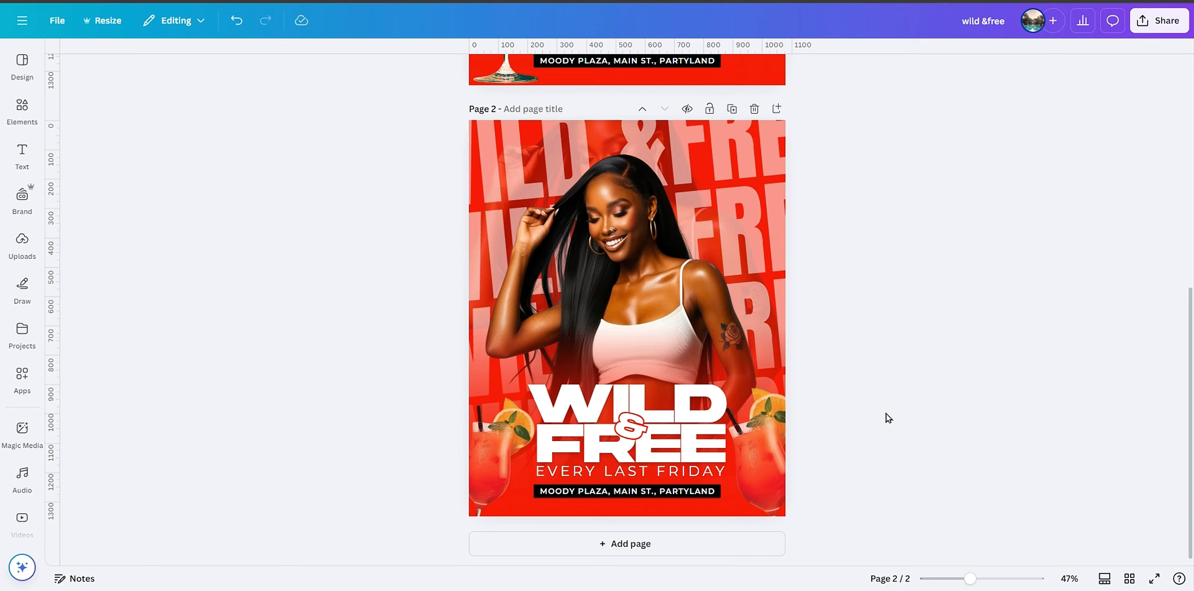
Step: Add the text "luxe pub presents:" to page 2 and copy the venue address's text style onto it
key("t")
key("BackSpace")
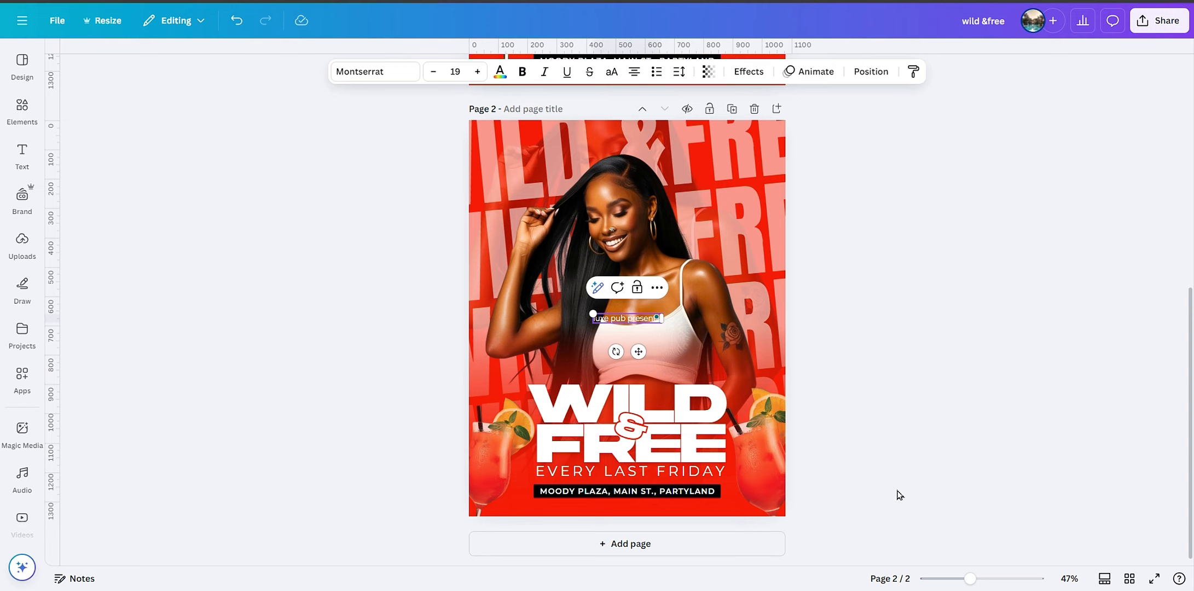
left_click_drag(972, 582, 984, 578)
scroll(906, 434, "down", 3)
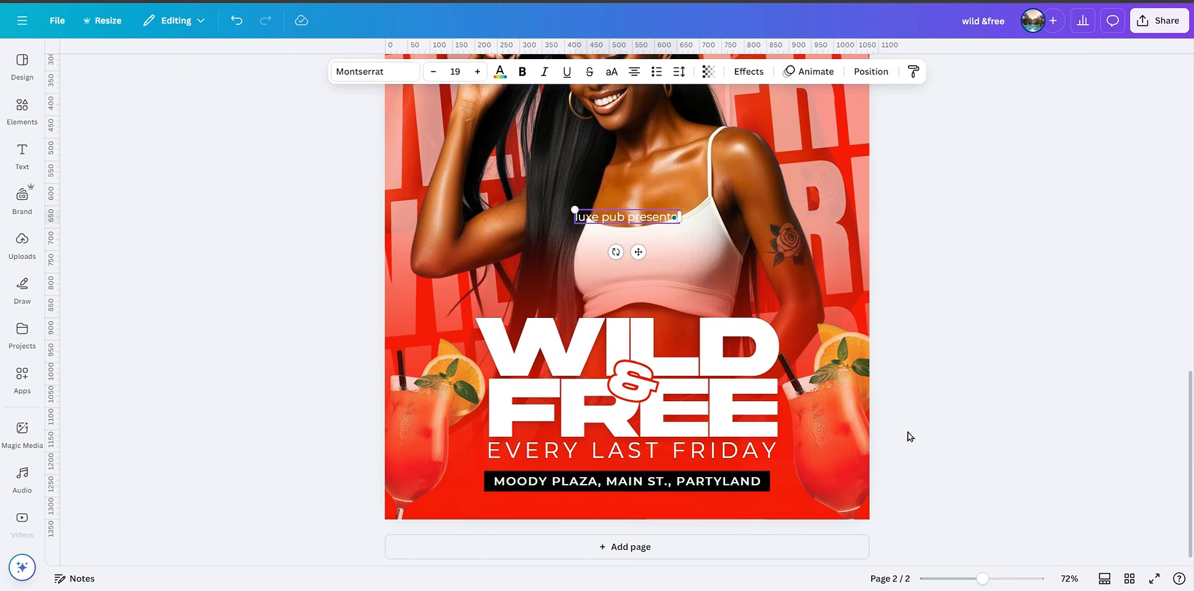
left_click(705, 488)
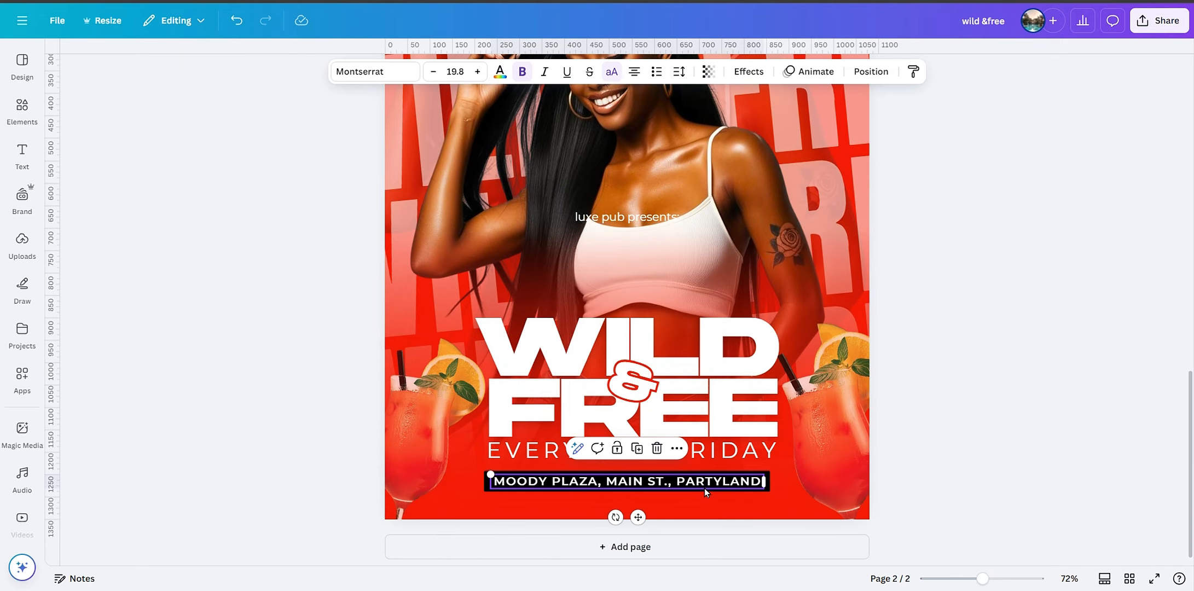
left_click(913, 72)
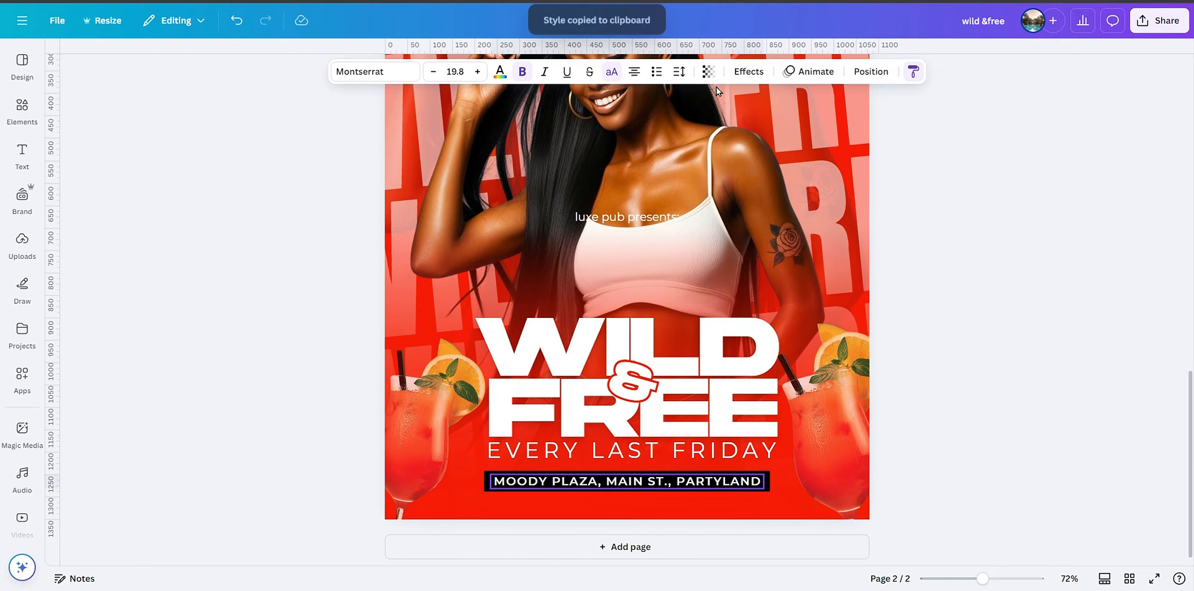
left_click(628, 221)
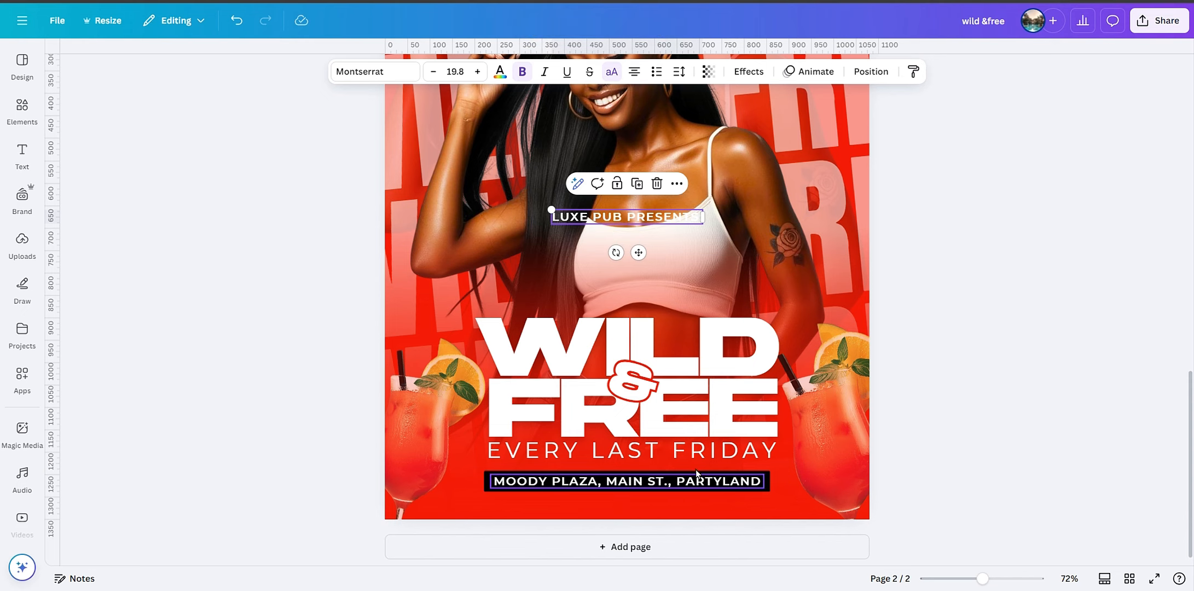
Step: Move the LUXE PUB PRESENTS: text above the woman's head and centre it horizontally on the page
scroll(957, 416, "up", 5)
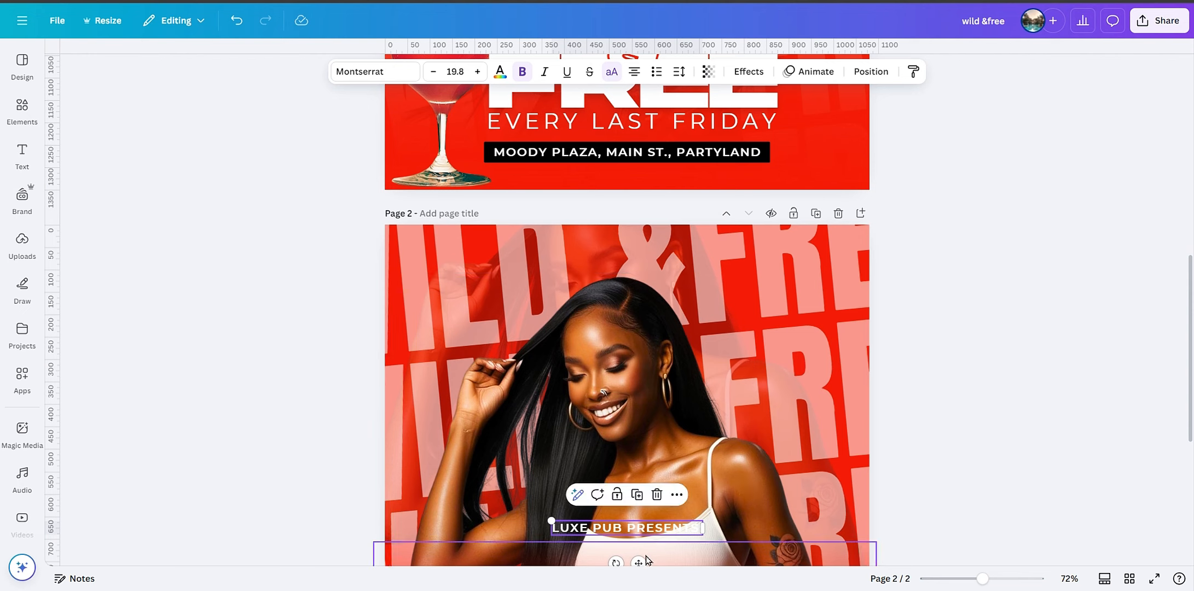
left_click_drag(638, 563, 636, 304)
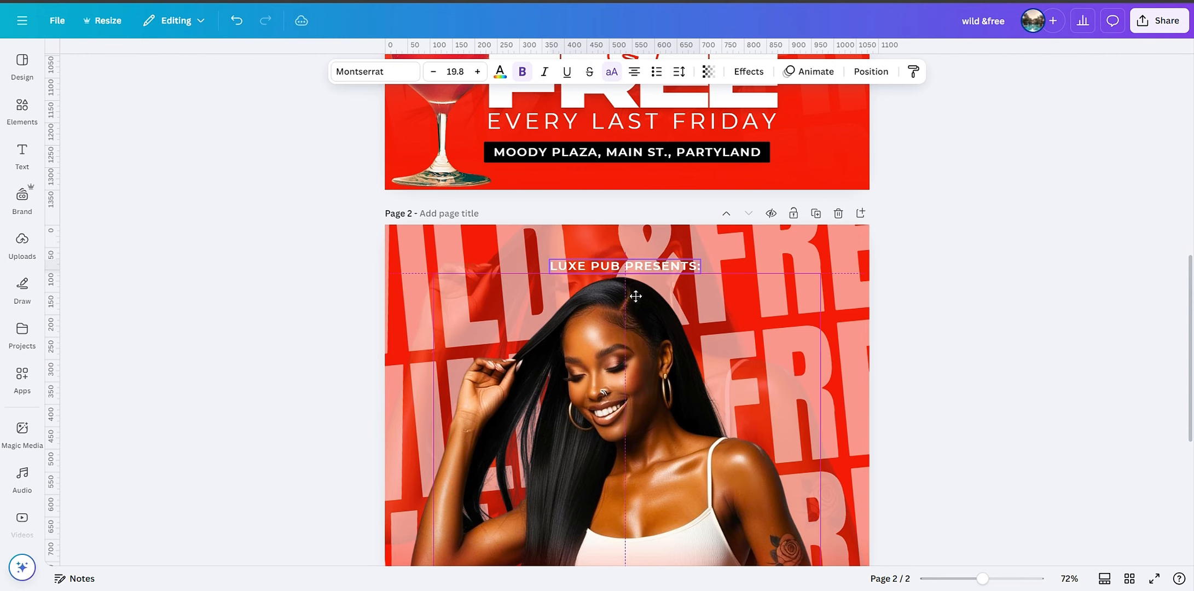
left_click(871, 71)
left_click(222, 246)
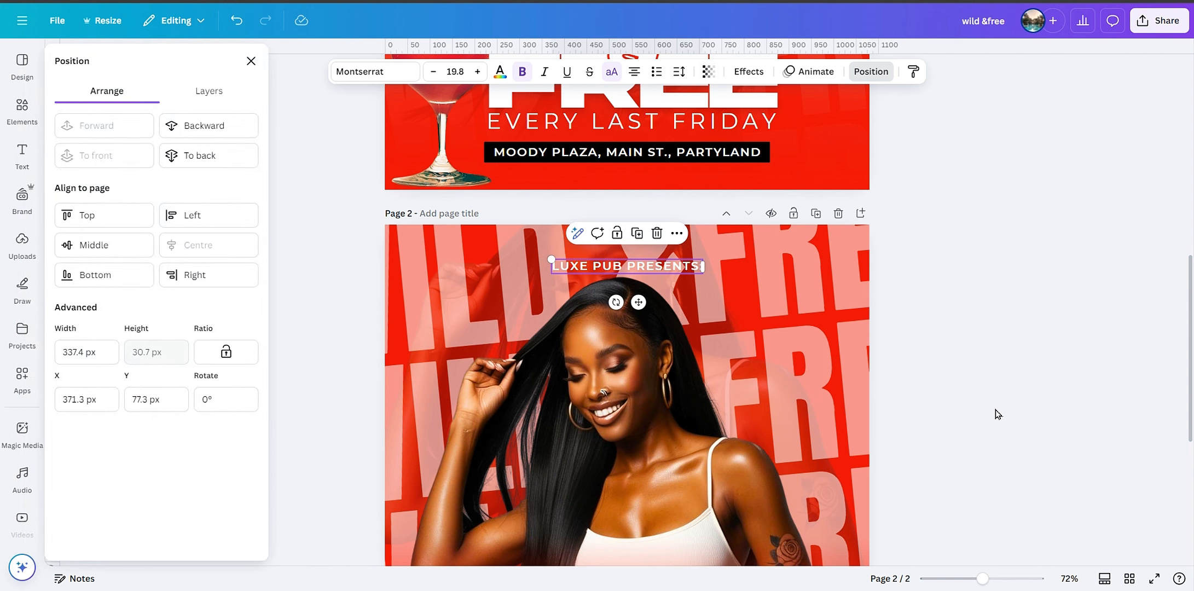
key("Escape")
Step: Duplicate the red gradient at the bottom of page 2, turn the copy upside down and place it across the poster's top
scroll(972, 399, "down", 3)
left_click(965, 397)
scroll(965, 397, "down", 4)
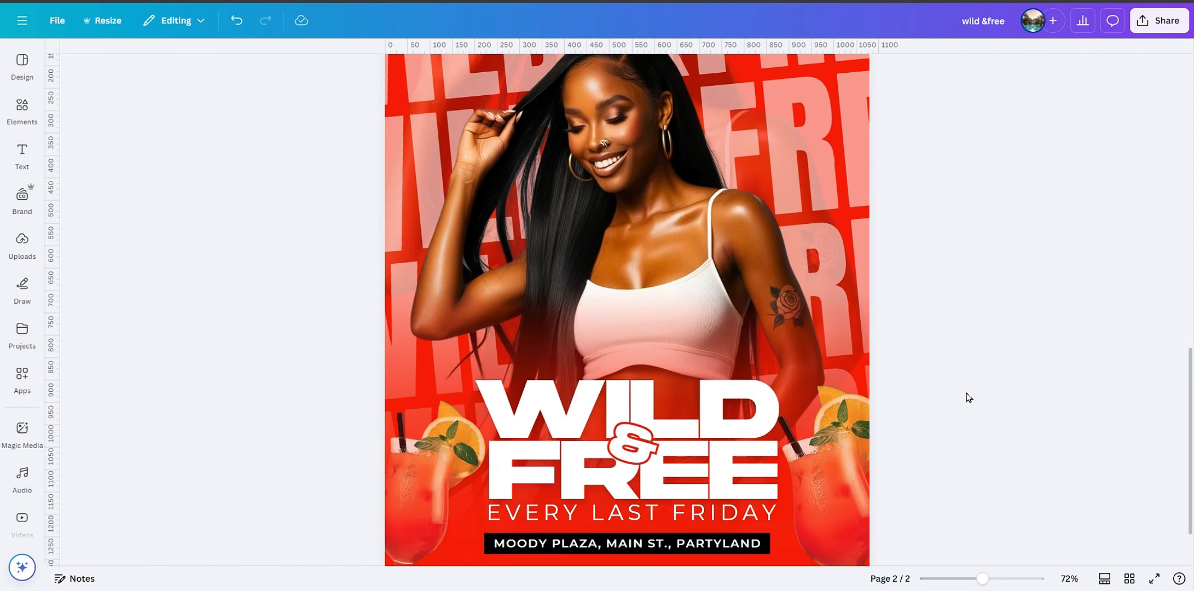
left_click(699, 504)
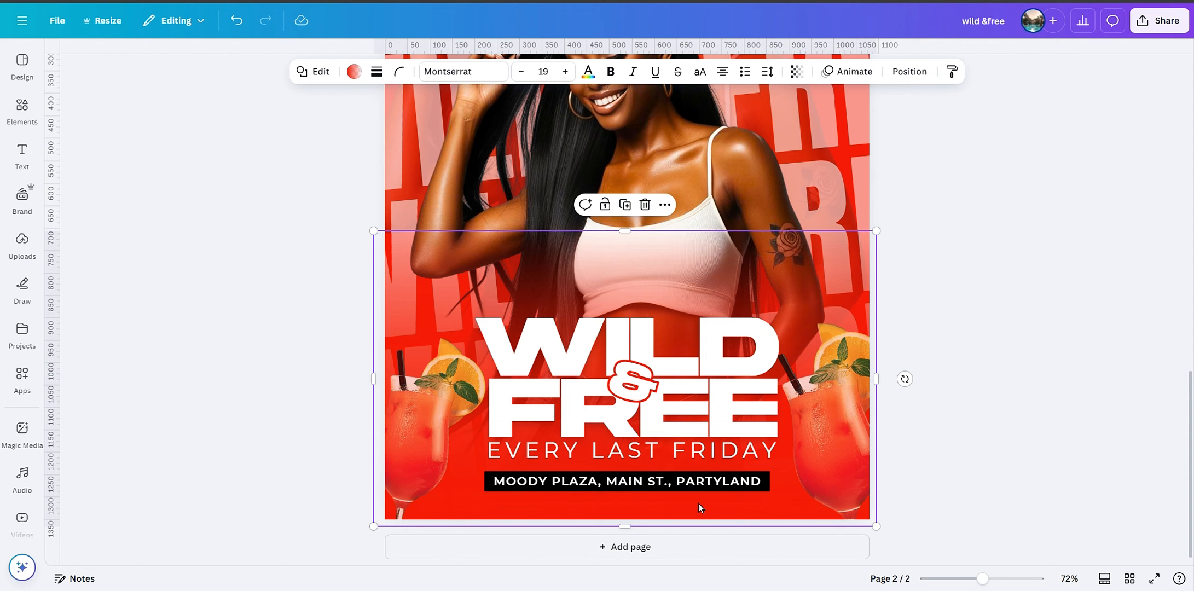
left_click(625, 205)
left_click_drag(680, 341, 700, 101)
scroll(986, 411, "up", 3)
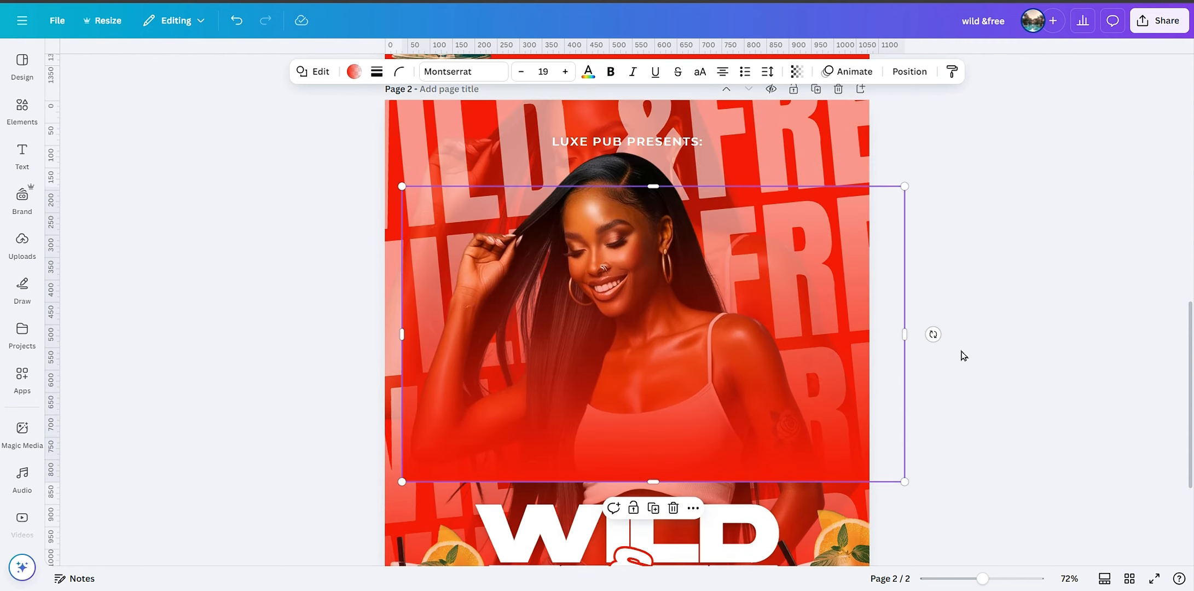
left_click_drag(932, 335, 541, 334)
left_click_drag(686, 315, 657, 227)
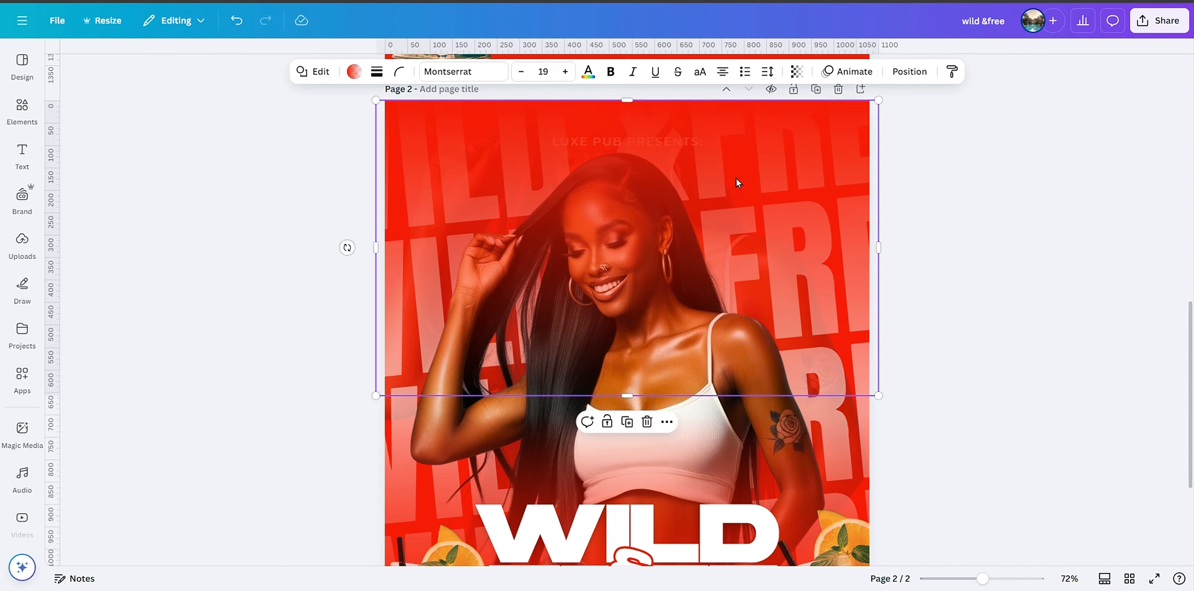
Step: Move the top red gradient down the layer order so it sits directly behind the woman's cutout
left_click(906, 79)
left_click(198, 91)
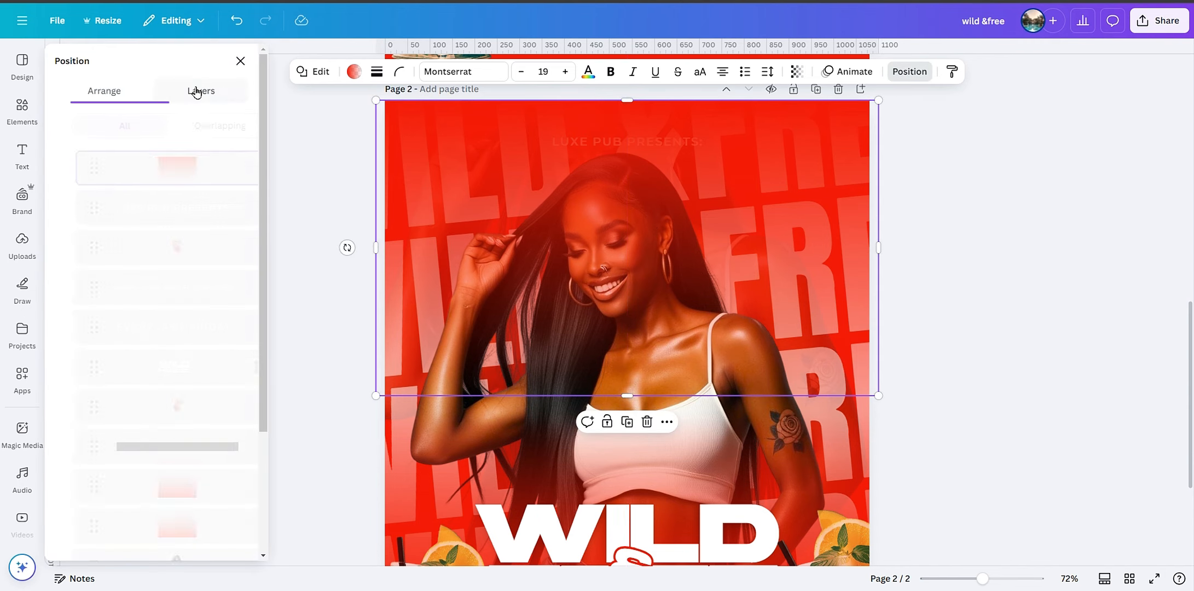
left_click_drag(186, 175, 187, 438)
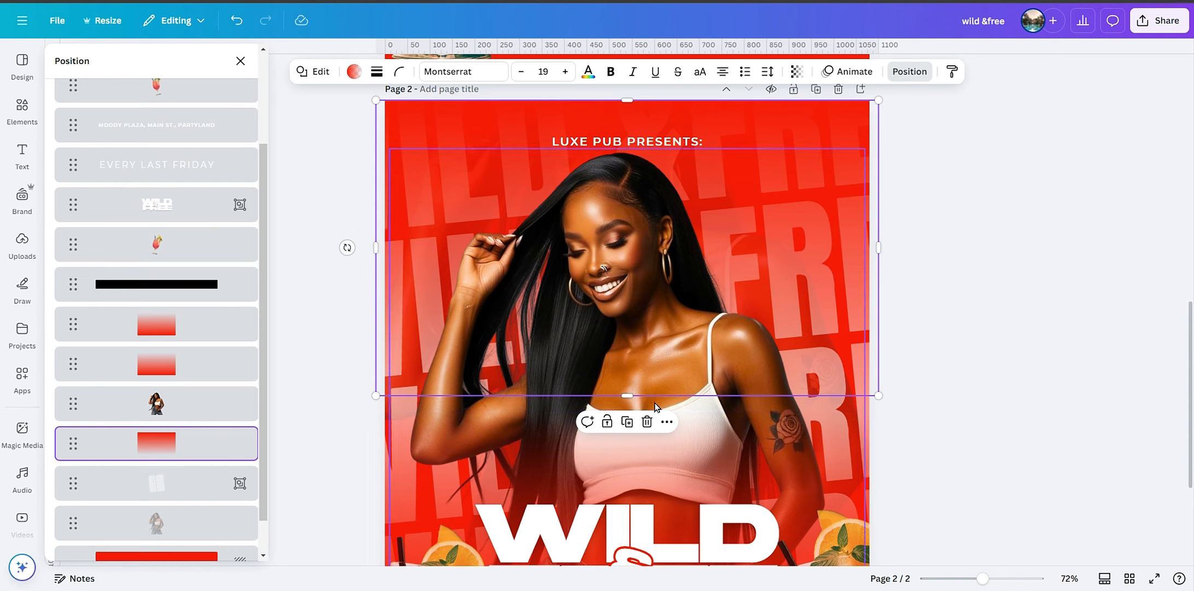
Step: Shorten the top gradient so it ends around the woman's forehead, and set its transparency to 88
left_click_drag(635, 395, 671, 199)
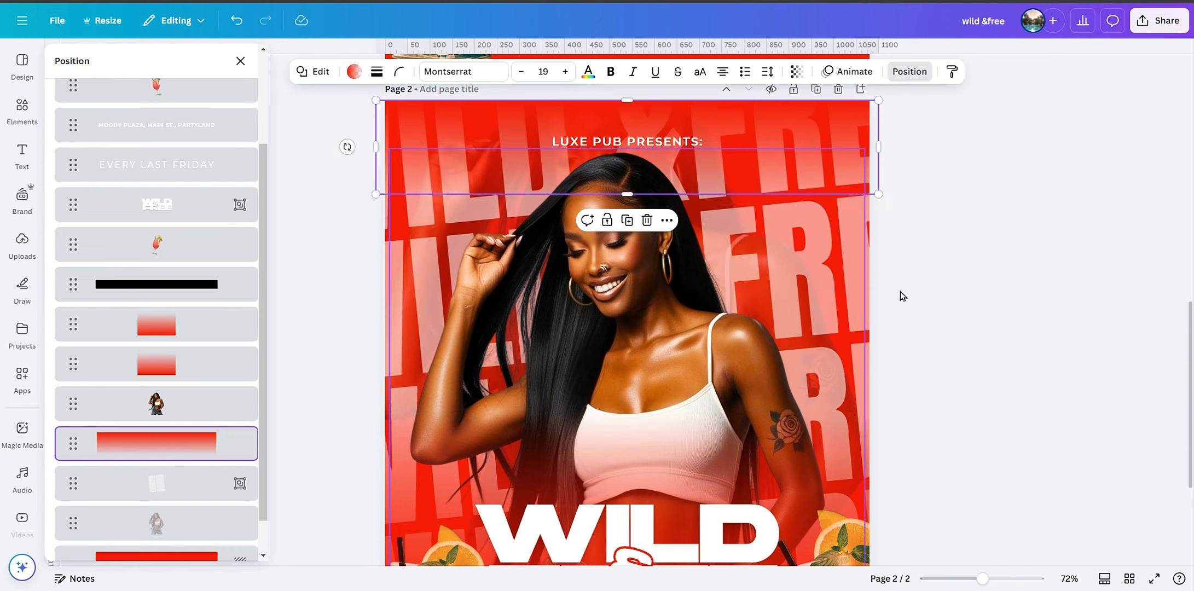
left_click(798, 71)
left_click_drag(823, 121, 817, 121)
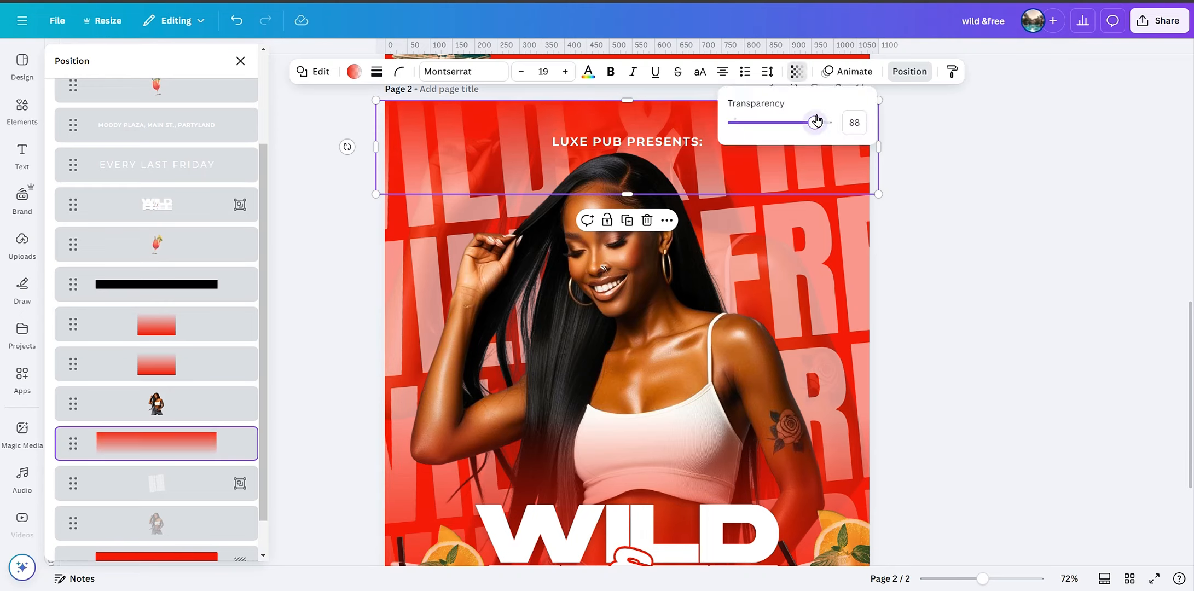
left_click(246, 65)
left_click(1043, 286)
scroll(1037, 287, "up", 2)
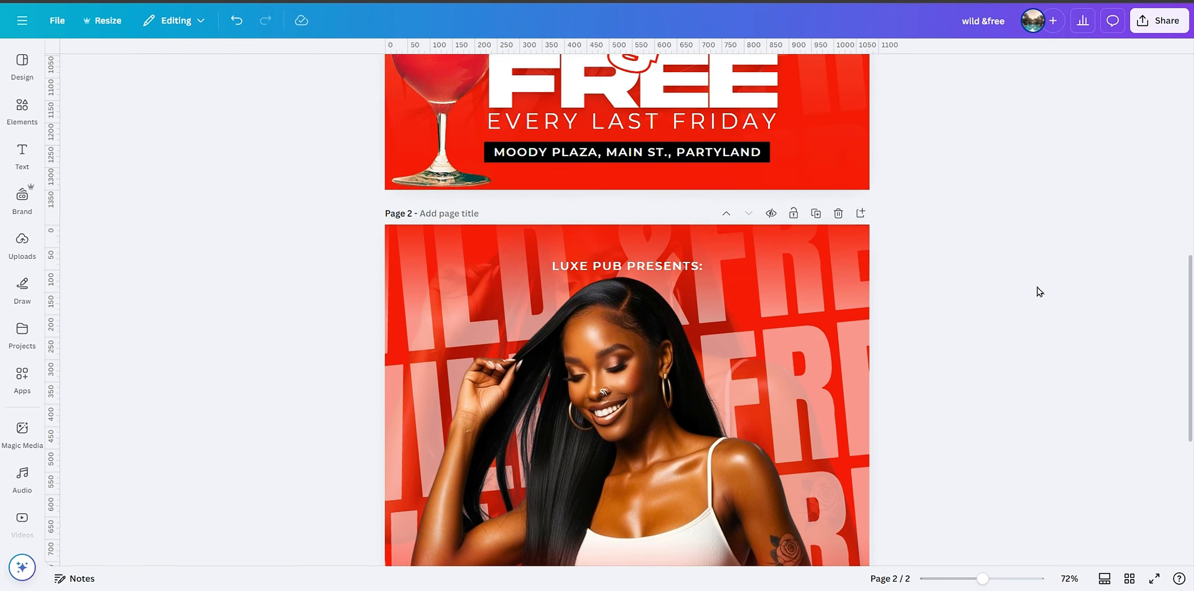
scroll(991, 286, "down", 3)
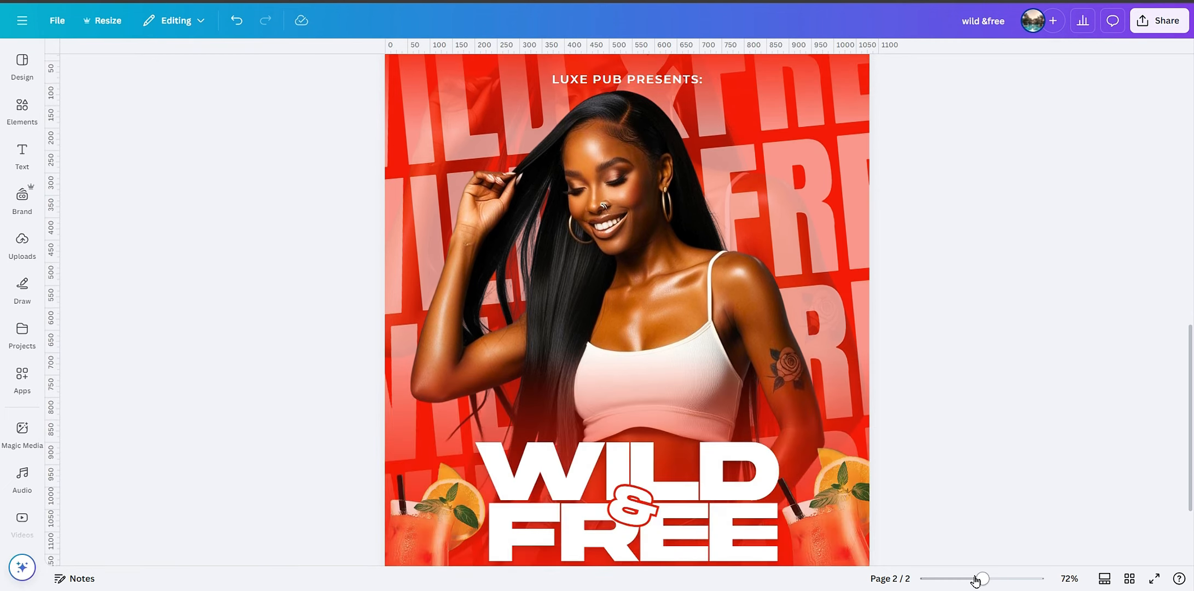
Step: Increase the letter spacing of the LUXE PUB PRESENTS: text to 254
left_click_drag(976, 581, 972, 579)
left_click_drag(646, 276, 646, 282)
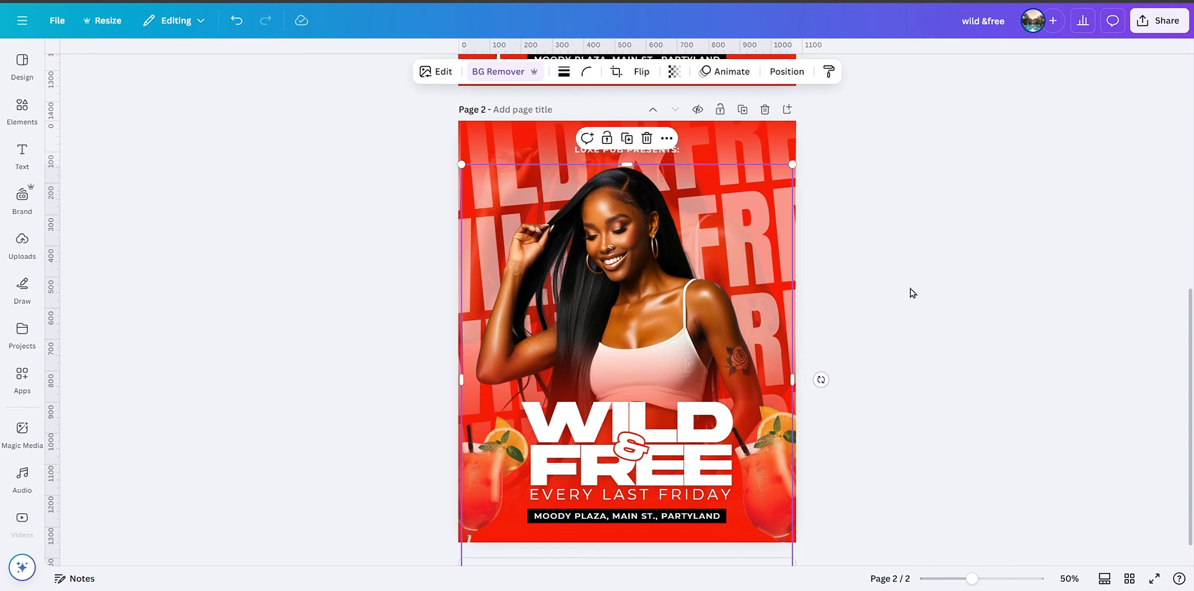
left_click(617, 148)
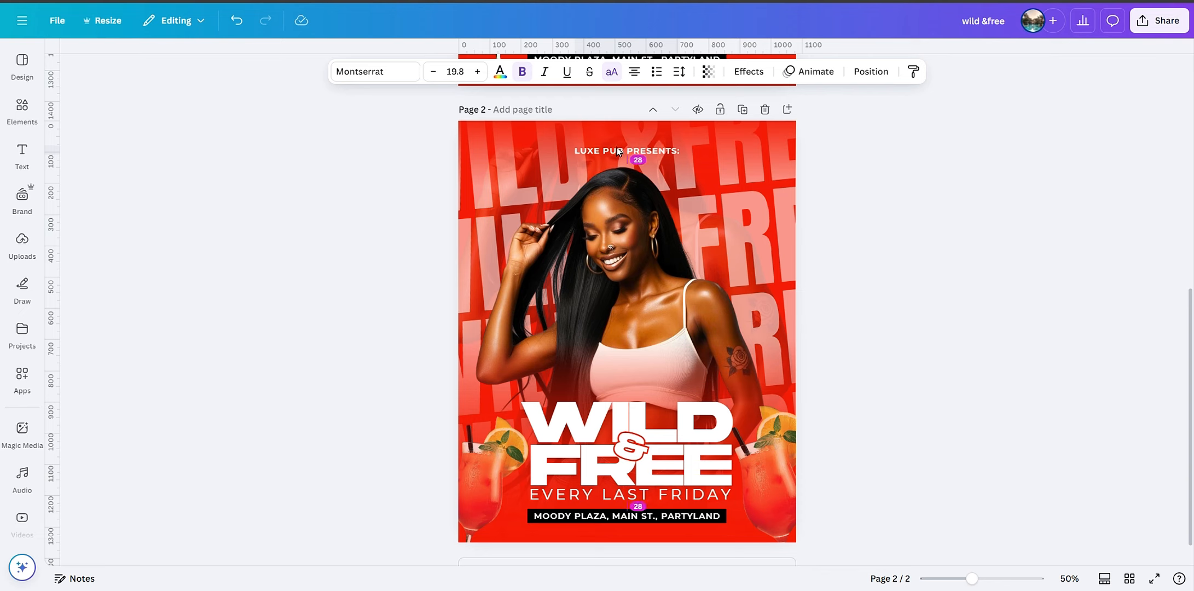
left_click(617, 151)
left_click(616, 151)
left_click(685, 76)
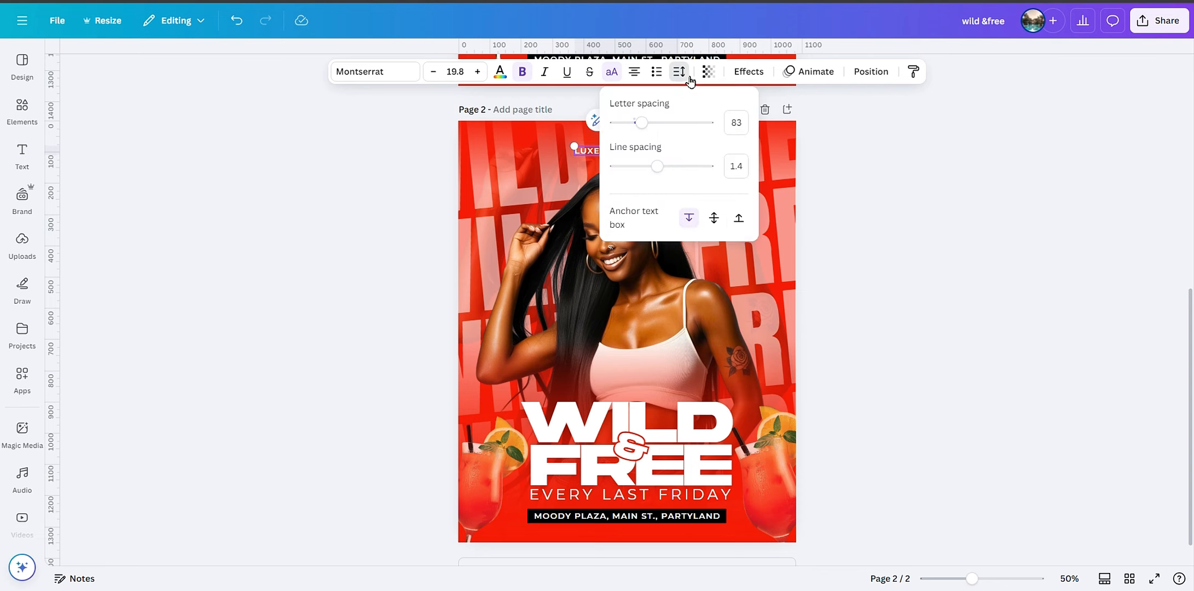
left_click_drag(642, 128, 656, 127)
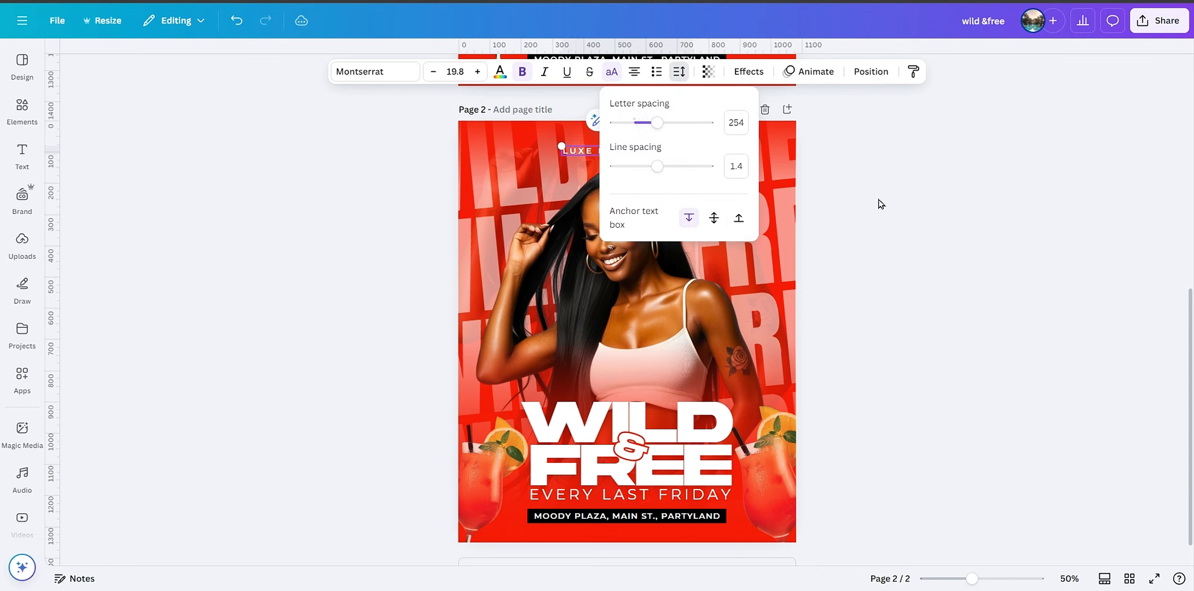
left_click(880, 202)
left_click(885, 202)
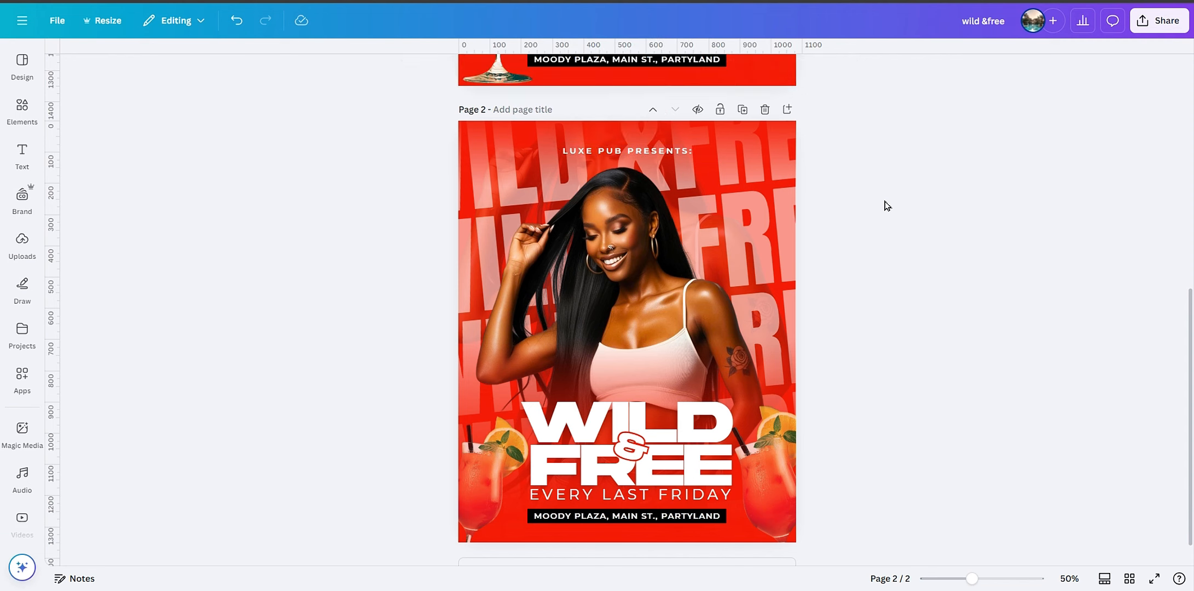
left_click(673, 151)
left_click(883, 71)
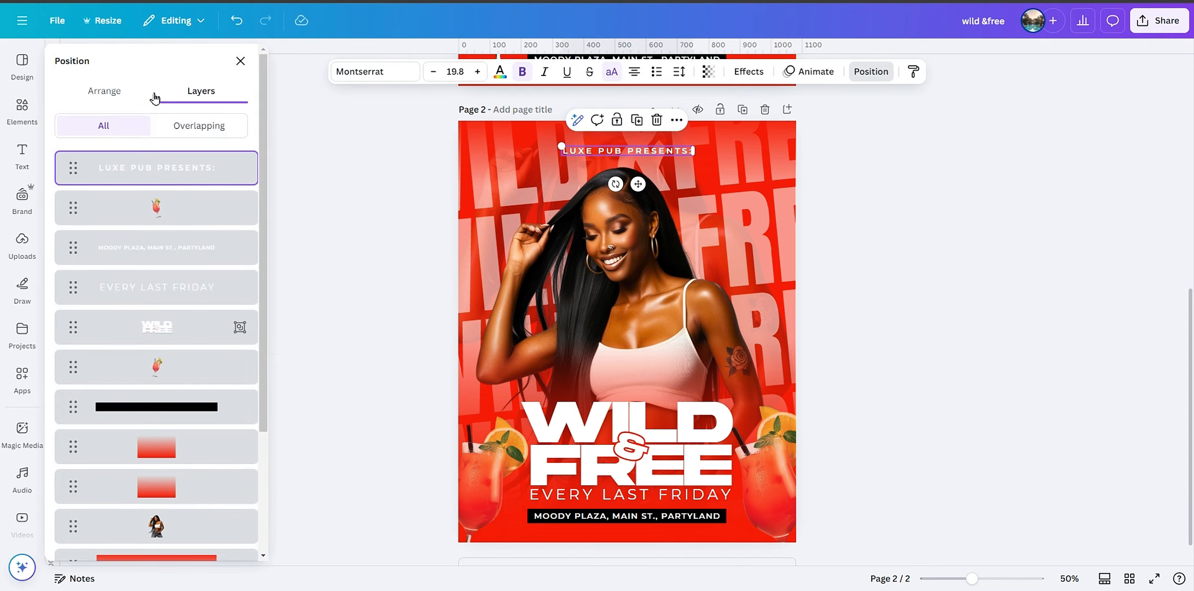
left_click(105, 91)
left_click(770, 277)
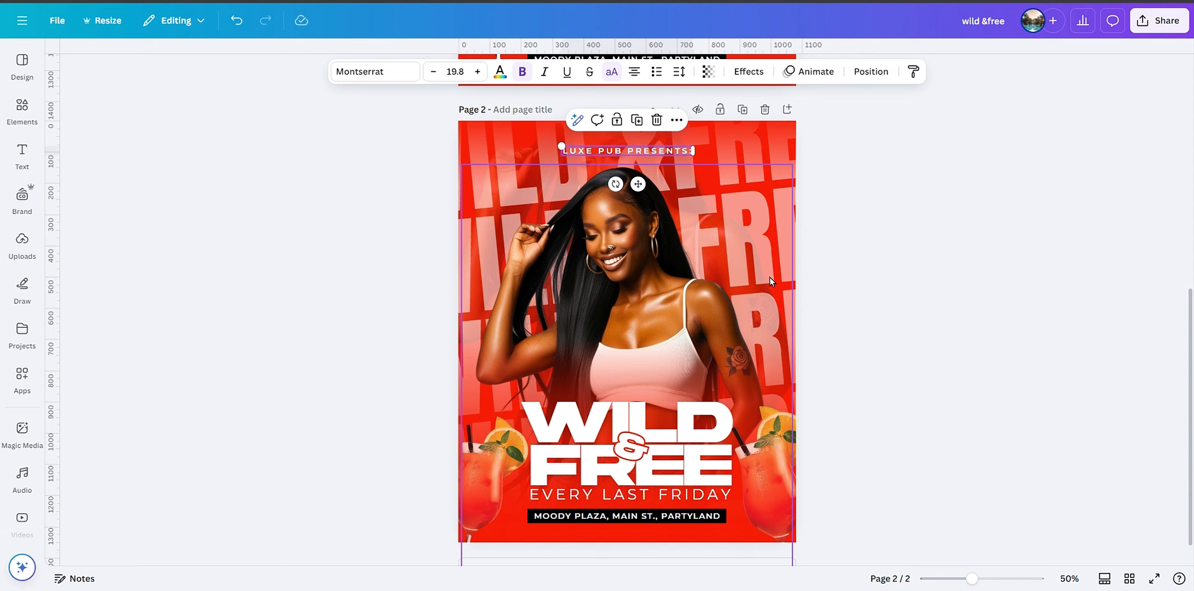
left_click(846, 270)
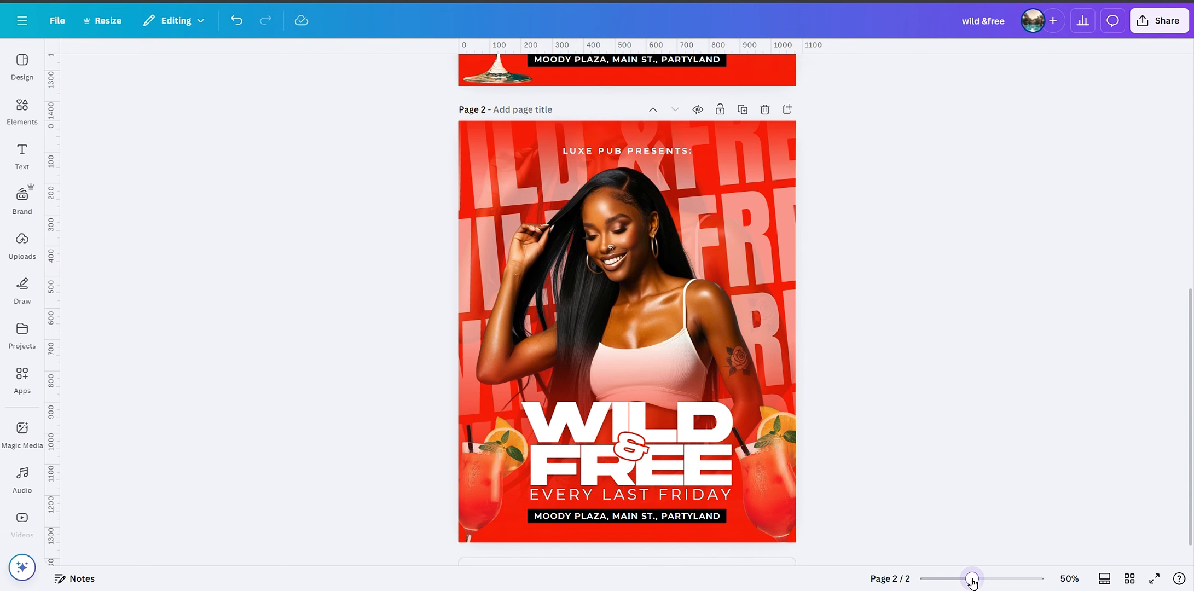
Step: Search the photo elements for "grainy" and add the blurred grey-and-black grain photo to page 2
left_click_drag(972, 580, 964, 577)
left_click(22, 106)
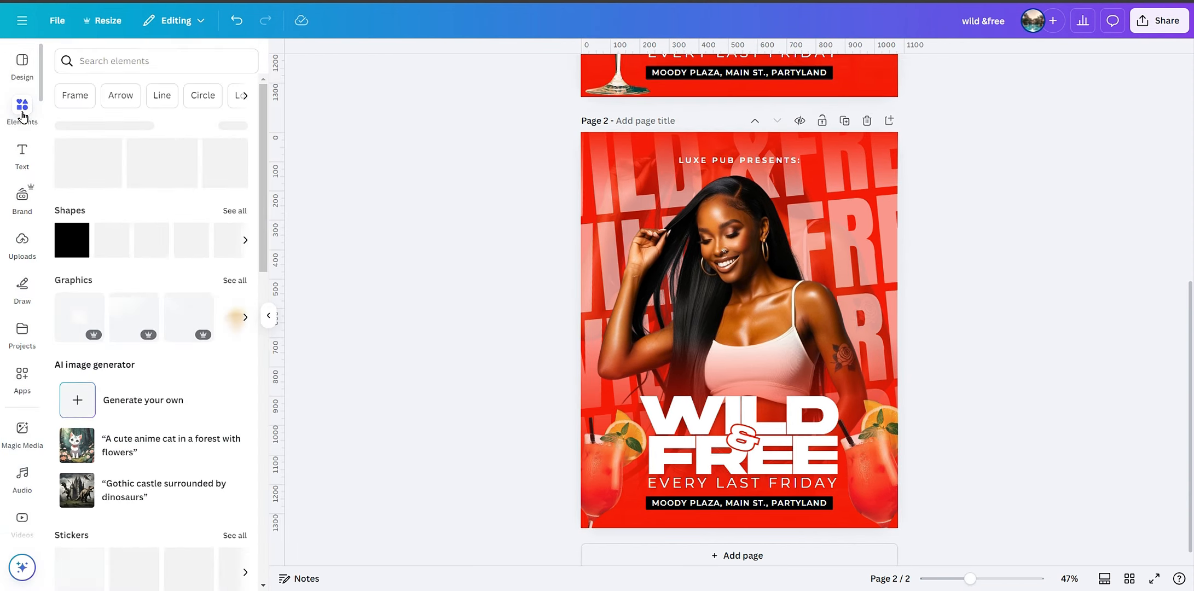
left_click(101, 63)
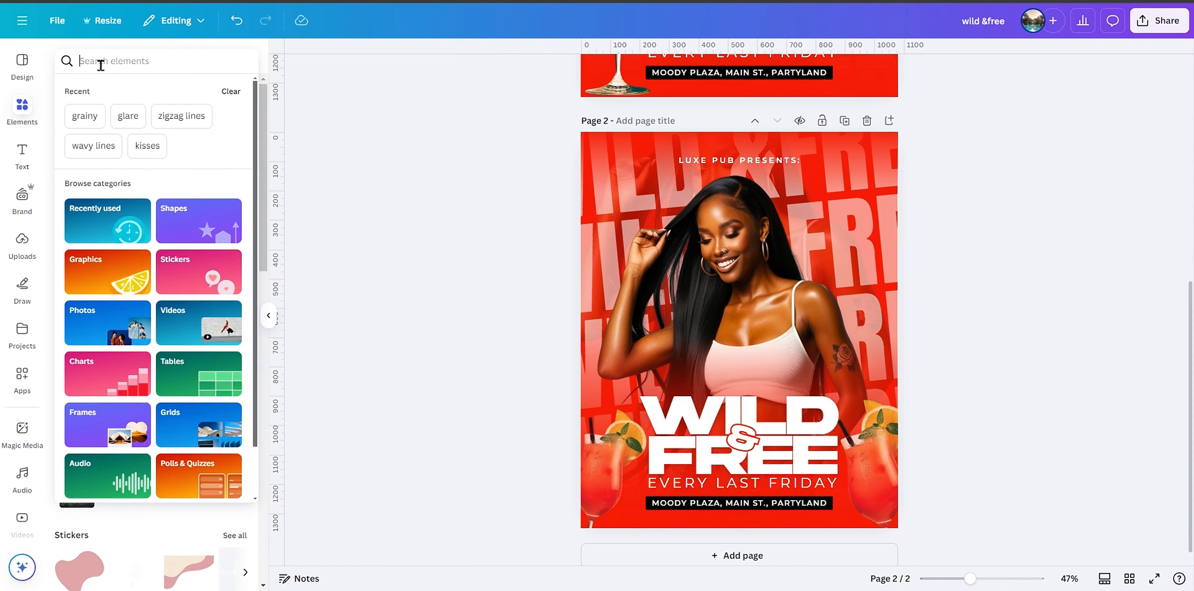
type("grainy")
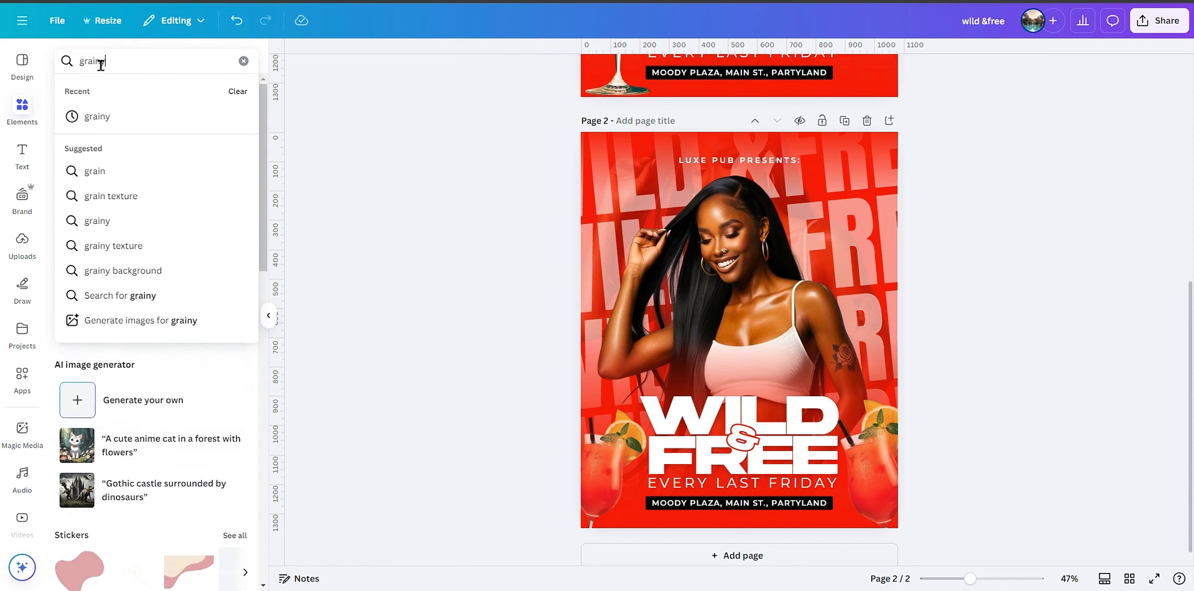
key("Return")
left_click(151, 100)
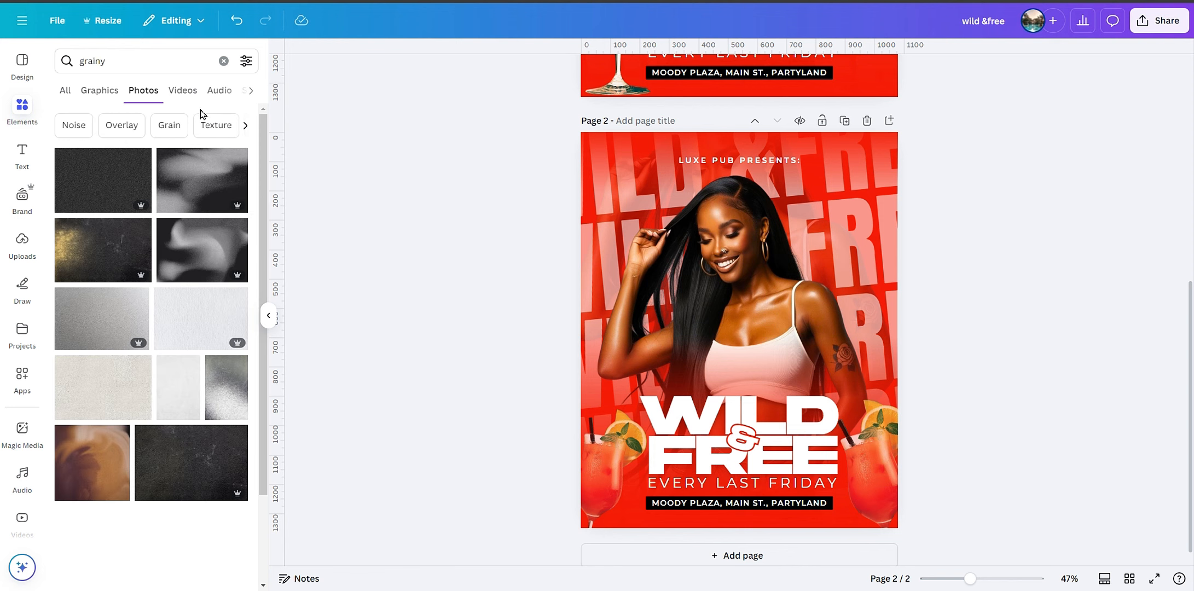
left_click(203, 175)
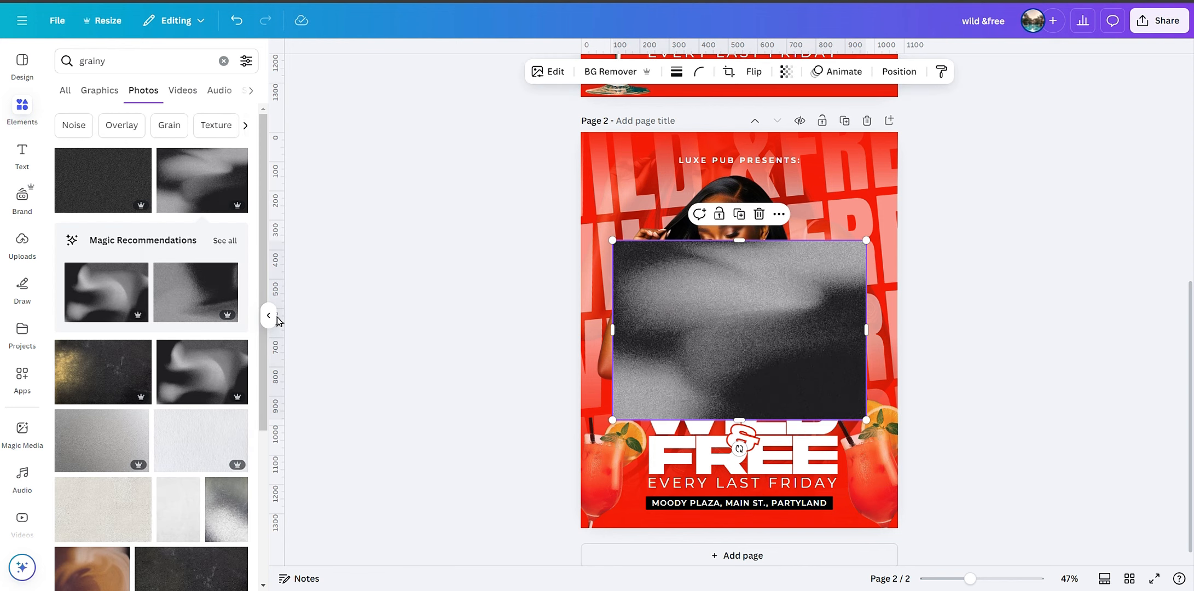
left_click(270, 320)
Step: Rotate the grain photo to -90° and enlarge it from the page's upper-left corner until it covers all of page 2
left_click_drag(627, 448, 775, 330)
left_click_drag(633, 337, 564, 265)
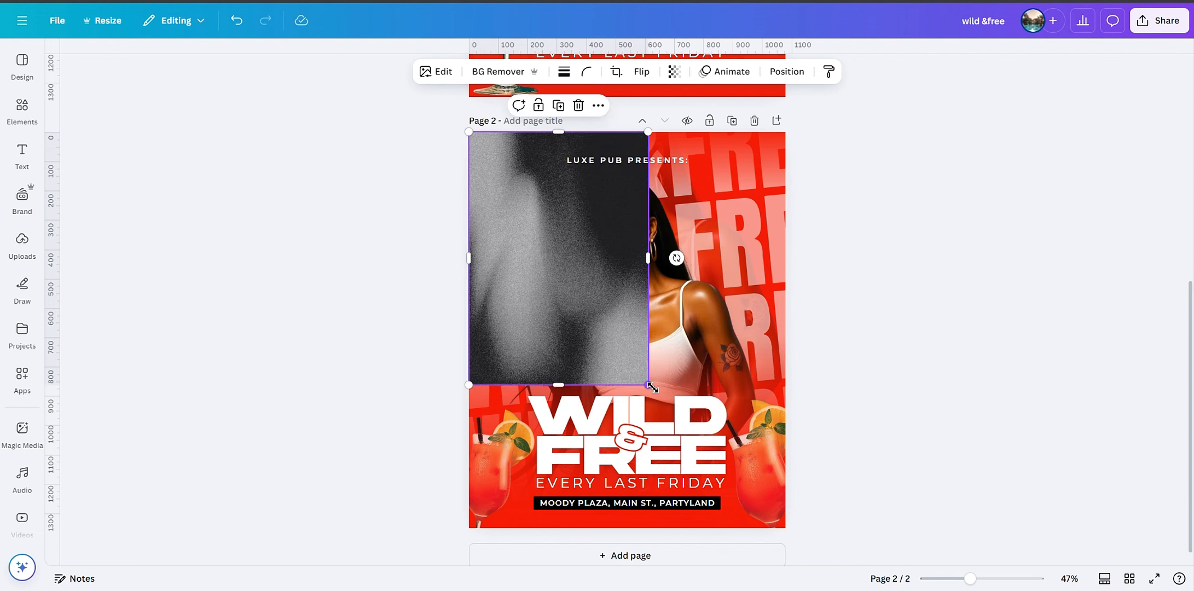
left_click_drag(652, 387, 842, 576)
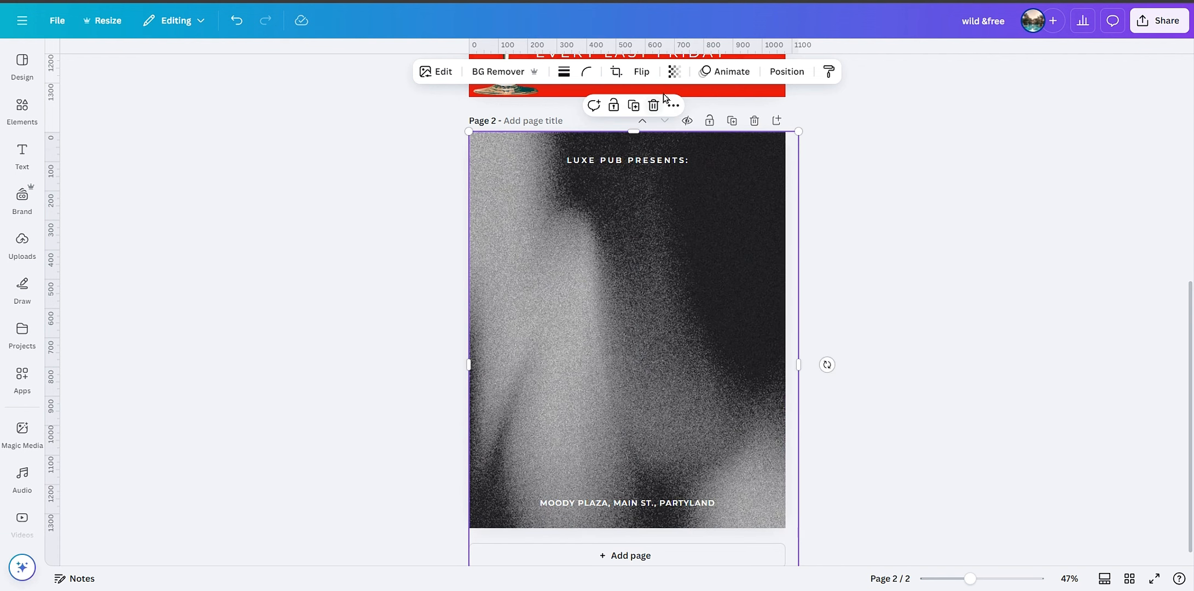
Step: Set the grain photo's transparency to 28 and its sharpness to 42
left_click(673, 71)
left_click_drag(646, 125, 637, 124)
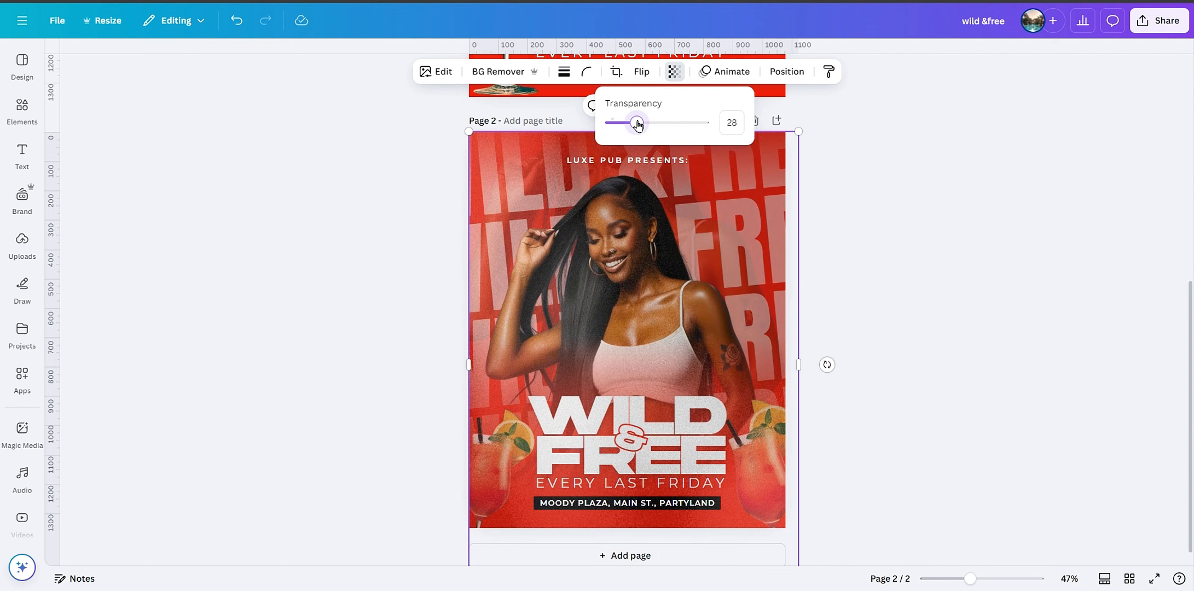
left_click(437, 72)
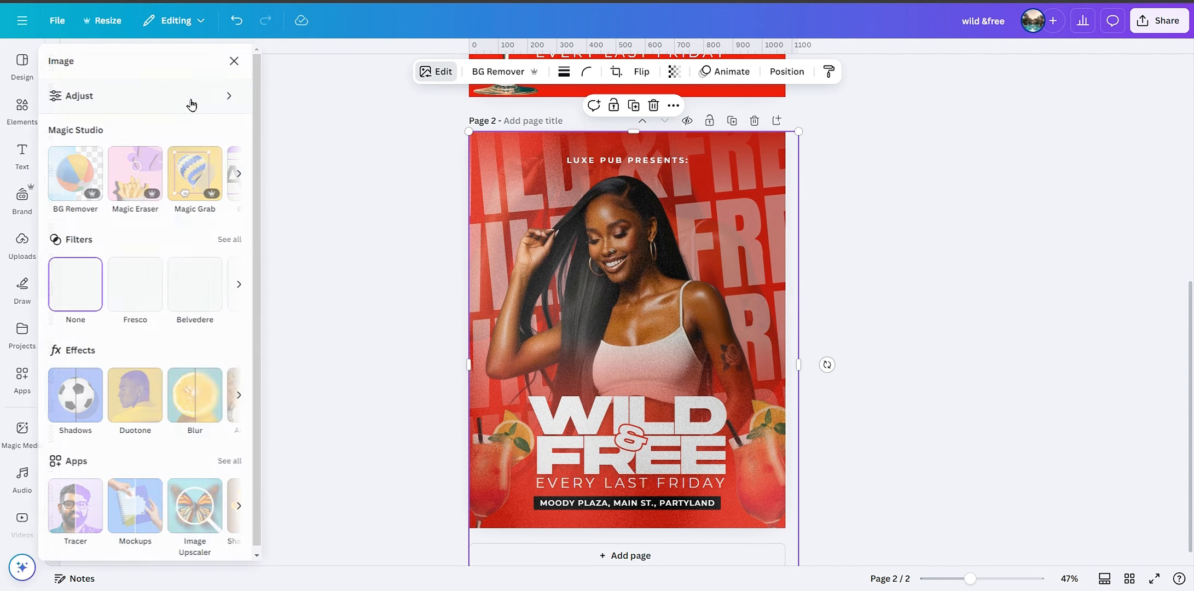
left_click(176, 113)
scroll(133, 274, "down", 6)
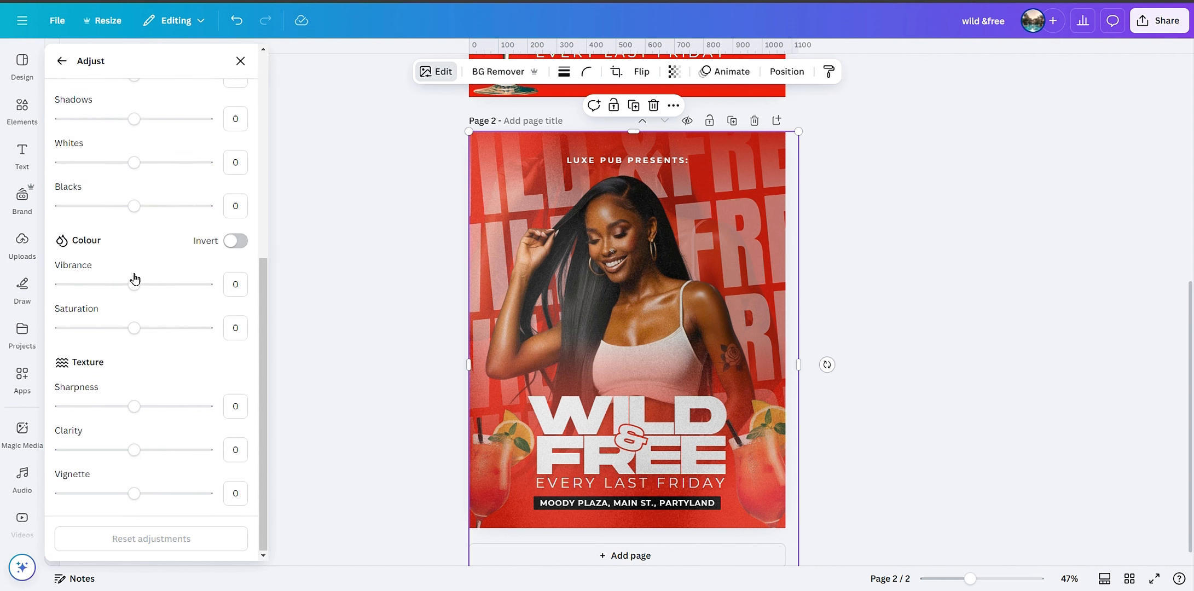
left_click_drag(134, 409, 161, 410)
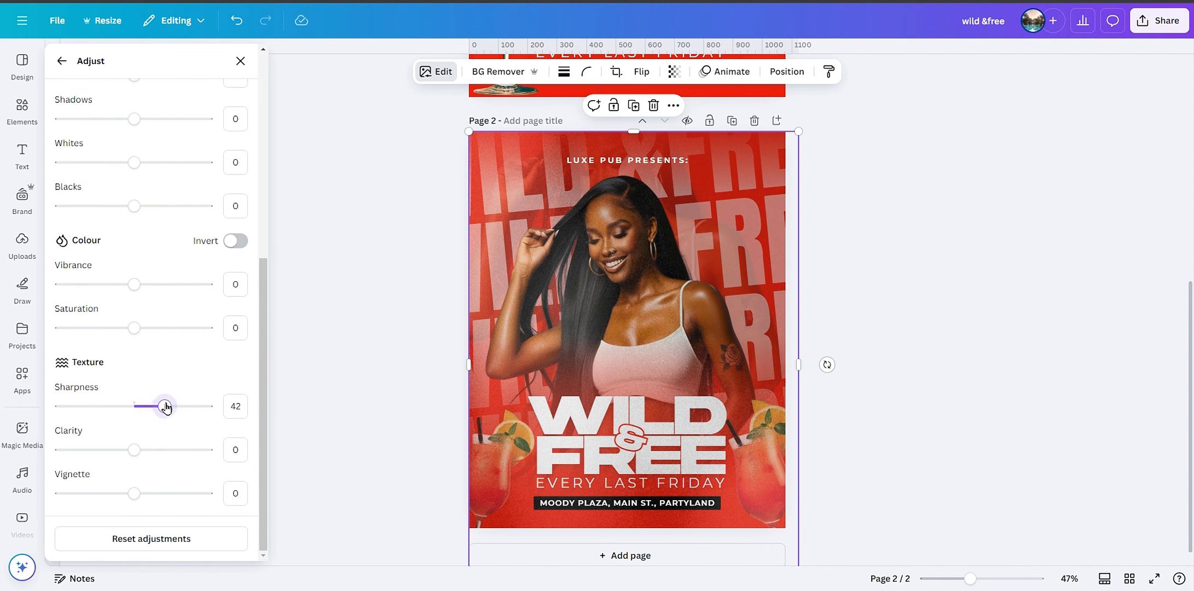
Step: Move the grain photo down the layer order to just below the top gradient, above the repeated background lettering
left_click(783, 74)
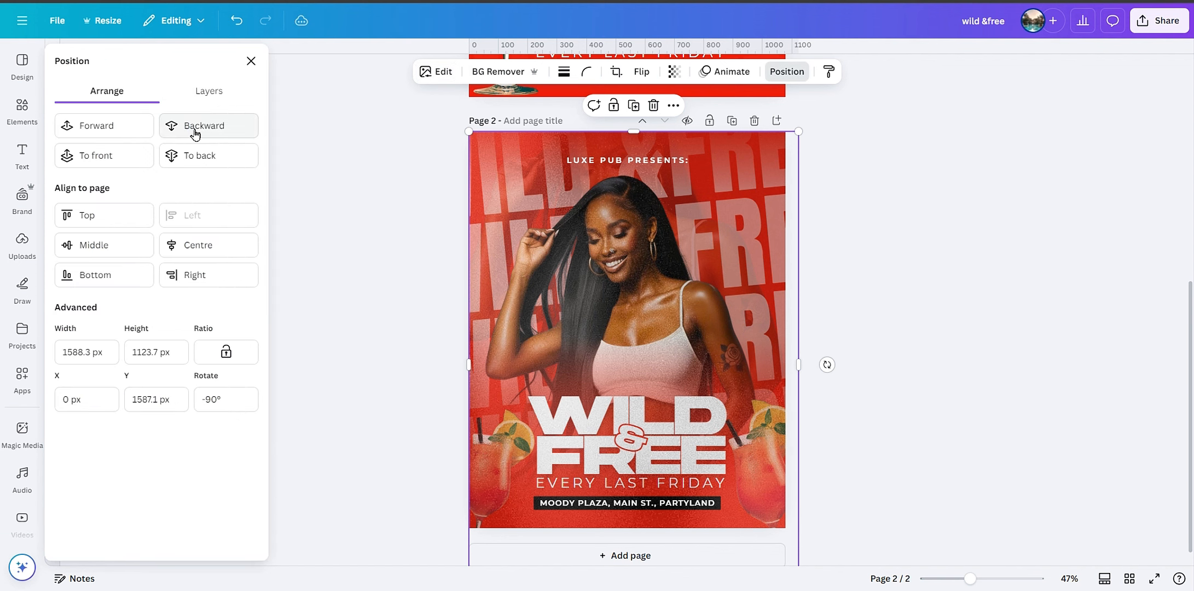
left_click(209, 91)
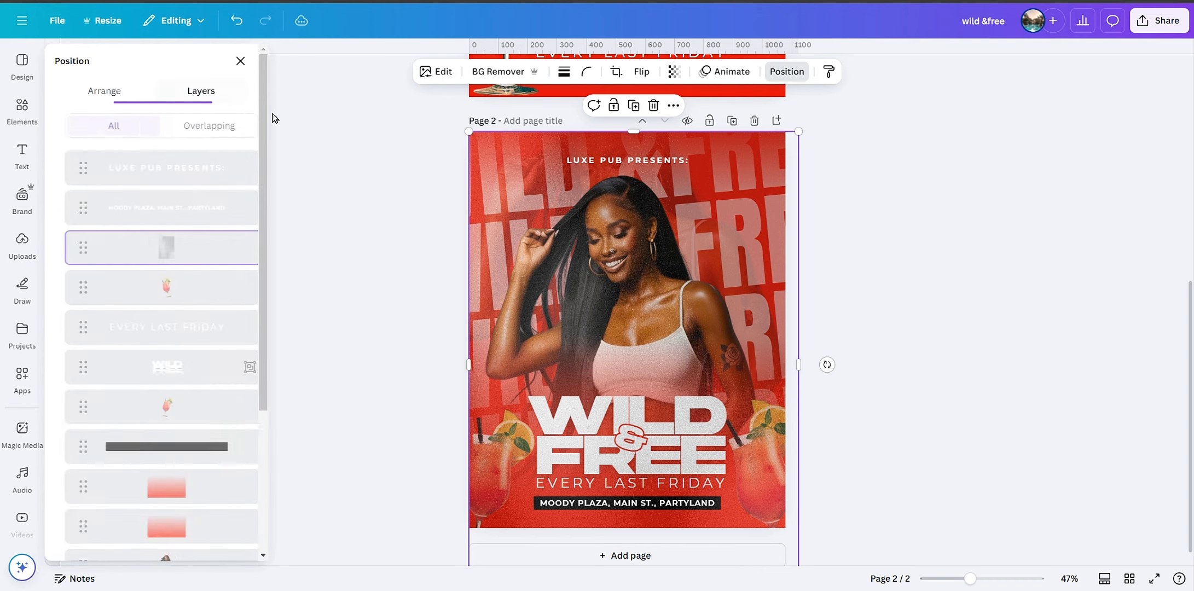
left_click_drag(158, 247, 163, 425)
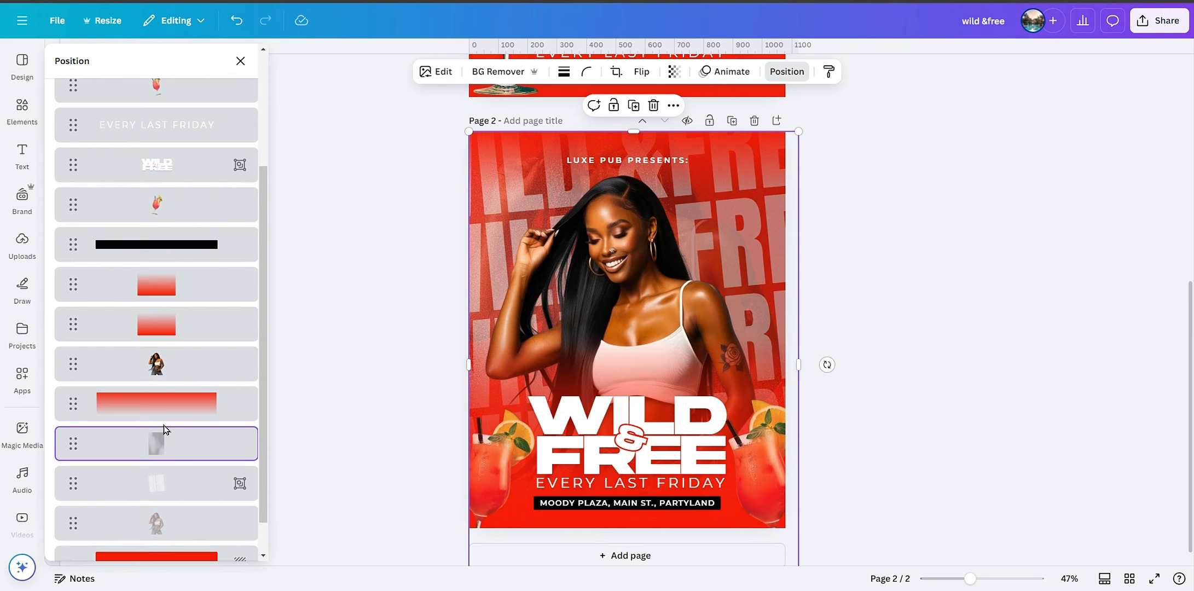
left_click(241, 62)
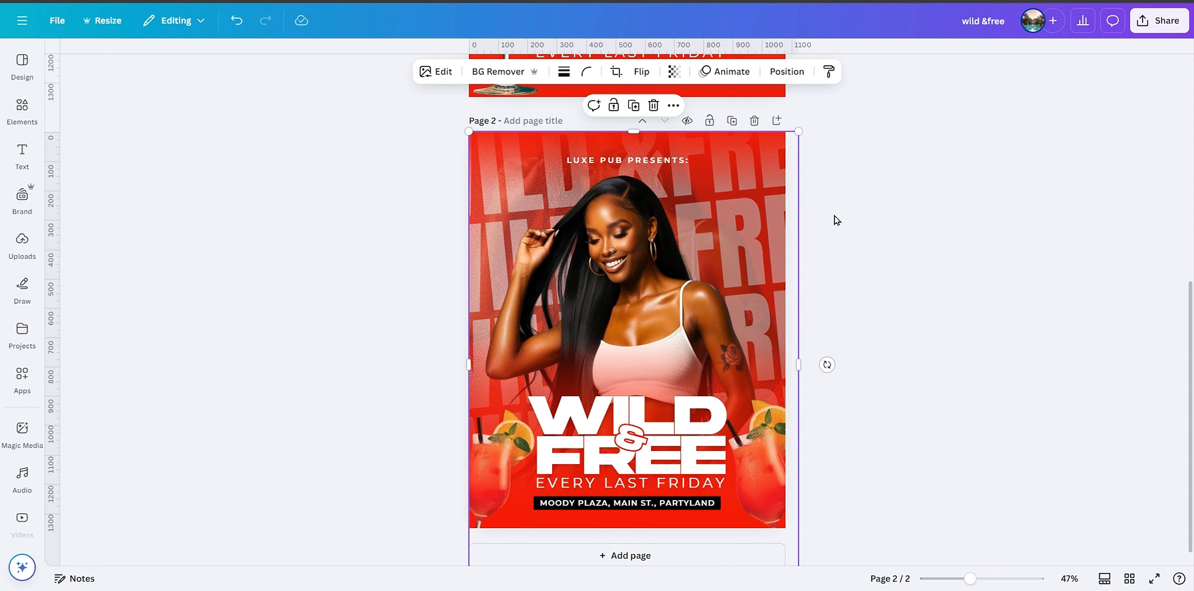
left_click(905, 221)
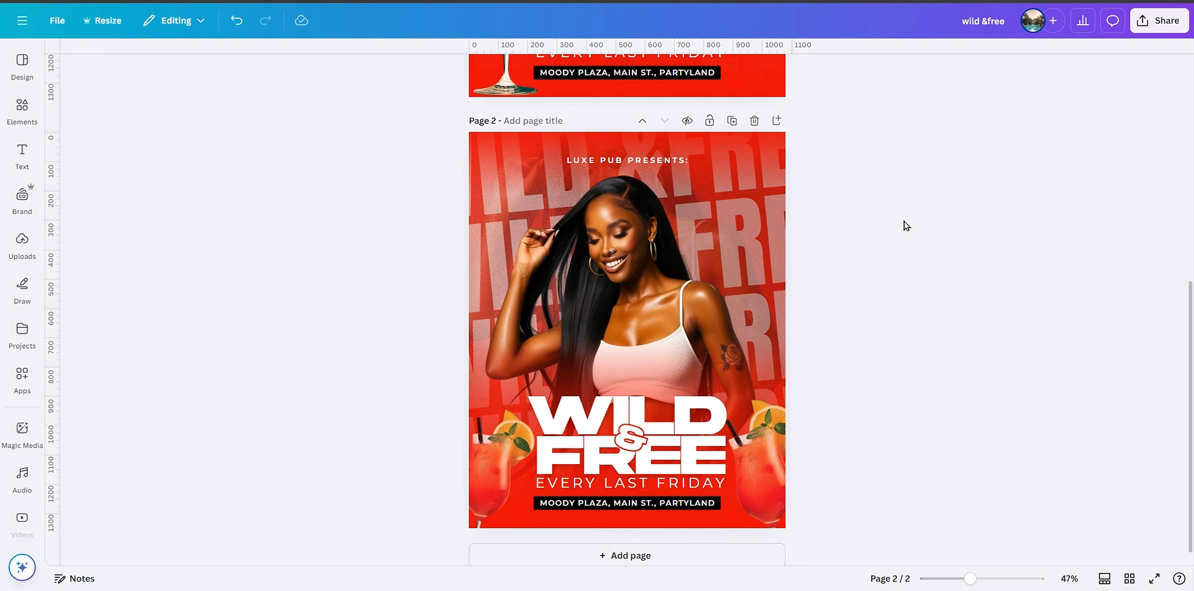
Step: Shrink the WILD & FREE title group slightly and reposition it centred above the EVERY LAST FRIDAY line
left_click(705, 466)
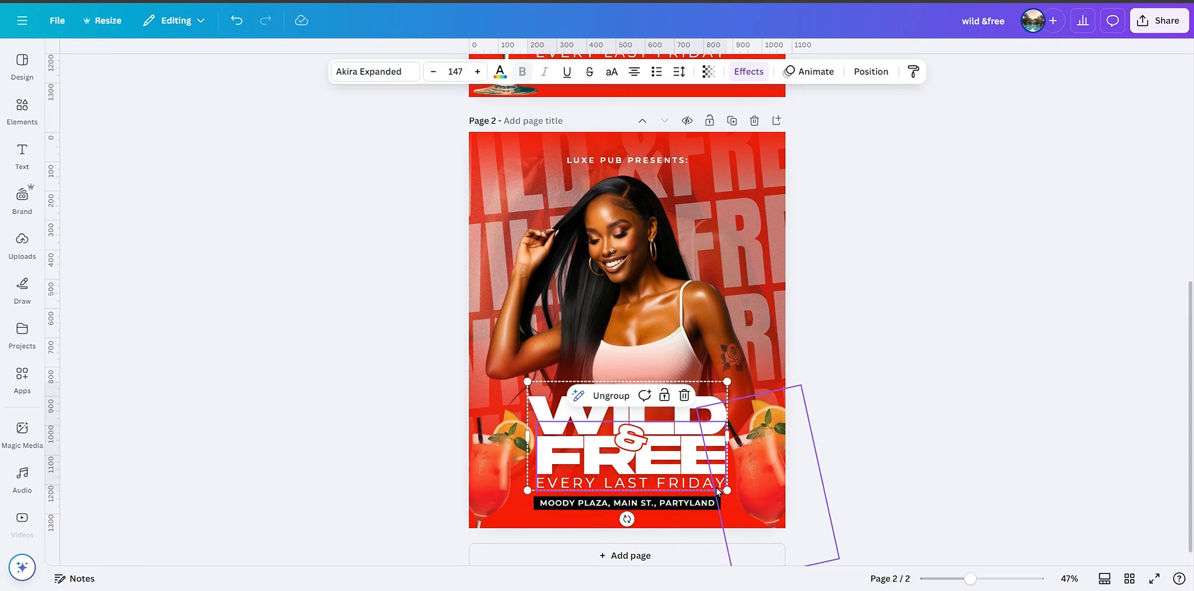
left_click(978, 581)
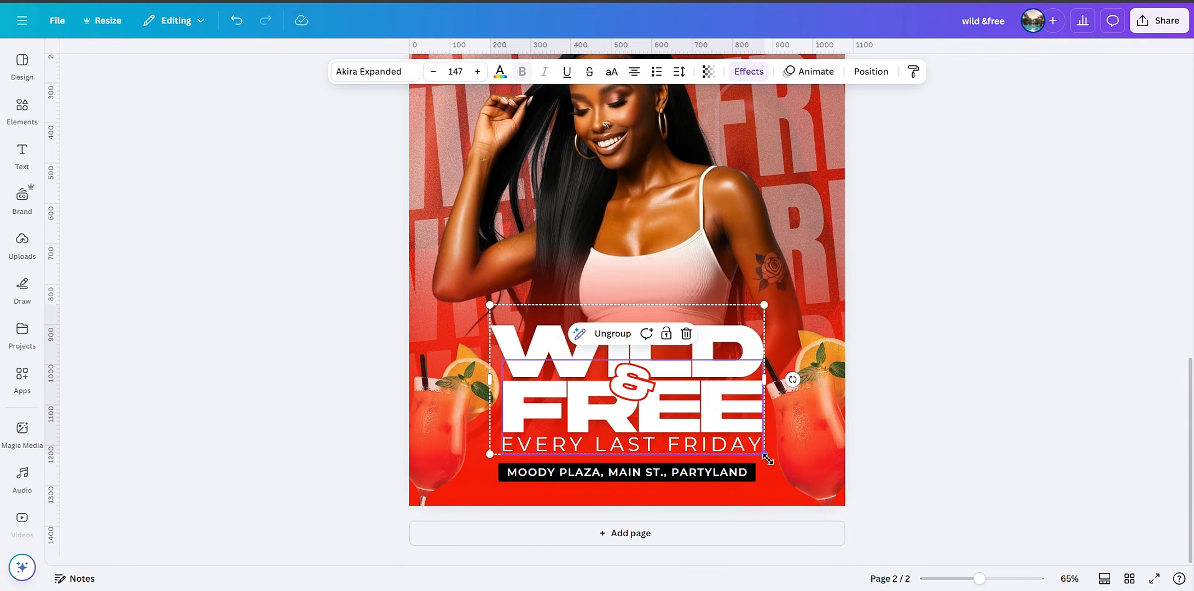
left_click_drag(768, 460, 755, 455)
left_click_drag(706, 387, 712, 396)
left_click(950, 409)
Step: Tighten the EVERY LAST FRIDAY line's letter spacing to 142 and narrow its text box to match the title's width
left_click(722, 442)
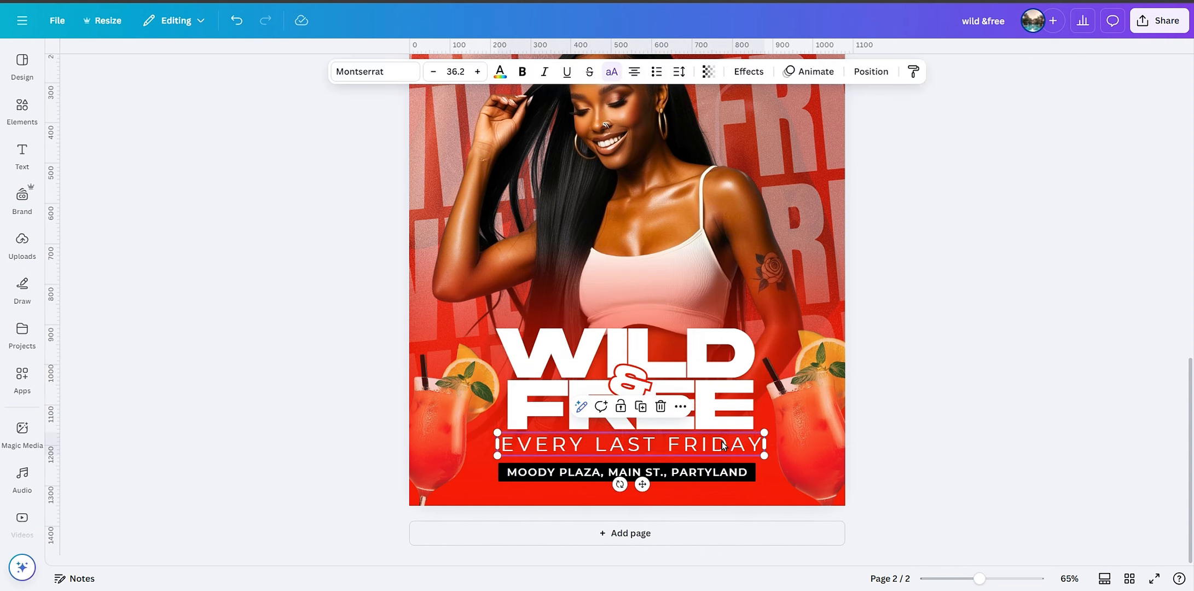
left_click(678, 71)
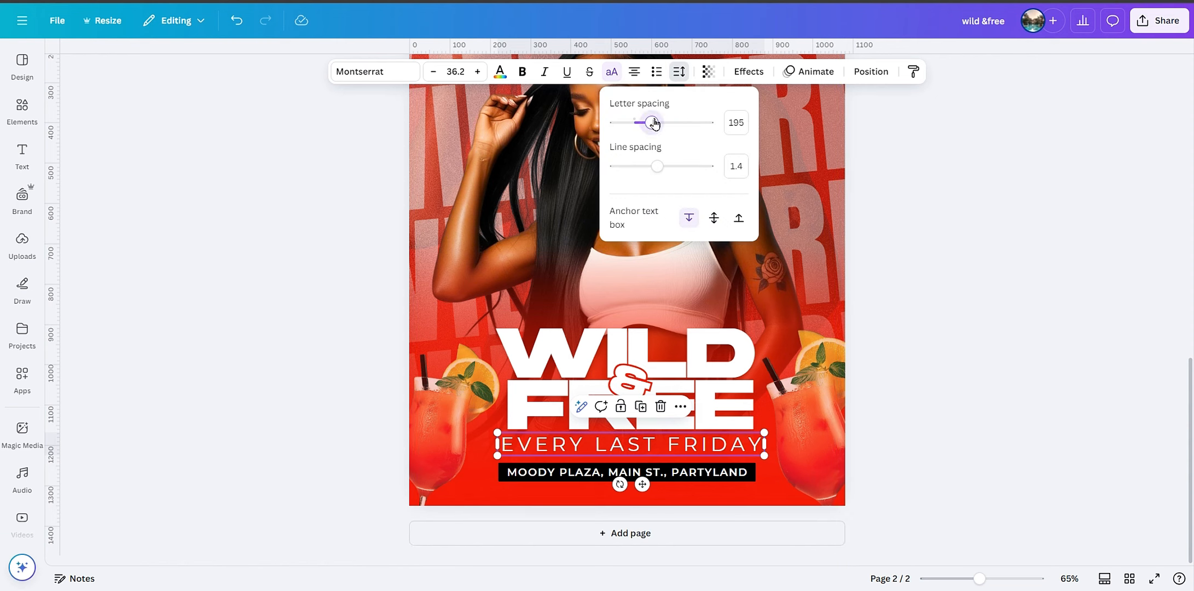
left_click_drag(655, 123, 636, 122)
left_click(768, 446)
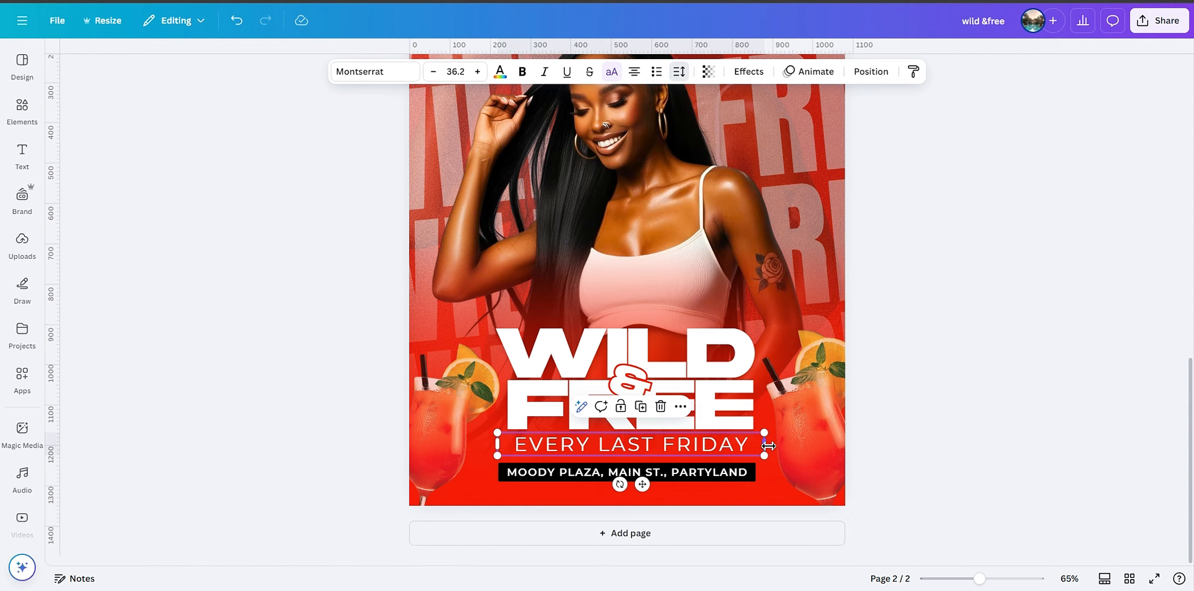
left_click_drag(769, 446, 746, 444)
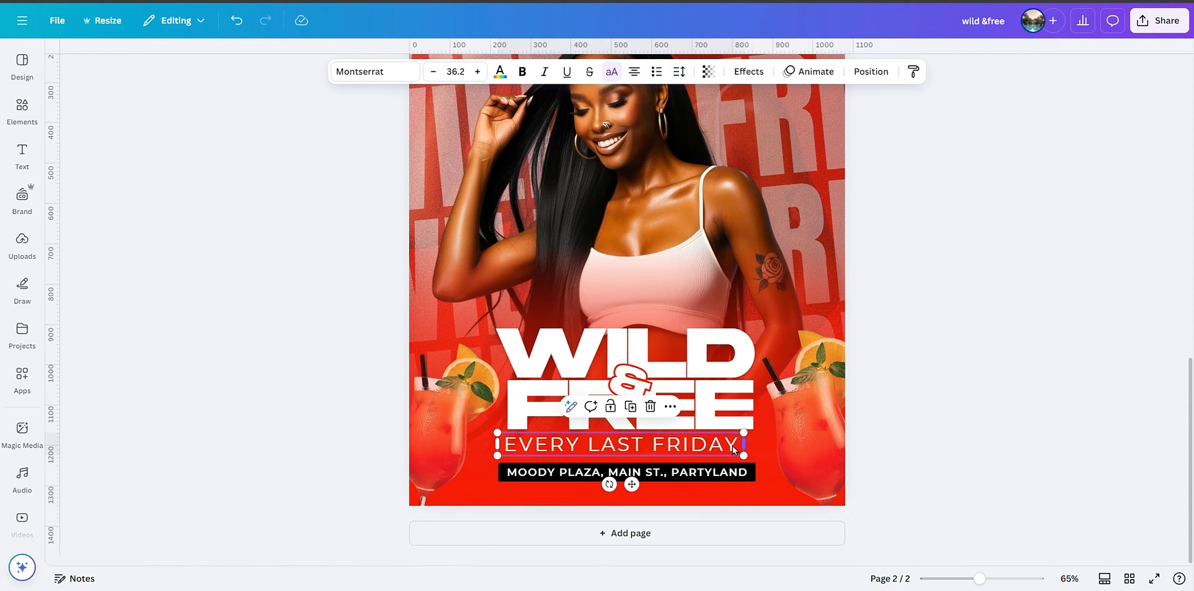
left_click(680, 73)
left_click_drag(644, 123, 651, 122)
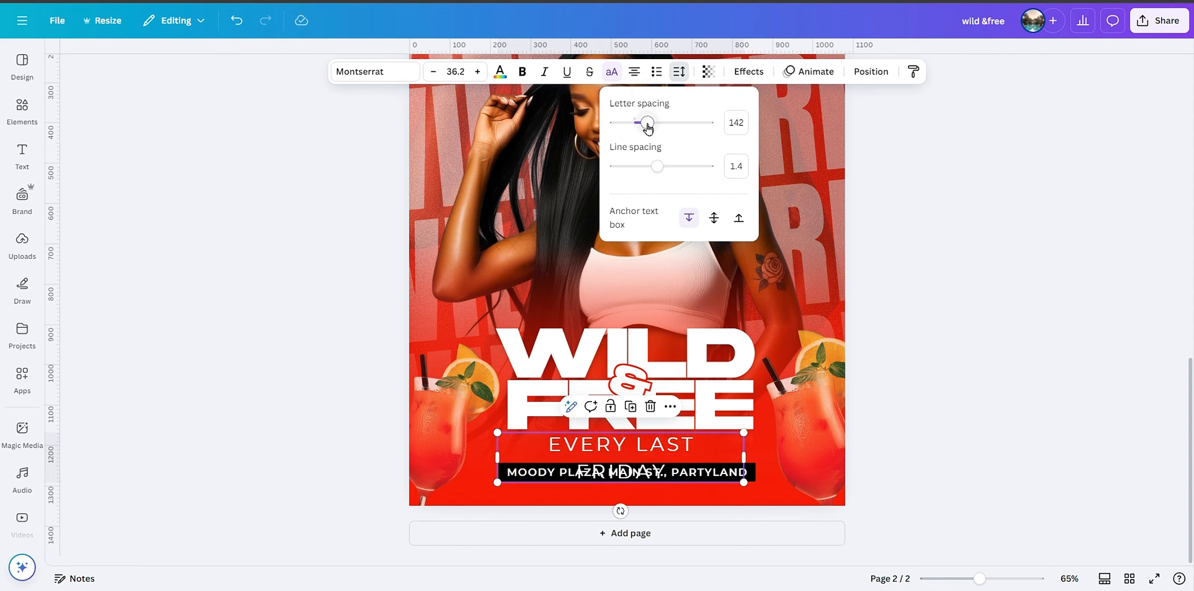
left_click(746, 444)
left_click_drag(746, 443, 763, 447)
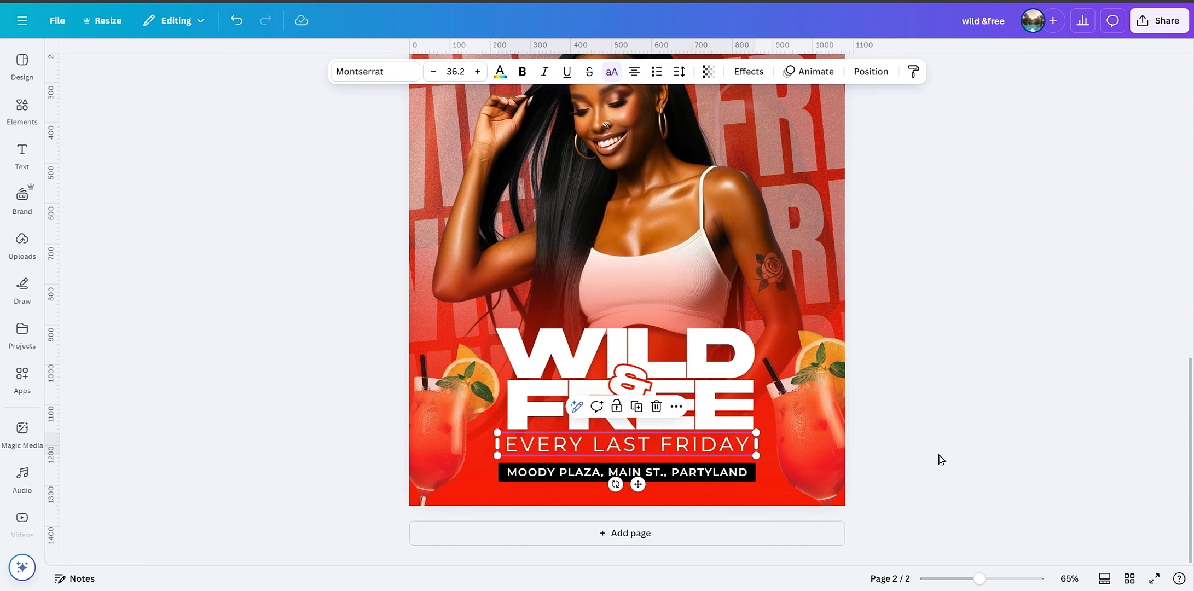
left_click(1014, 396)
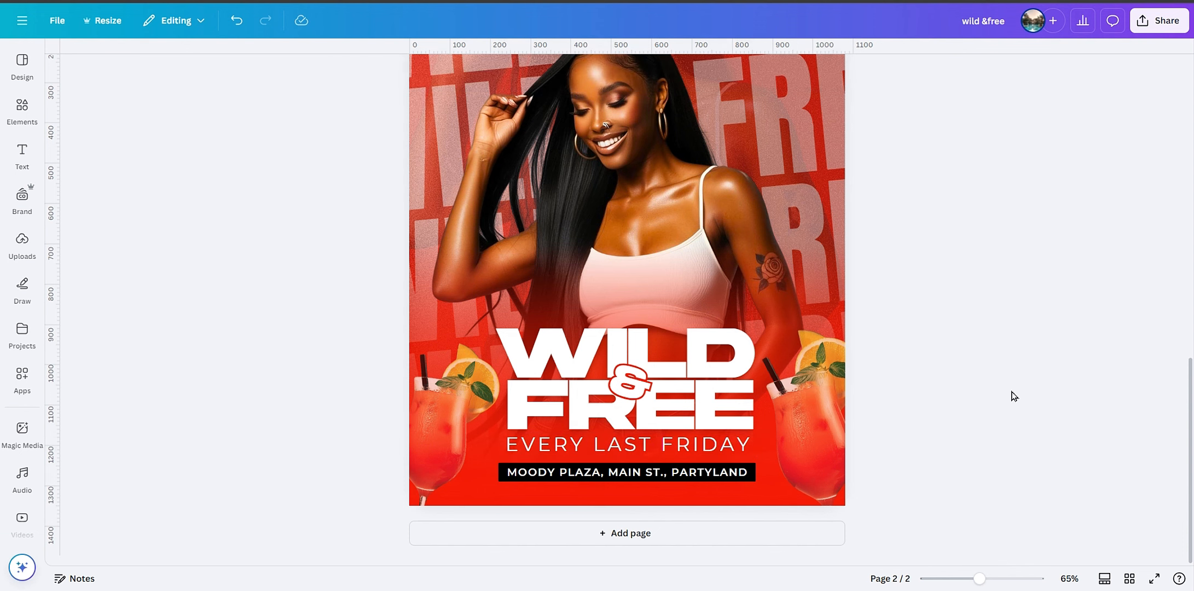
left_click_drag(977, 579, 975, 579)
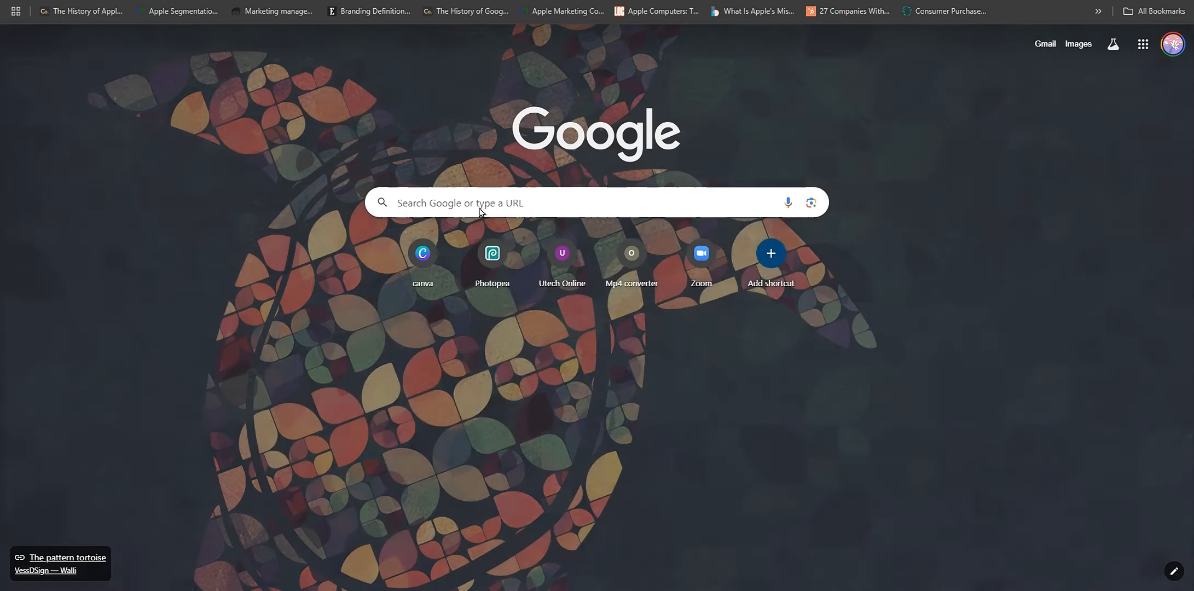
Step: Switch to Google, open the Make a Pixel Speech Bubble site and create a left-spike speech bubble reading "bring a friend"
left_click(480, 203)
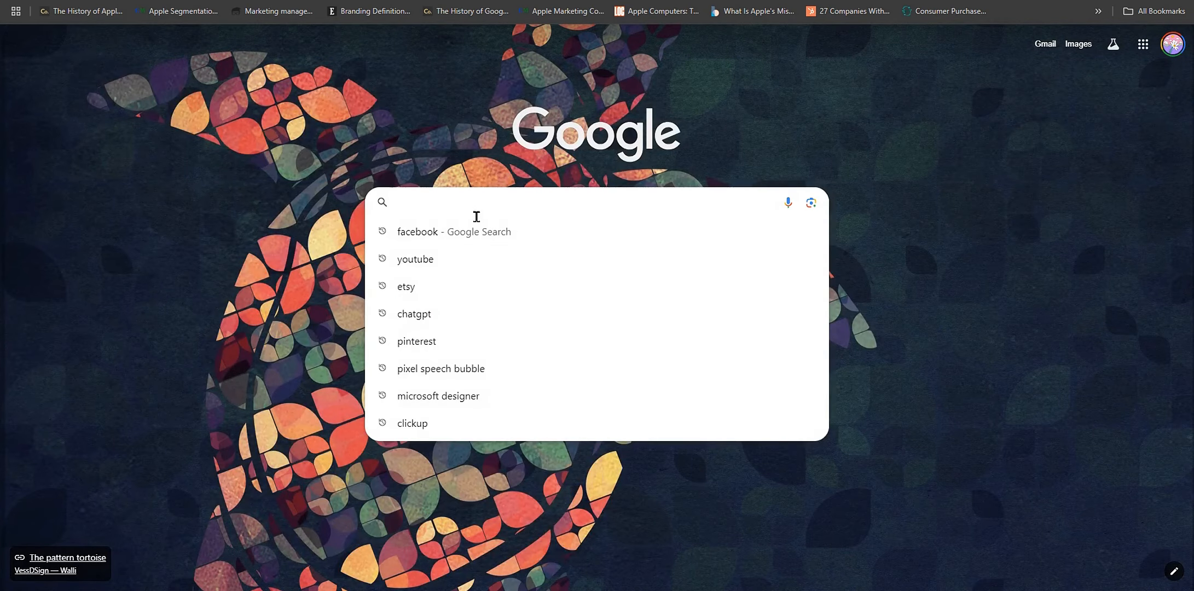
left_click(462, 368)
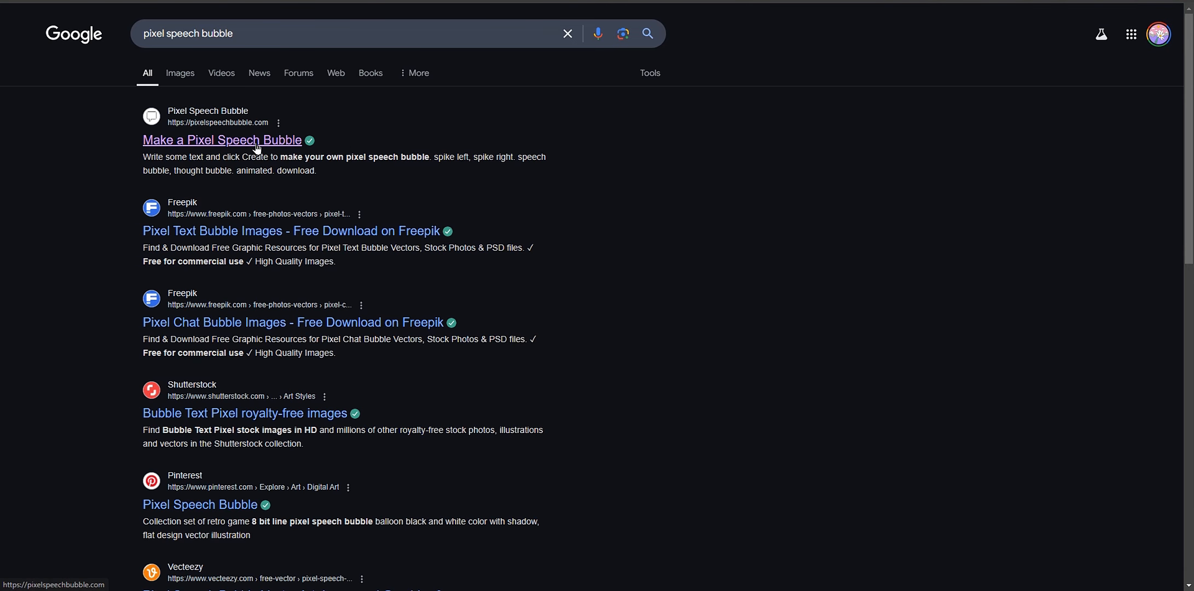
left_click(257, 141)
left_click(478, 214)
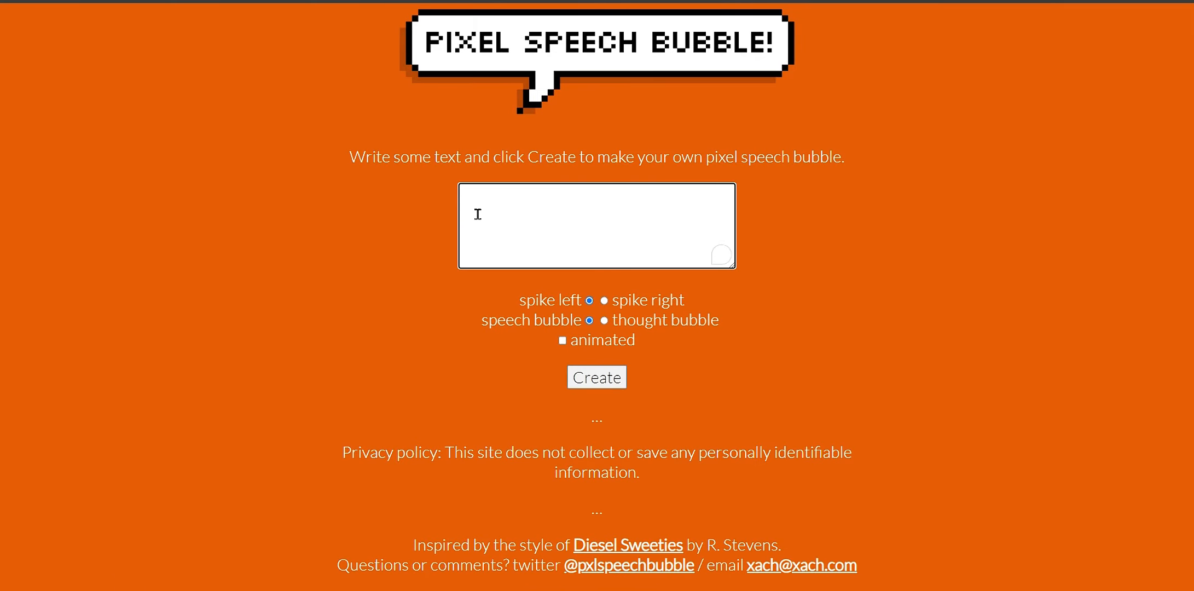
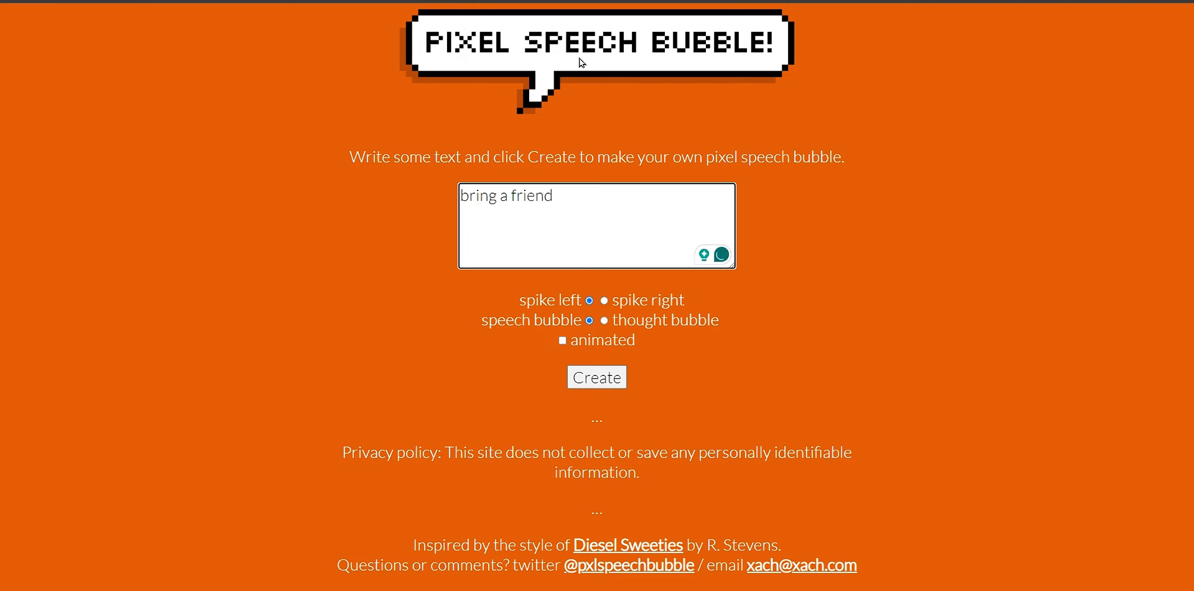
left_click(595, 377)
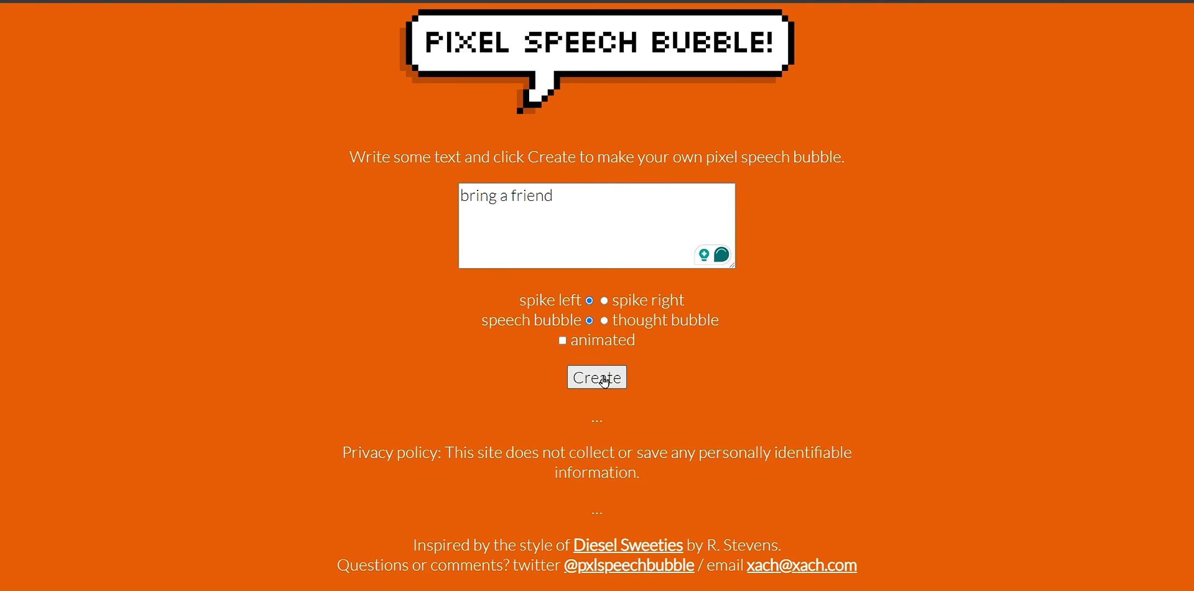
Step: Place the generated speech bubble on page 2 of the Canva poster and shrink it over the woman's top
scroll(597, 379, "down", 1)
left_click_drag(635, 375, 691, 326)
left_click(943, 323)
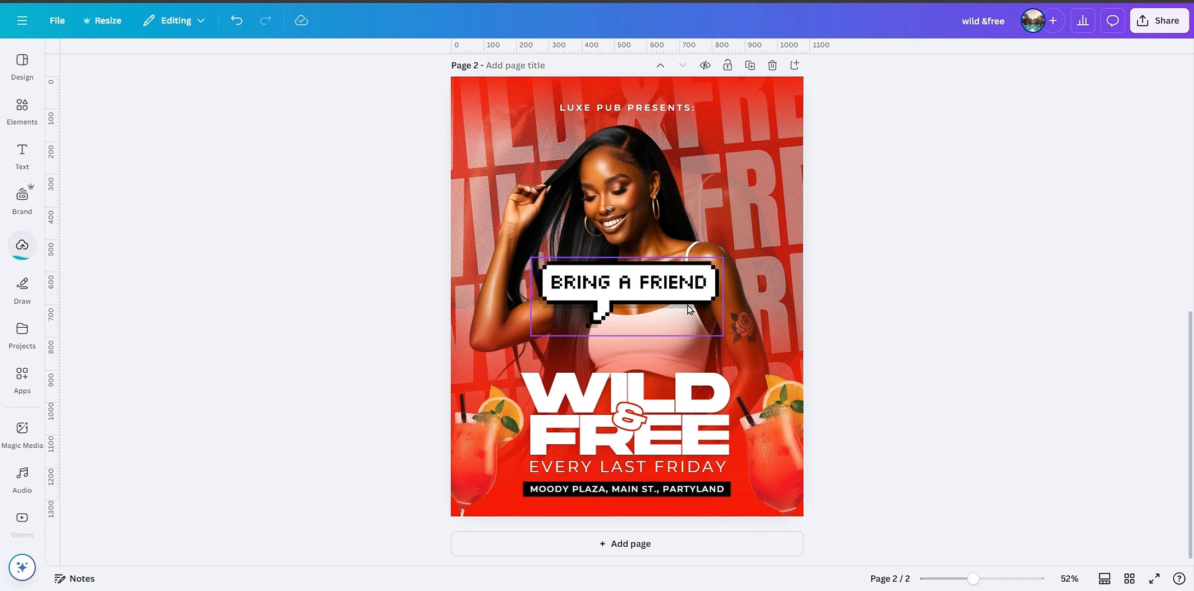
left_click_drag(673, 291, 725, 335)
left_click_drag(978, 579, 983, 579)
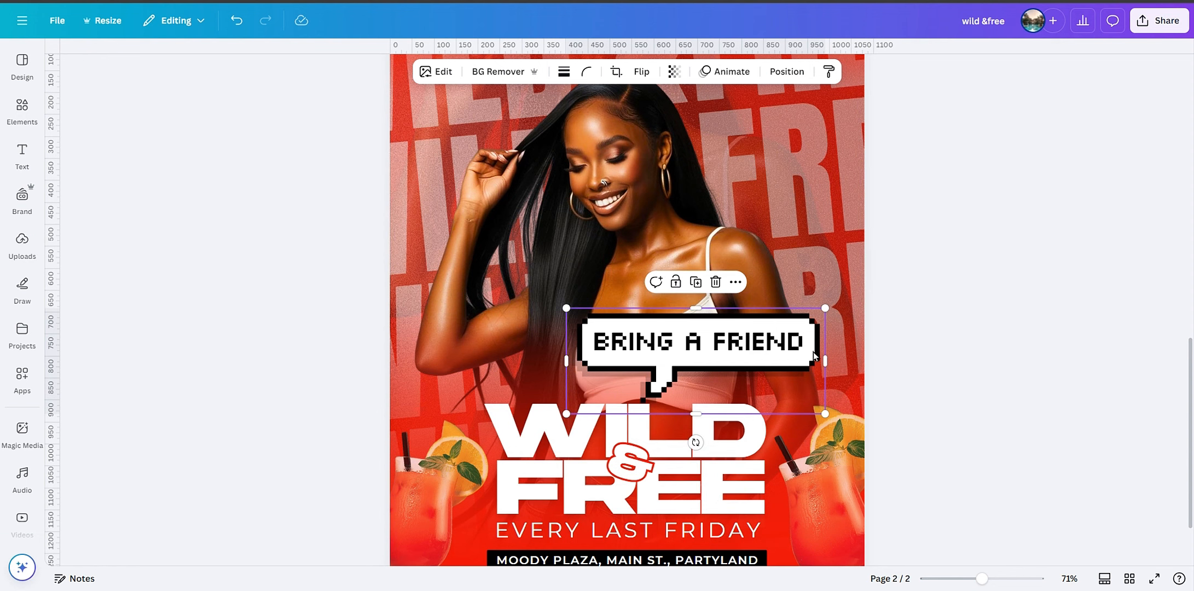
scroll(957, 382, "down", 2)
left_click_drag(822, 355, 713, 307)
left_click_drag(646, 336, 636, 338)
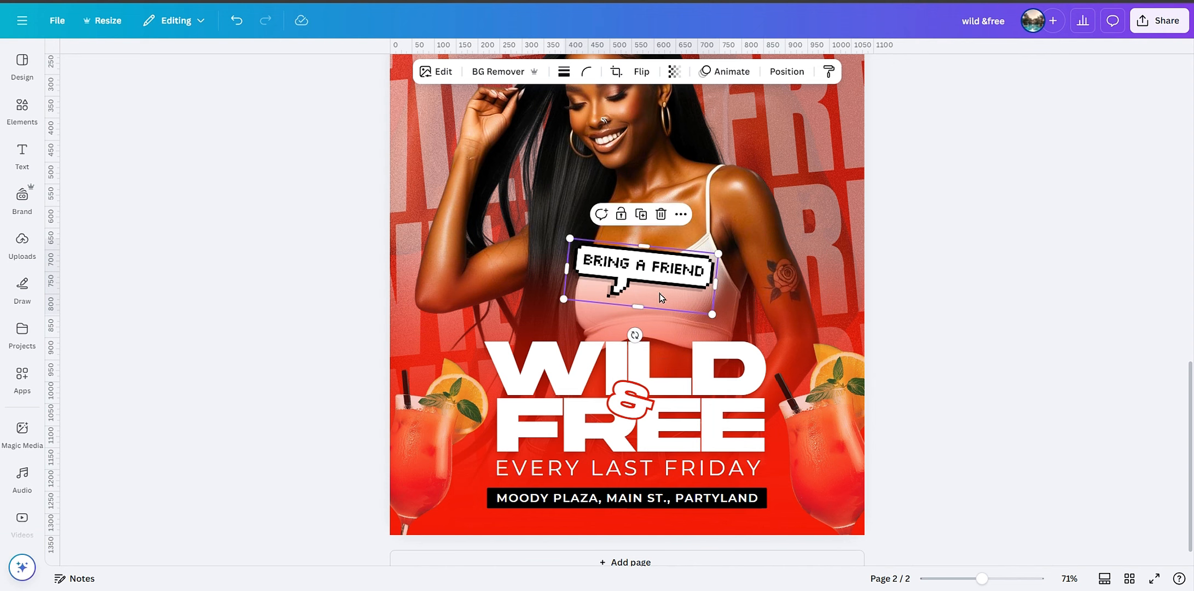
left_click_drag(658, 291, 712, 332)
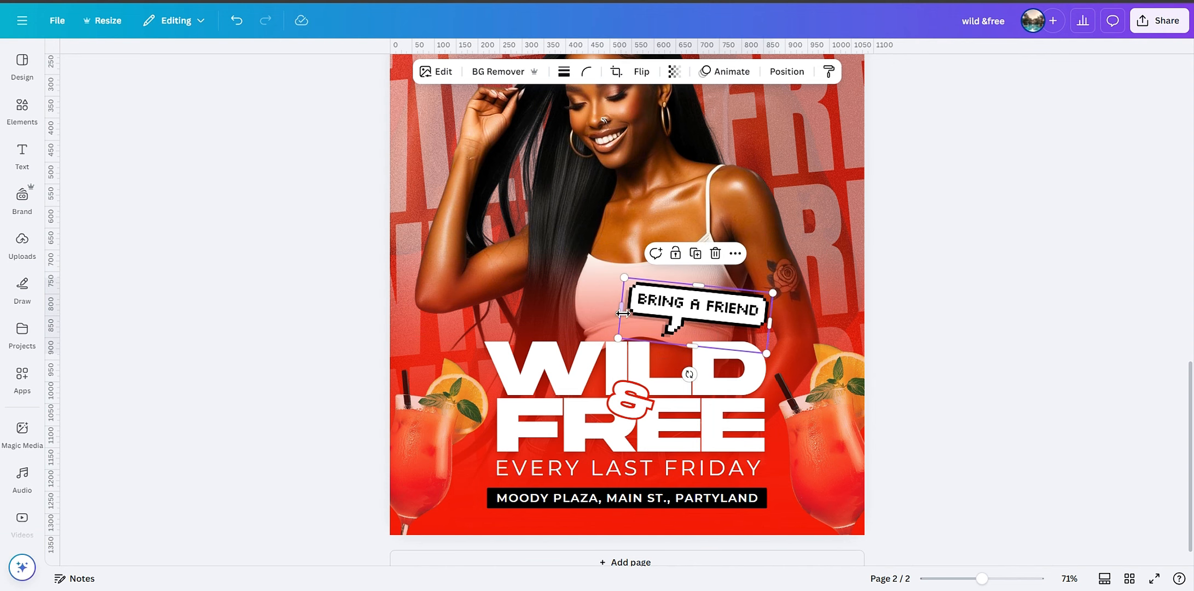
left_click(235, 19)
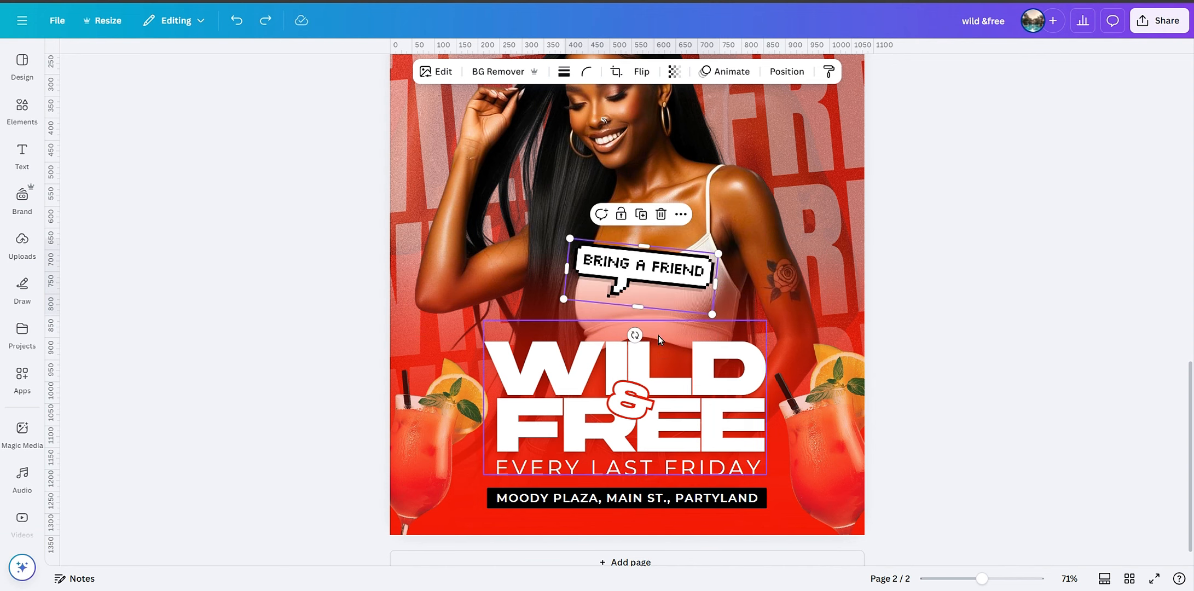
left_click_drag(659, 336, 648, 336)
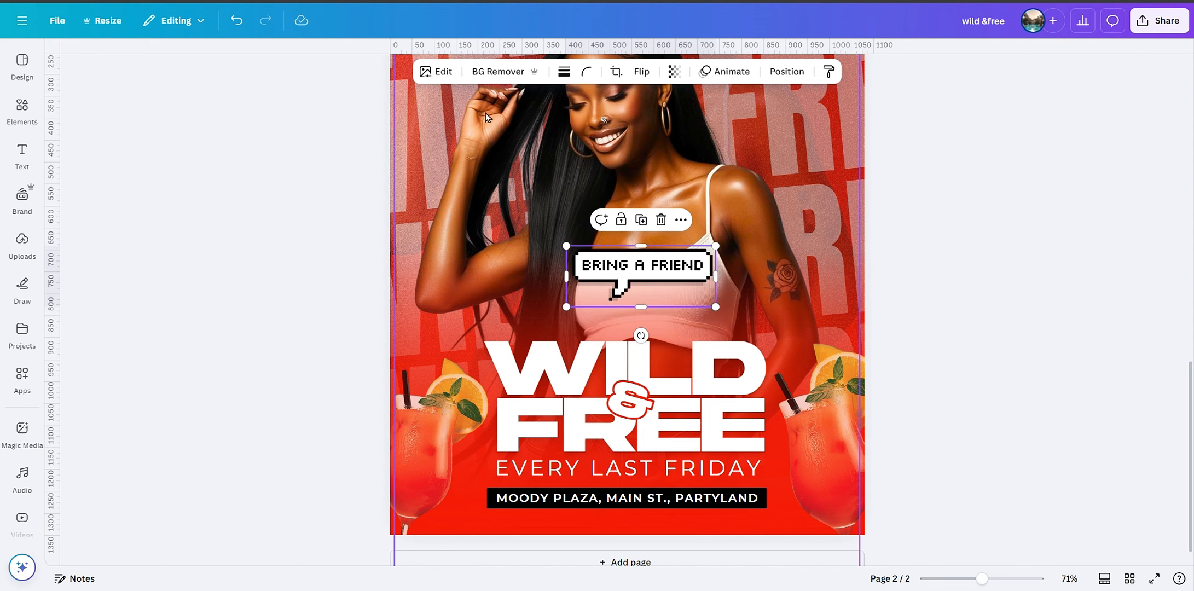
Step: Erase the lettering inside the speech bubble with Magic Eraser at brush size 85, and move the bubble above the title's right half
left_click(436, 71)
left_click(137, 180)
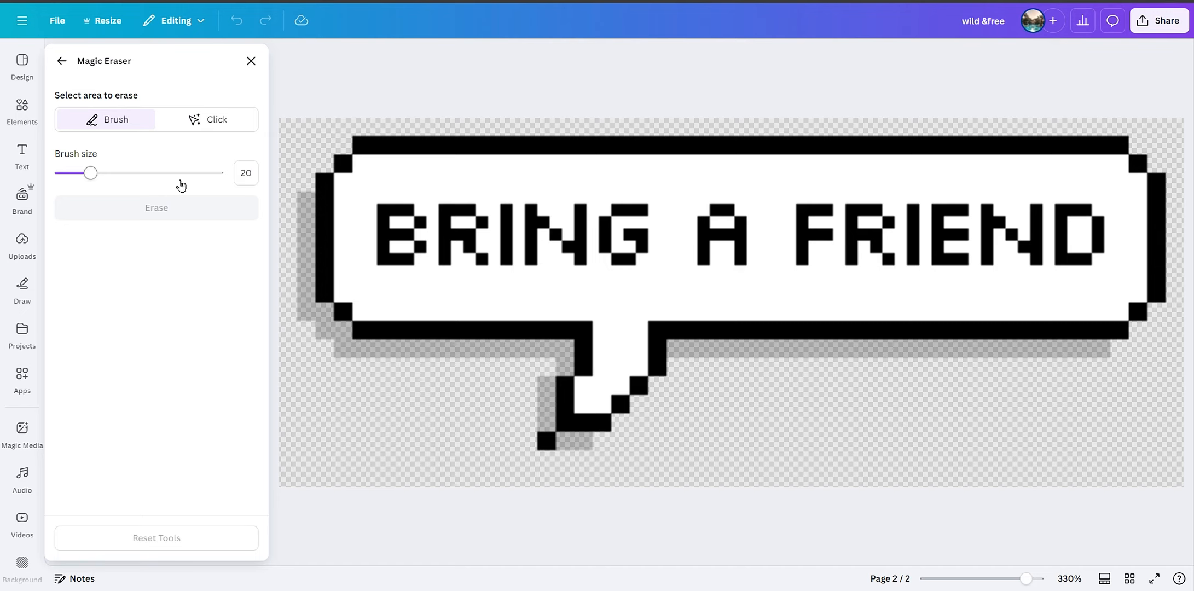
left_click_drag(91, 173, 194, 172)
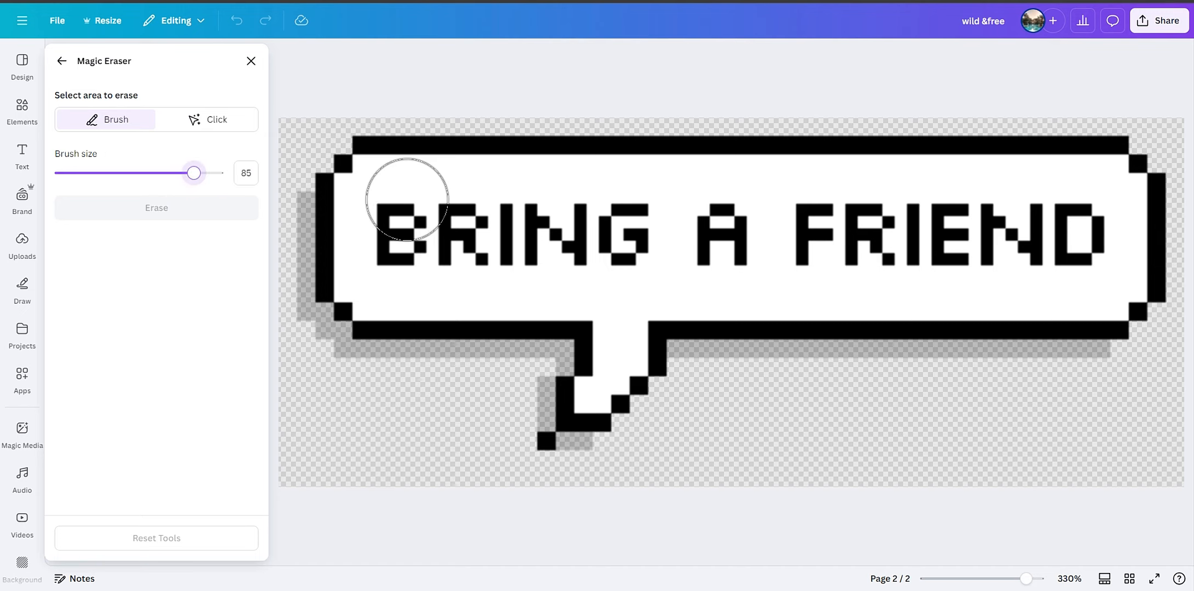
mouse_move(393, 222)
left_mouse_down()
mouse_move(756, 236)
mouse_move(979, 224)
mouse_move(1075, 233)
mouse_move(1081, 254)
left_mouse_up()
mouse_move(779, 246)
left_mouse_down()
mouse_move(420, 226)
mouse_move(397, 240)
mouse_move(589, 234)
mouse_move(938, 256)
mouse_move(1050, 245)
mouse_move(985, 218)
mouse_move(1053, 234)
left_mouse_up()
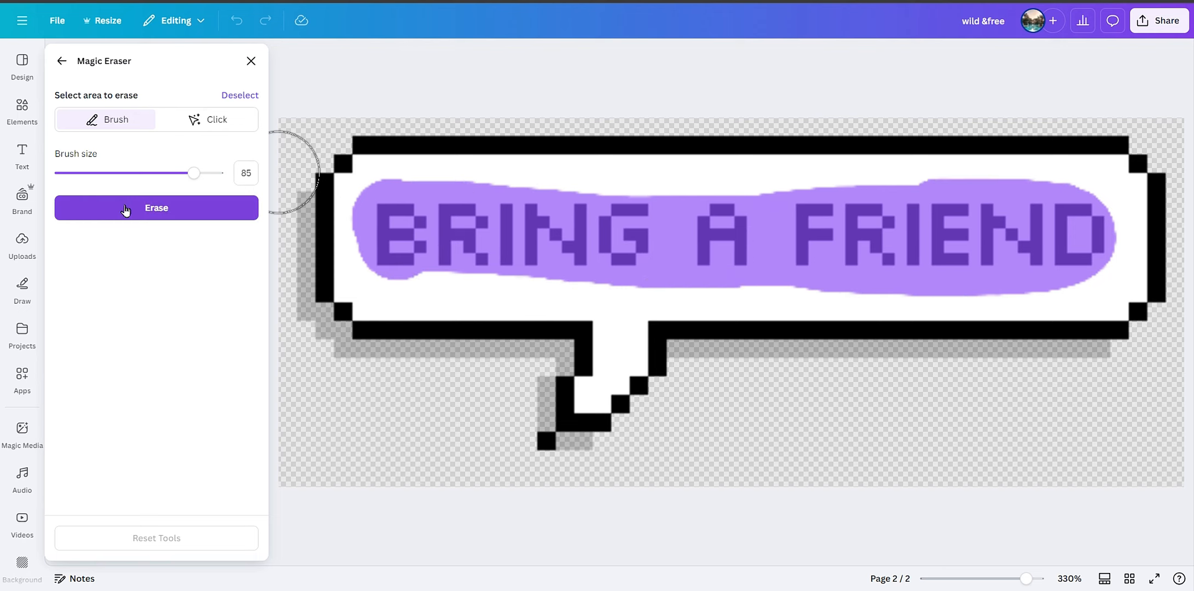
left_click(125, 209)
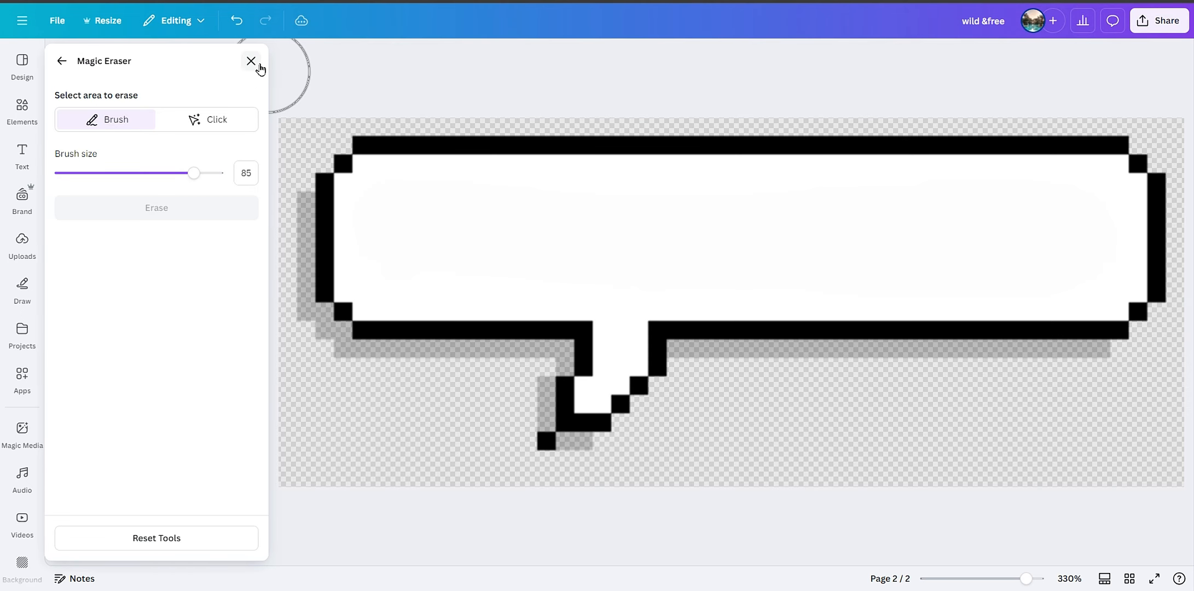
left_click(251, 60)
left_click_drag(649, 274, 702, 298)
Step: Duplicate the MOODY PLAZA address line onto the speech bubble and replace the copy's text with BRING A FRIEND
left_click(690, 501)
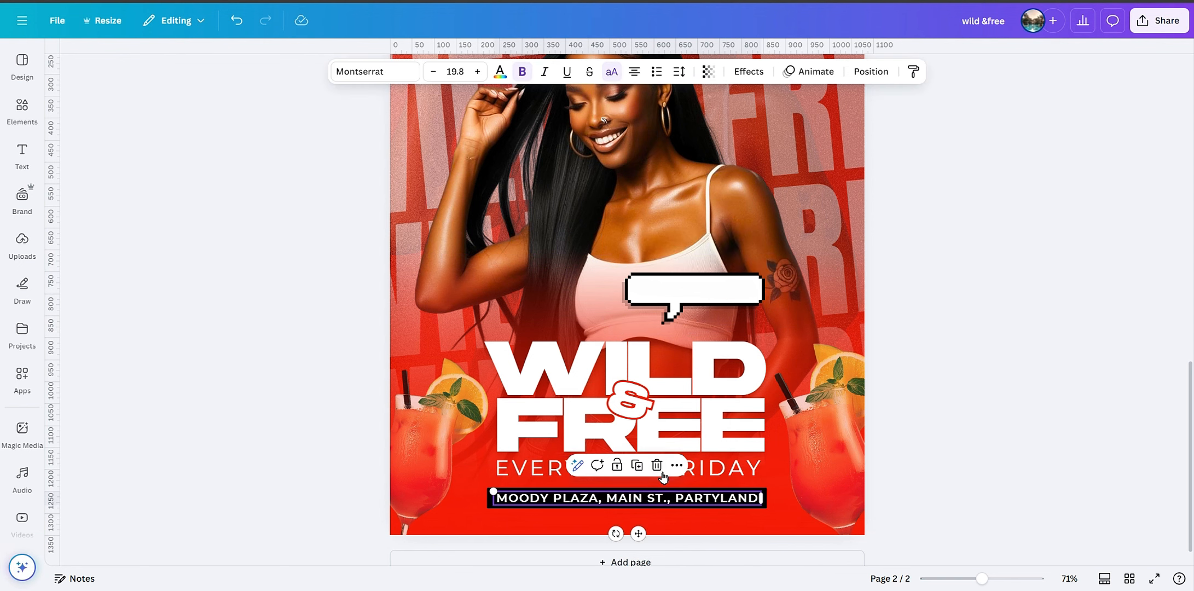
left_click_drag(635, 528, 723, 326)
double_click(725, 293)
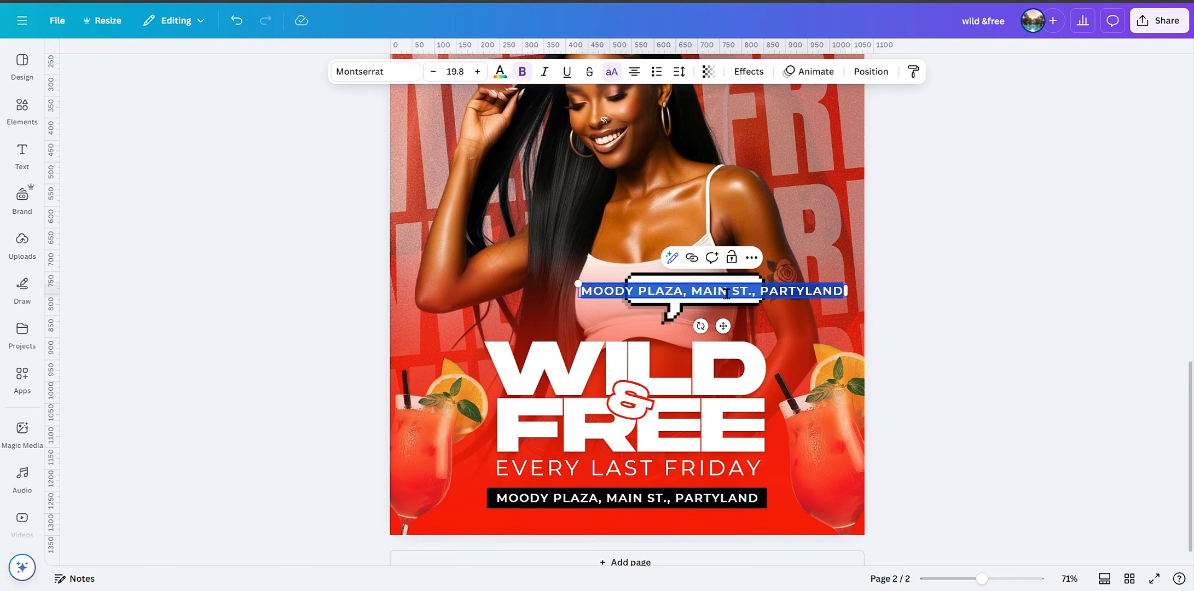
key("BackSpace")
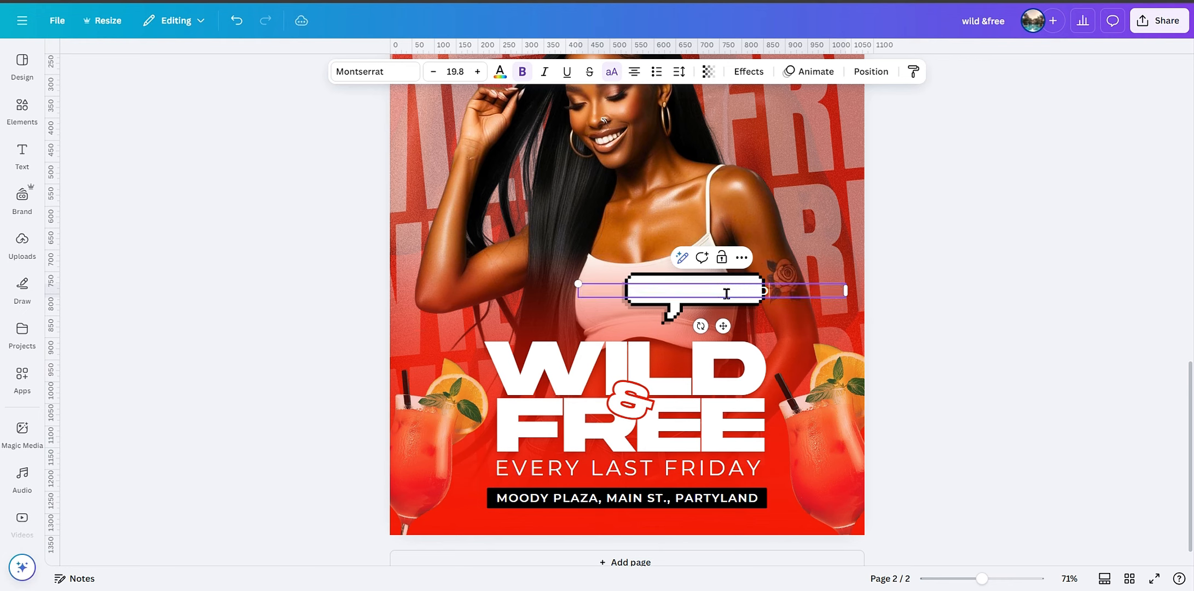
left_click(1126, 346)
Step: Colour the BRING A FRIEND text black
left_click(759, 290)
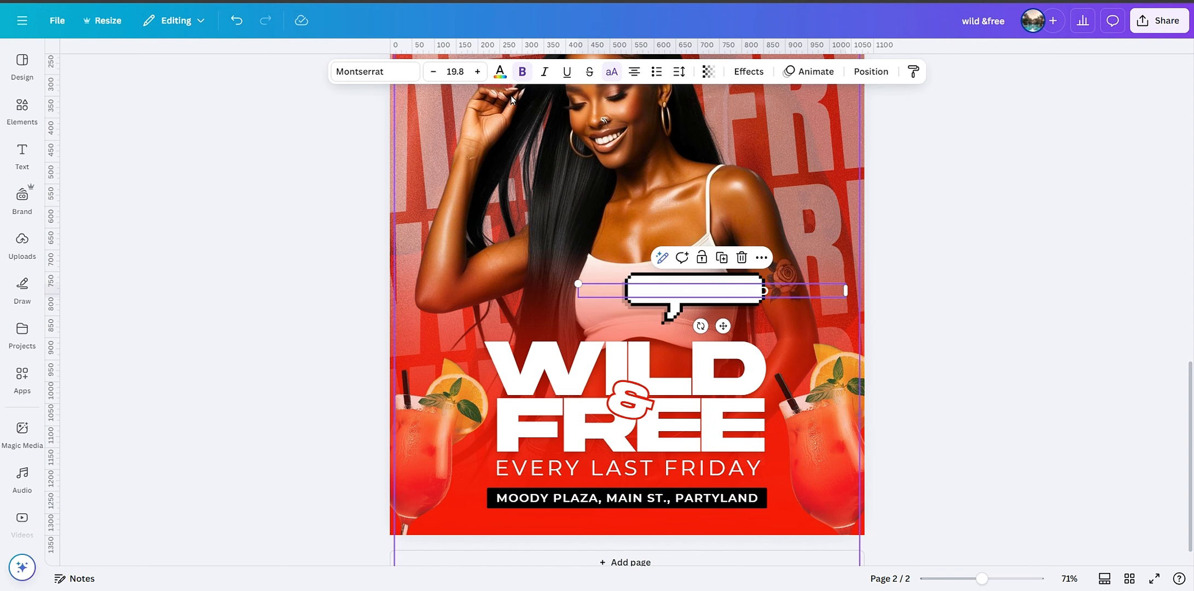
left_click(504, 77)
left_click(101, 154)
left_click(240, 59)
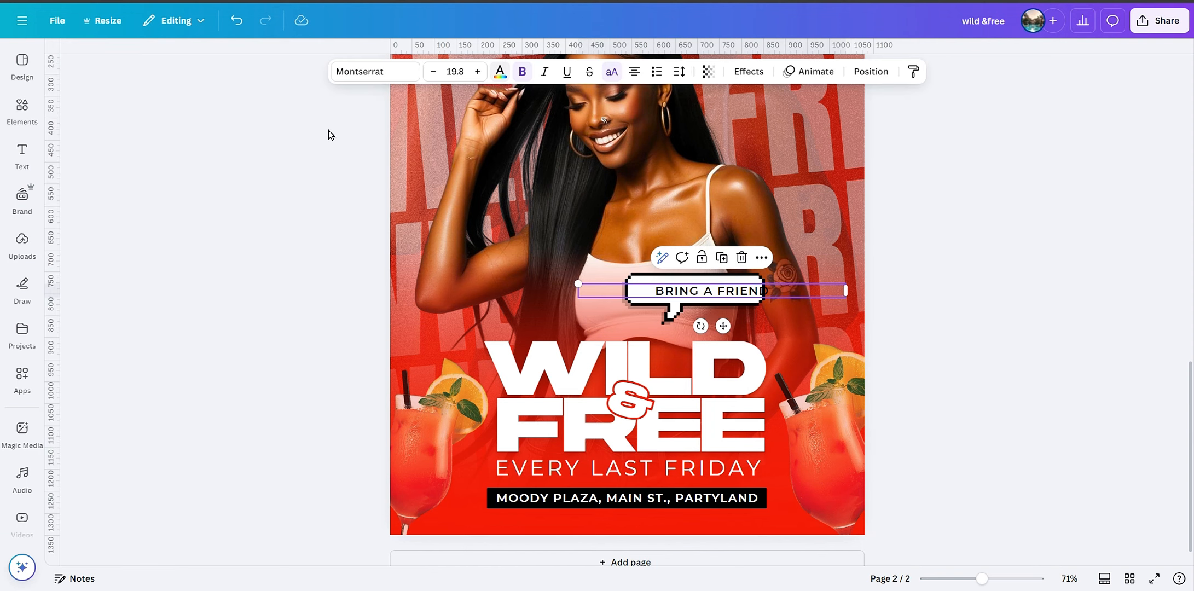
left_click(984, 290)
left_click(771, 290)
left_click(524, 75)
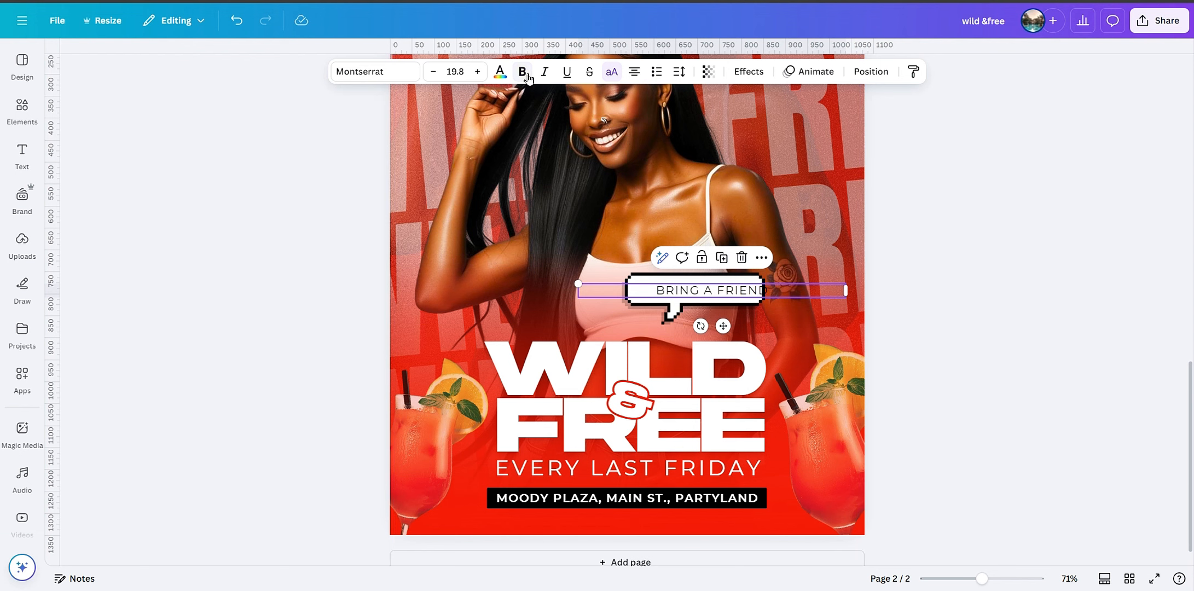
left_click(524, 76)
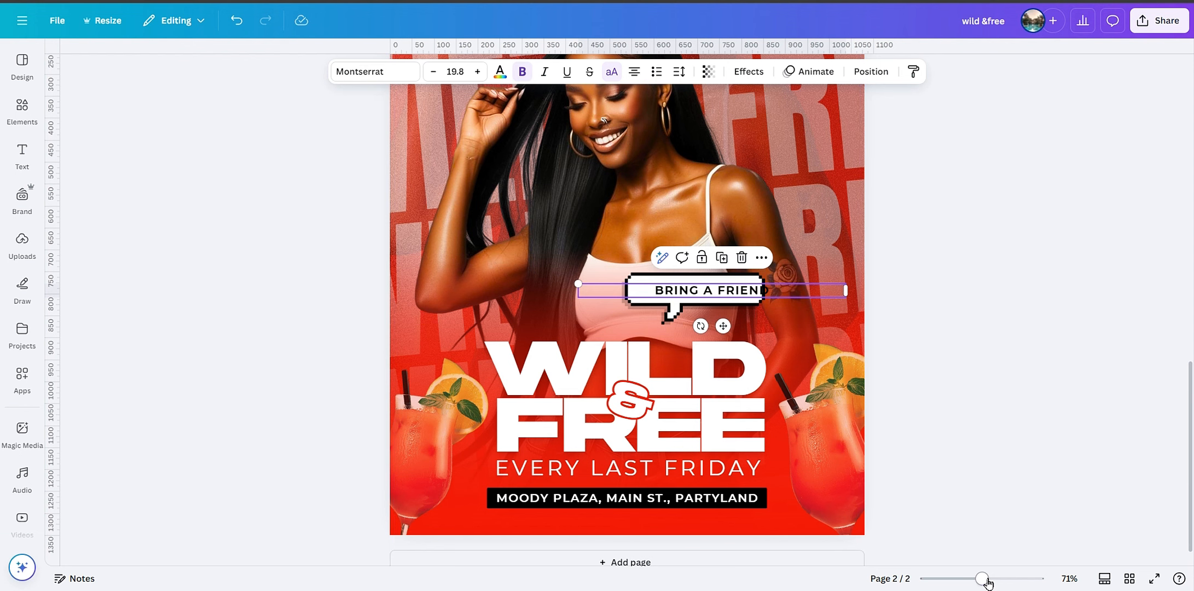
Step: Narrow the BRING A FRIEND text box to fit its words and centre it inside the speech bubble
left_click_drag(987, 582, 999, 580)
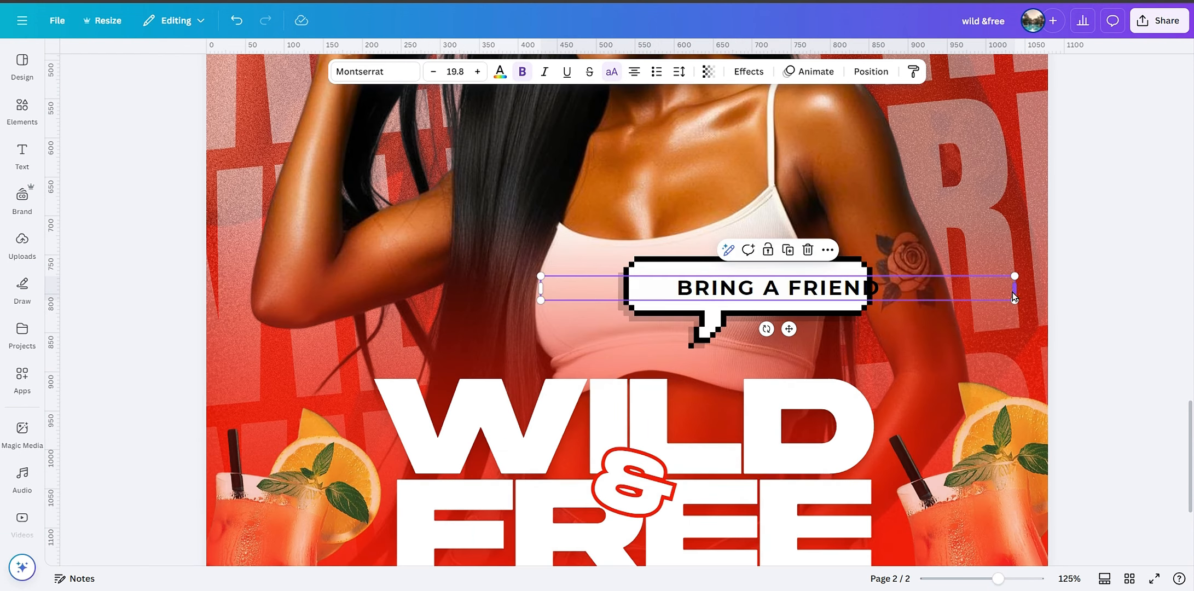
left_click_drag(1014, 296, 755, 296)
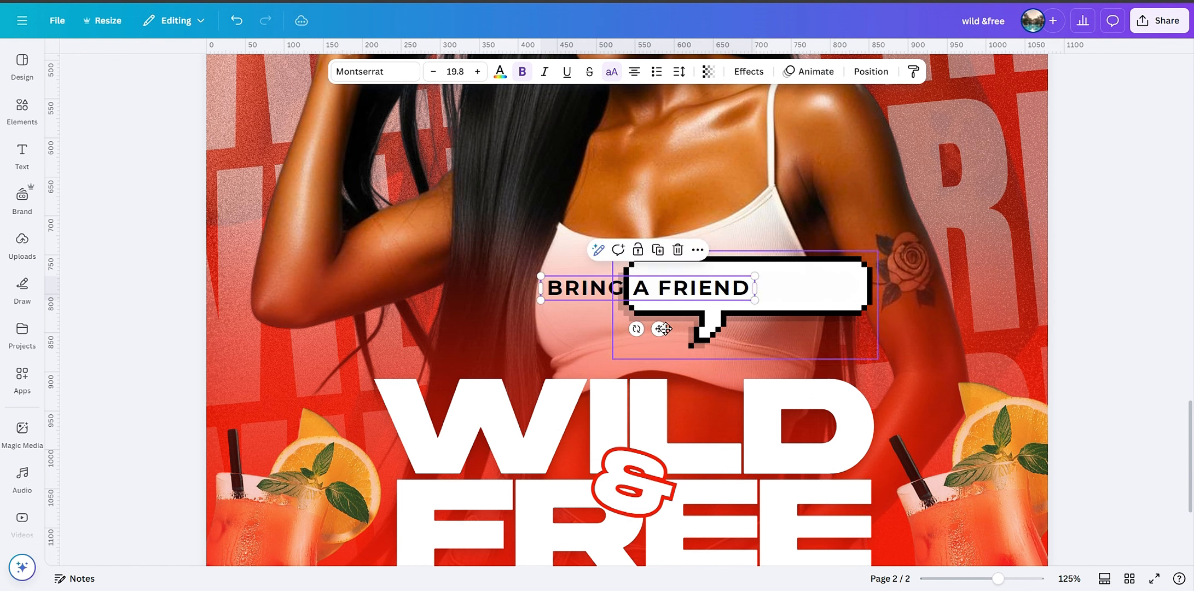
left_click_drag(665, 328, 763, 329)
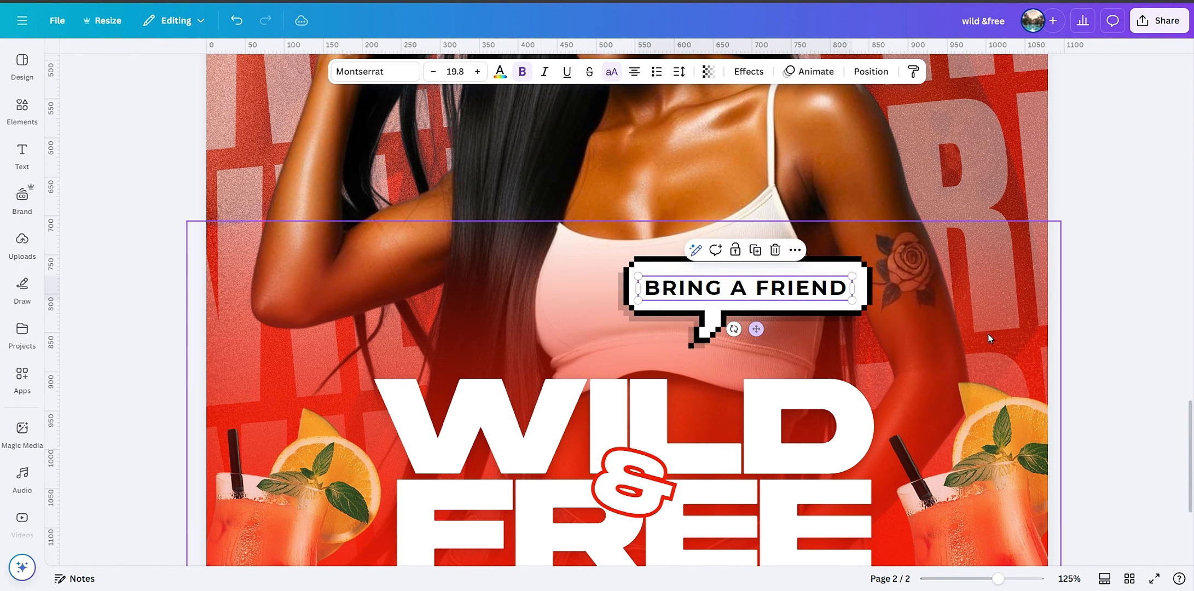
left_click(1082, 320)
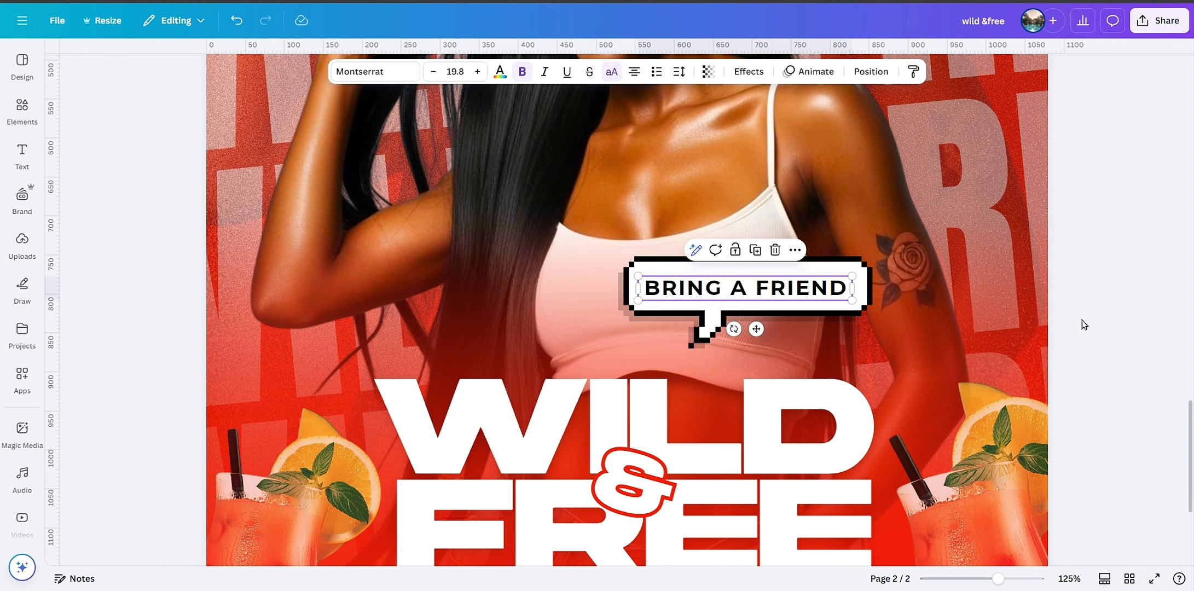
Step: Group the speech bubble with its BRING A FRIEND text, and set the group slightly smaller and tilted clockwise just above the title's right half
left_click(831, 295)
left_click(841, 309)
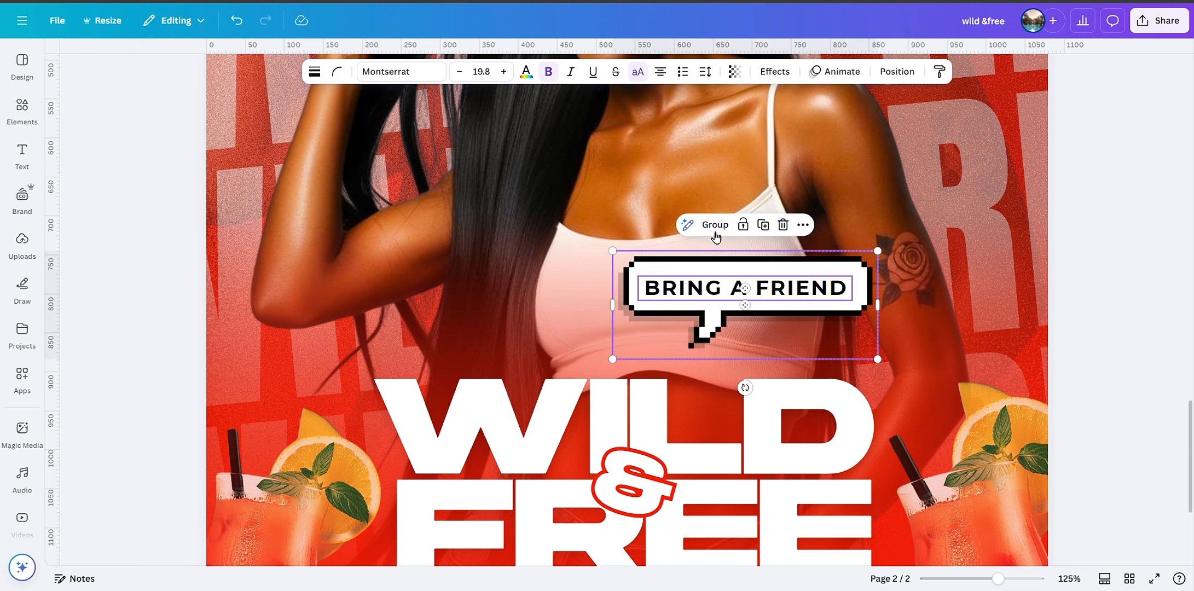
left_click_drag(745, 387, 738, 388)
left_click_drag(872, 371, 851, 359)
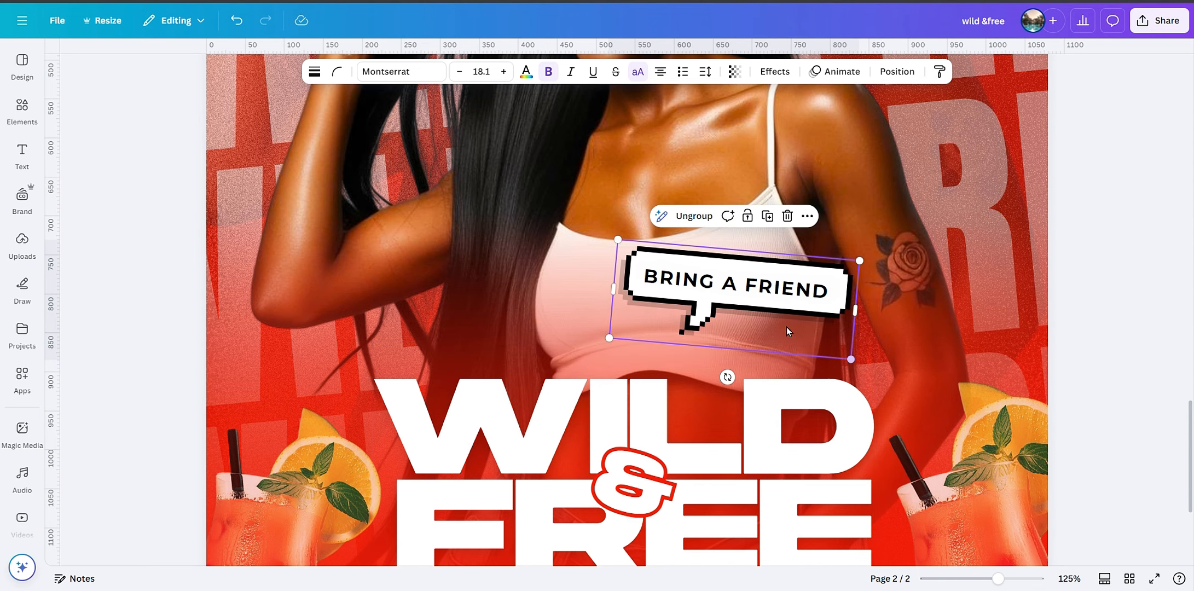
left_click_drag(787, 327, 801, 347)
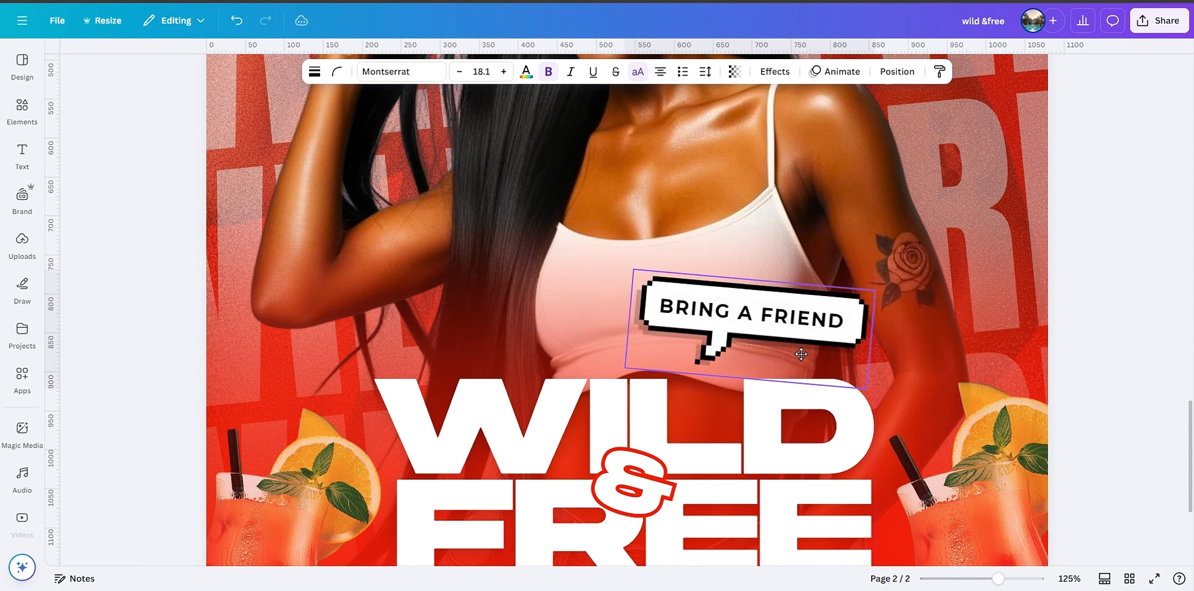
Step: Scale the grouped speech bubble down a little more, to a text size of about 17.1
left_click_drag(998, 578, 975, 579)
left_click(978, 472)
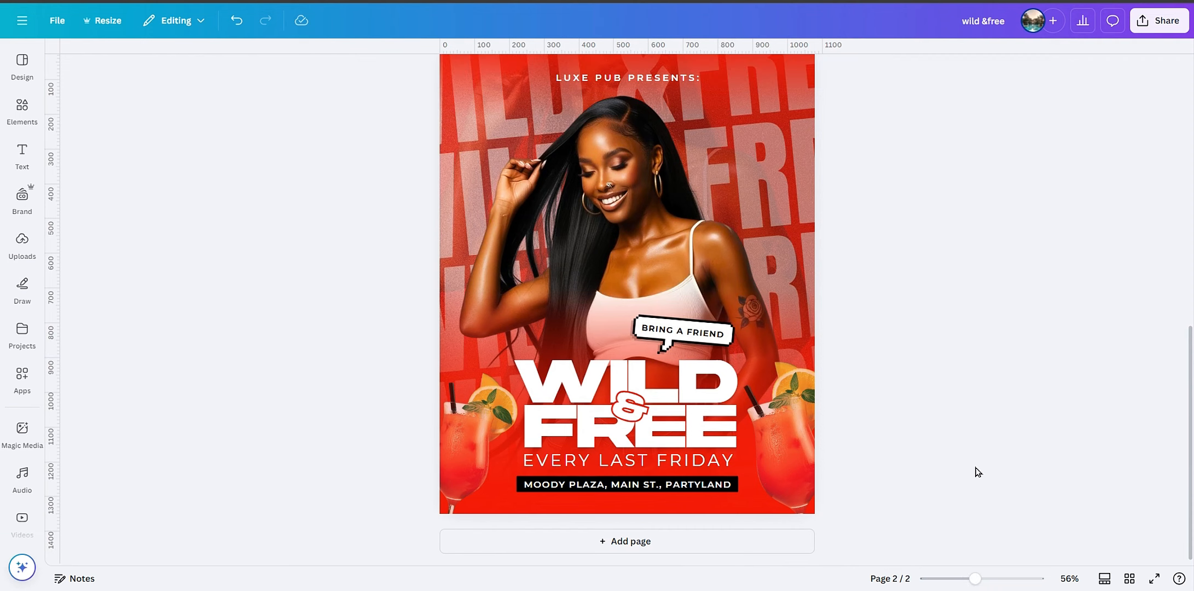
left_click(697, 349)
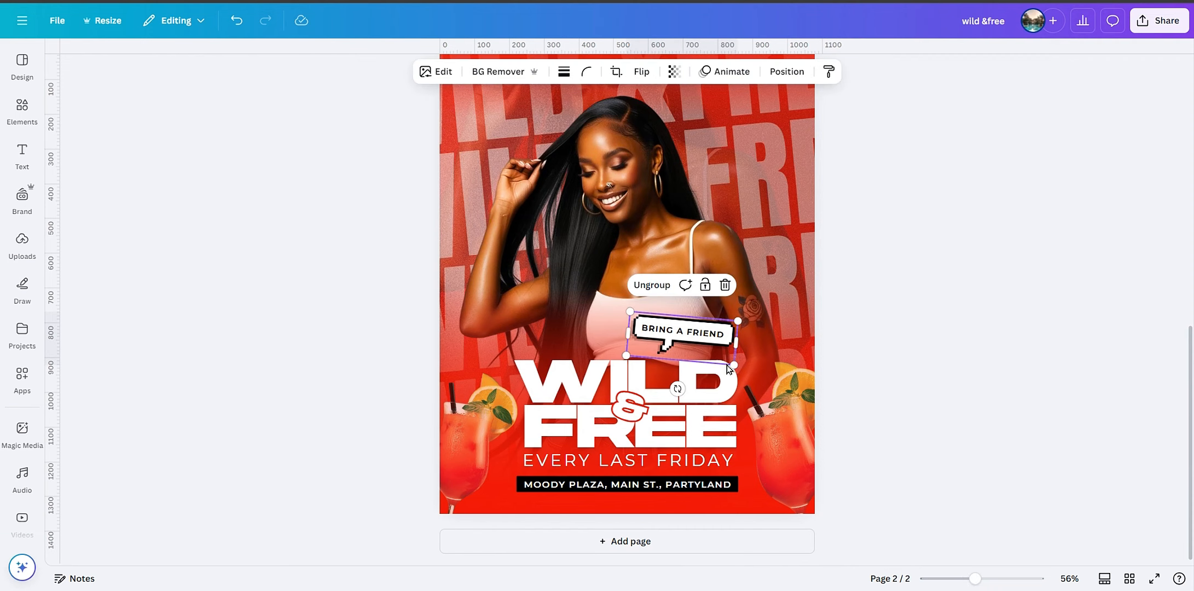
left_click_drag(732, 365, 701, 358)
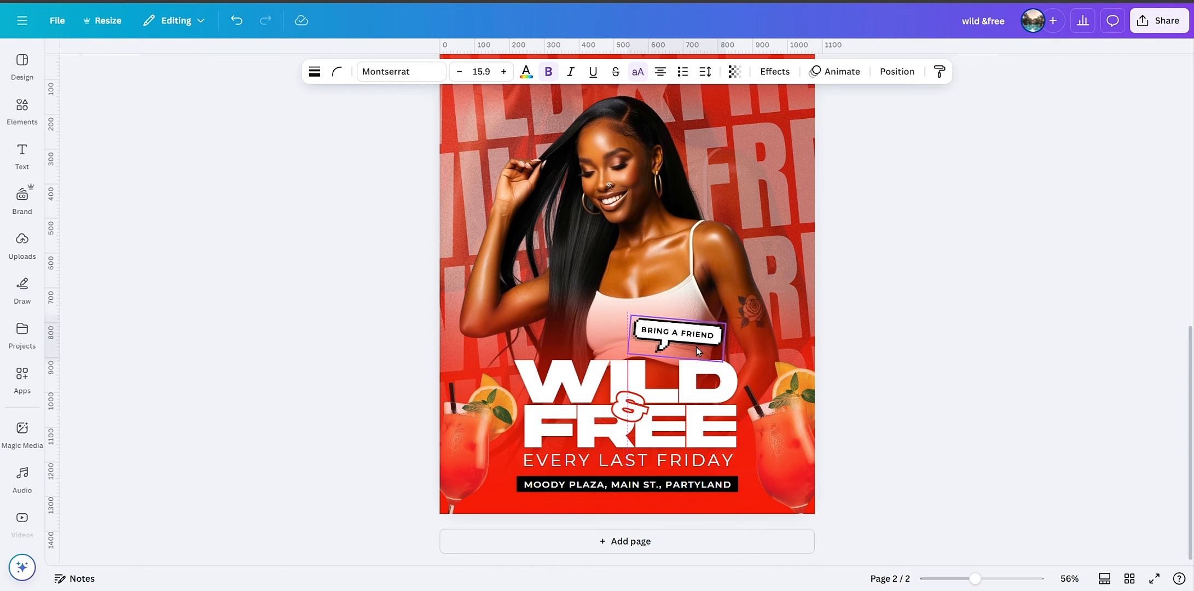
left_click(833, 368)
left_click(708, 336)
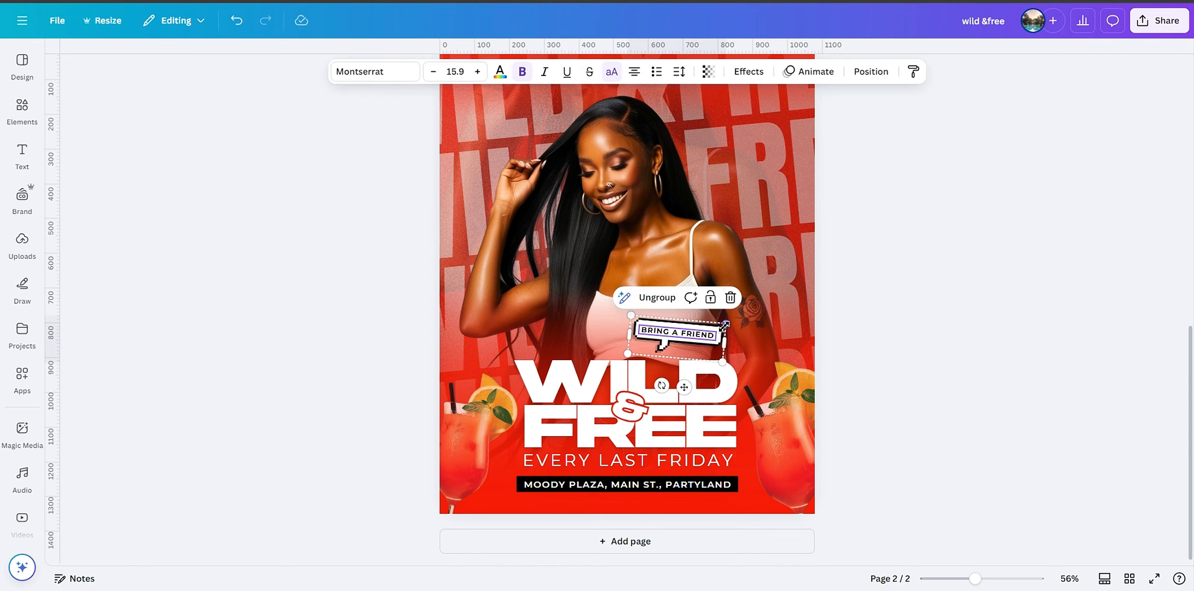
left_click_drag(724, 326, 751, 327)
left_click(709, 334)
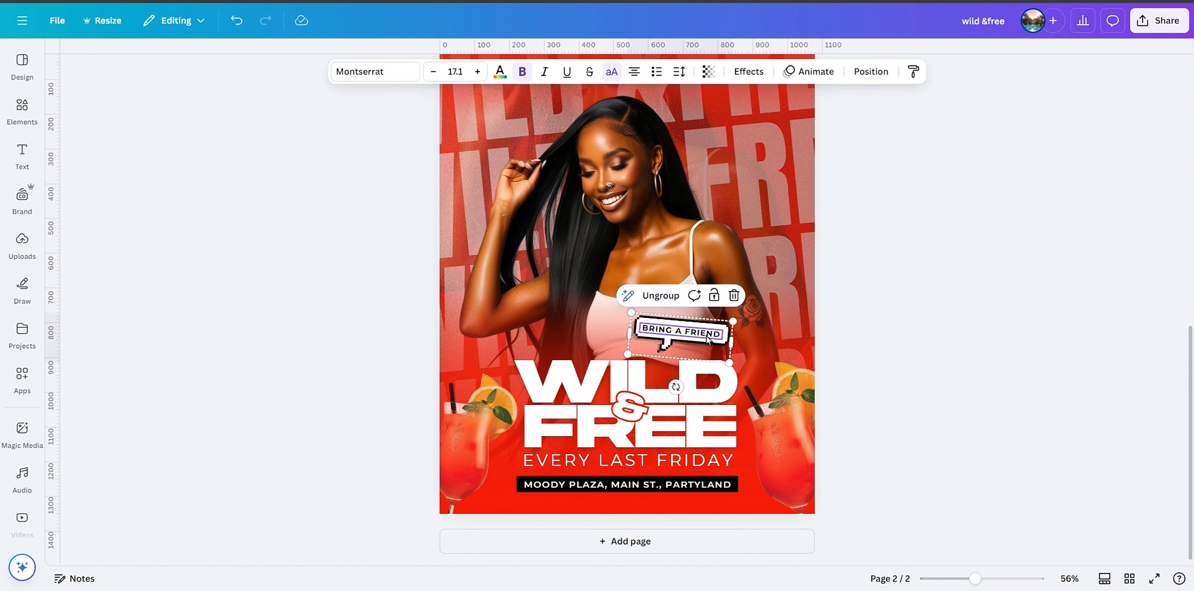
left_click(1015, 376)
Step: Search the graphics elements for glare and add the first lens flare result to page 2
left_click(22, 112)
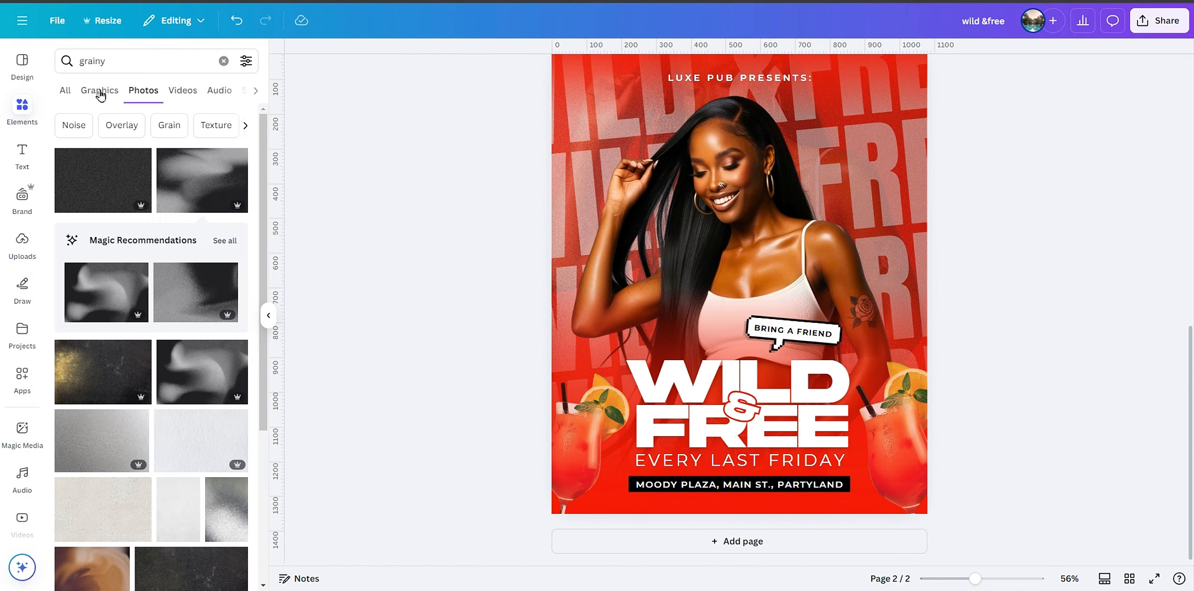
double_click(136, 63)
type("glare")
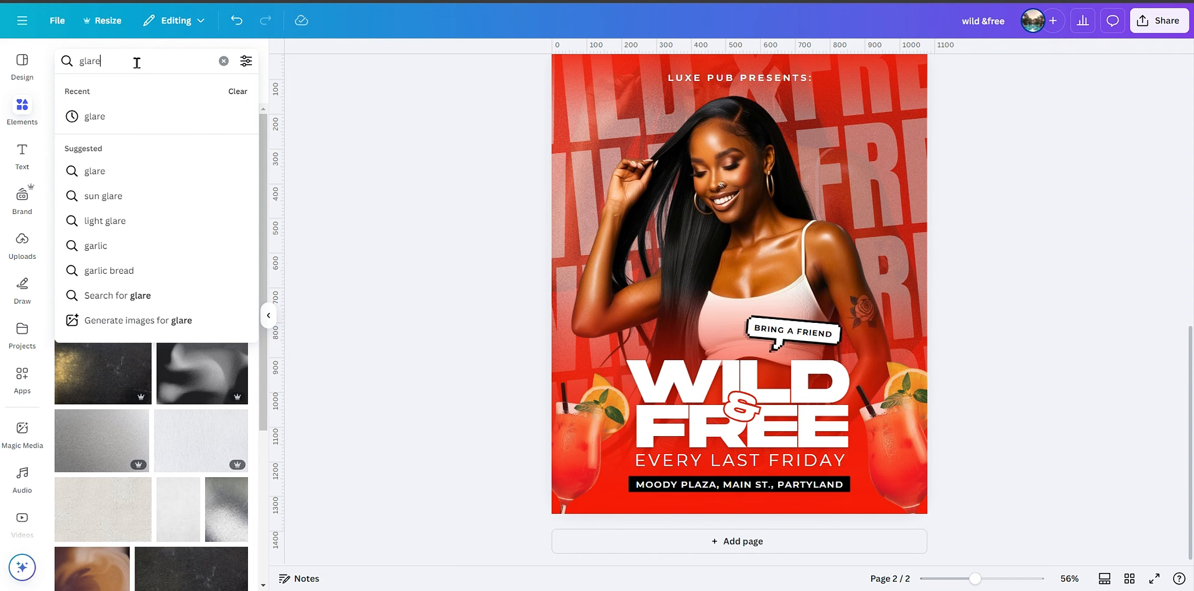
key("Return")
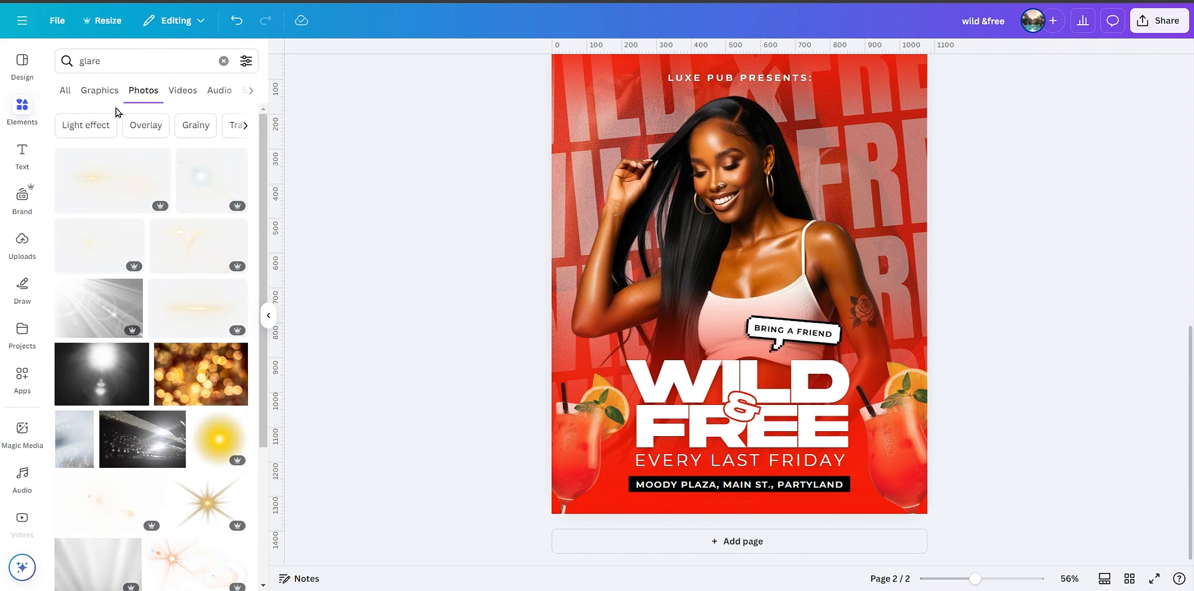
left_click(97, 99)
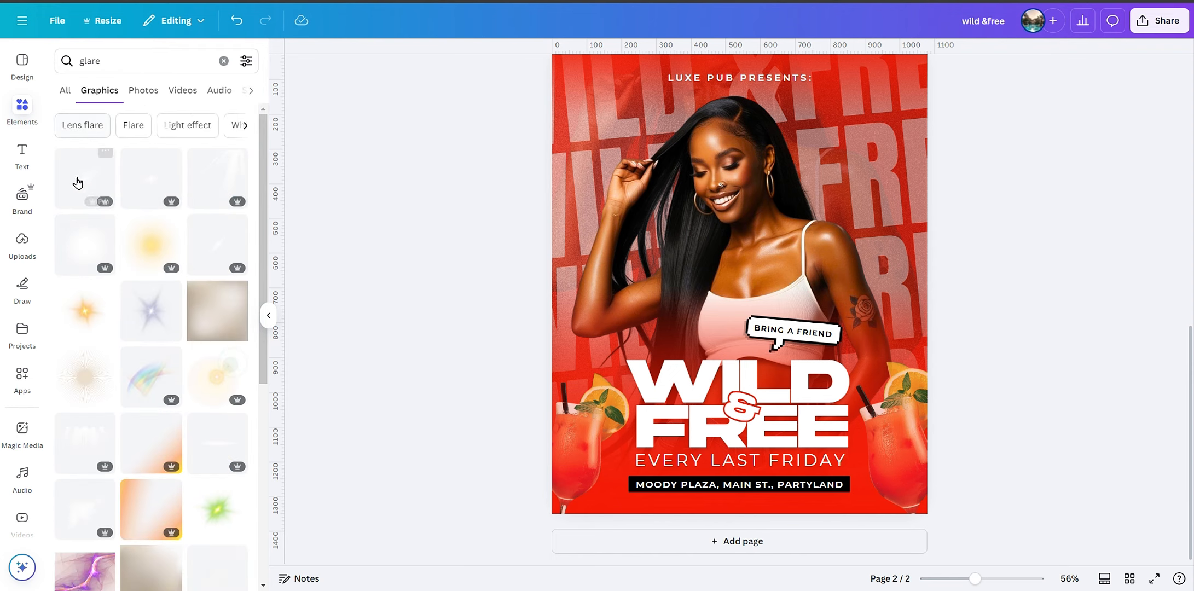
left_click(84, 190)
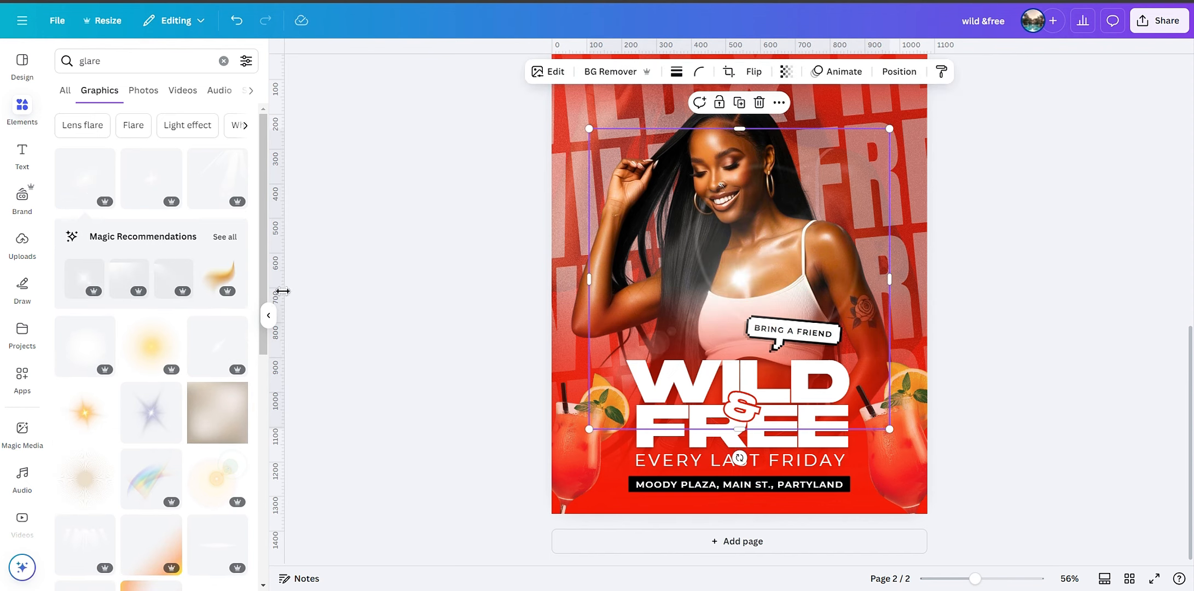
left_click(268, 315)
Step: Shrink the lens flare and place it, tilted counterclockwise, with its bright spot over the woman's hoop earring beside her smile
left_click_drag(973, 579, 994, 579)
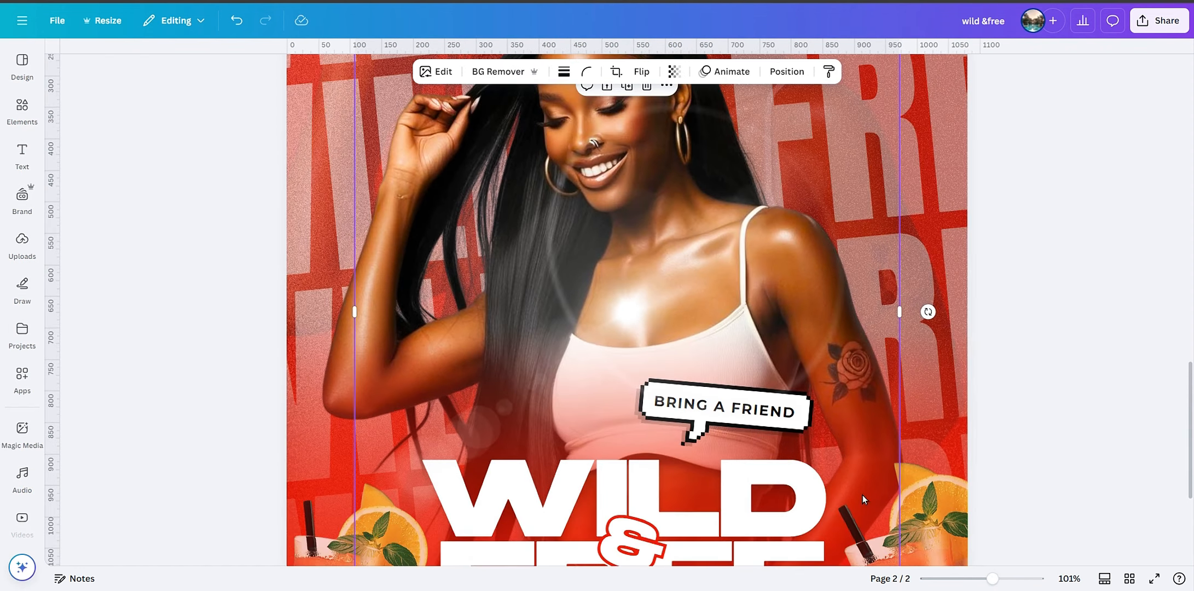
left_click_drag(863, 494, 813, 390)
left_click_drag(848, 482, 762, 352)
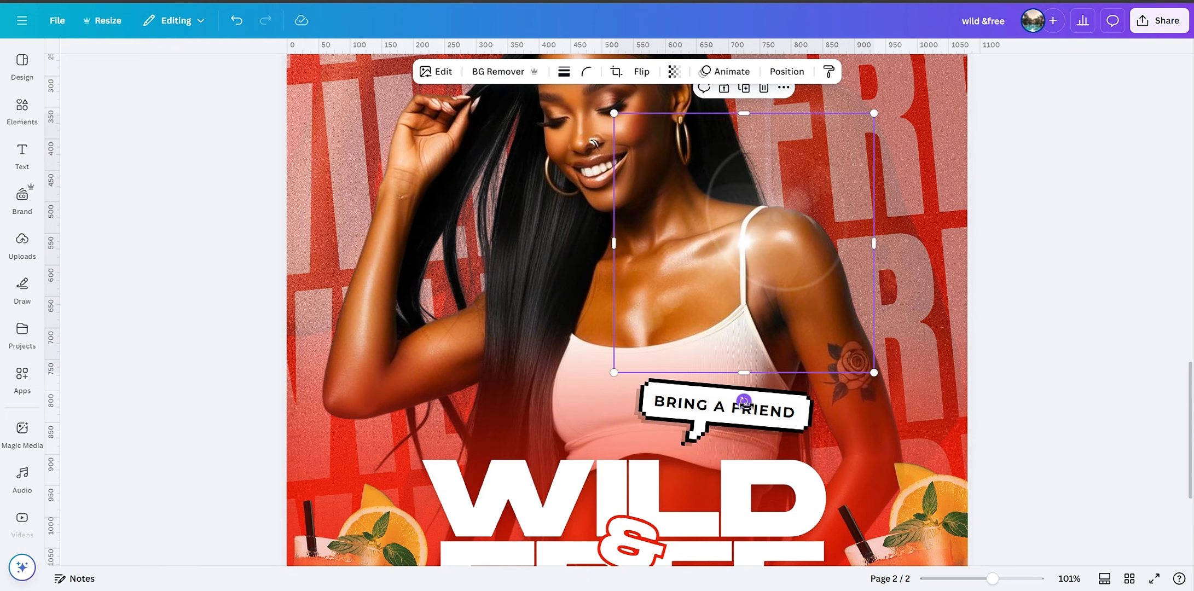
left_click_drag(744, 402, 750, 300)
scroll(838, 400, "up", 3)
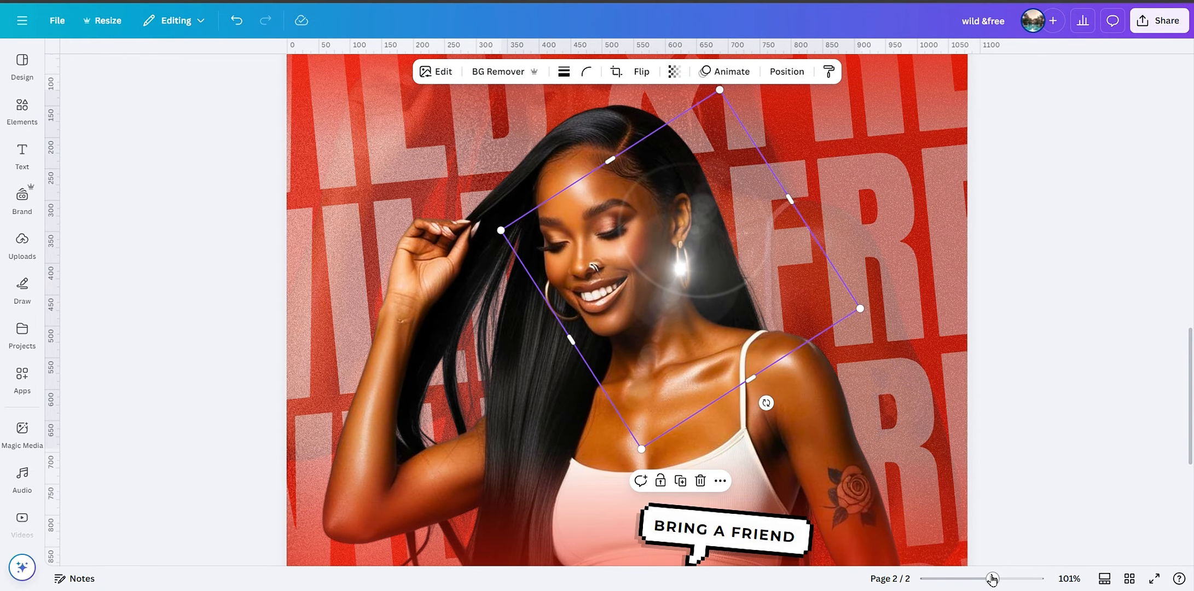
left_click_drag(991, 579, 970, 579)
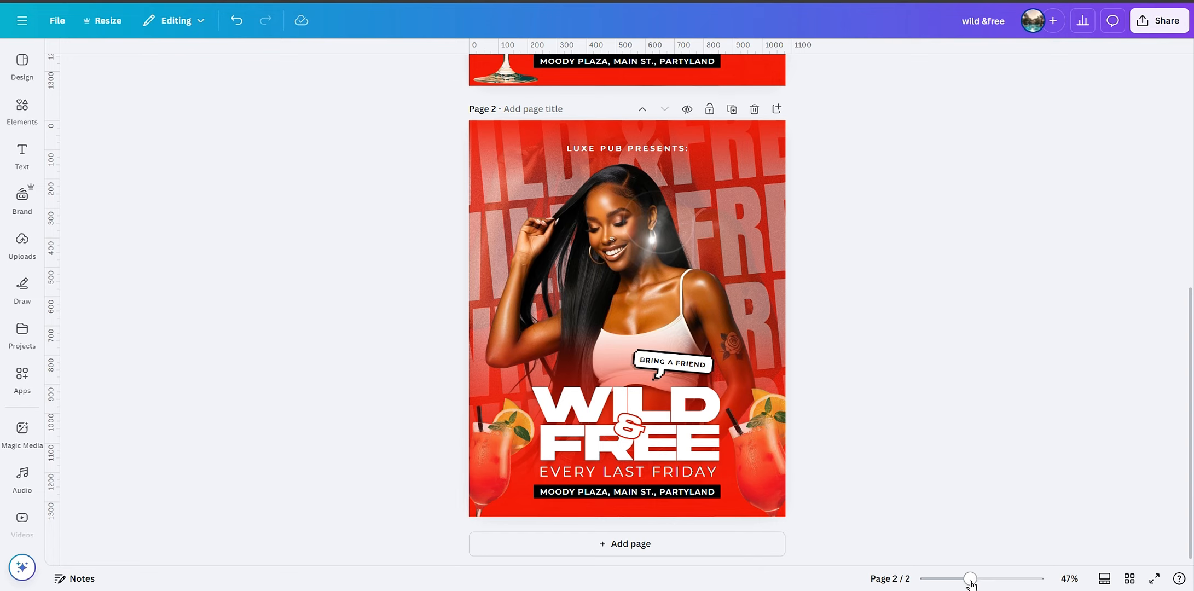